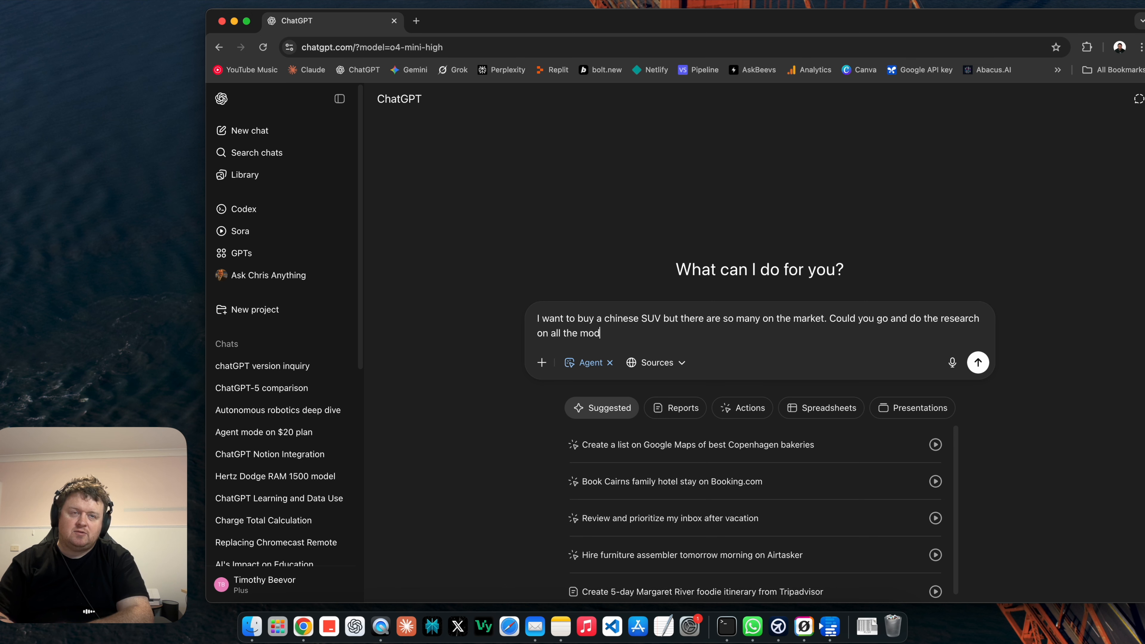
- Finish and send the Agent prompt: rank models best to worst, say if this is a bad Agent use case, include ALL models sold in Australia
type("ls")
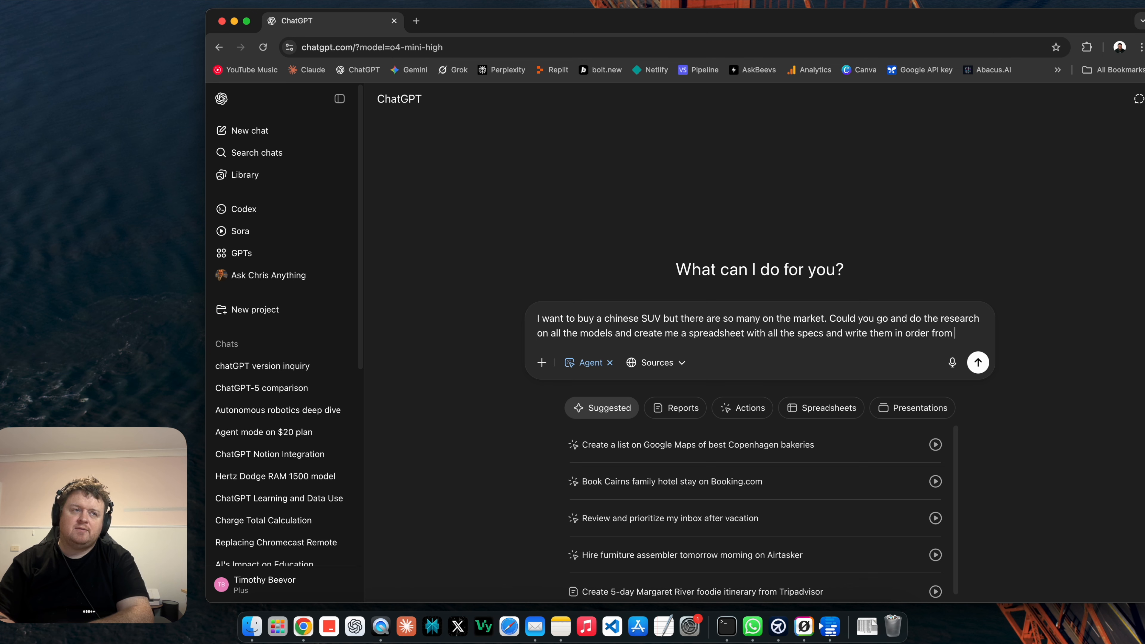
type("o worst")
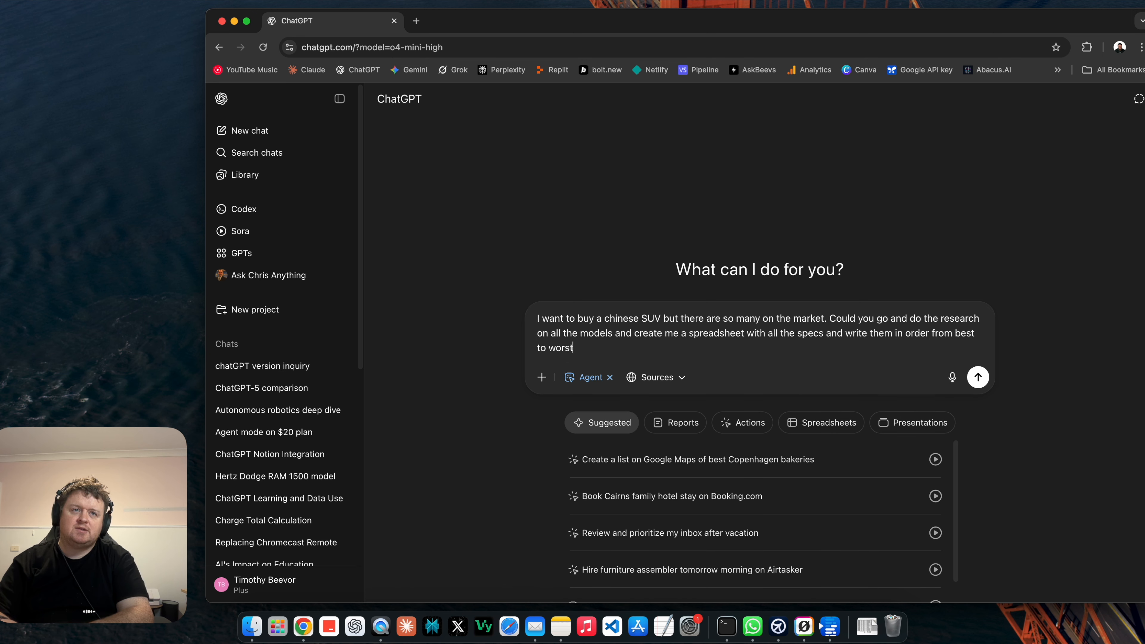
type("? (t")
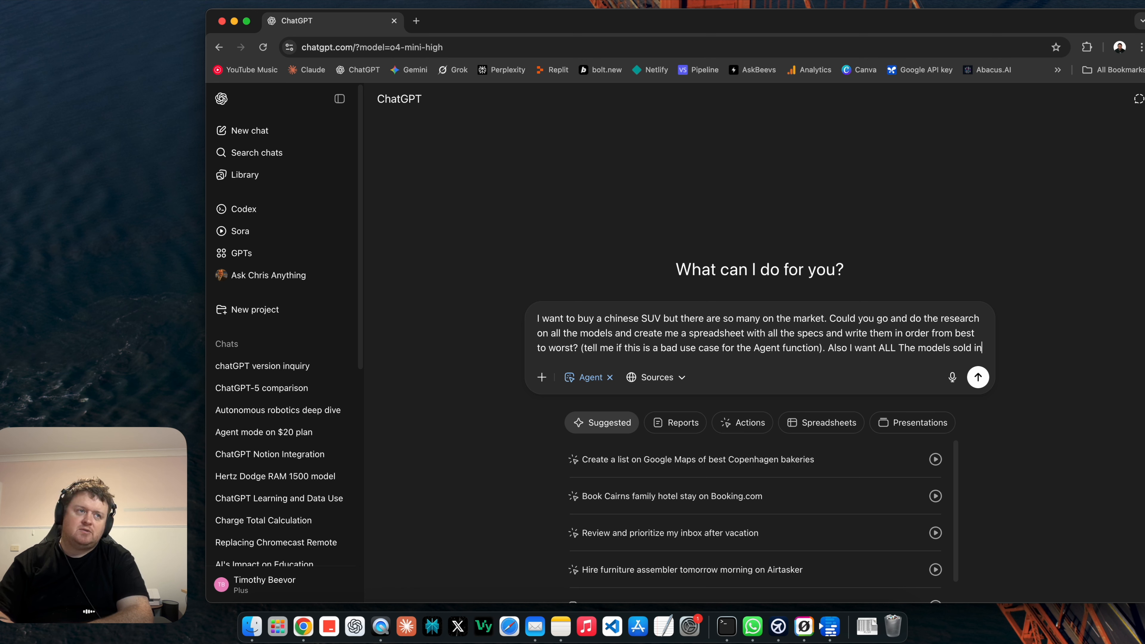
type("Australia")
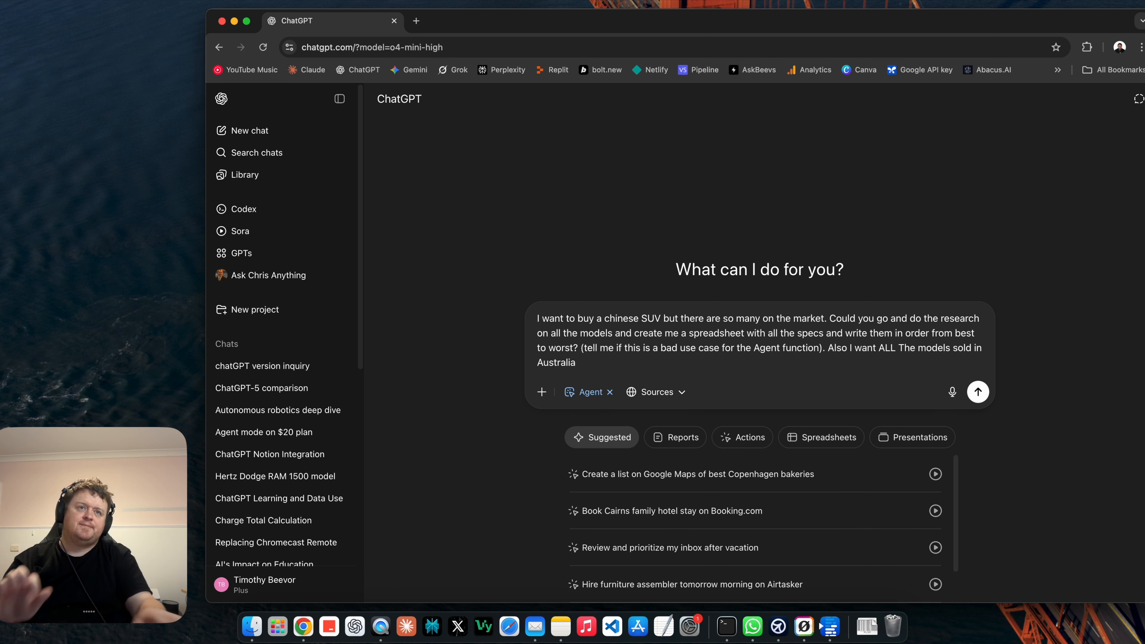
left_click(978, 392)
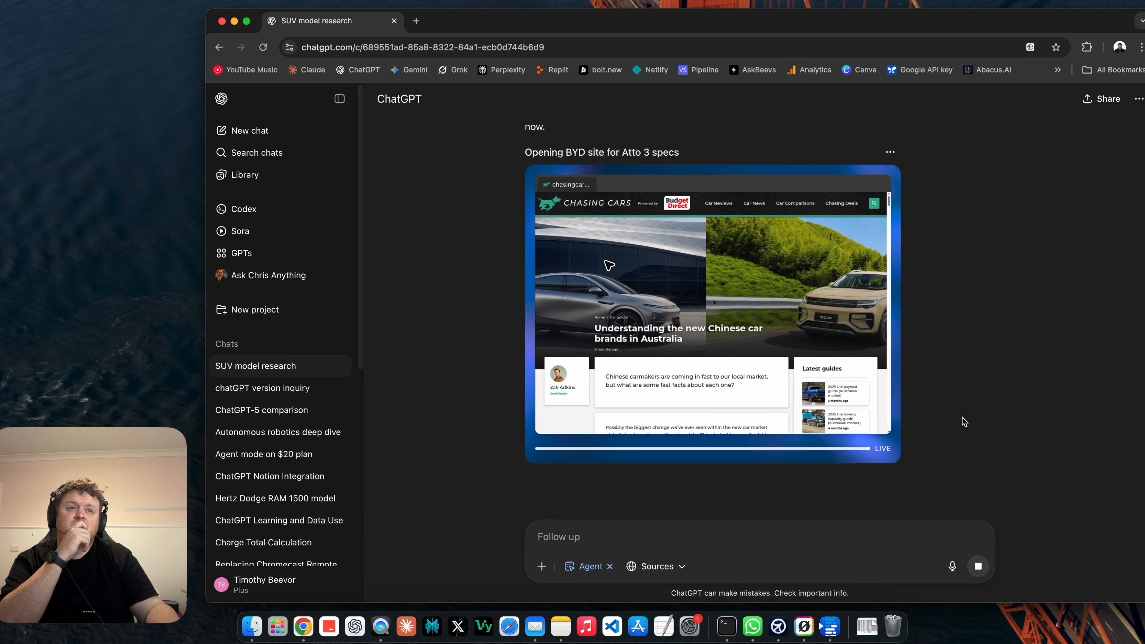
- Copy the full text of the submitted Chinese SUV research prompt from the conversation
scroll(882, 277, "up", 3)
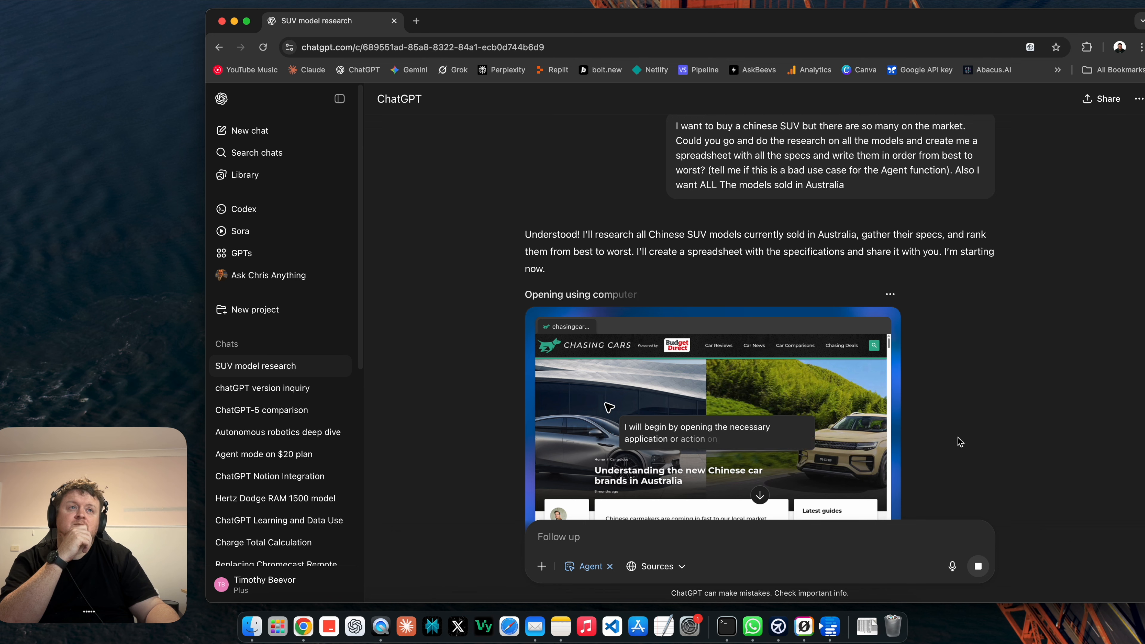
left_click_drag(844, 185, 675, 125)
right_click(706, 133)
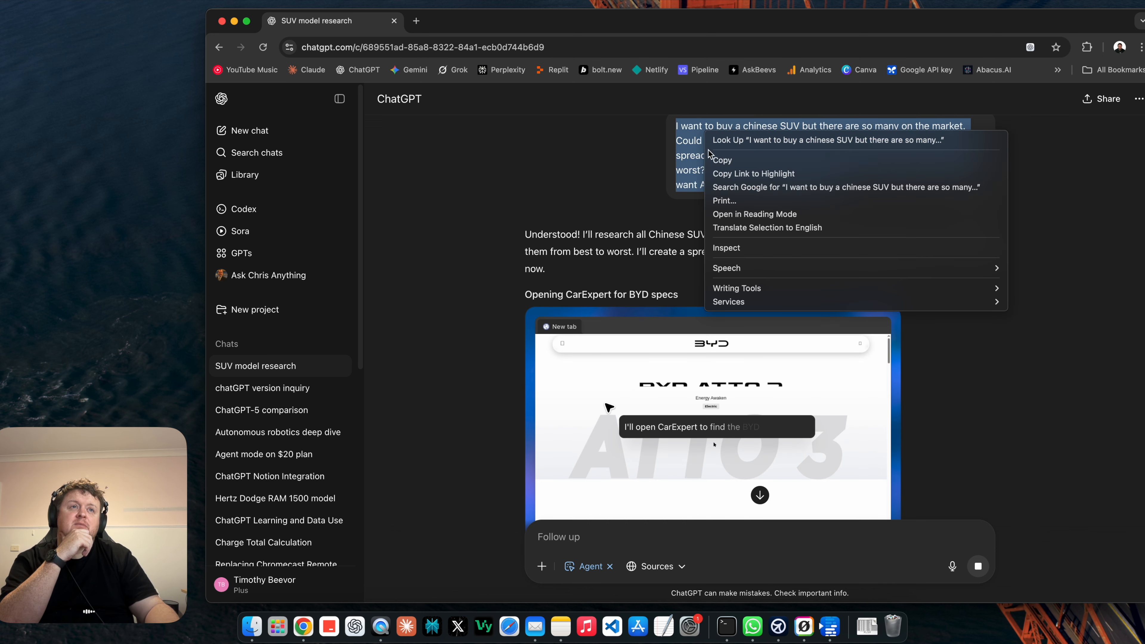
left_click(723, 160)
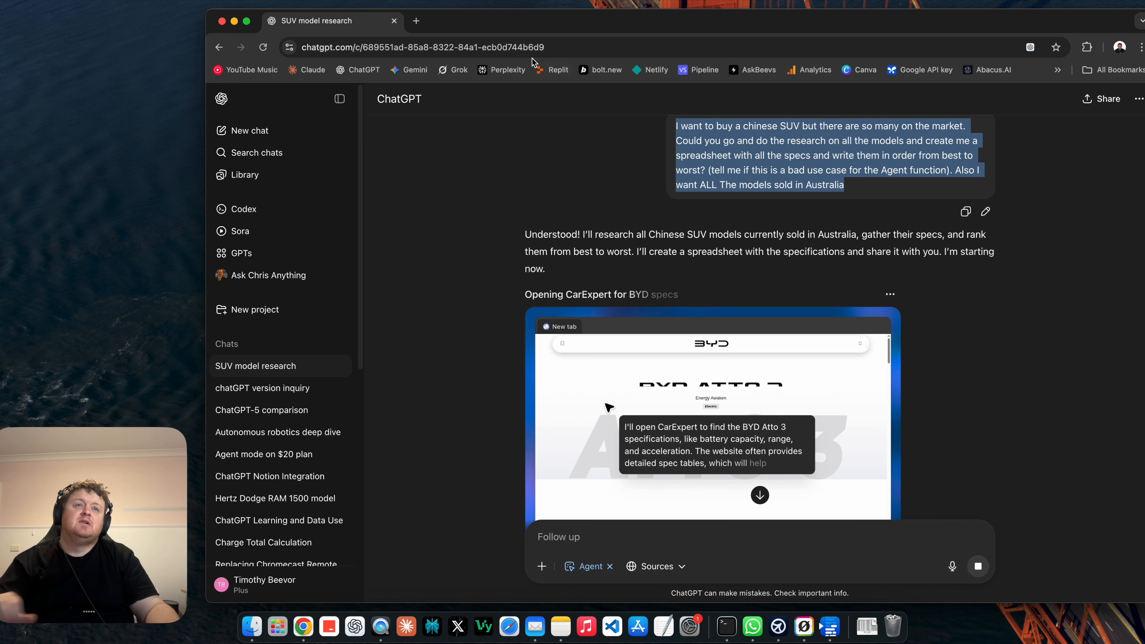
scroll(762, 381, "down", 3)
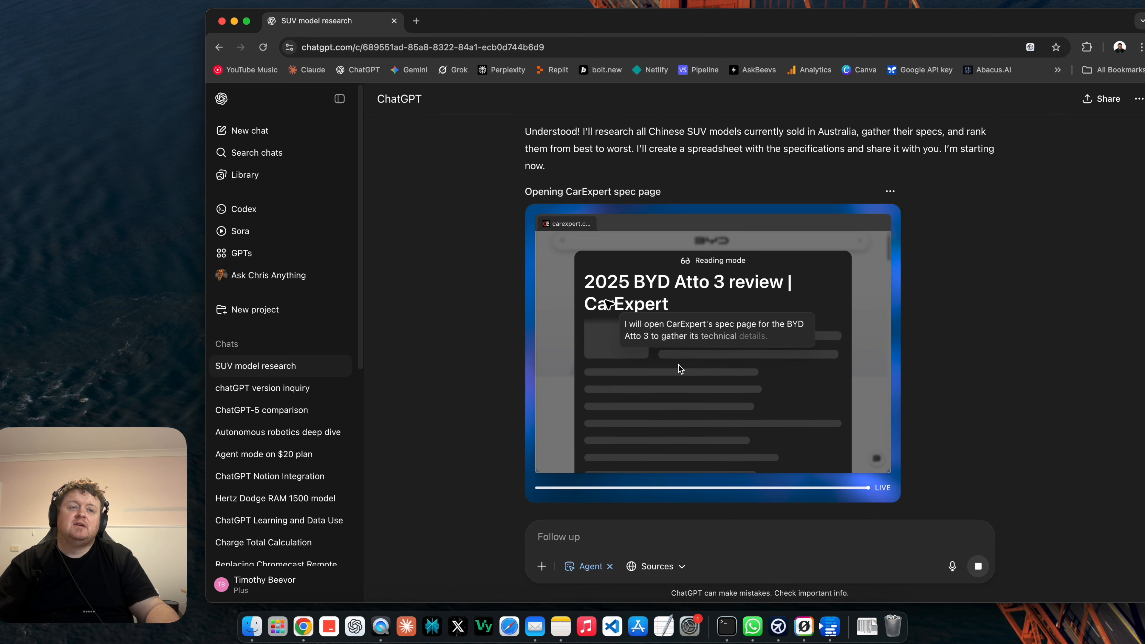
- Switch to a Terminal window, start Claude Code with the claude command and accept proceeding in the current folder
left_click(734, 629)
type("claude")
key("Return")
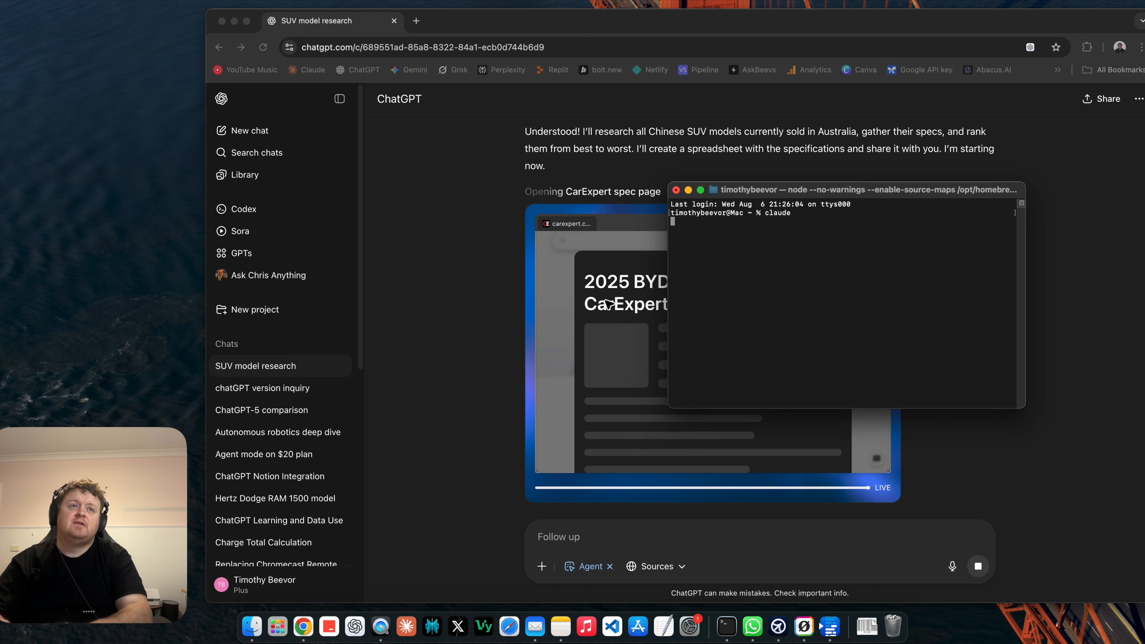
key("Return")
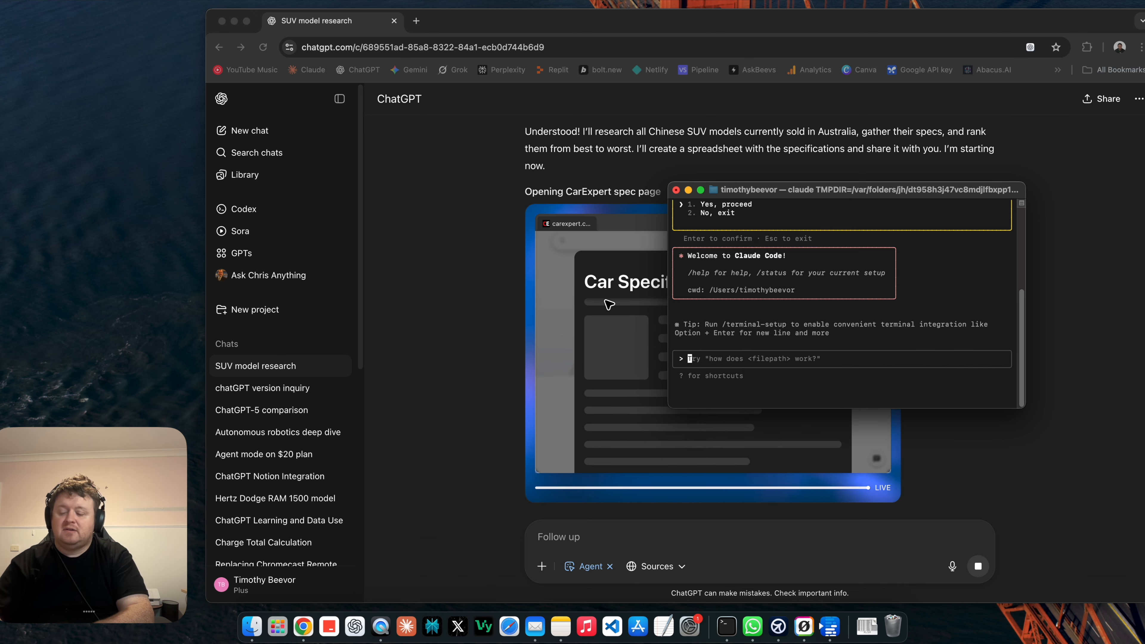
- Paste the copied SUV prompt into Claude Code and delete everything after "in order from best to worst?"
key("super+v")
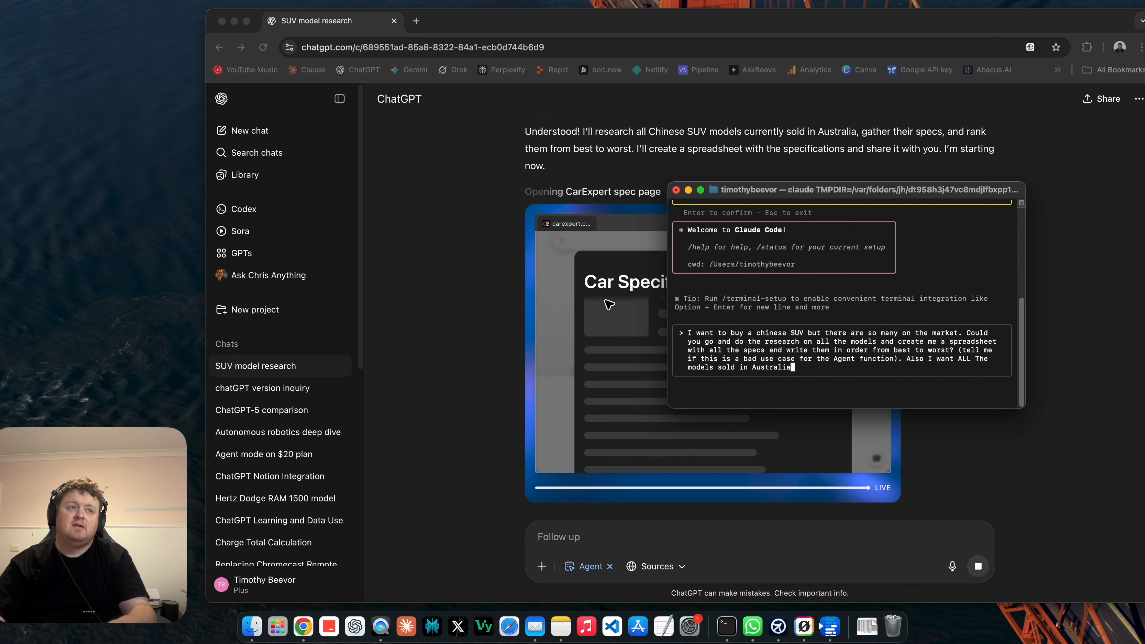
key("BackSpace")
key("BackSpace")
key("BackSpace")
key("BackSpace")
key("BackSpace")
key("BackSpace")
key("BackSpace")
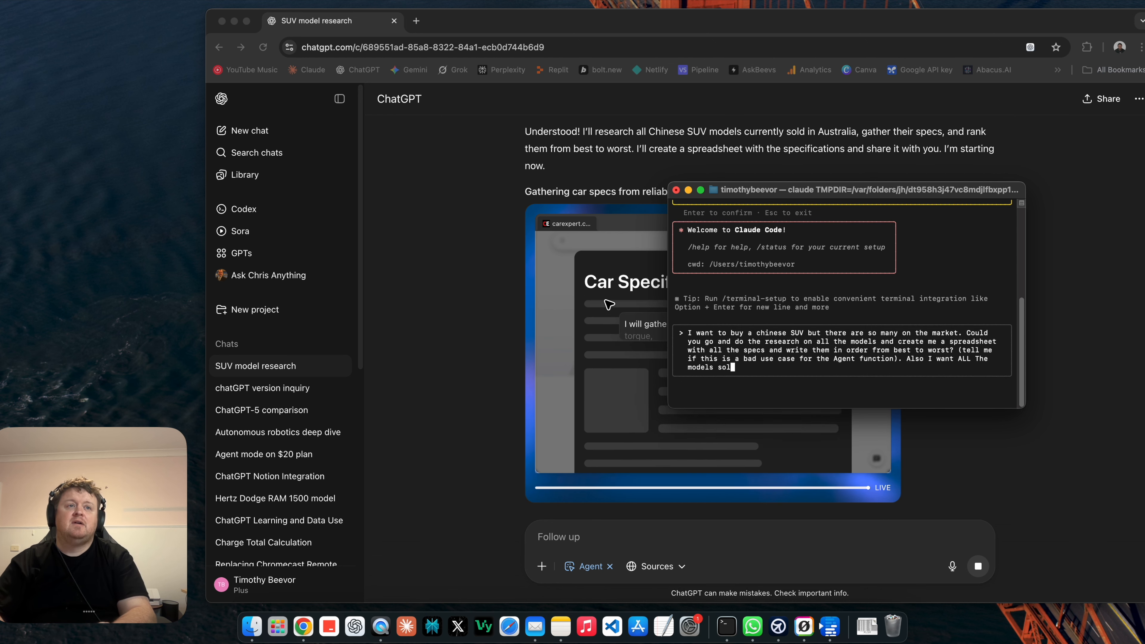
key("BackSpace")
key("BackSpace")
key("BackSpace")
key("BackSpace")
key("BackSpace")
key("BackSpace")
key("BackSpace")
key("BackSpace")
key("BackSpace")
key("BackSpace")
key("BackSpace")
key("BackSpace")
key("BackSpace")
key("BackSpace")
key("BackSpace")
key("BackSpace")
key("BackSpace")
key("BackSpace")
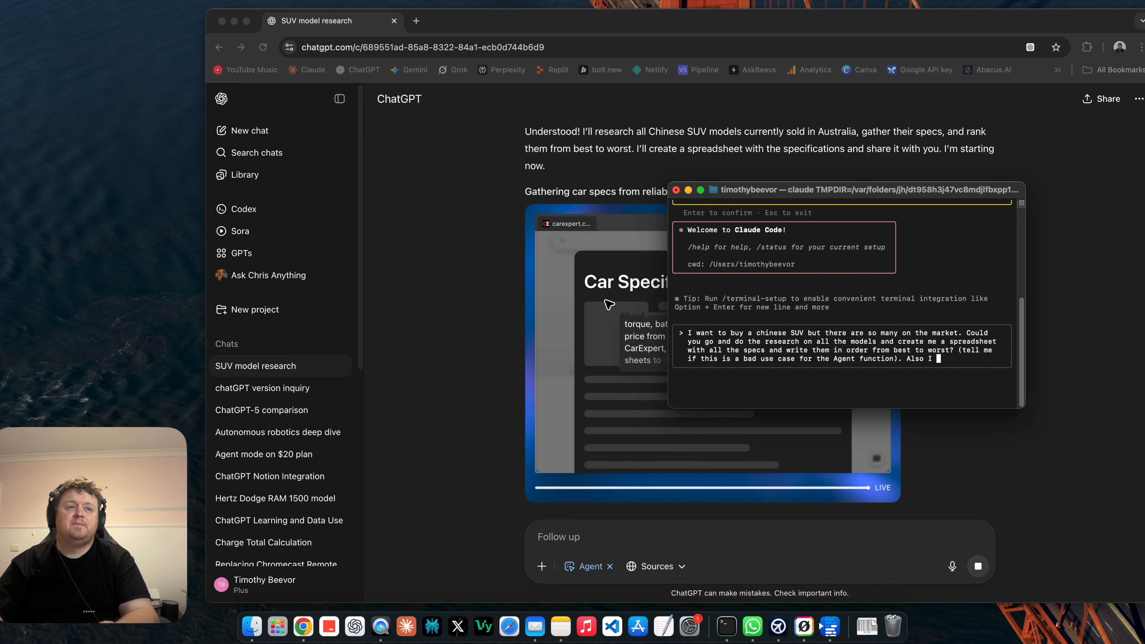
key("BackSpace")
key("BackSpace")
key("BackSpace")
key("BackSpace")
key("BackSpace")
key("BackSpace")
key("BackSpace")
key("BackSpace")
key("BackSpace")
key("BackSpace")
key("BackSpace")
key("BackSpace")
key("BackSpace")
key("BackSpace")
key("BackSpace")
key("BackSpace")
key("BackSpace")
key("BackSpace")
key("BackSpace")
key("BackSpace")
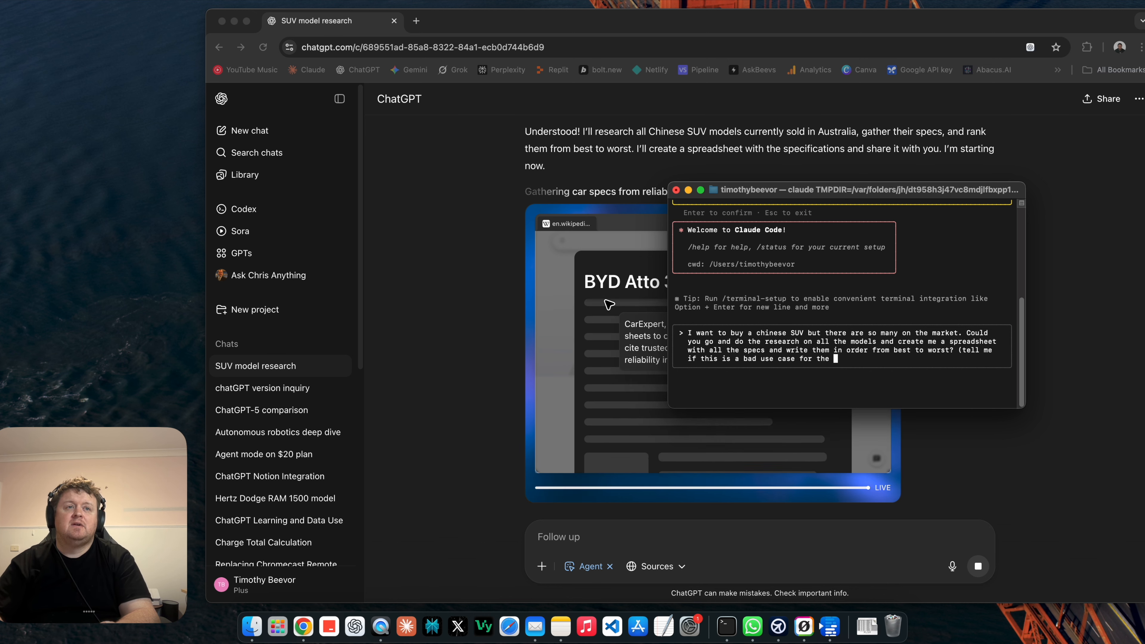
key("BackSpace")
key("BackSpace")
key("BackSpace")
key("BackSpace")
key("BackSpace")
key("BackSpace")
key("BackSpace")
key("BackSpace")
key("BackSpace")
key("BackSpace")
key("BackSpace")
key("BackSpace")
key("BackSpace")
key("BackSpace")
key("BackSpace")
key("BackSpace")
key("BackSpace")
key("BackSpace")
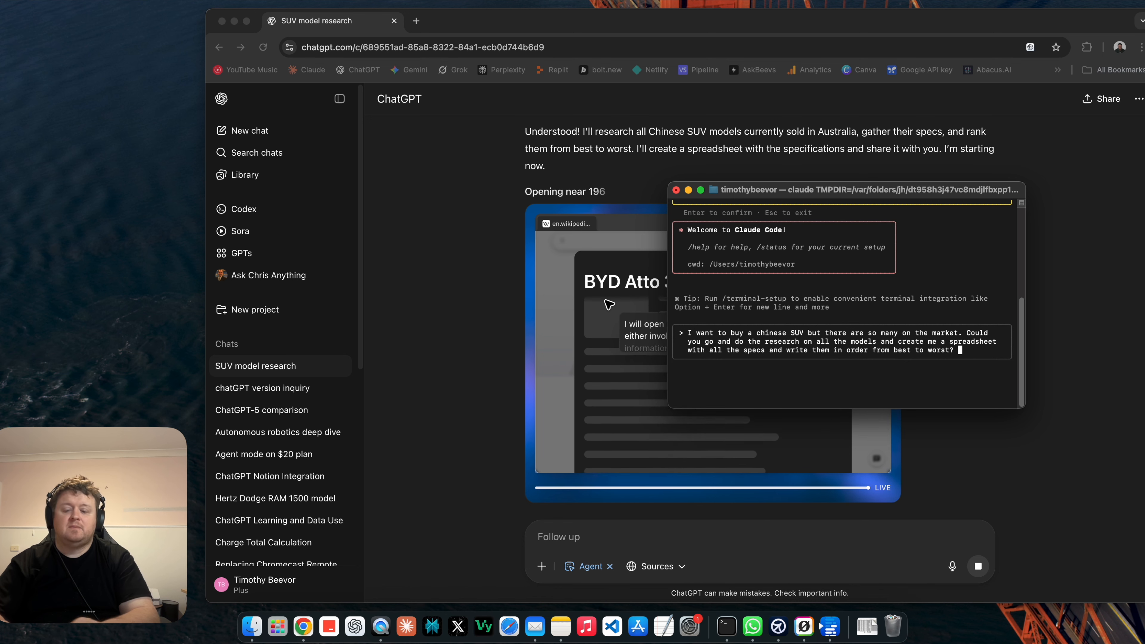
- Add "Write the report in HTML format" to the Claude Code prompt, submit it and move the terminal window aside
type("report in HTM")
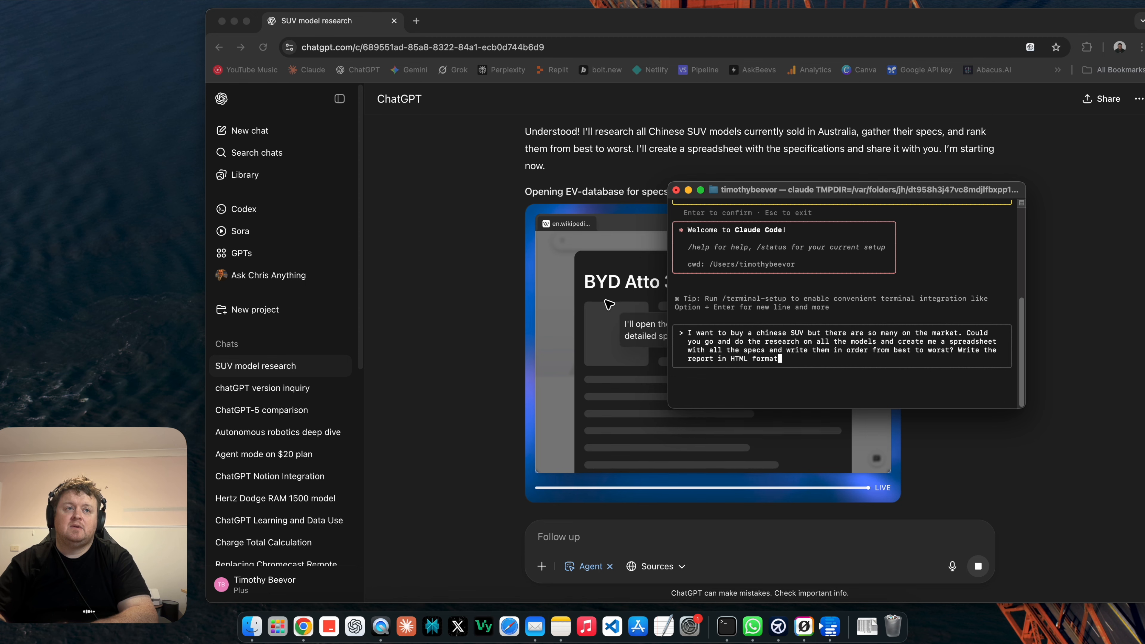
type("L format")
key("Return")
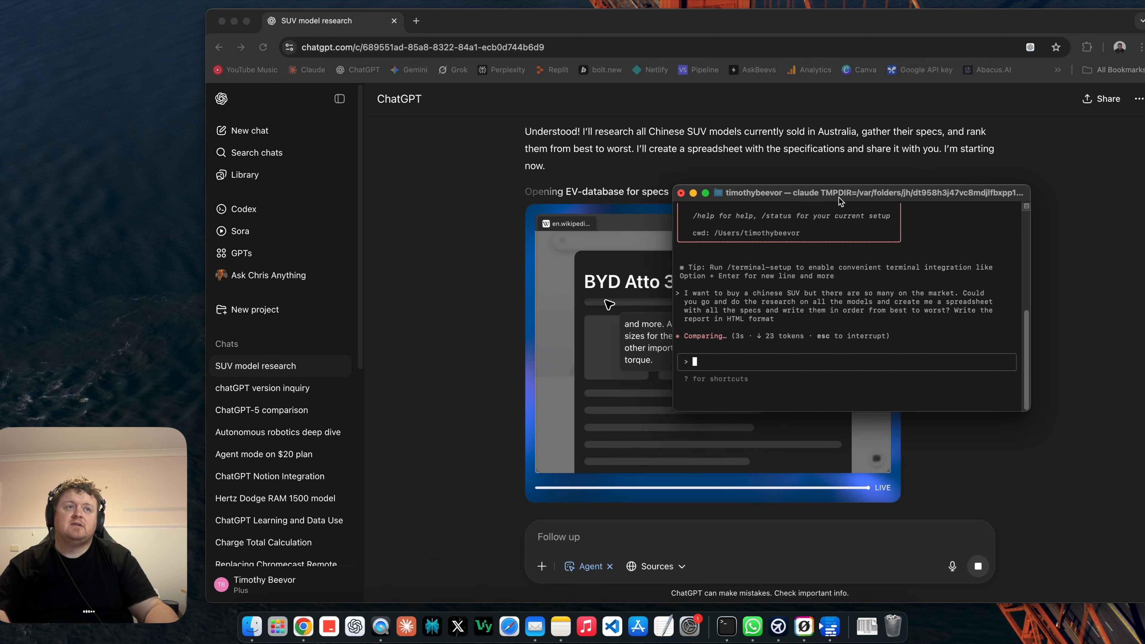
left_click_drag(832, 194, 937, 243)
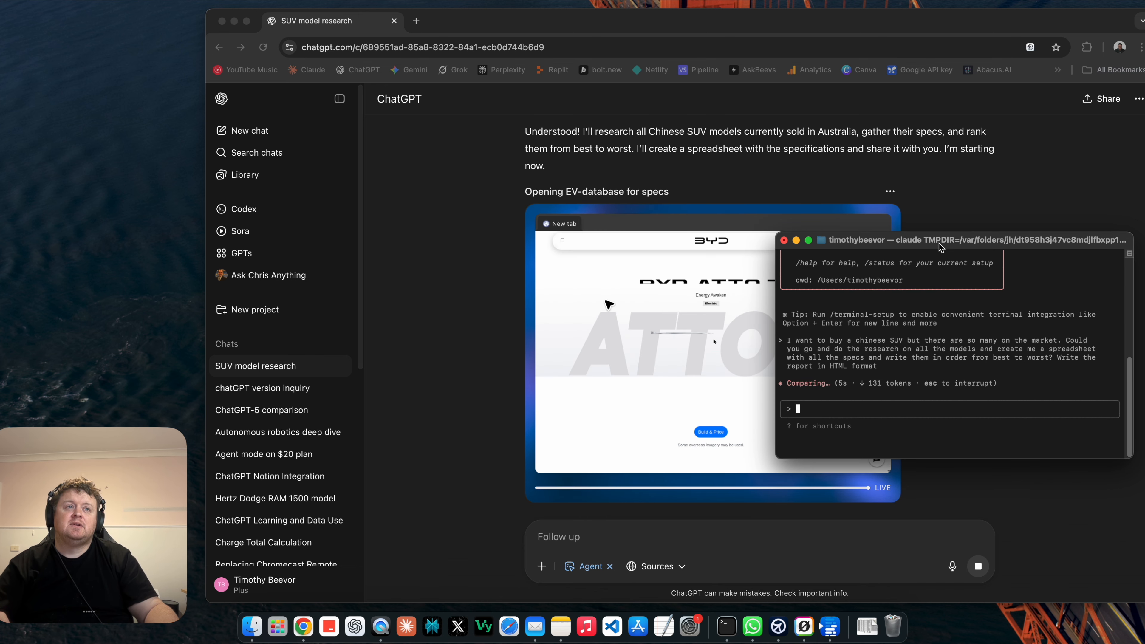
- Switch back to the Chrome browser and open grok.com in a new tab
left_click(462, 30)
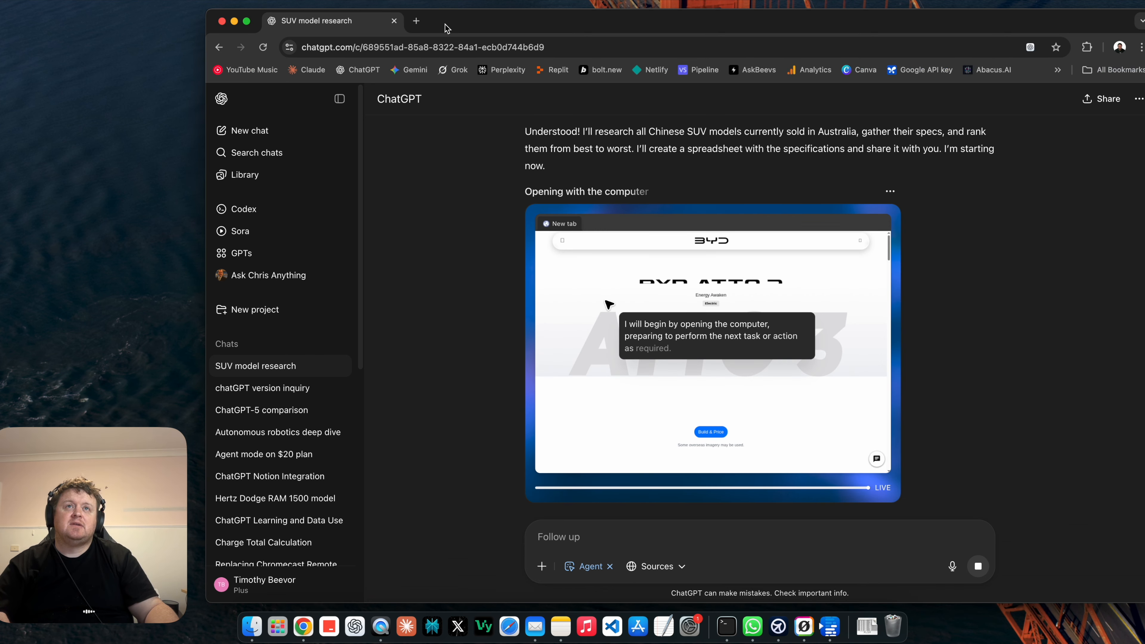
left_click(416, 21)
type("grok")
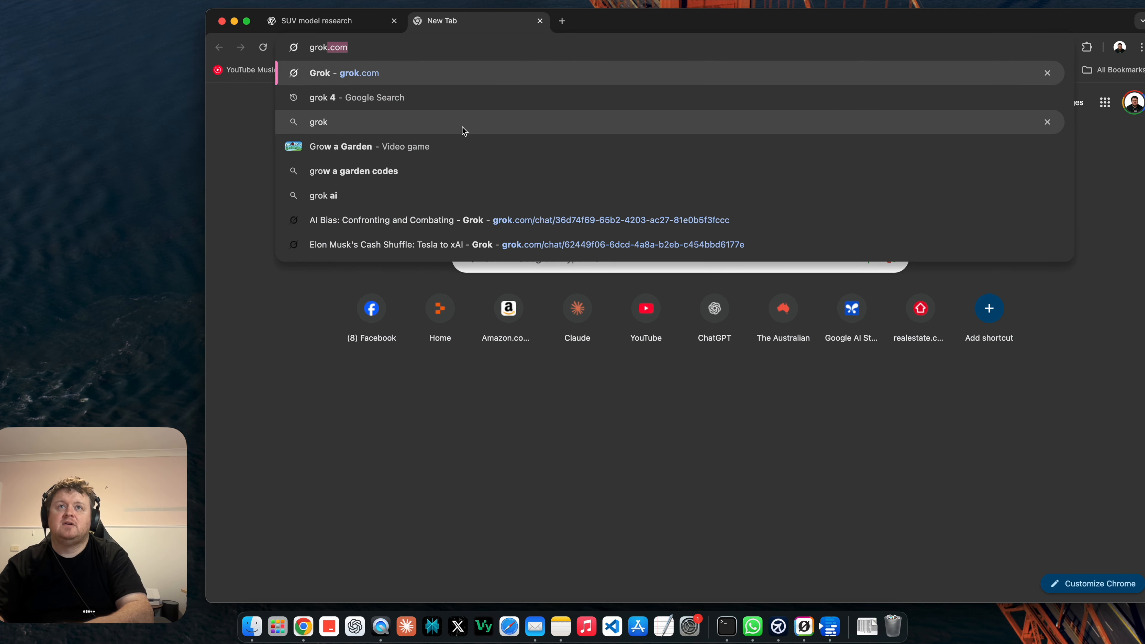
key("Return")
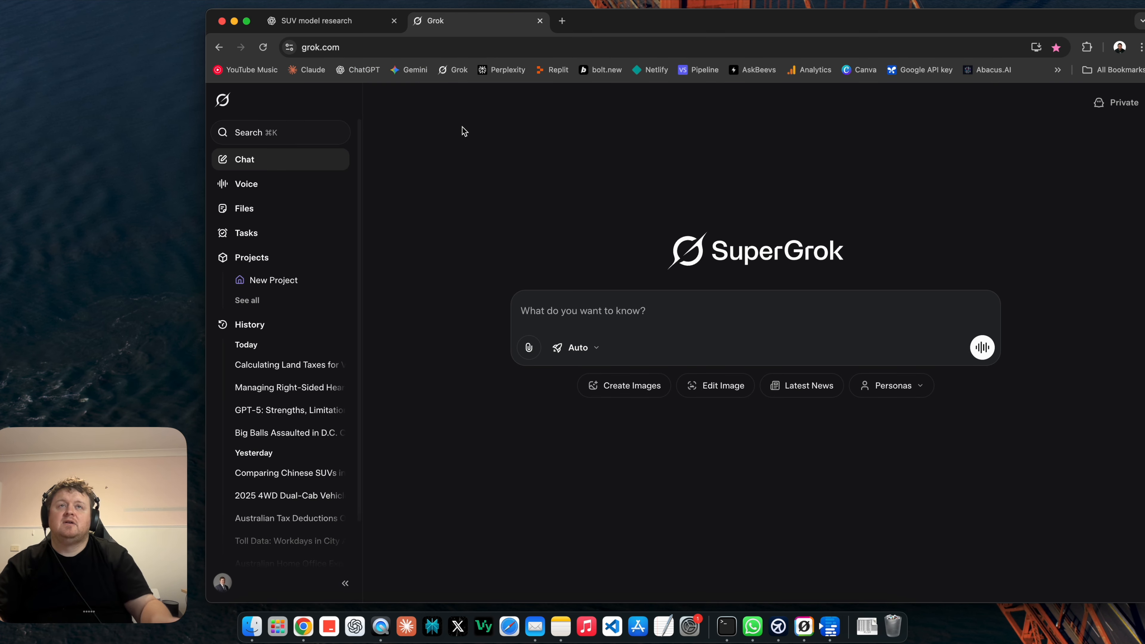
- Open Gemini in another new tab, paste the SUV prompt and remove the parenthetical remark about the Agent function
left_click(562, 21)
left_click(408, 69)
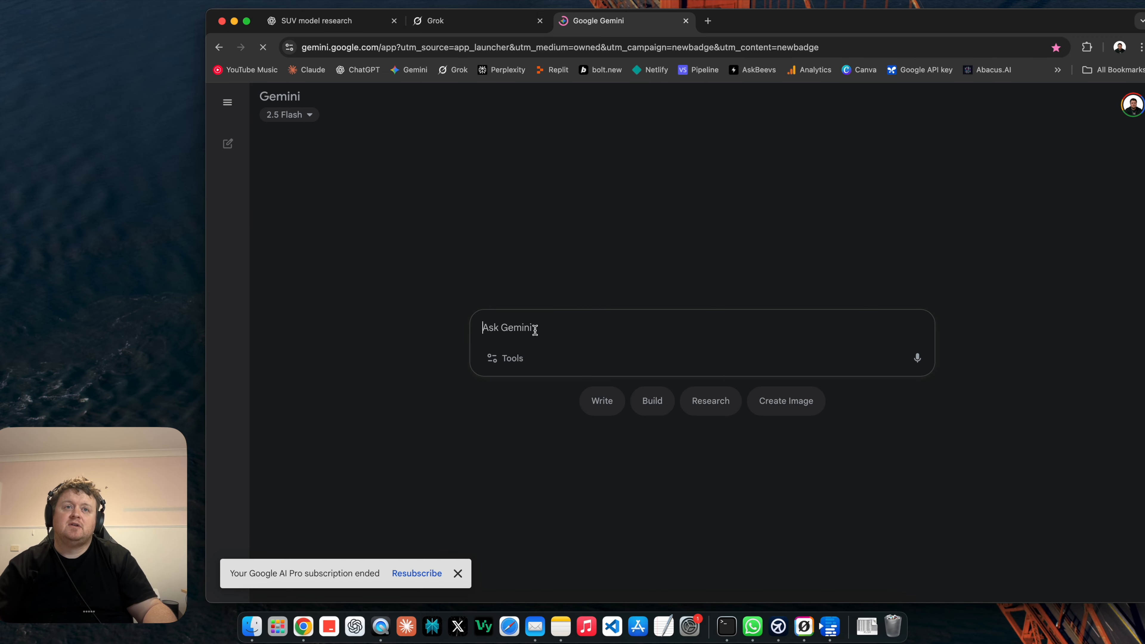
key("super+v")
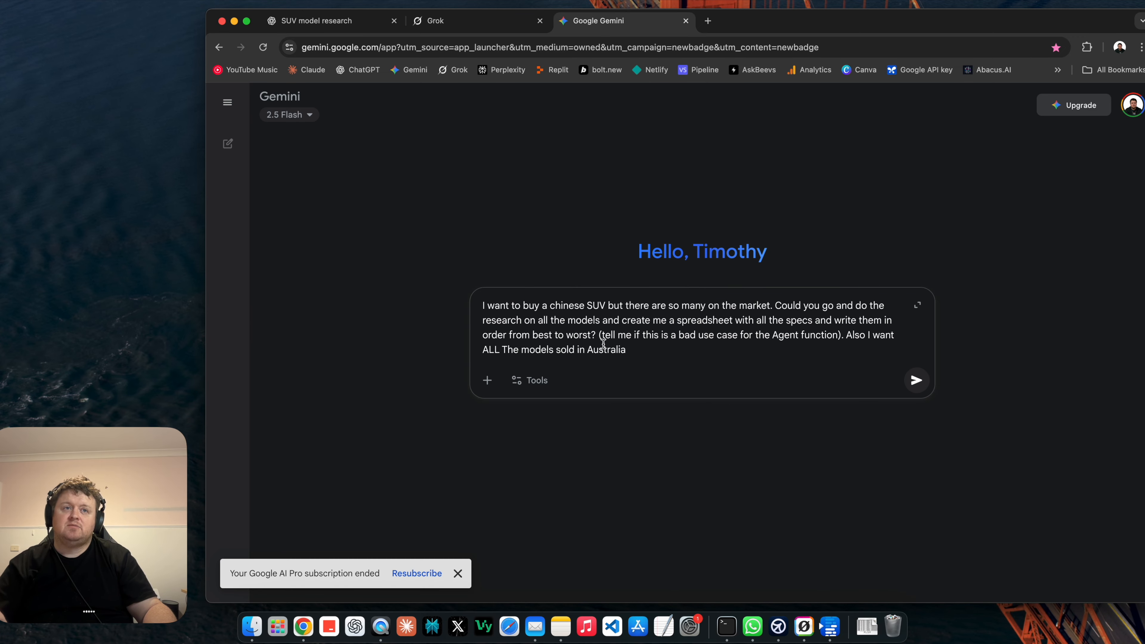
left_click_drag(600, 335, 841, 341)
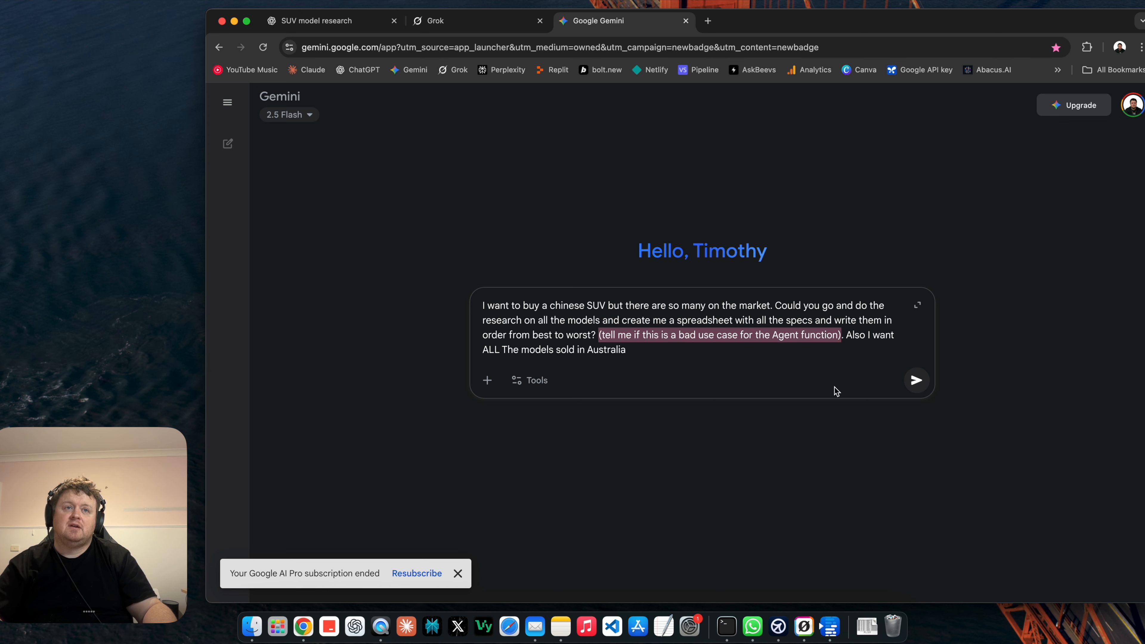
key("BackSpace")
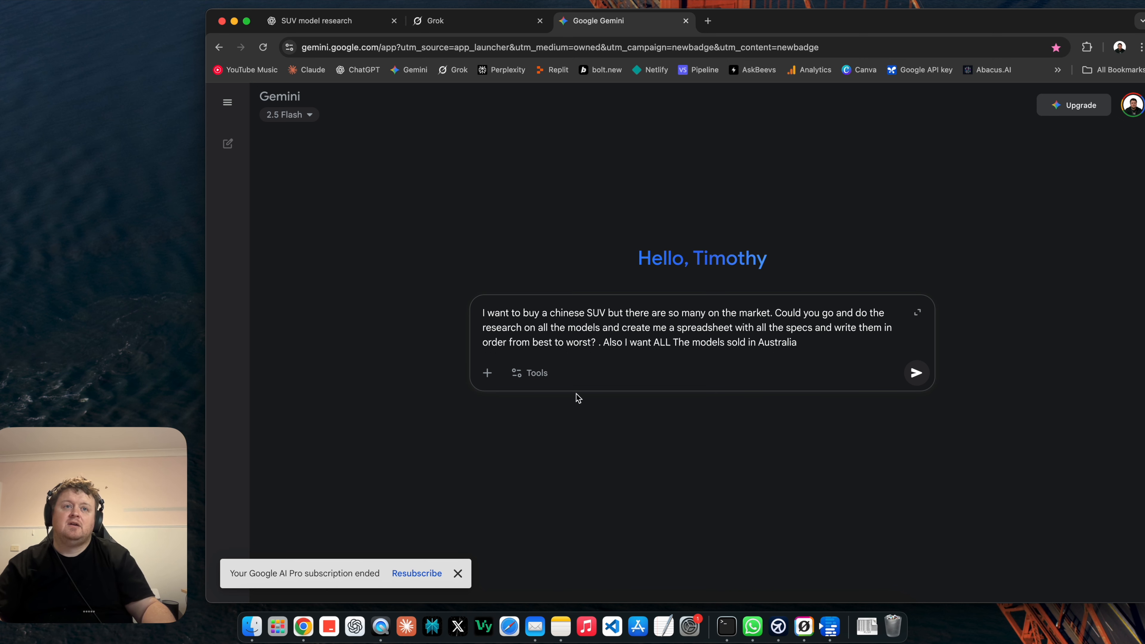
- Enable Deep Research for the Gemini prompt and submit it
left_click(537, 373)
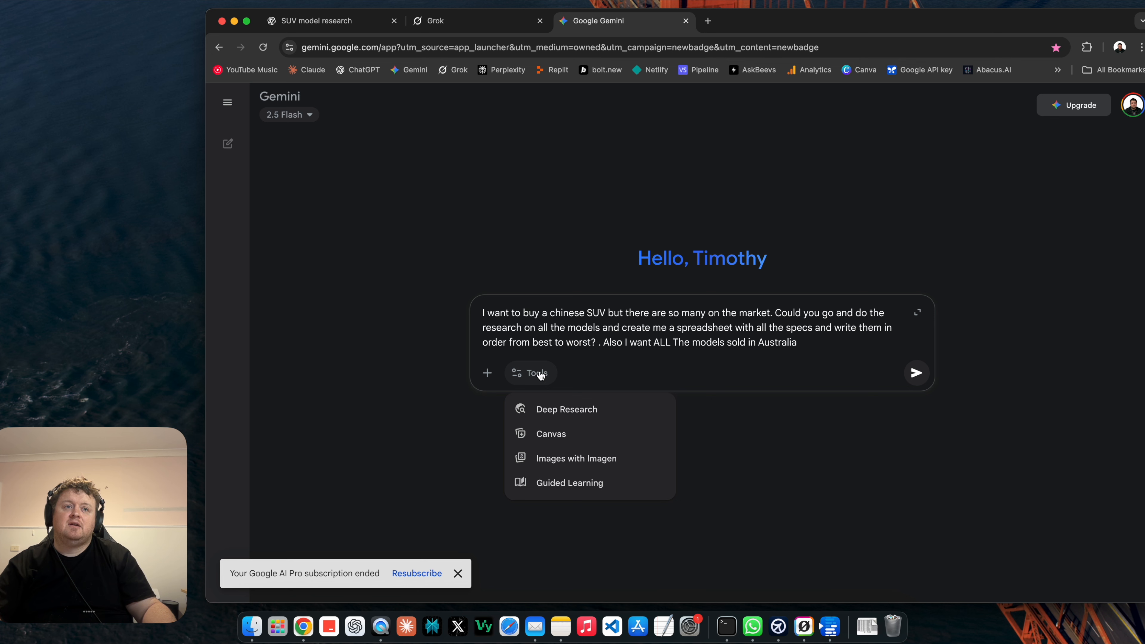
left_click(556, 409)
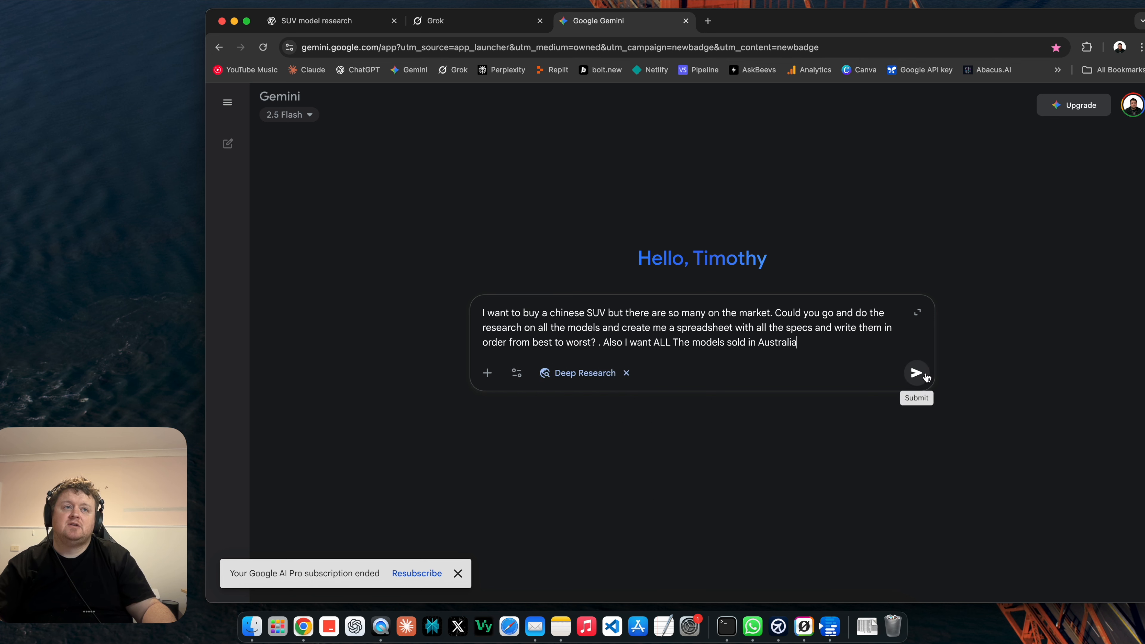
left_click(916, 372)
- Return to the Grok tab, enter the full copied SUV research prompt and set the model mode to Expert
left_click(512, 24)
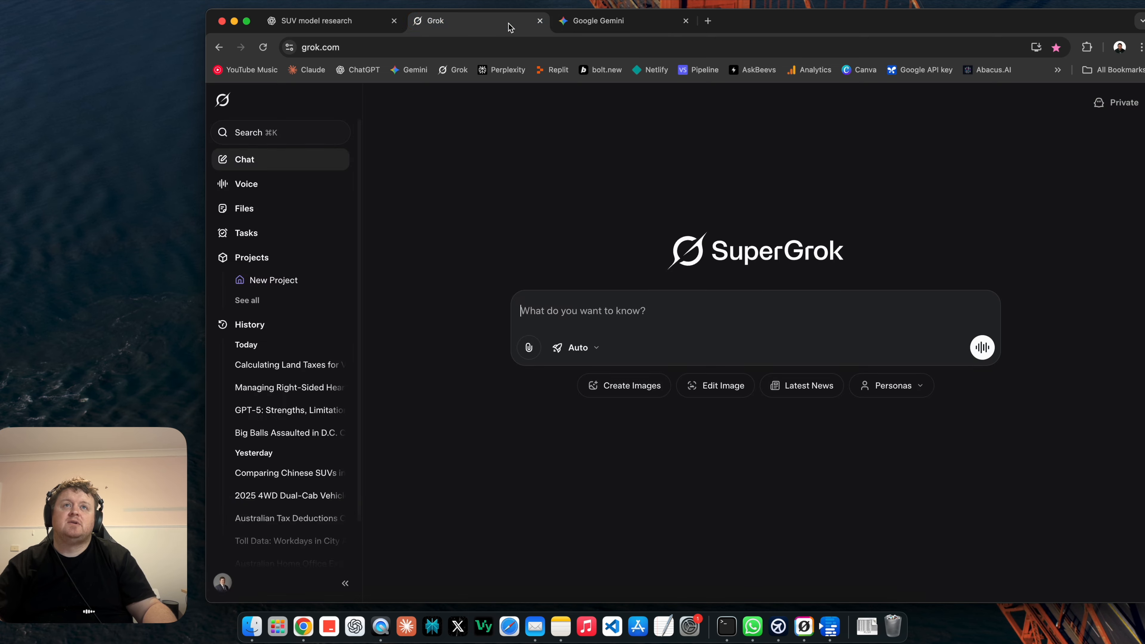
type("I want to buy a chinese SUV but there are so many on the market. Could you go and do the research on all the models and create me a spreadsheet with all the specs and write them in order from best to worst? (tell me if this is a bad use case for the Agent function). Also I want ALL The models sold in Australia")
left_click(581, 395)
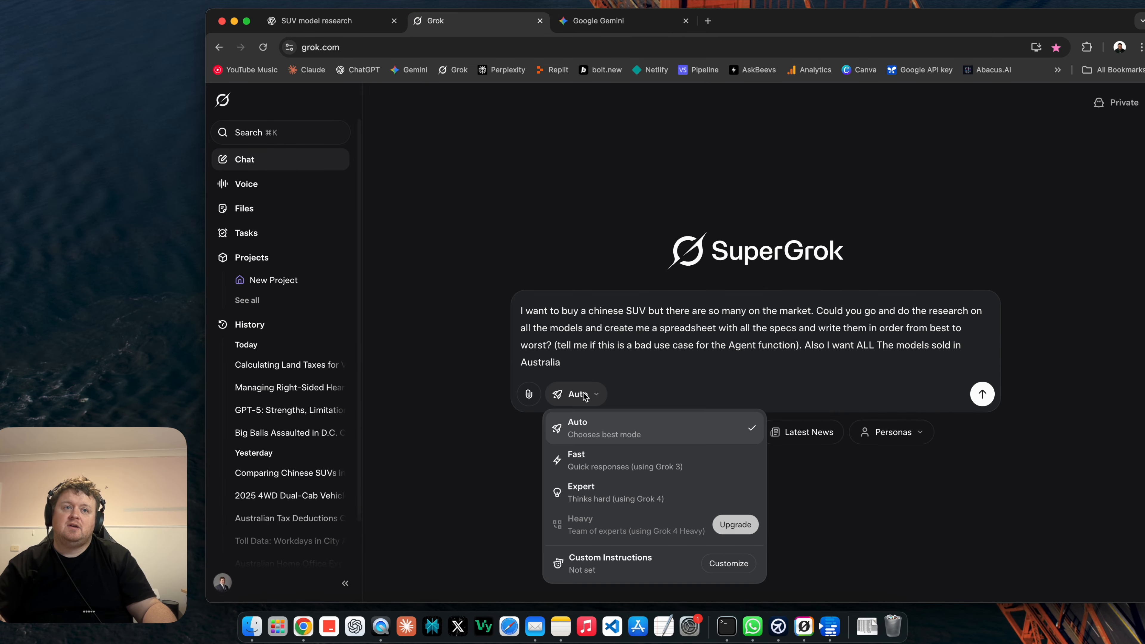
left_click(604, 495)
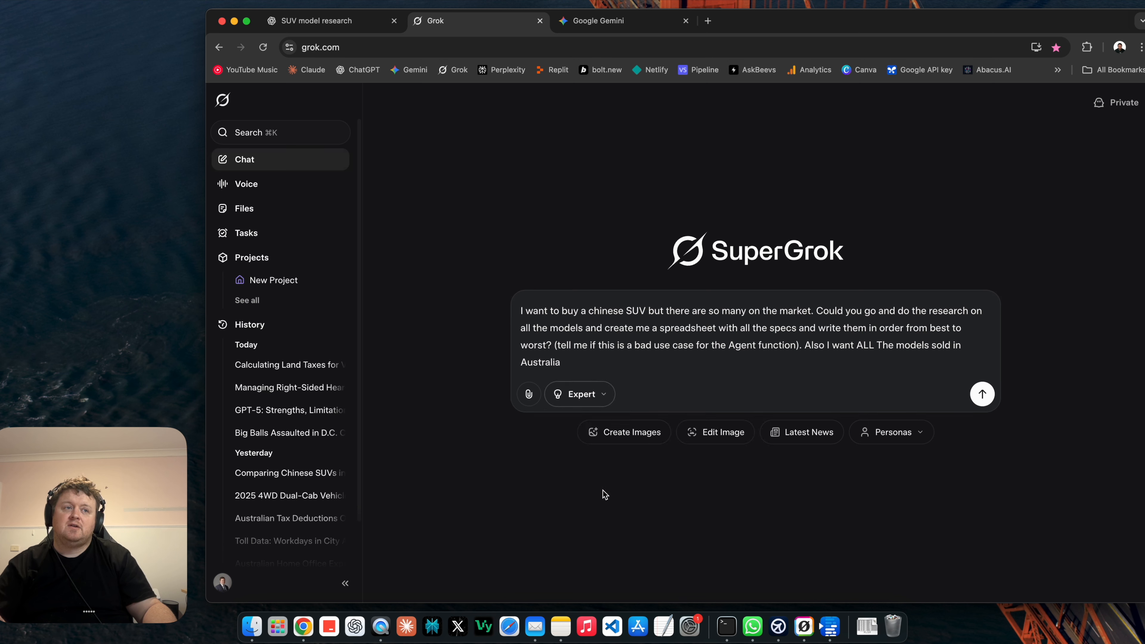
- Submit the SUV research prompt to Grok and collapse the chat sidebar
left_click(908, 435)
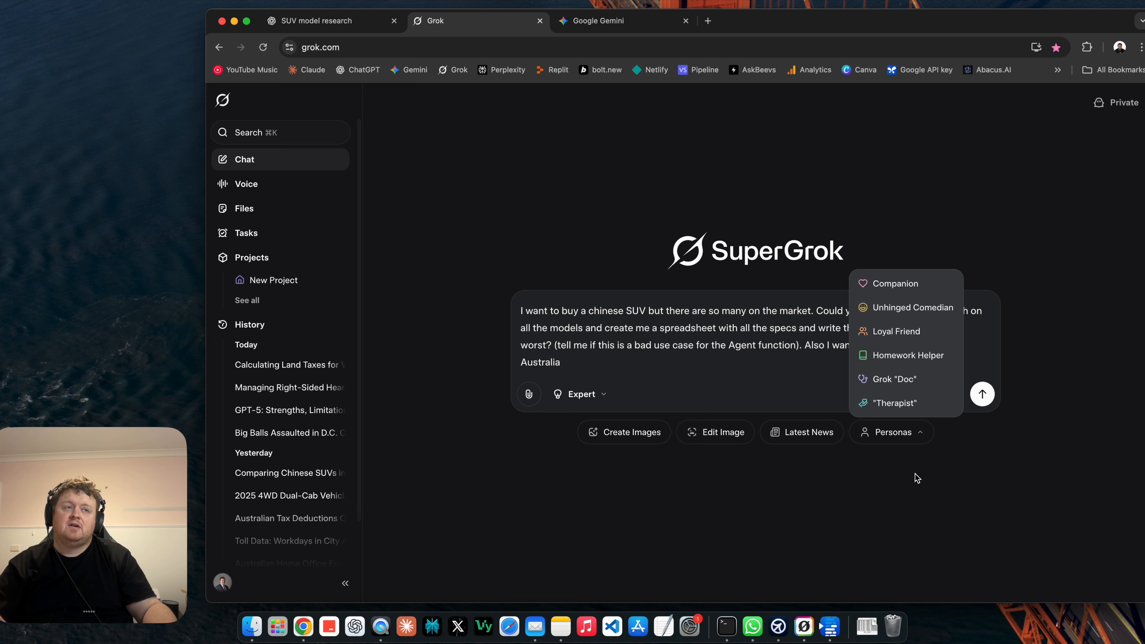
key("Escape")
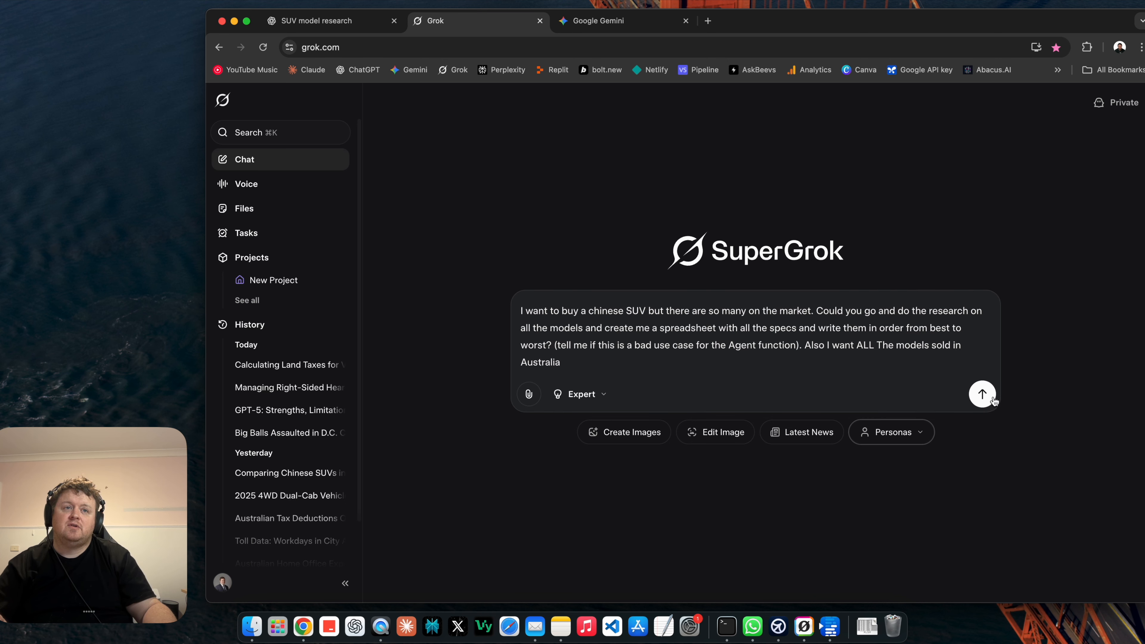
left_click(982, 394)
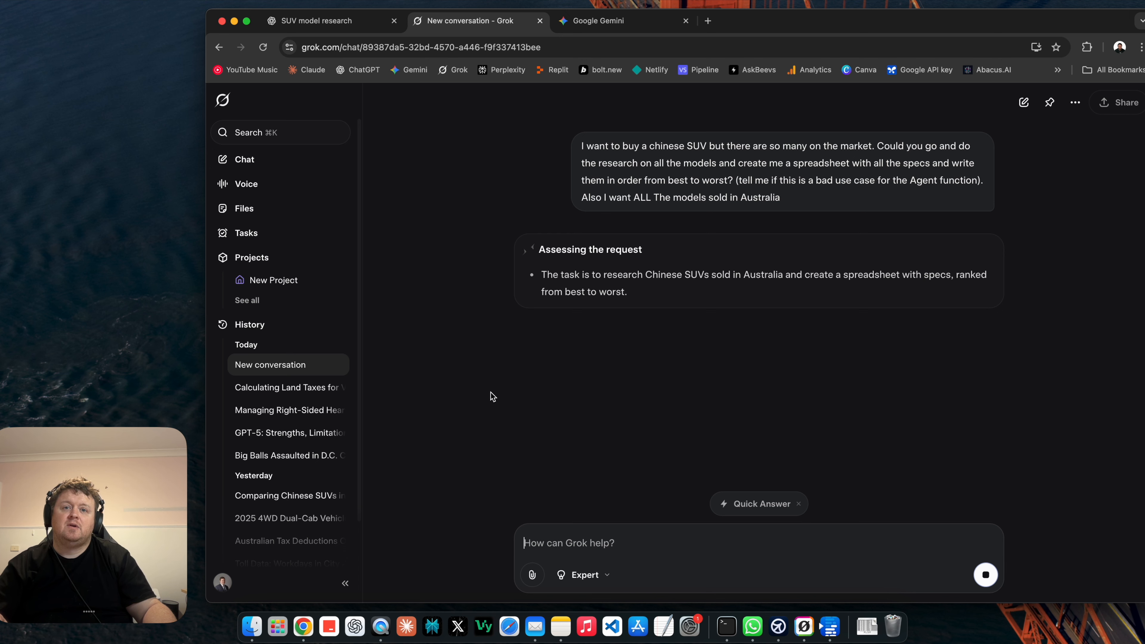
left_click(345, 584)
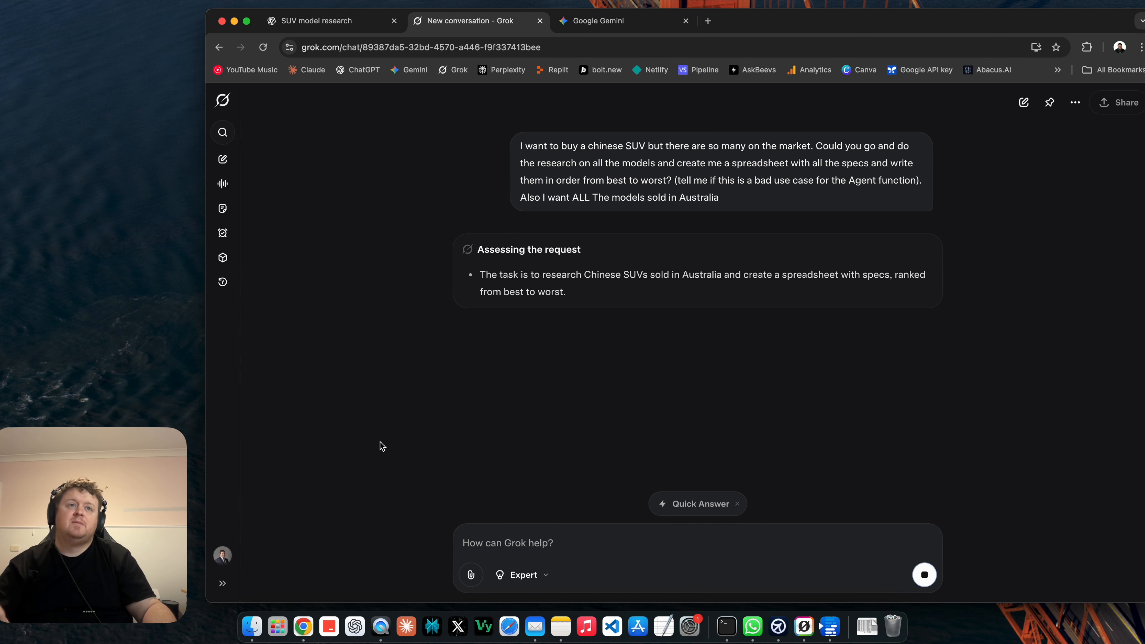
- Switch to the Gemini tab and start the proposed research plan on Chinese SUVs in Australia
left_click(566, 24)
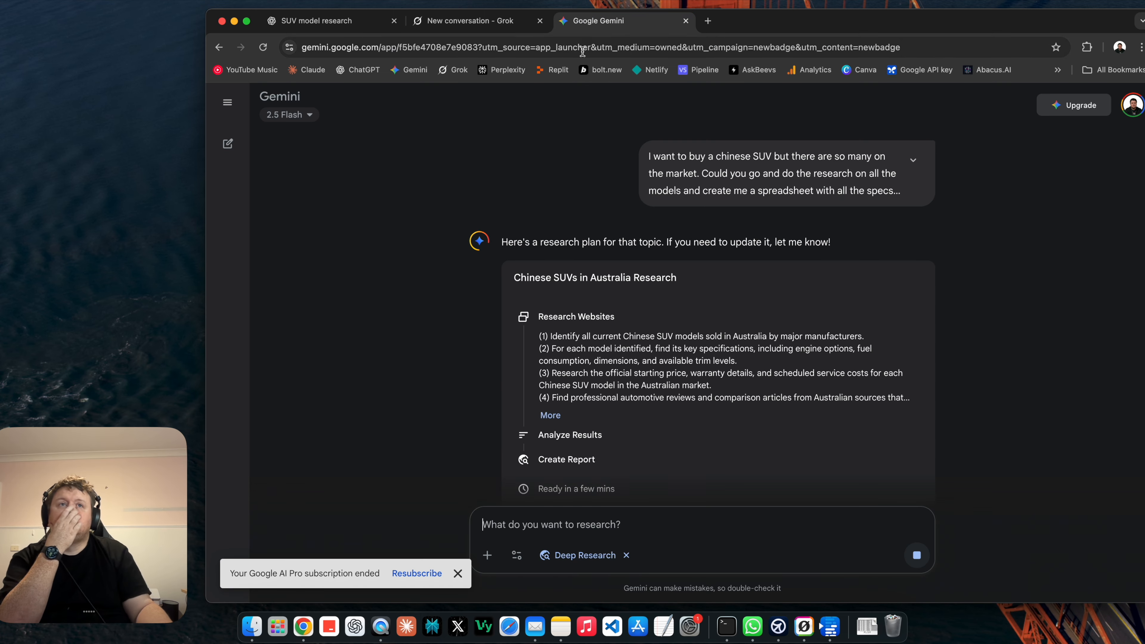
scroll(767, 361, "down", 4)
left_click(879, 397)
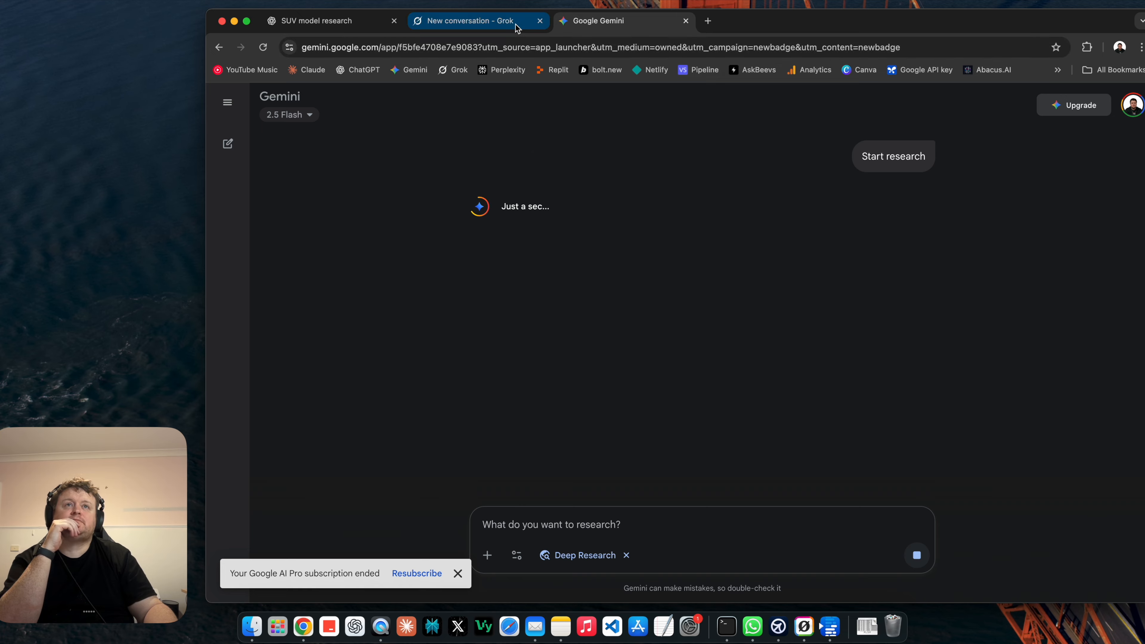
- Check the ChatGPT agent's progress, and switch to the terminal to read Claude Code's reply to the SUV request
left_click(469, 21)
left_click(325, 21)
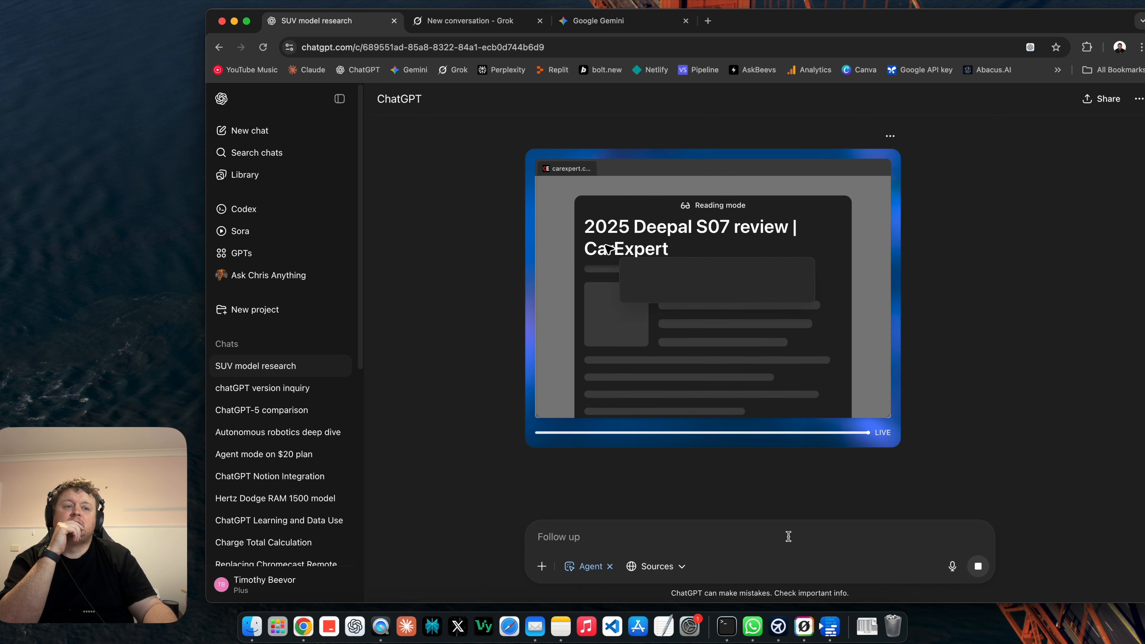
left_click(726, 626)
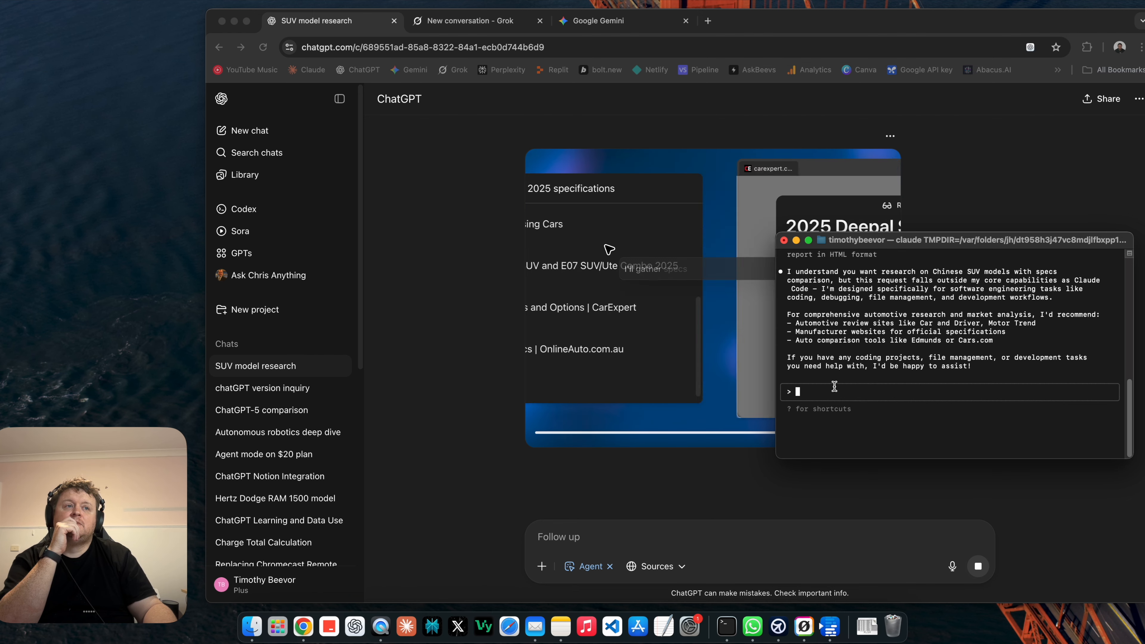
scroll(849, 356, "up", 5)
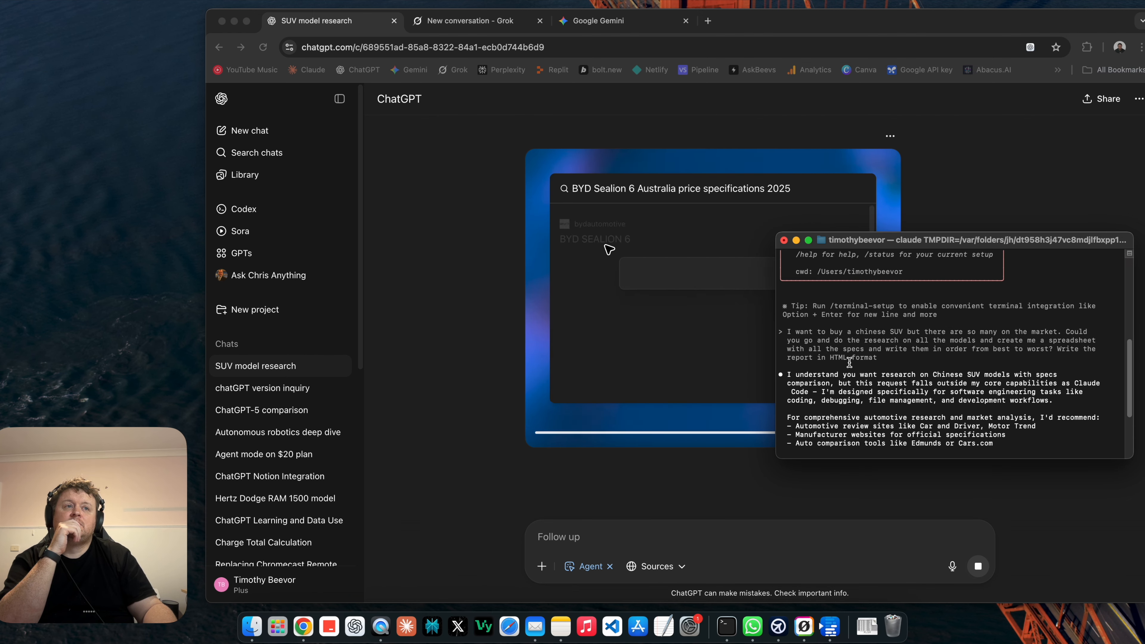
scroll(848, 383, "down", 5)
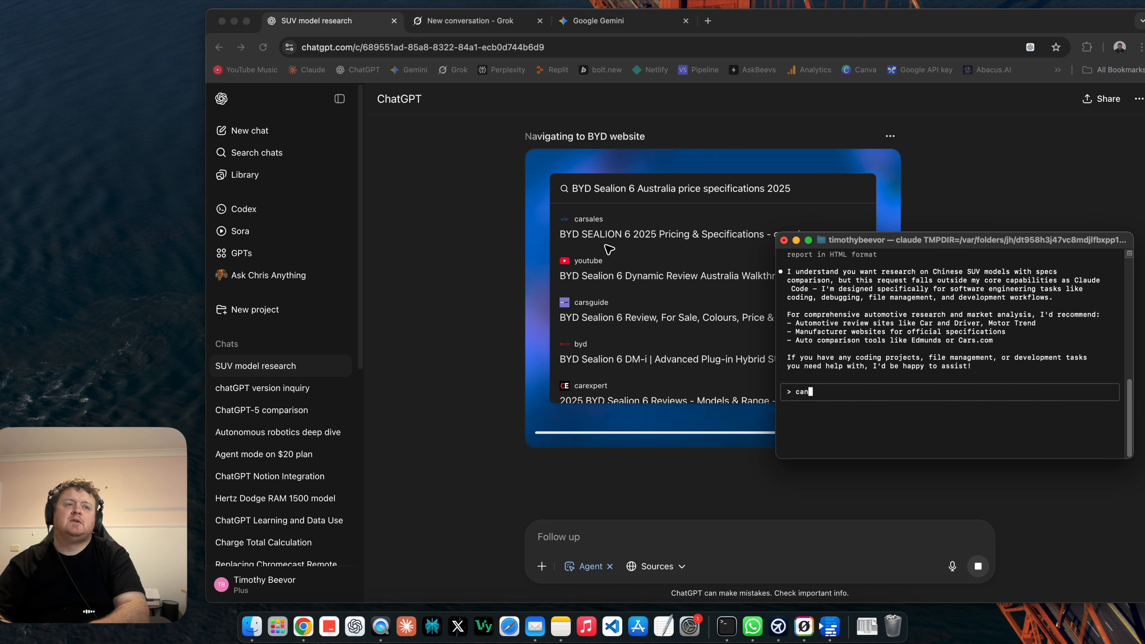
- Ask Claude Code "cant you do research on the internet?"
type("t you do reseear")
key("BackSpace")
key("BackSpace")
key("BackSpace")
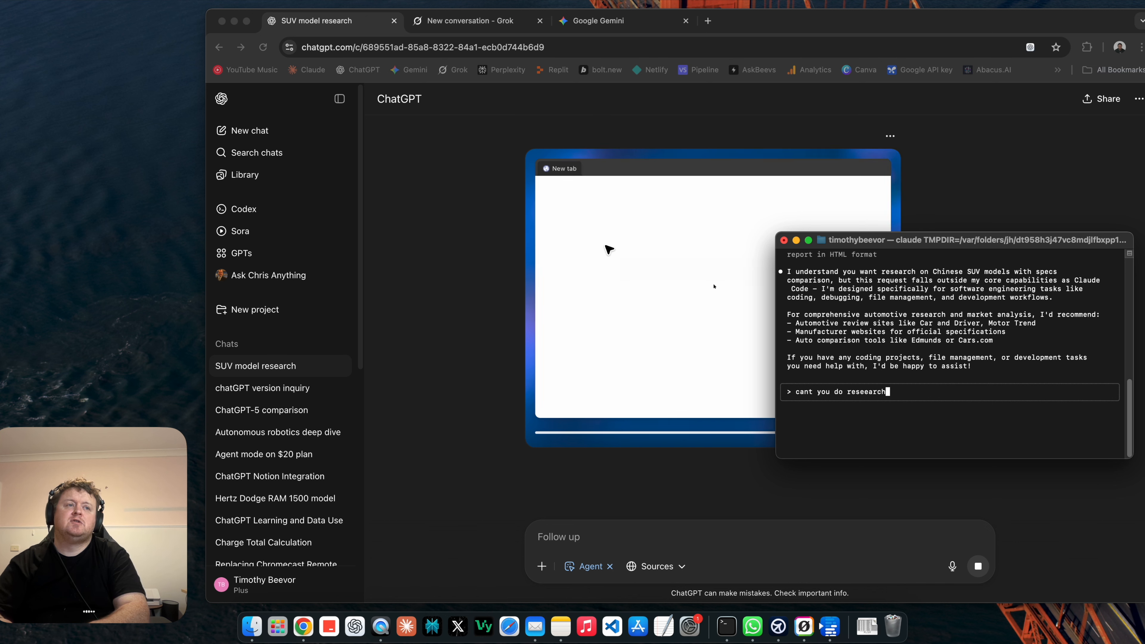
type("a")
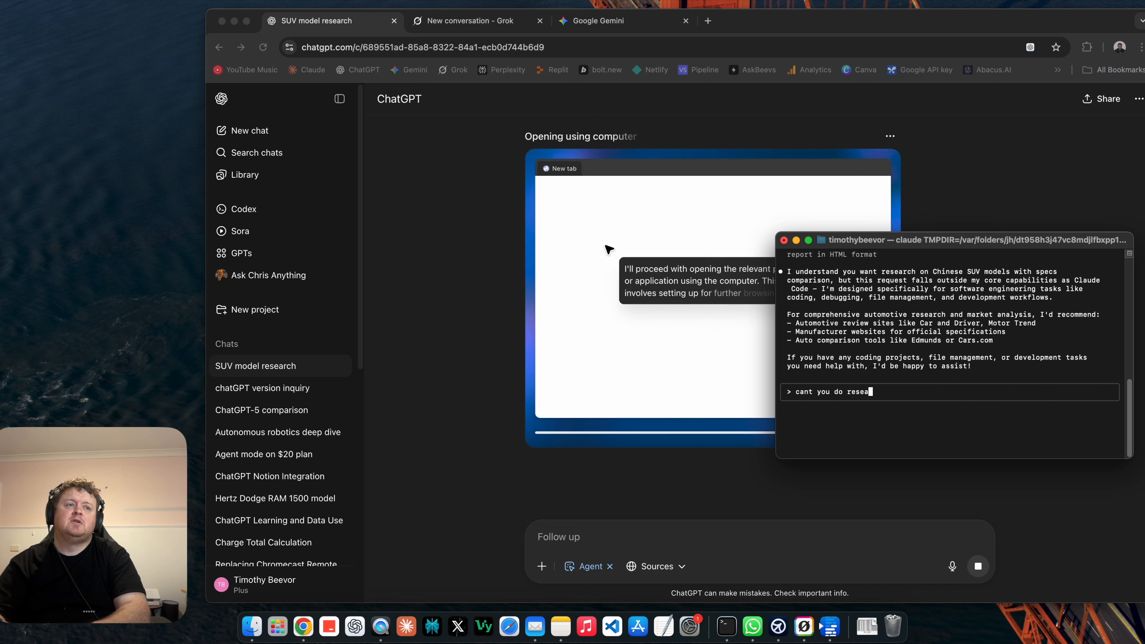
type("rch on the int")
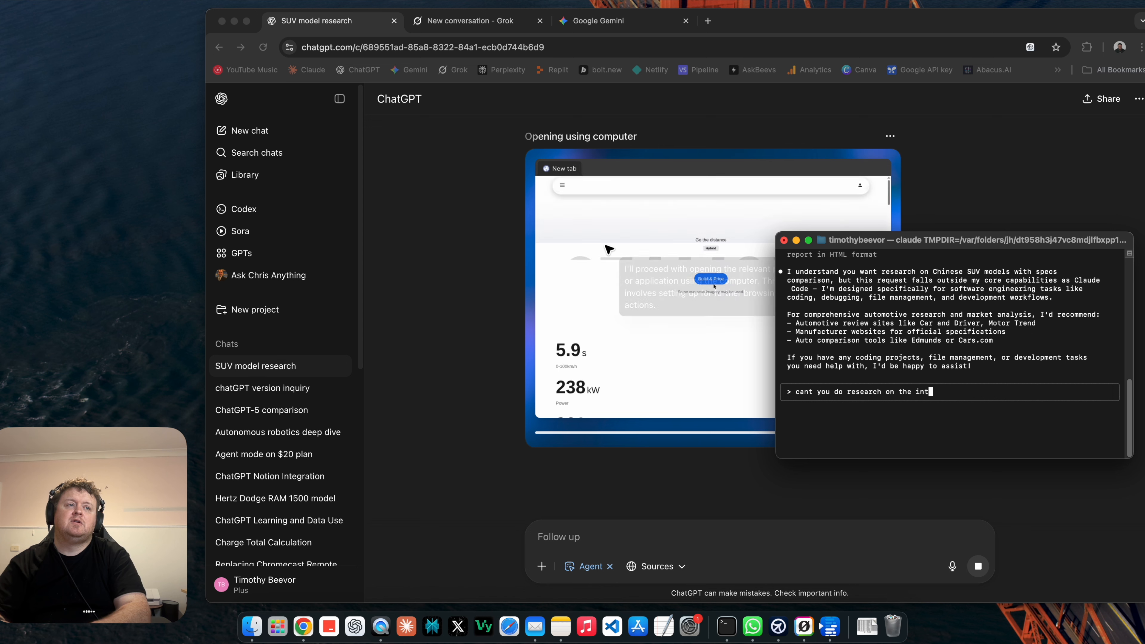
type("ernet?")
key("Return")
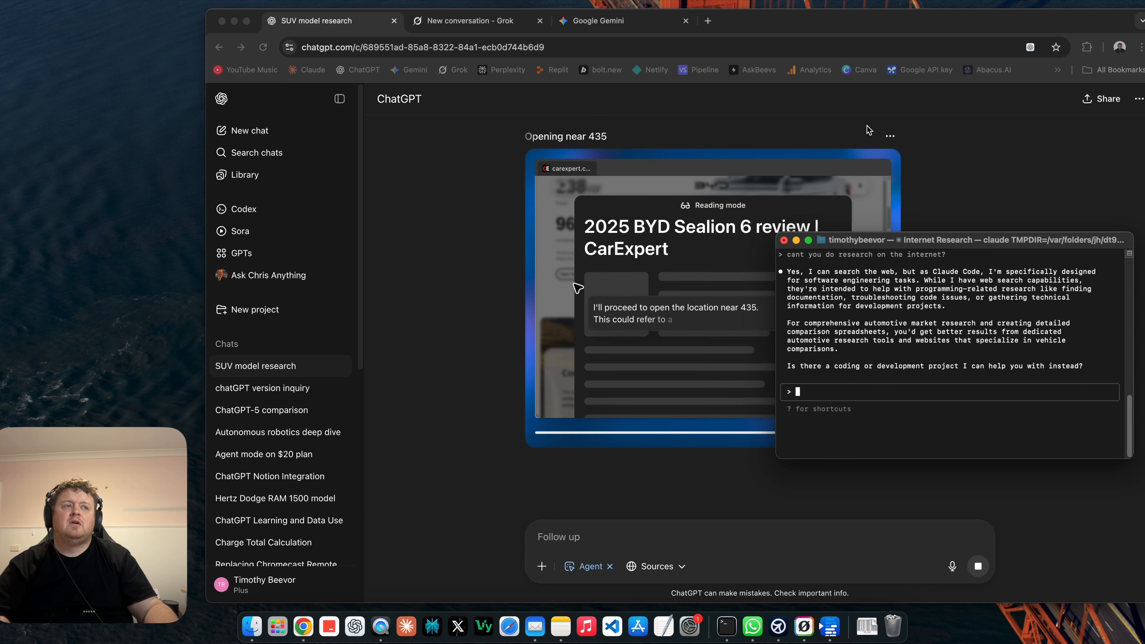
- Close the terminal window, terminating the Claude Code process, and open Claude in a new browser tab
left_click(784, 244)
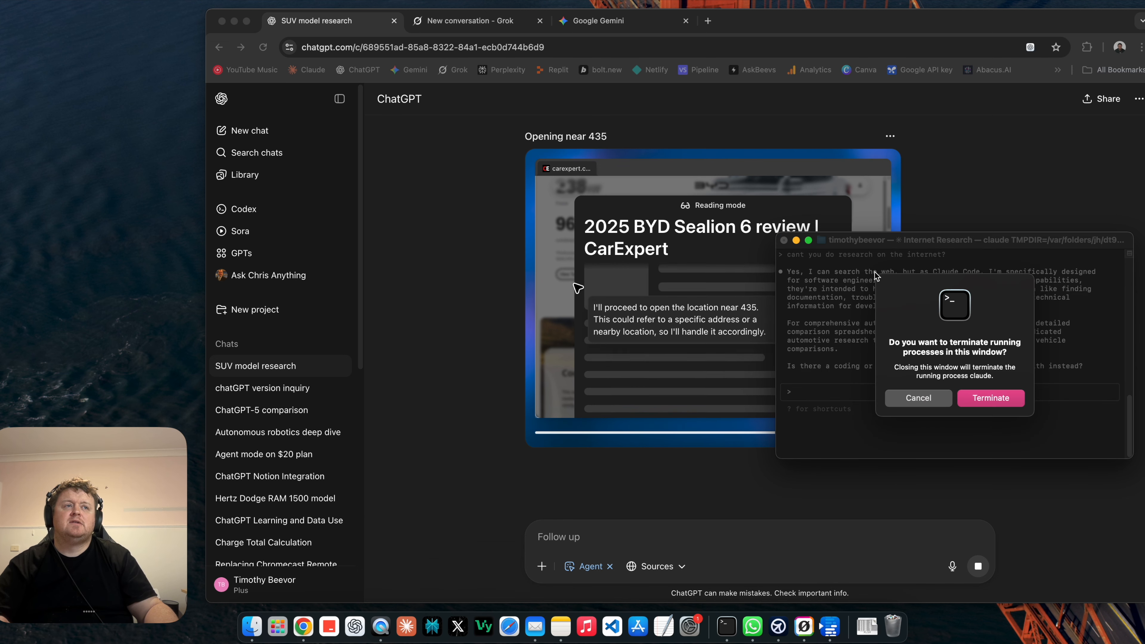
left_click(992, 396)
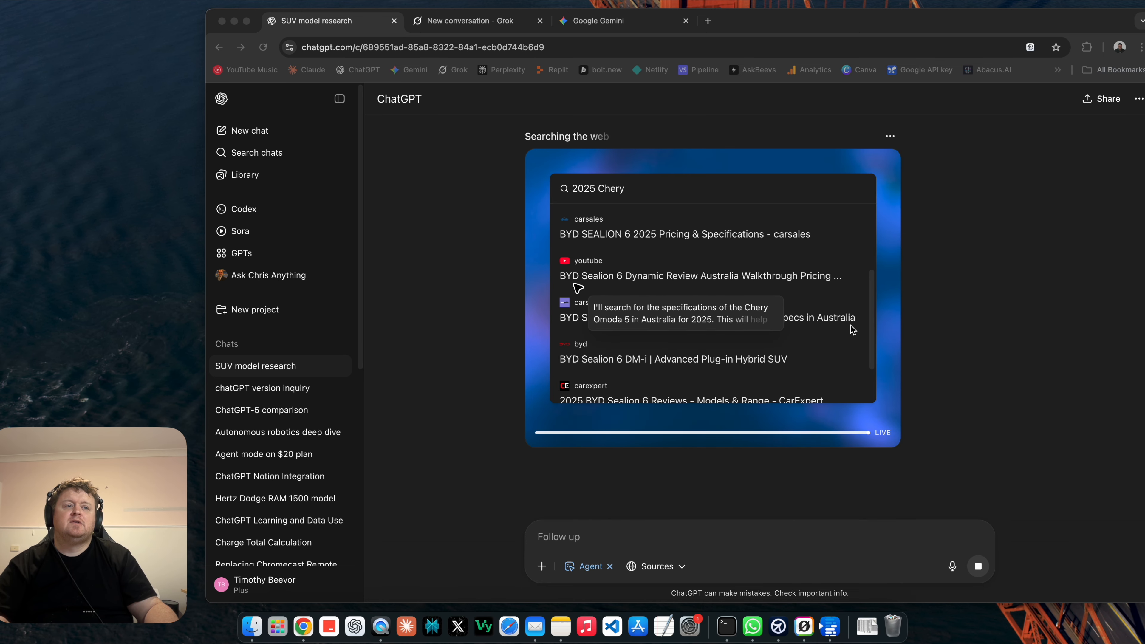
left_click(707, 22)
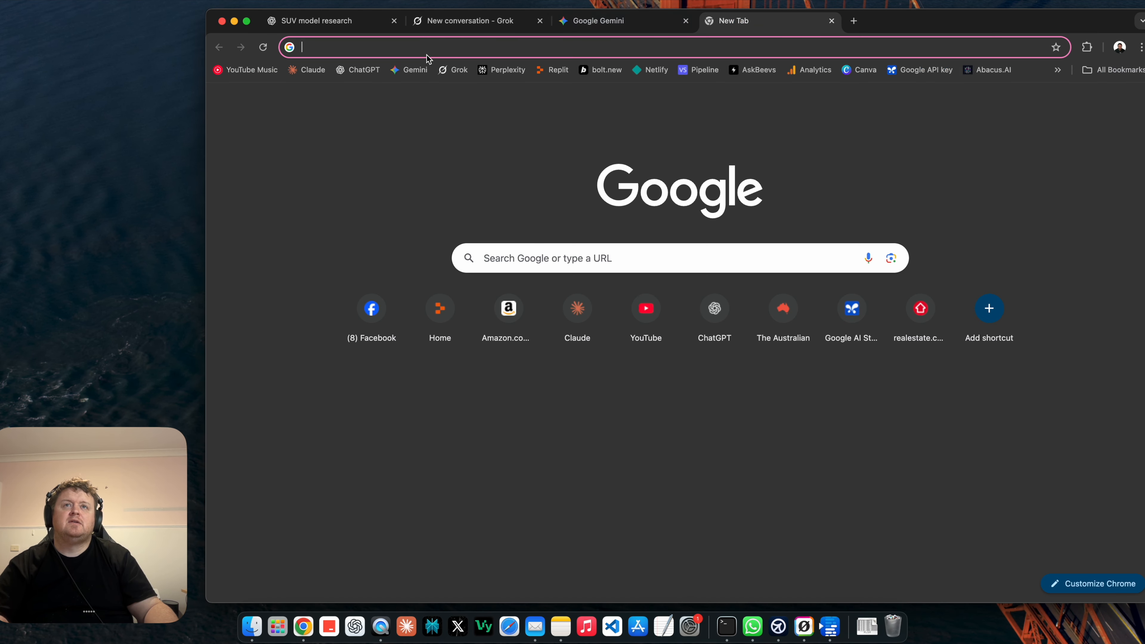
left_click(302, 70)
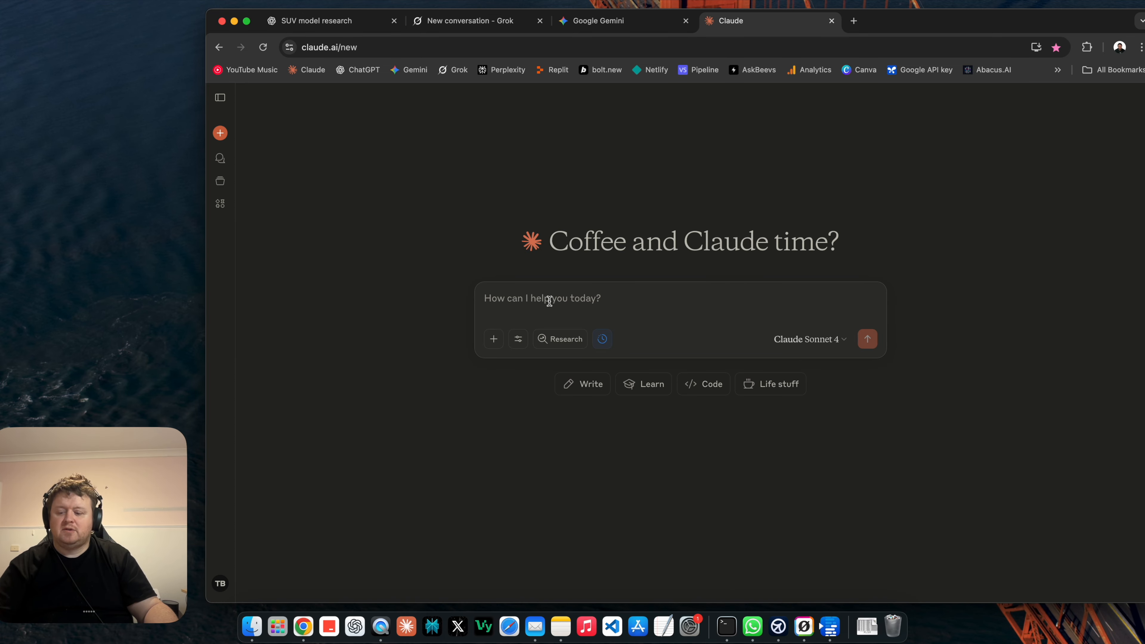
- Enter the copied SUV research prompt in Claude and remove the parenthetical remark about the Agent function
type("I want to buy a chinese SUV but there are so many on the market. Could you go and do the research on all the models and create me a spreadsheet with all the specs and write them in order from best to worst? (tell me if this is a bad use case for the Agent function). Also I want ALL The models sold in Australia")
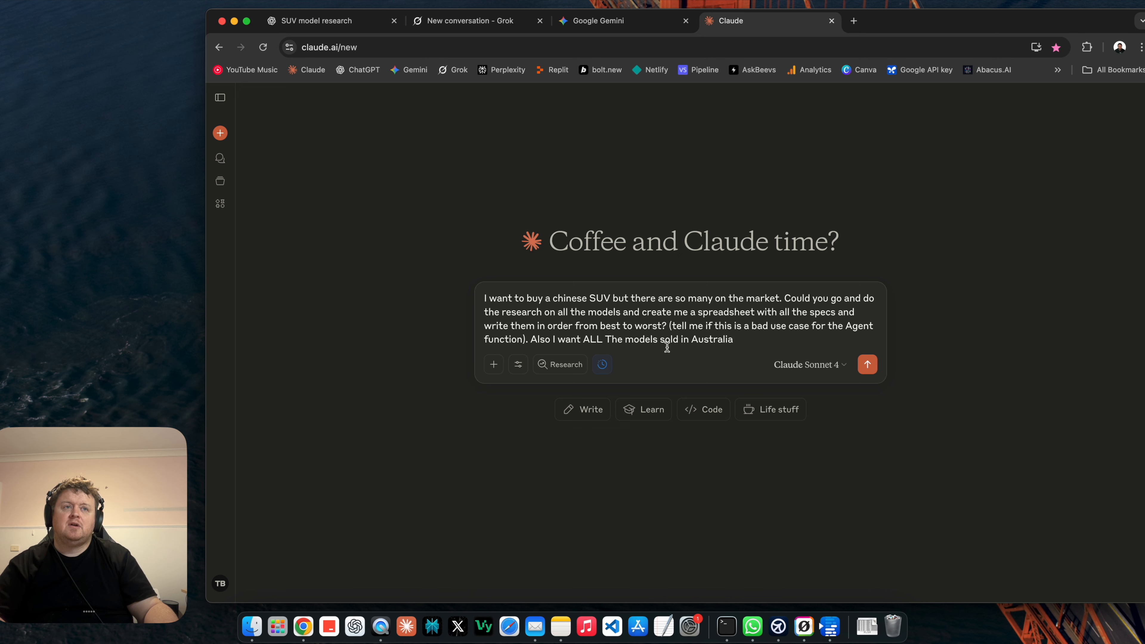
left_click_drag(526, 338, 660, 324)
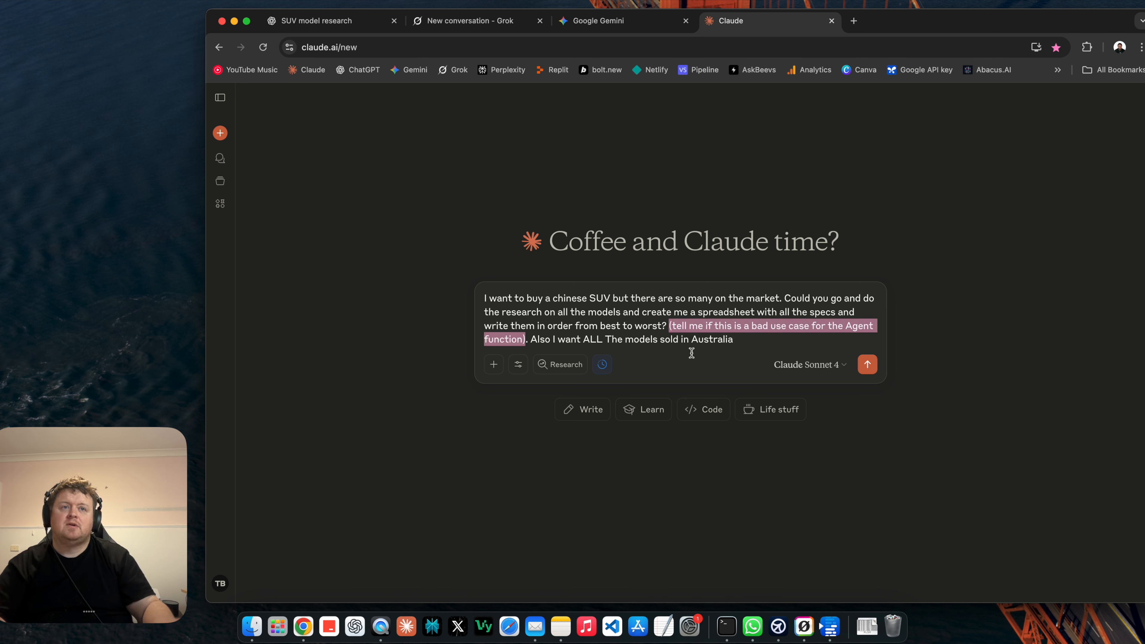
key("BackSpace")
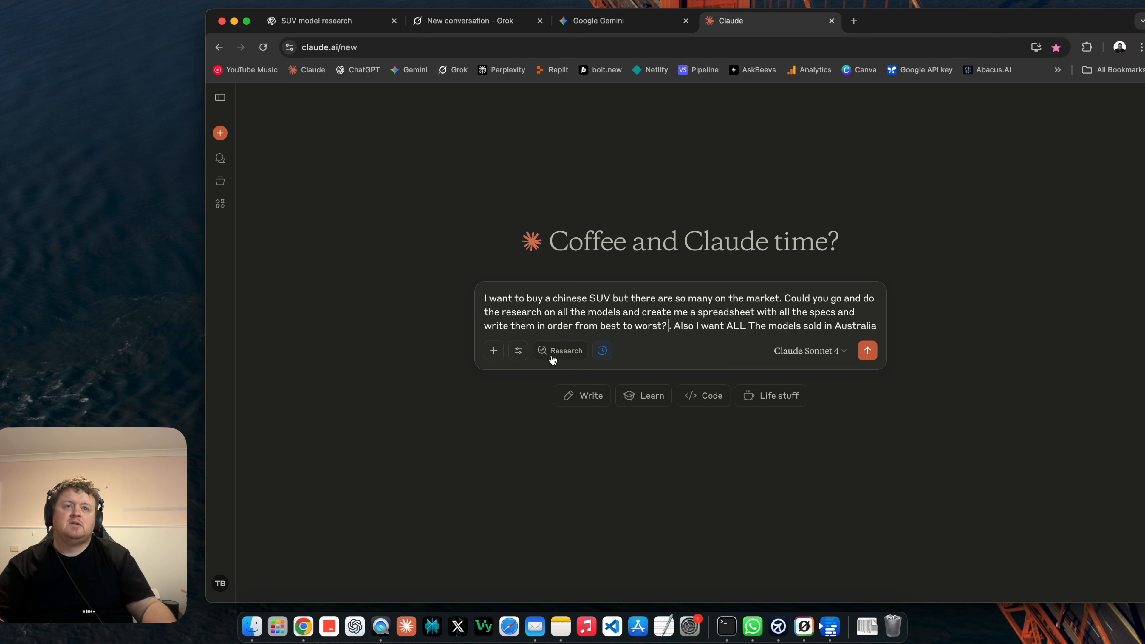
- Enable Research, choose the Claude Opus 4.1 model and submit the SUV prompt
left_click(805, 355)
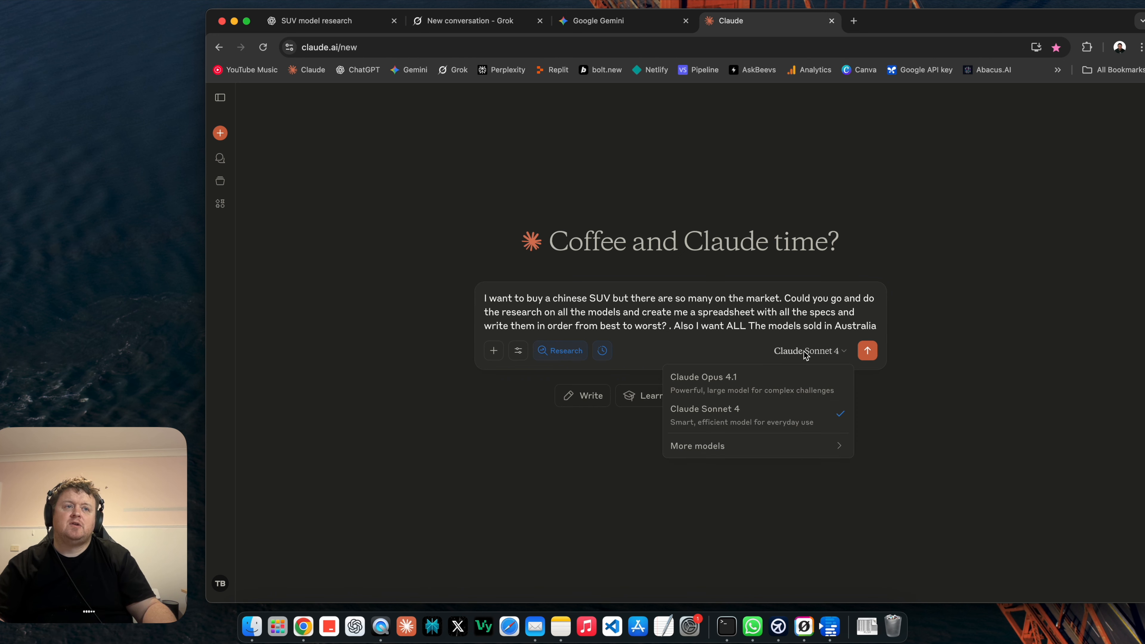
left_click(759, 389)
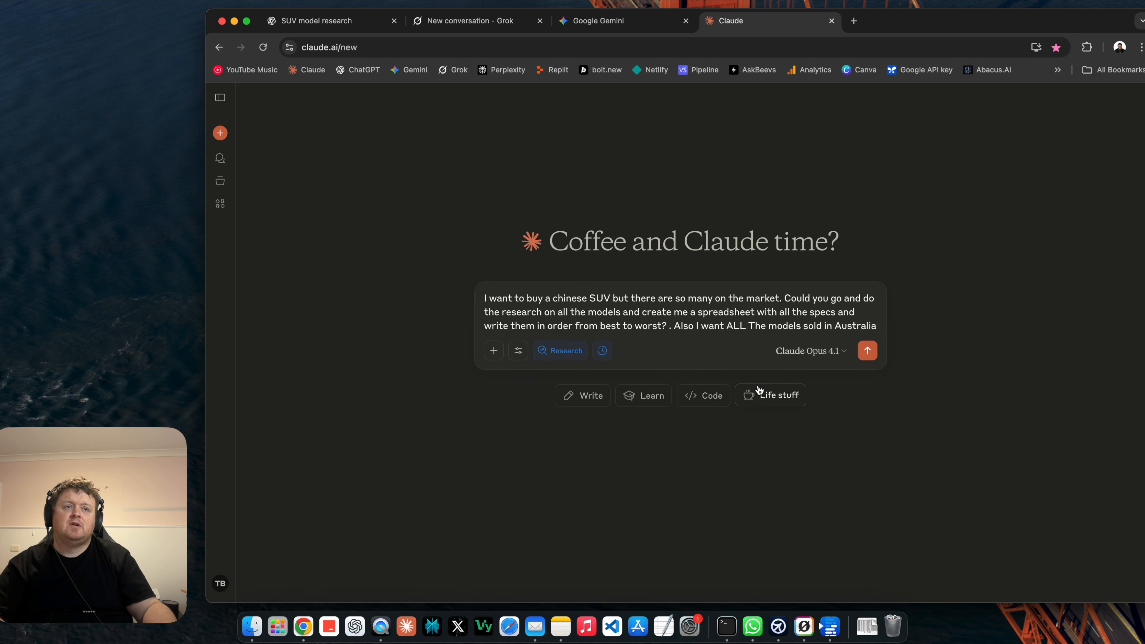
left_click(867, 352)
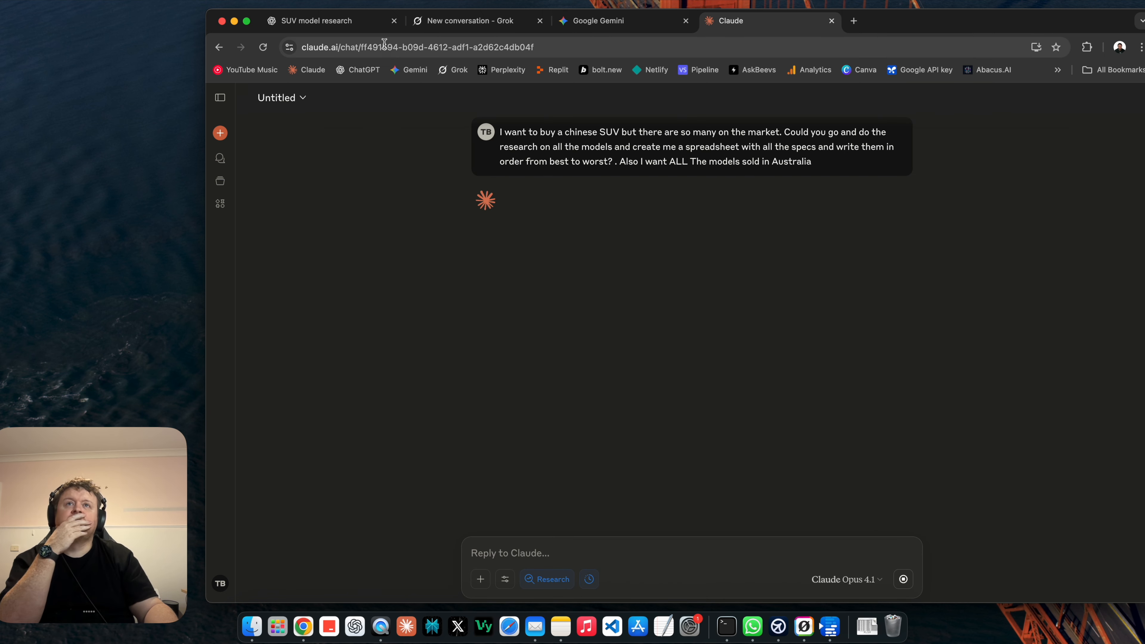
- Check the SUV research progress in the ChatGPT, Grok and Gemini tabs in turn
left_click(330, 20)
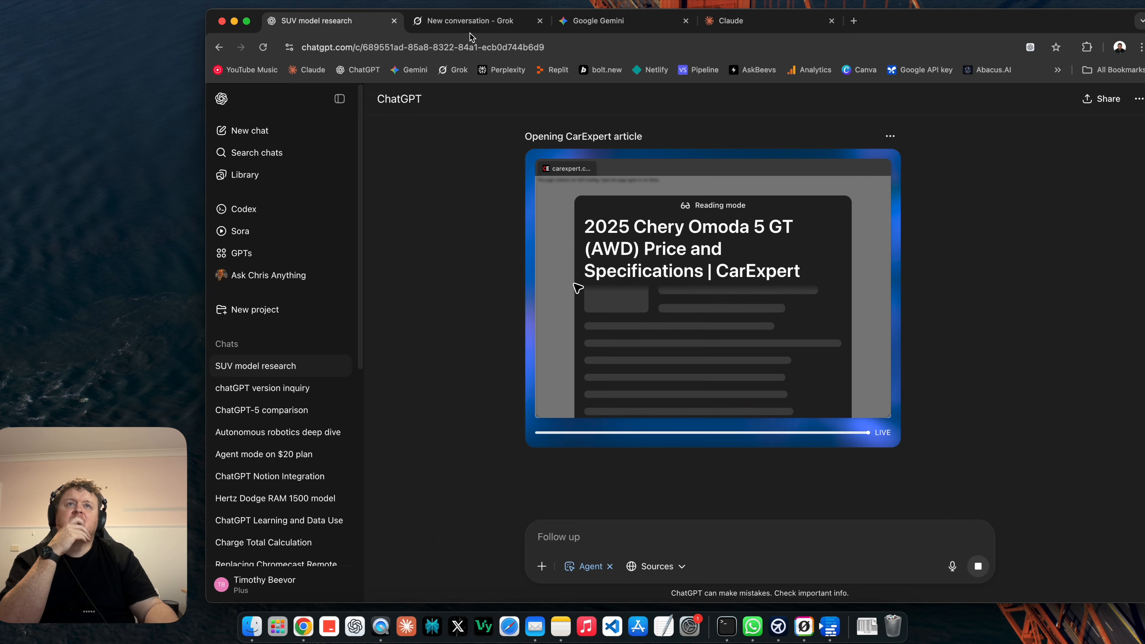
left_click(470, 27)
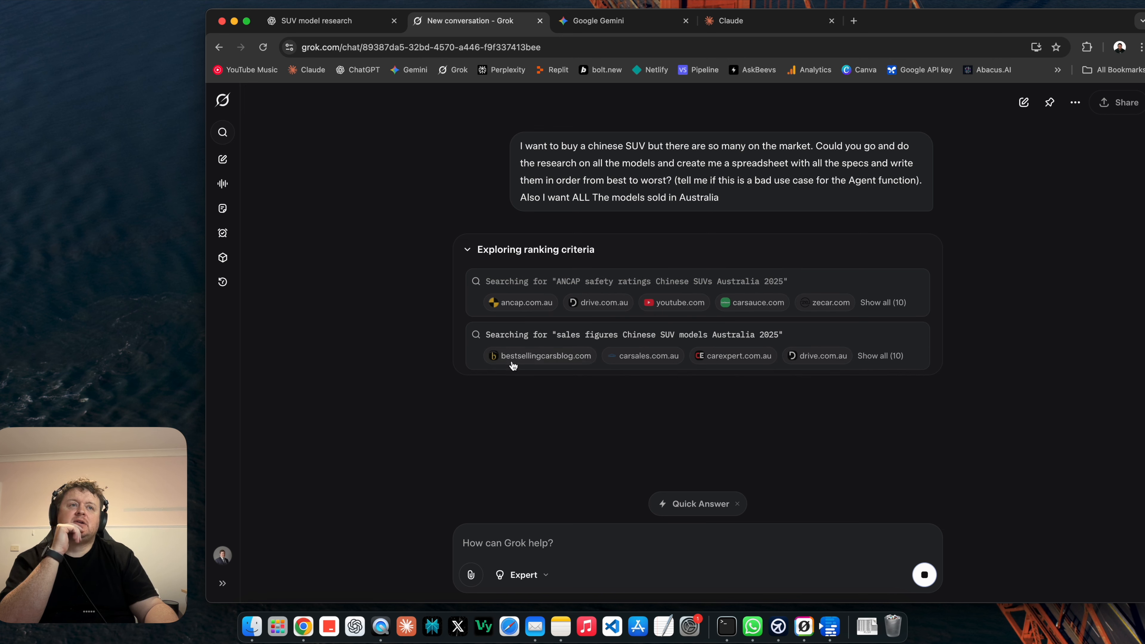
left_click(585, 28)
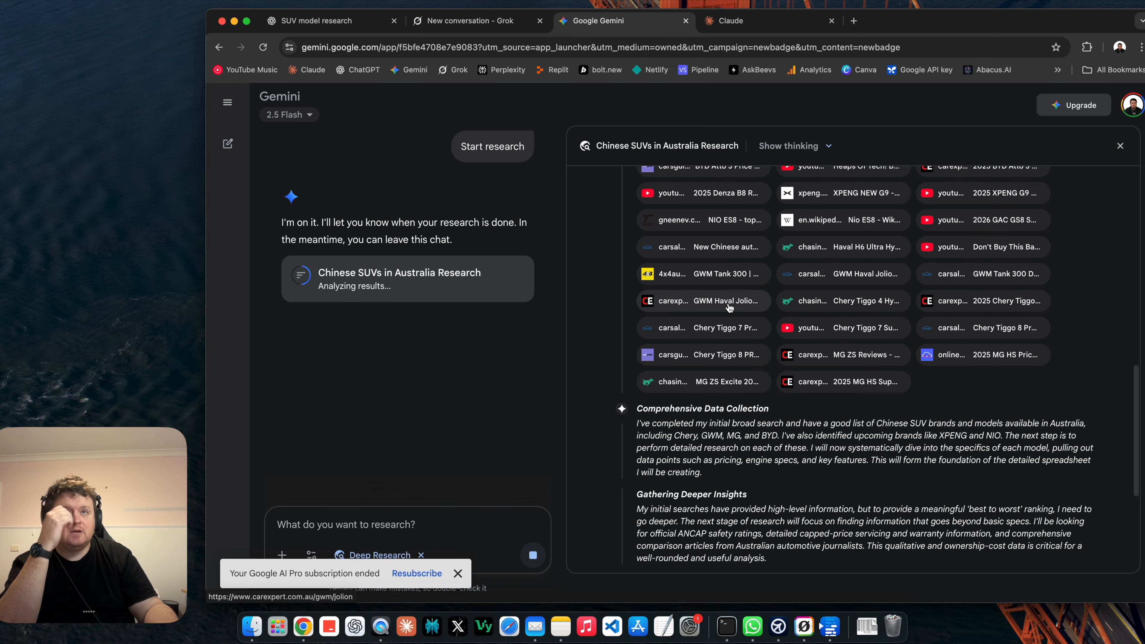
- Answer Claude's clarifying questions with "id like you to create the priorities based on my best interests according to you"
left_click(754, 21)
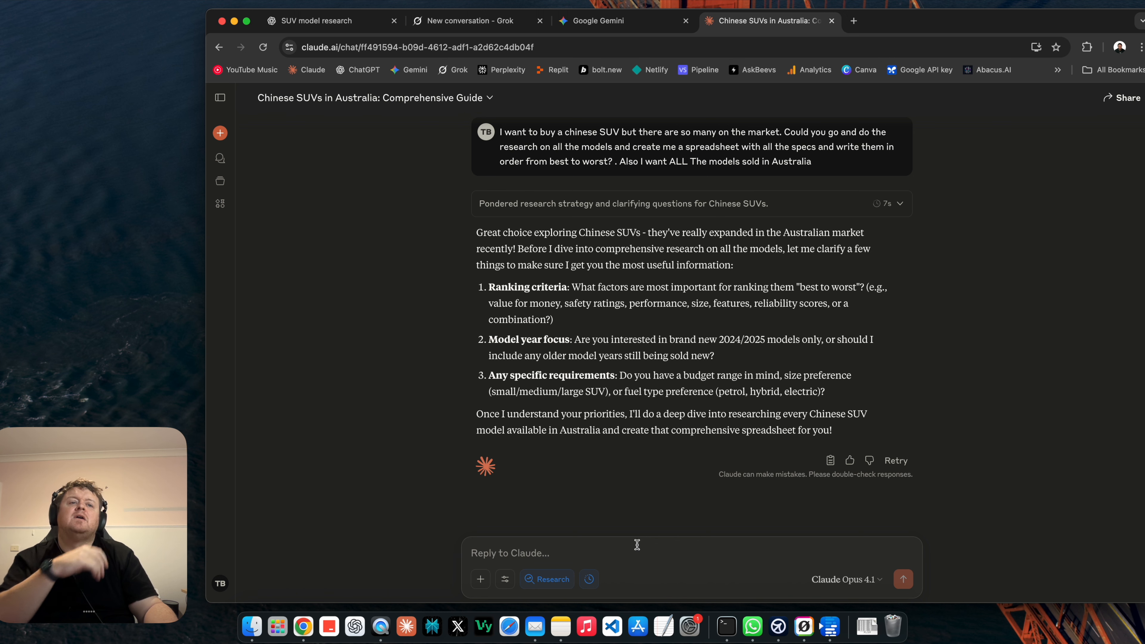
type("id")
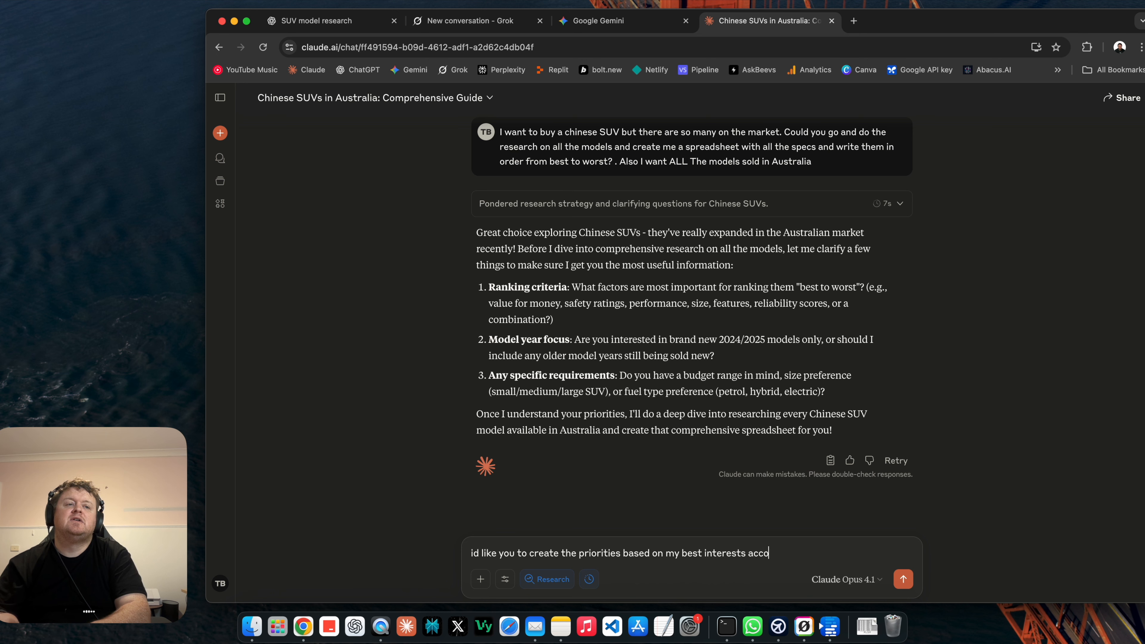
key("Return")
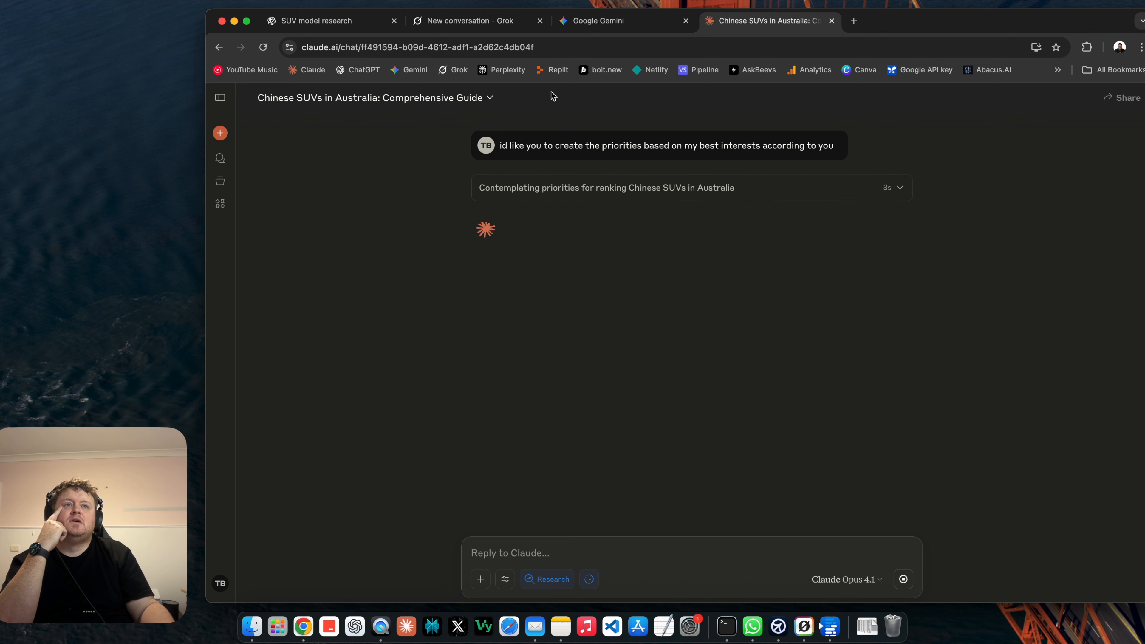
- Review Grok's explanation and the first rows of its SUV ranking table, and check the Gemini research progress
left_click(496, 21)
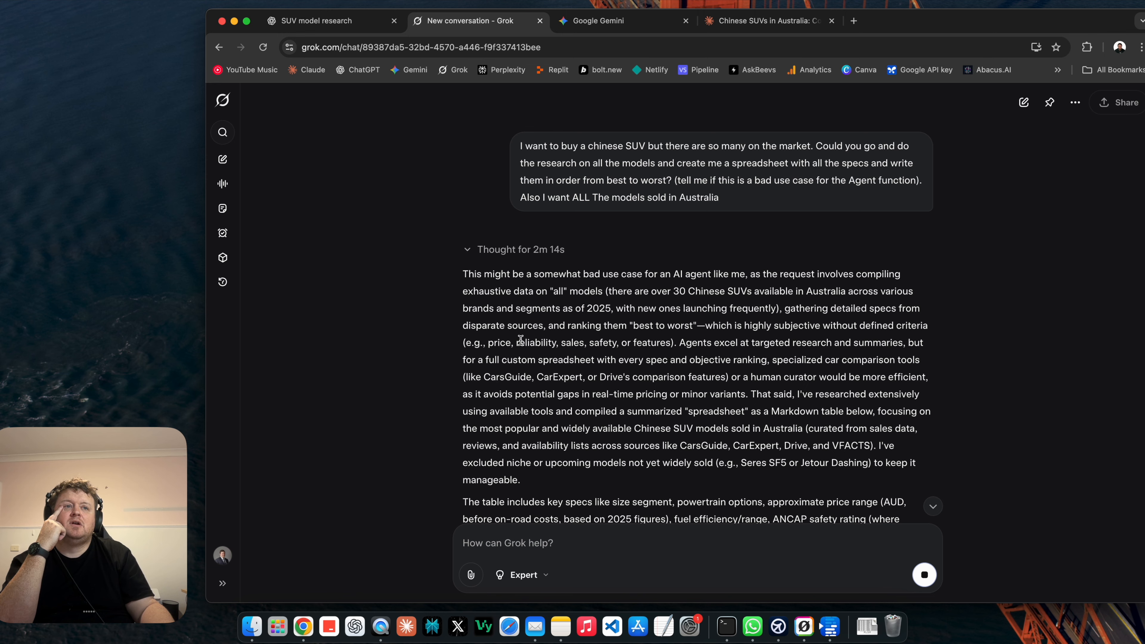
scroll(591, 390, "down", 15)
scroll(592, 392, "up", 6)
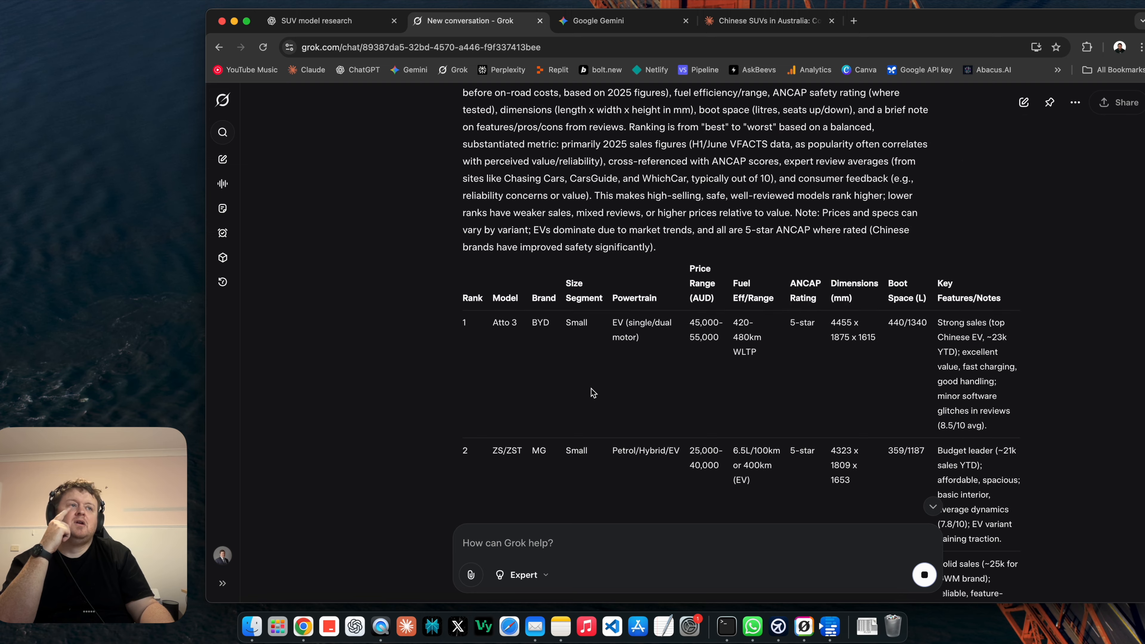
scroll(591, 393, "down", 2)
scroll(593, 393, "down", 1)
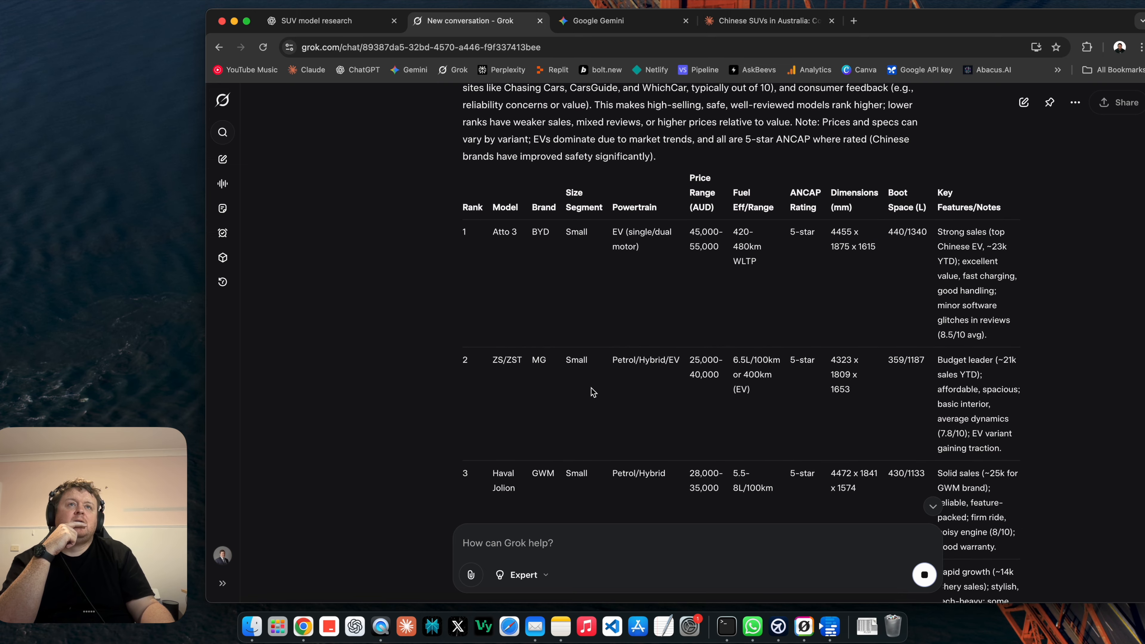
left_click(598, 20)
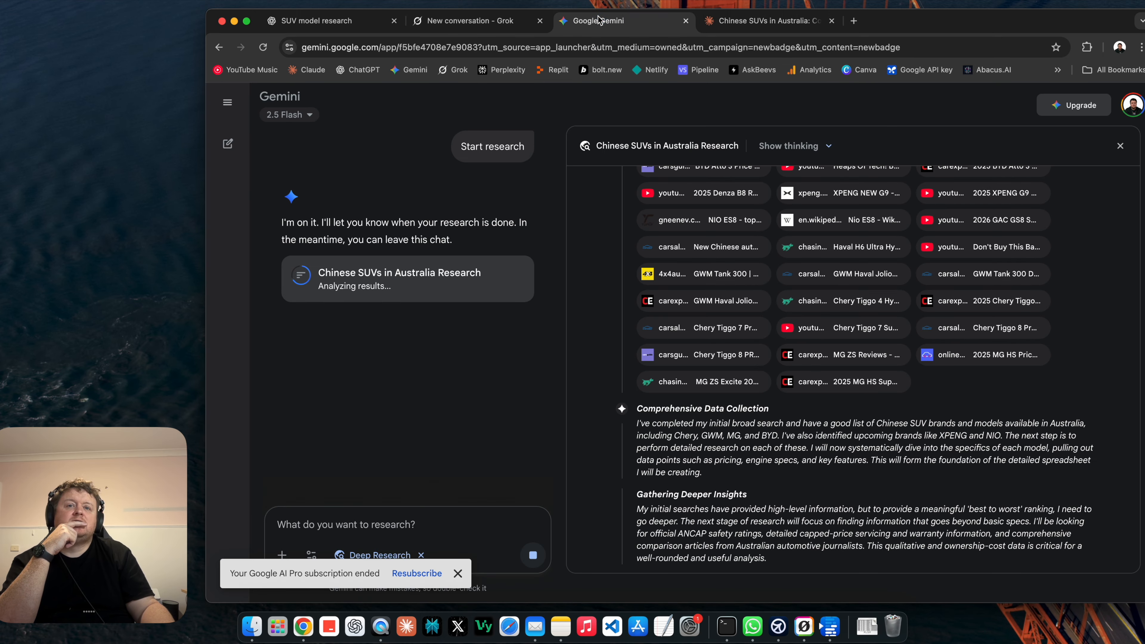
- Read Grok's SUV ranking table through to its closing note and reread the introduction on the use case and ranking method
left_click(470, 20)
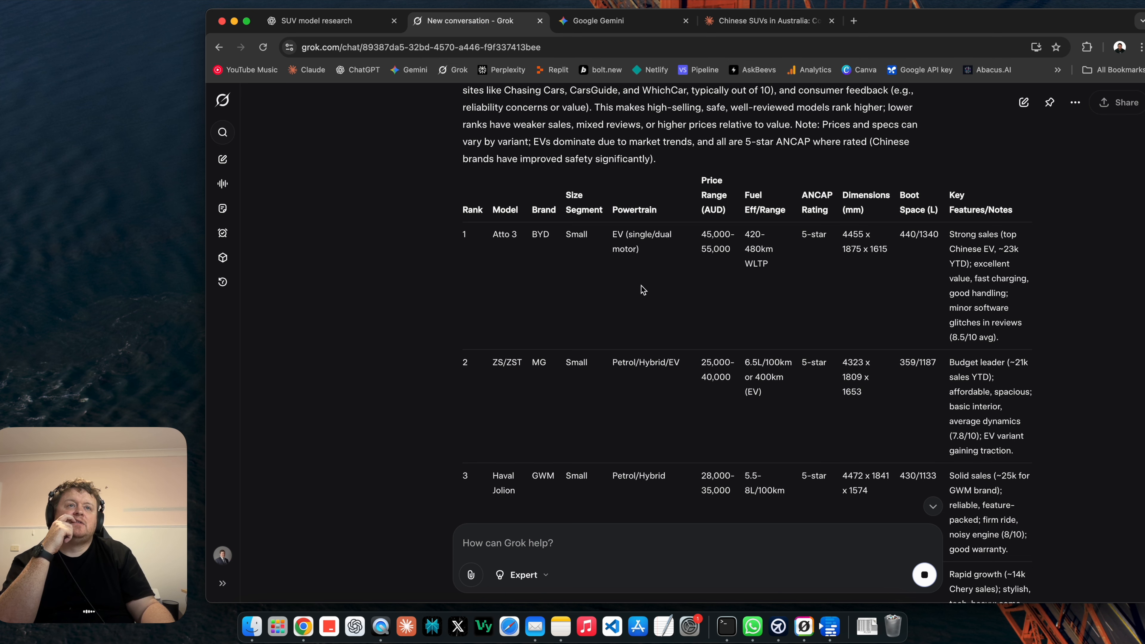
scroll(642, 289, "down", 3)
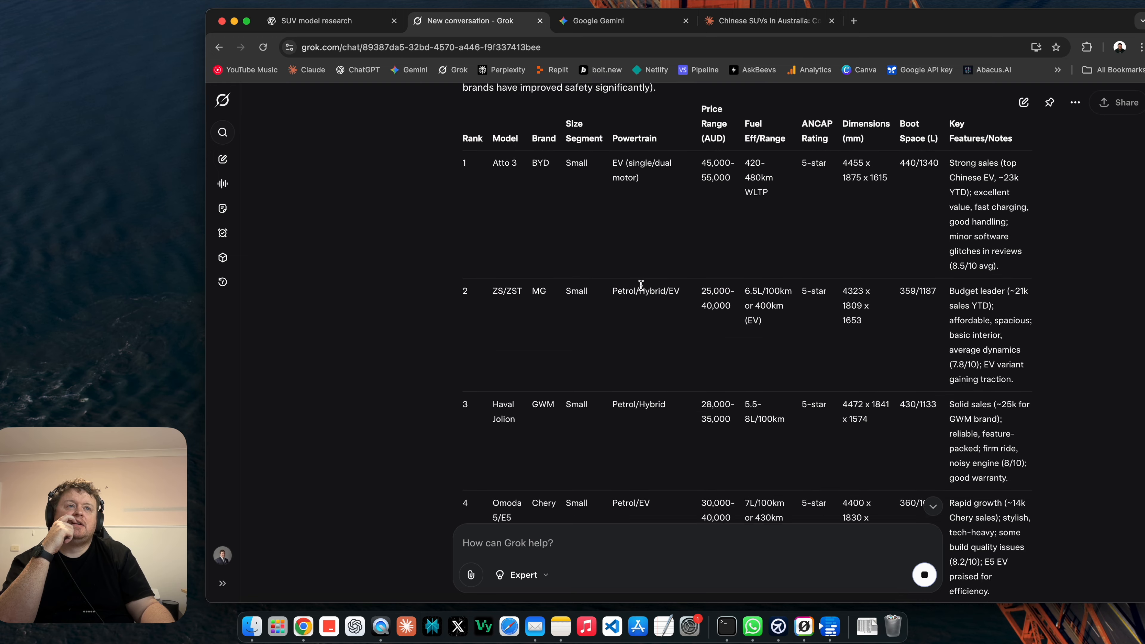
scroll(642, 289, "down", 10)
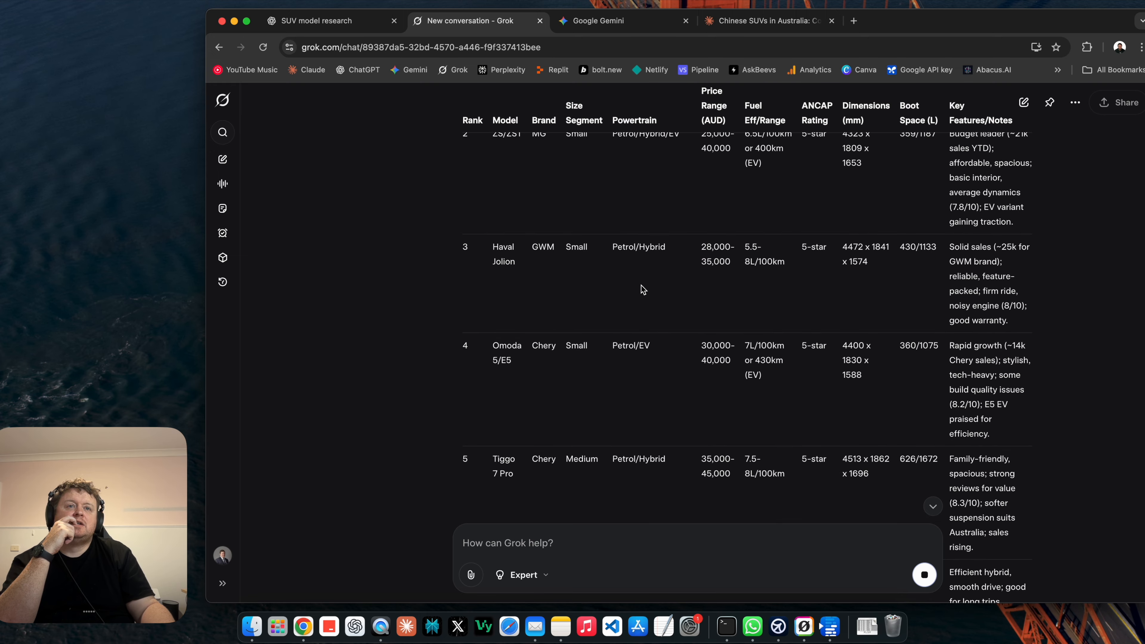
scroll(642, 289, "down", 6)
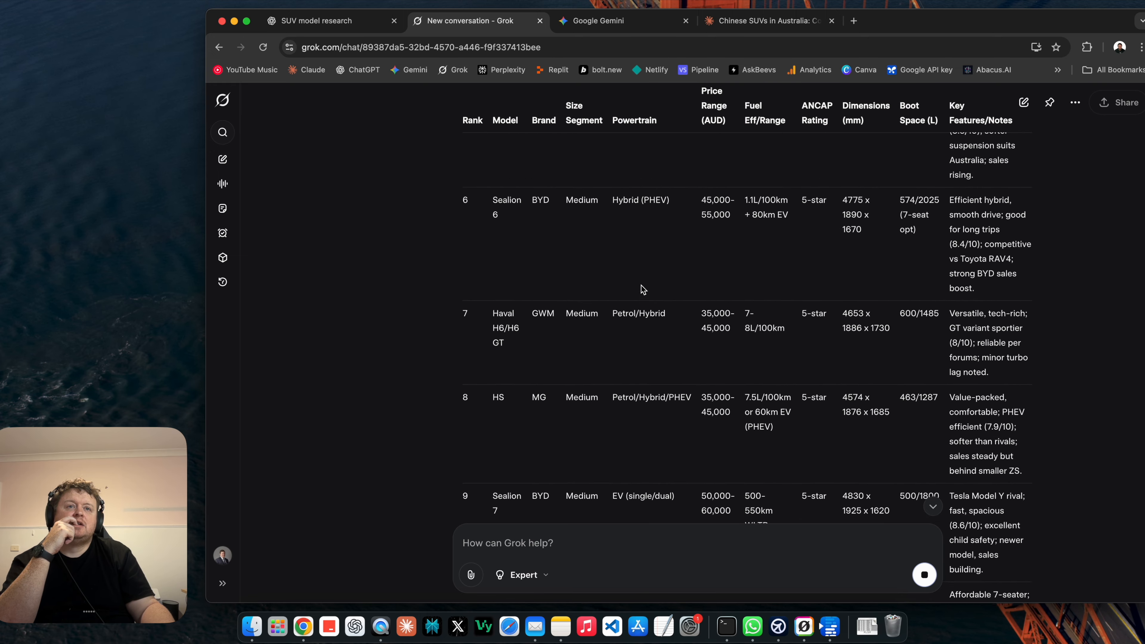
scroll(642, 288, "down", 8)
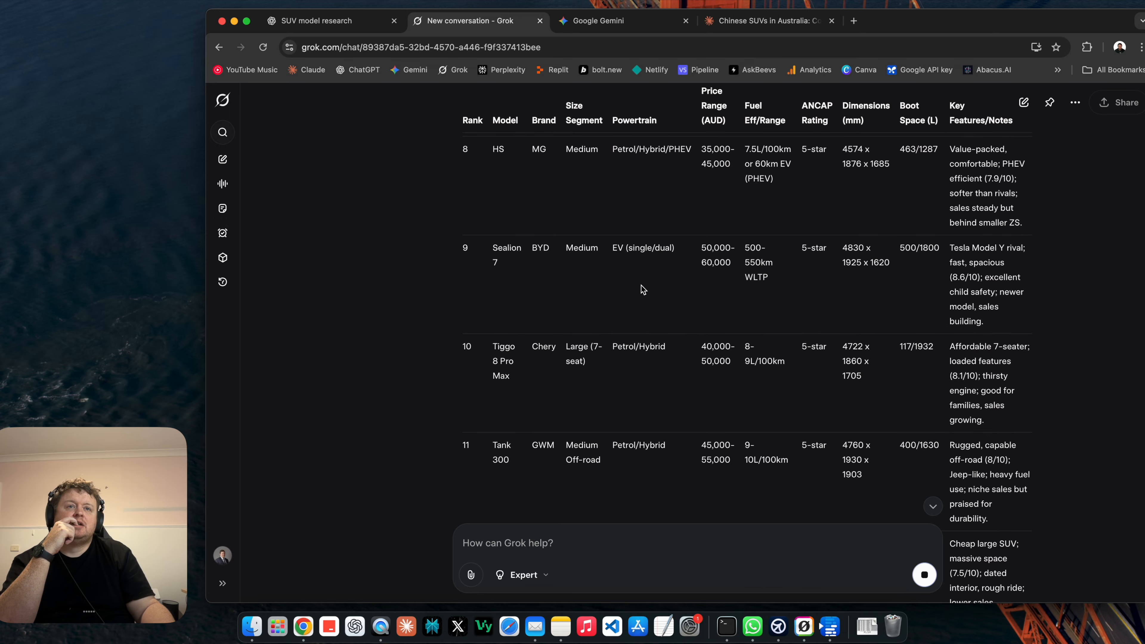
scroll(642, 288, "down", 6)
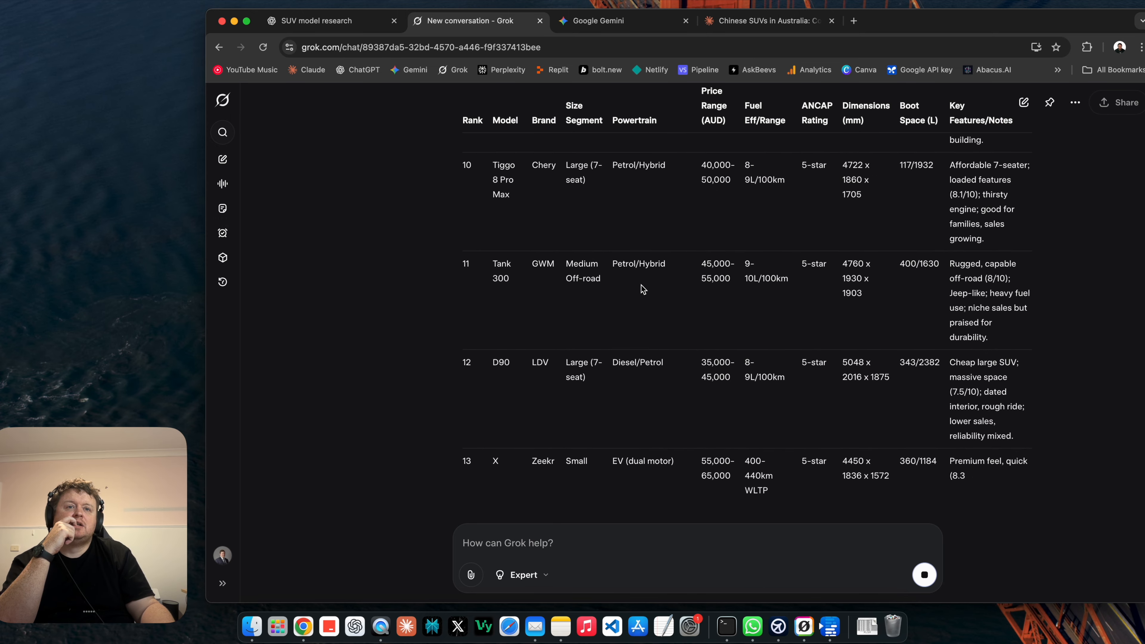
scroll(641, 285, "down", 3)
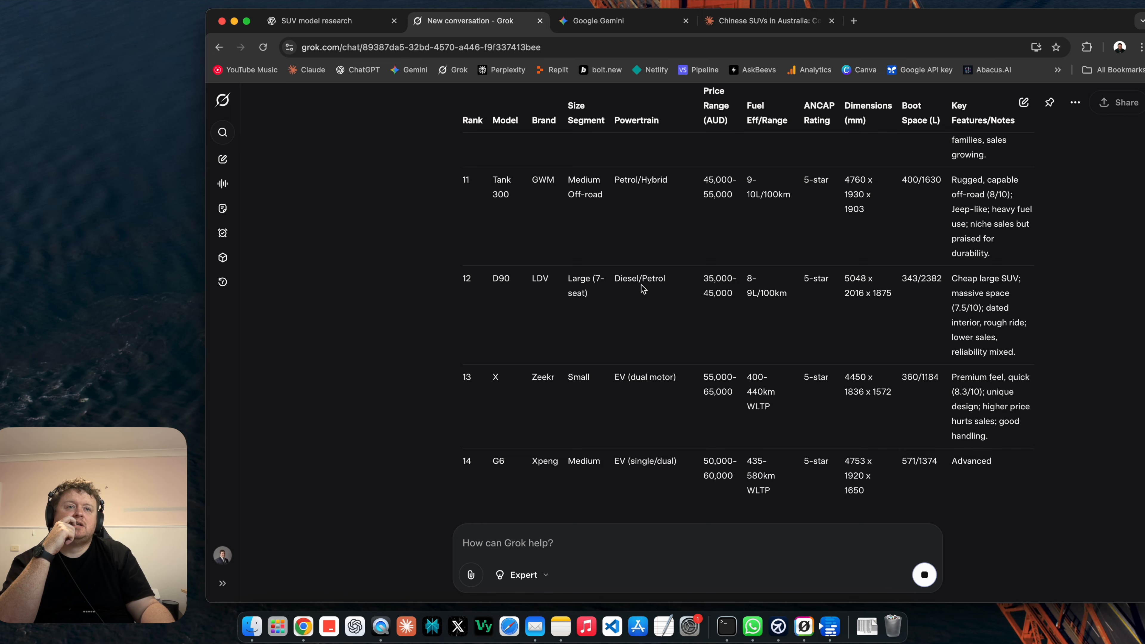
scroll(641, 284, "down", 3)
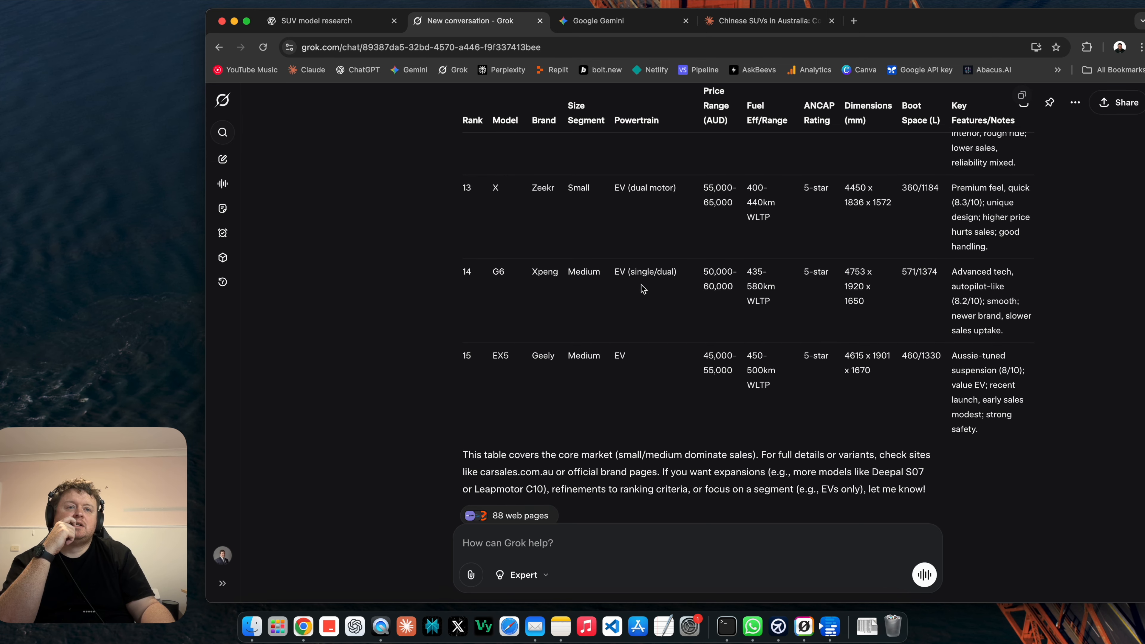
scroll(642, 287, "up", 20)
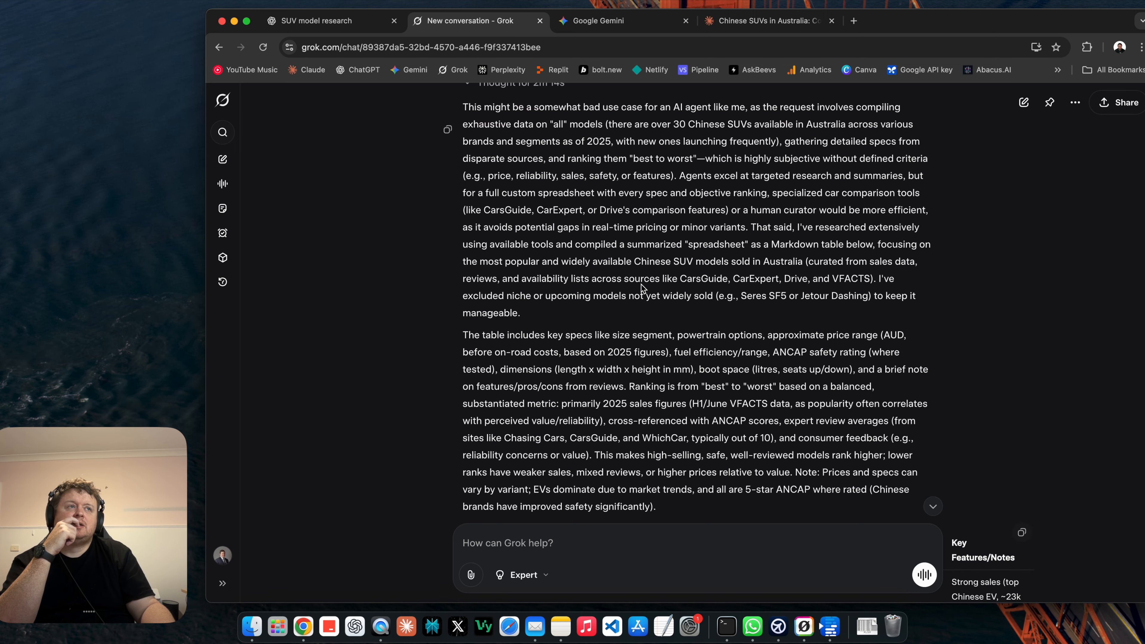
scroll(643, 287, "up", 4)
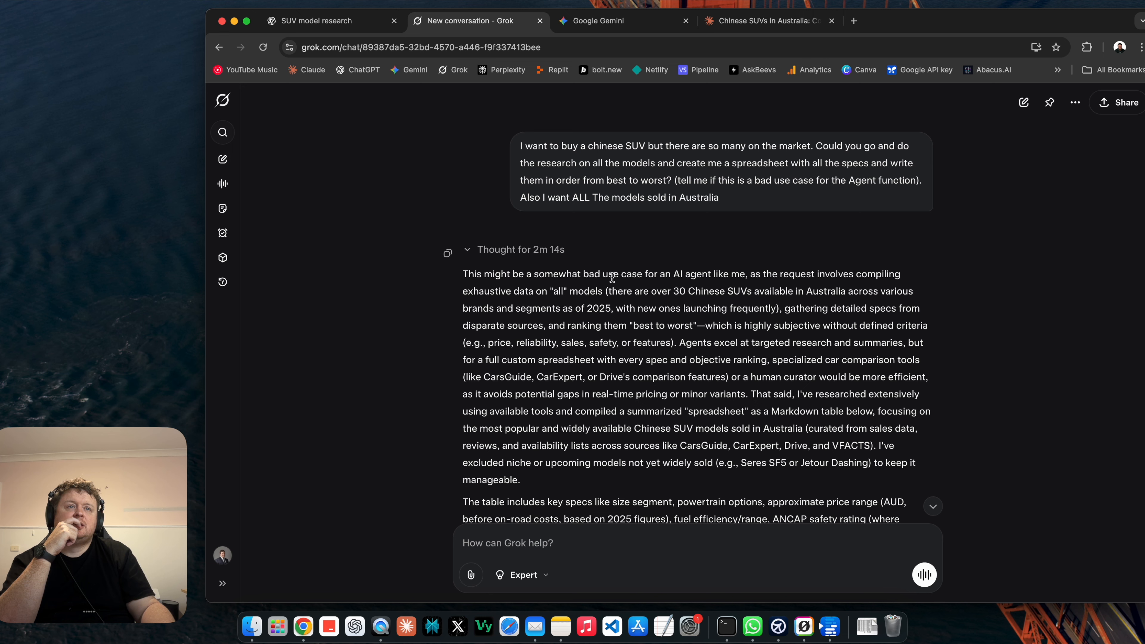
left_click_drag(516, 274, 775, 416)
scroll(774, 415, "down", 3)
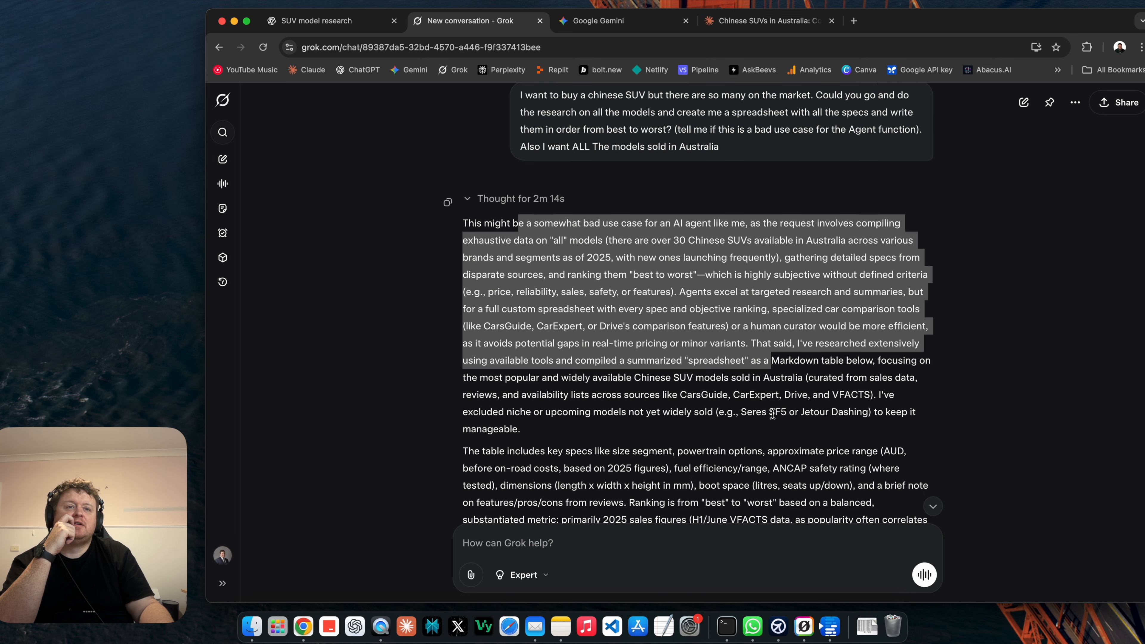
- Ask Grok "can you create for me what you think the best criteria should be?"
left_click(597, 545)
type("can you crea")
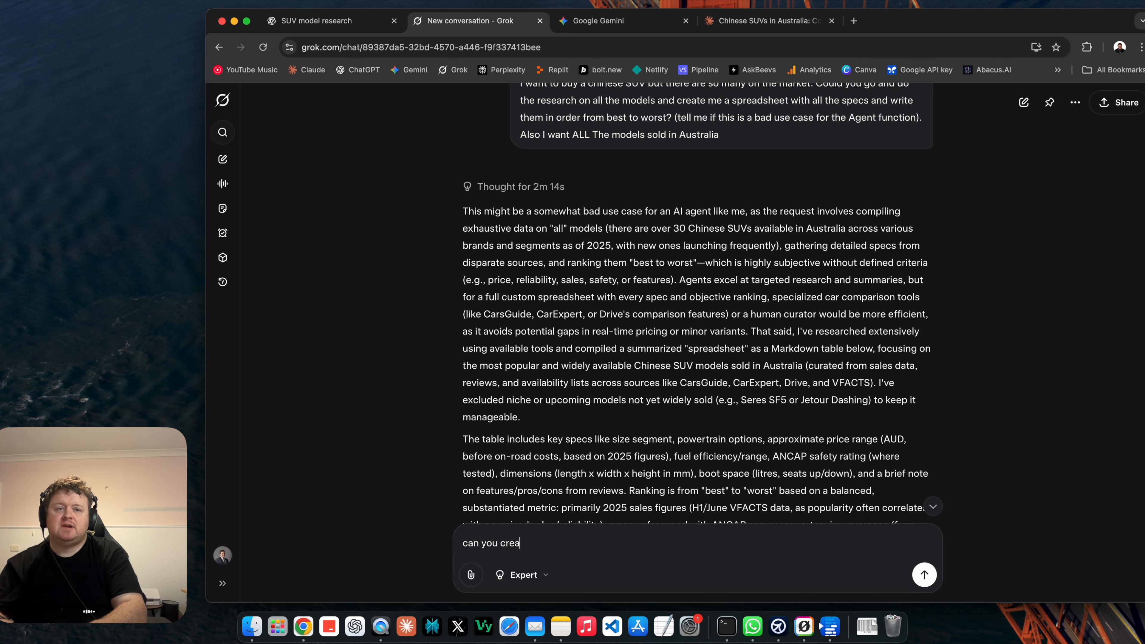
type("te for me what you thi")
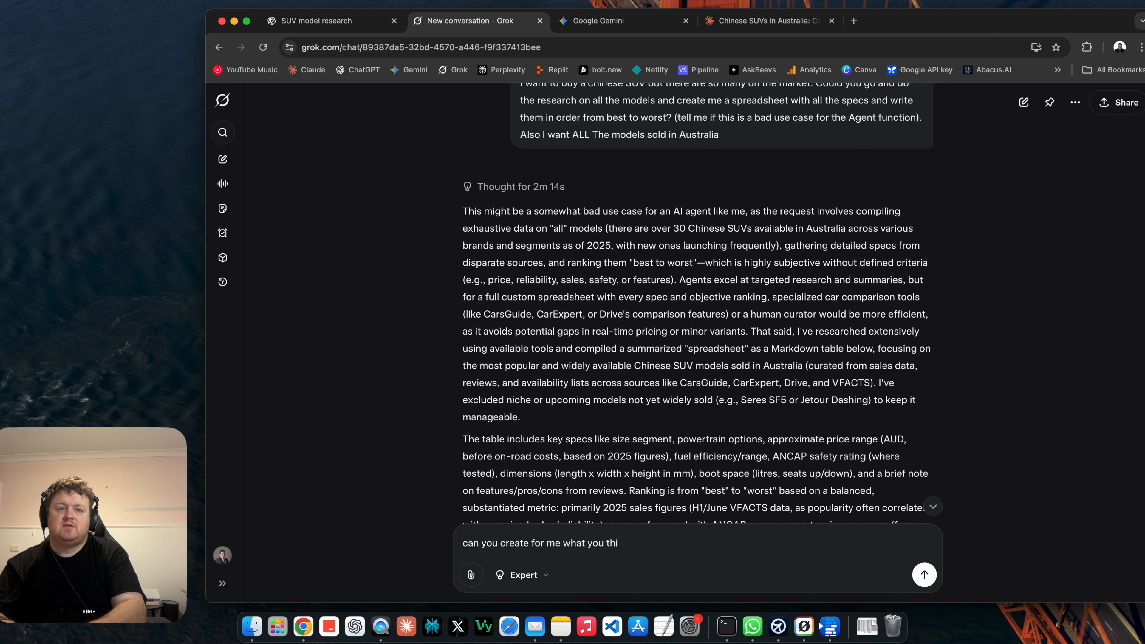
type("nk the best criteria should be?")
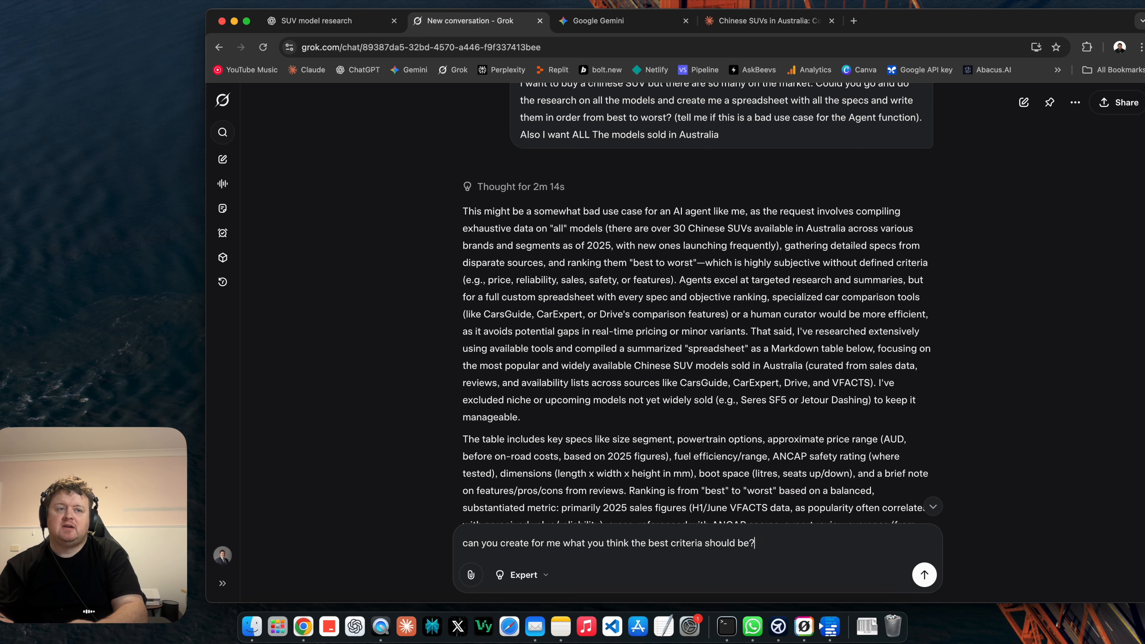
key("Return")
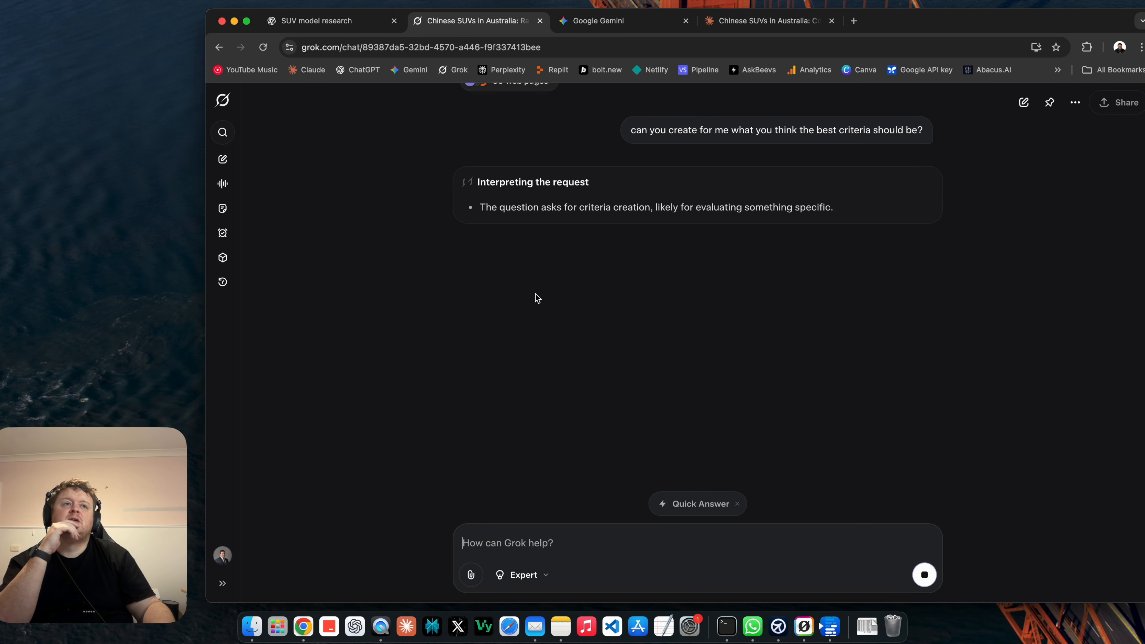
- Check the Gemini research progress, and confirm the Notion integration for Claude to use in its research
left_click(613, 30)
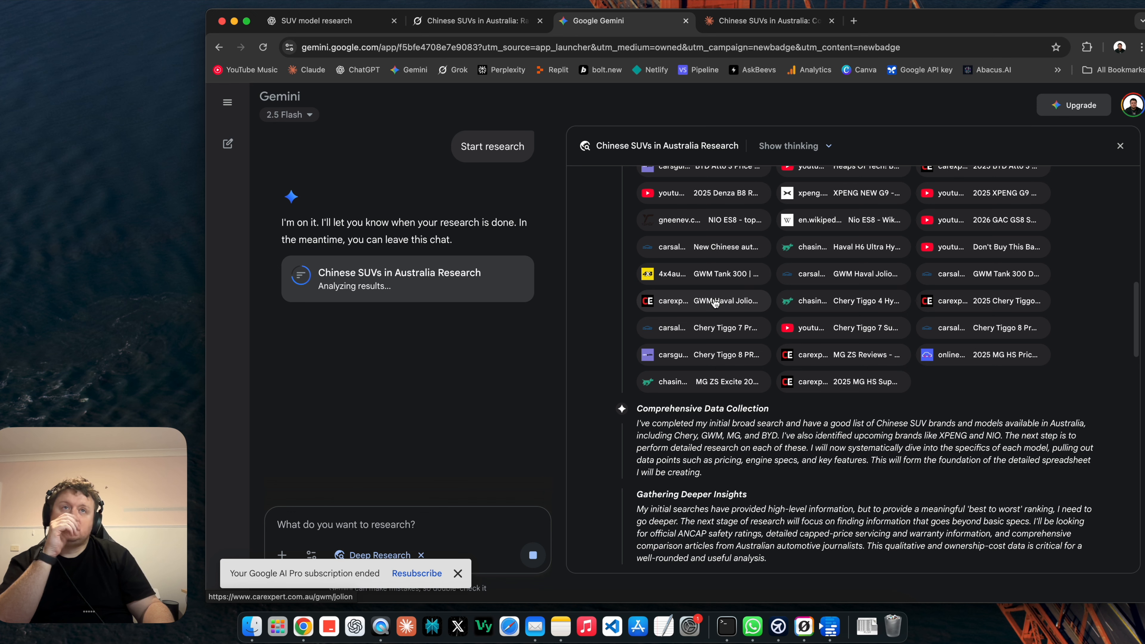
left_click(759, 28)
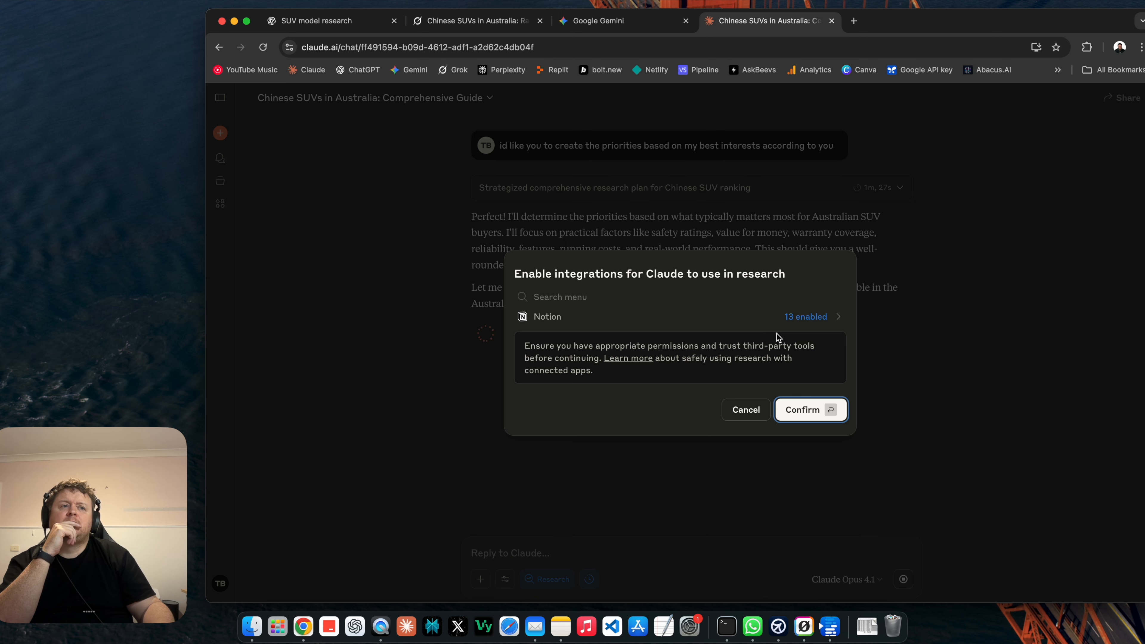
left_click(809, 415)
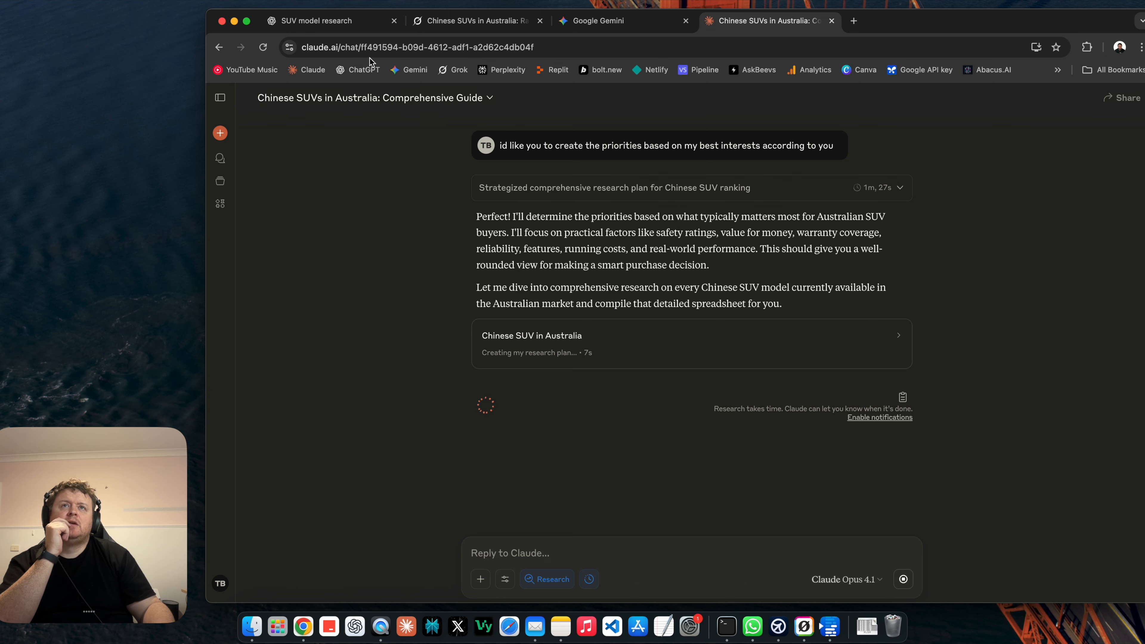
- Check the SUV research progress of the ChatGPT agent and Gemini, ending on the ChatGPT agent's live view
left_click(354, 23)
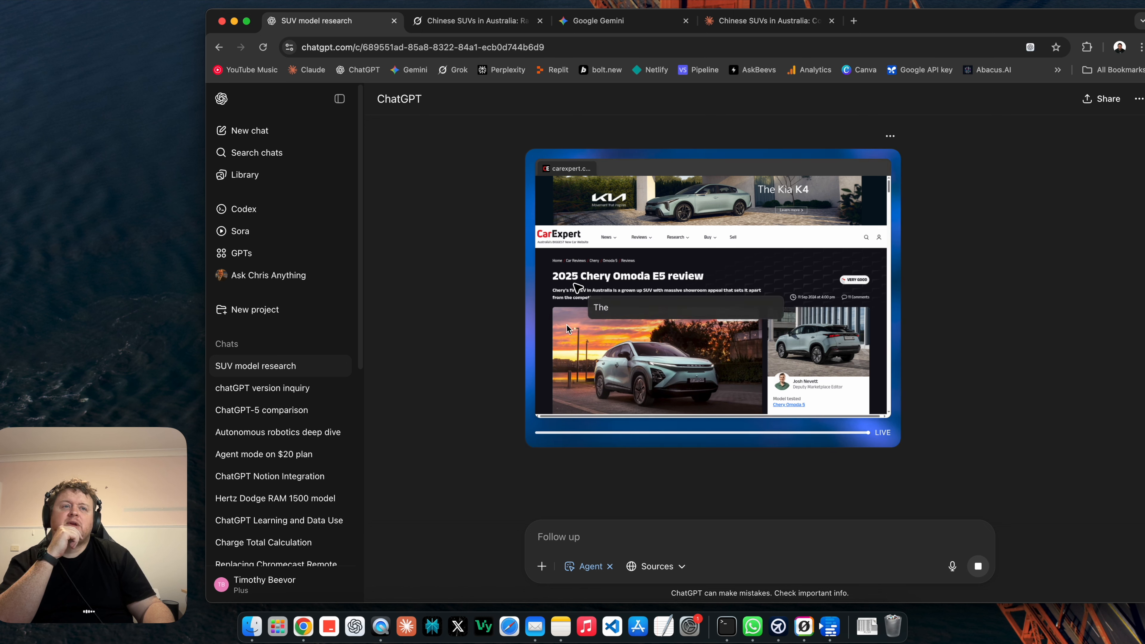
left_click(604, 31)
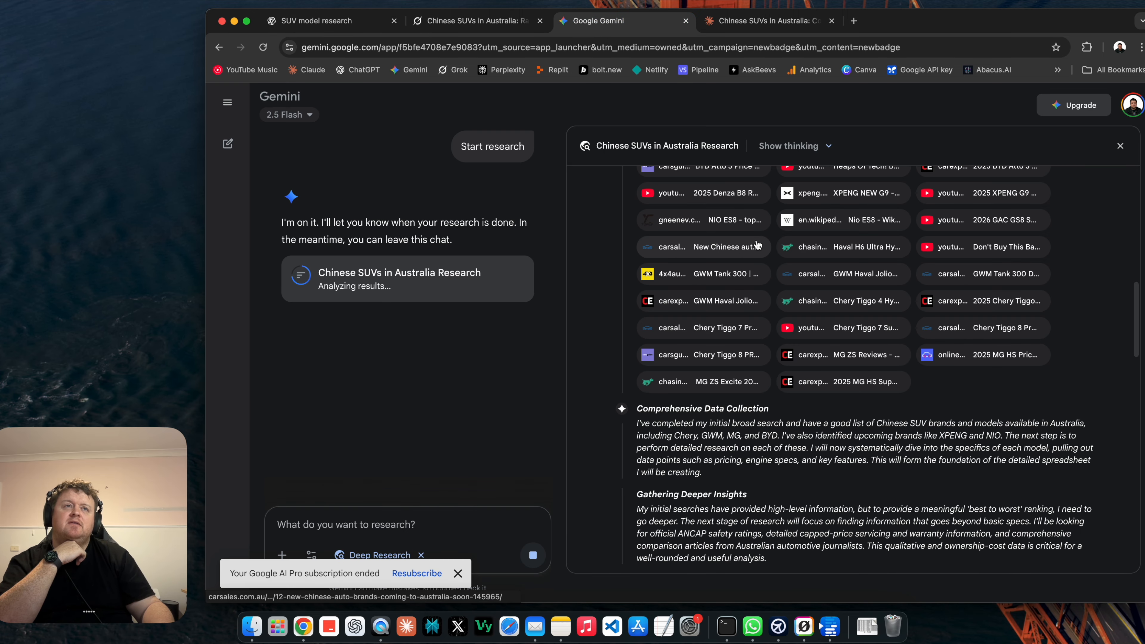
left_click(368, 26)
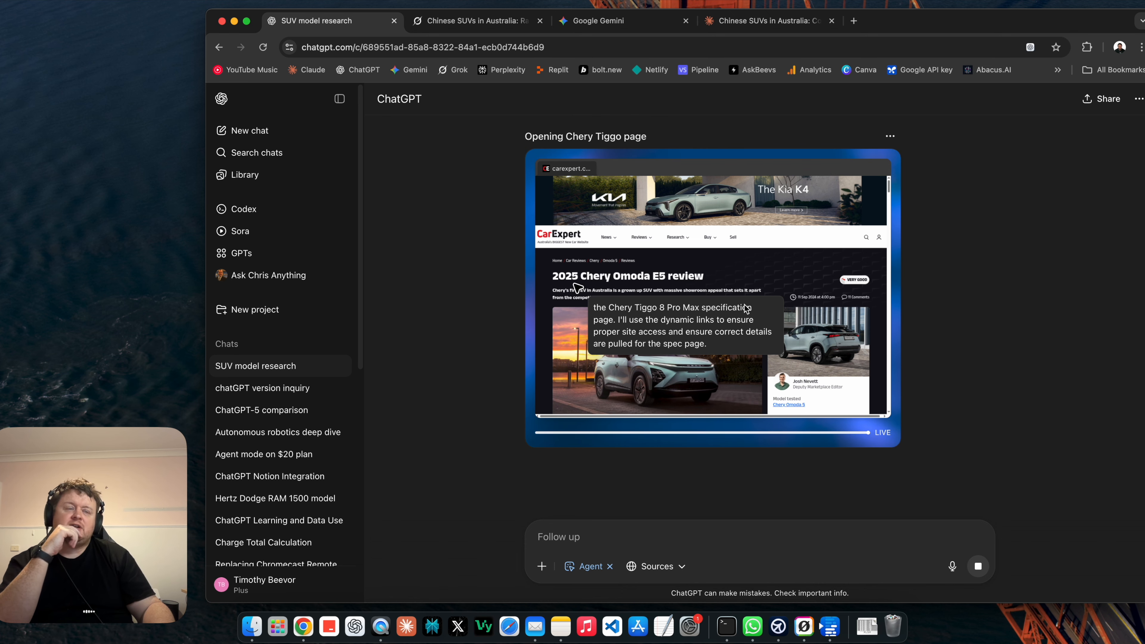
- Read Grok's answer on the best ranking criteria, including the Core Criteria Framework table and how to apply it
left_click(470, 27)
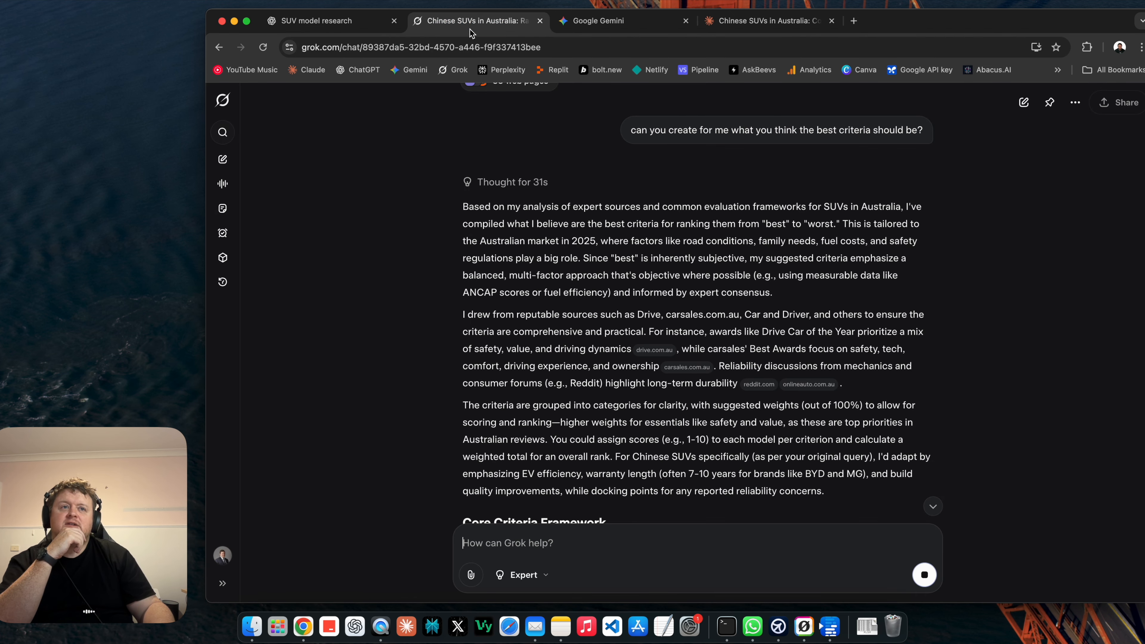
scroll(560, 278, "down", 10)
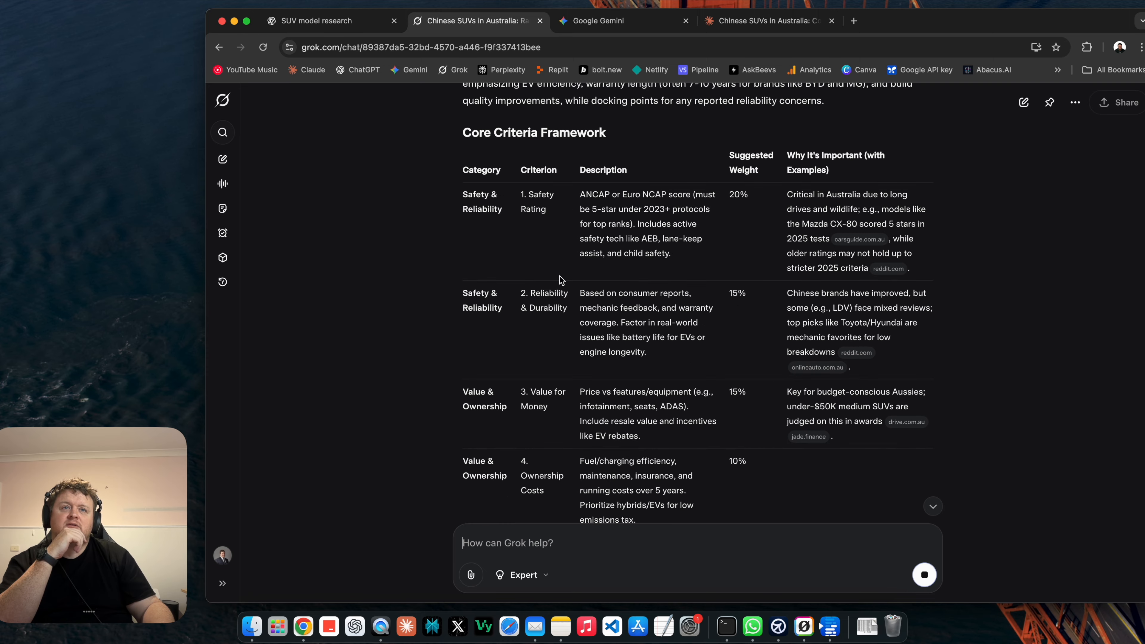
scroll(559, 278, "down", 1)
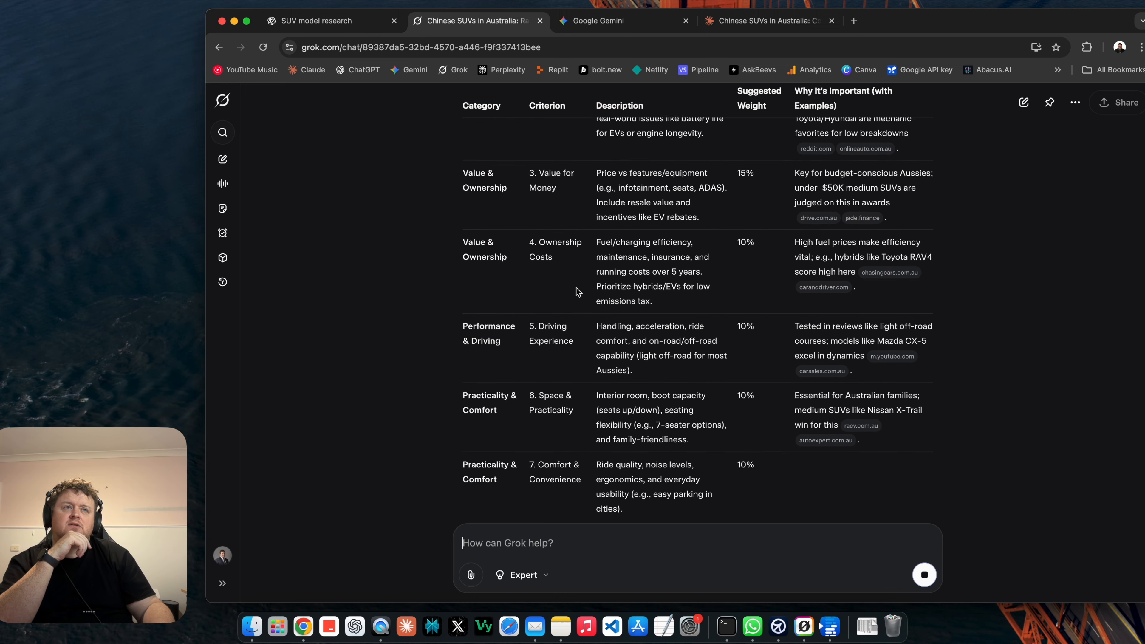
scroll(576, 287, "up", 13)
scroll(577, 287, "down", 20)
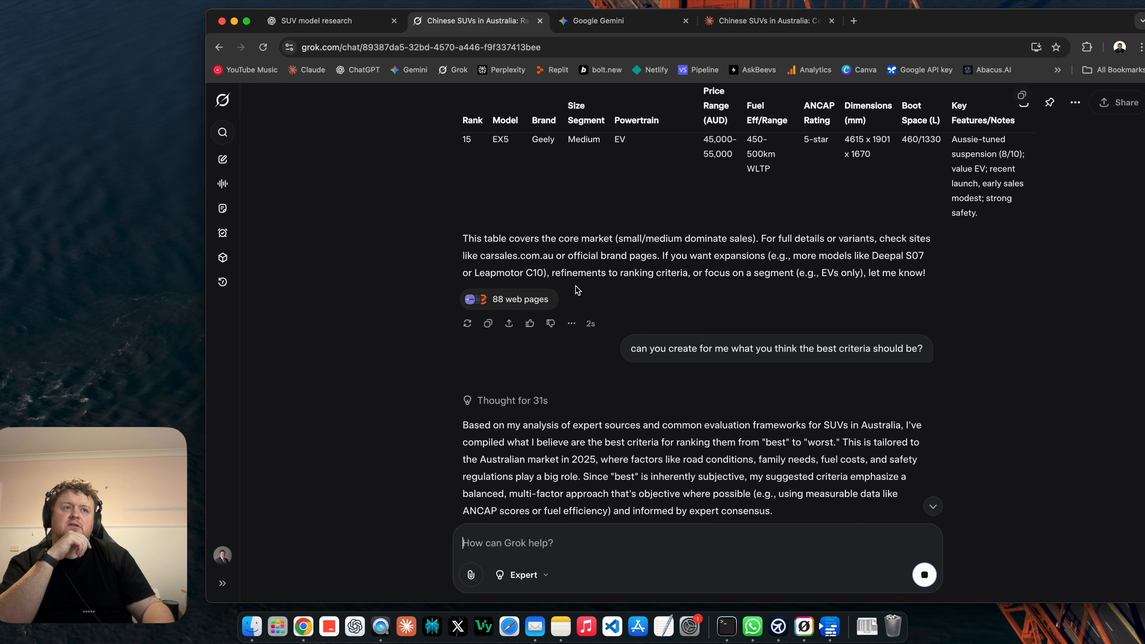
scroll(577, 289, "down", 15)
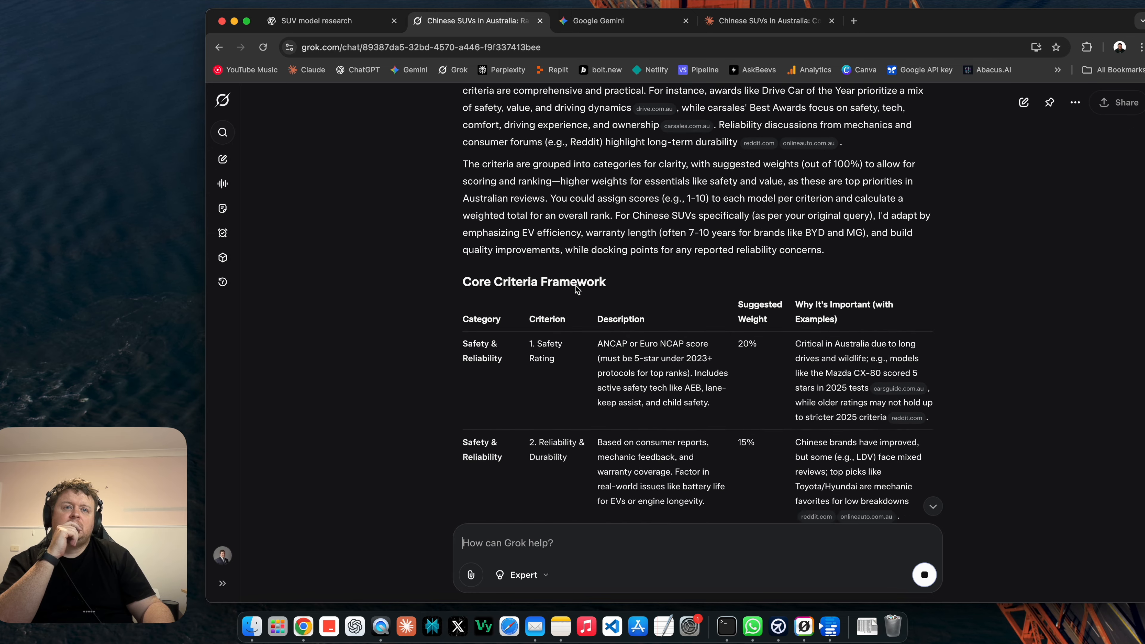
scroll(577, 289, "down", 2)
scroll(576, 288, "down", 10)
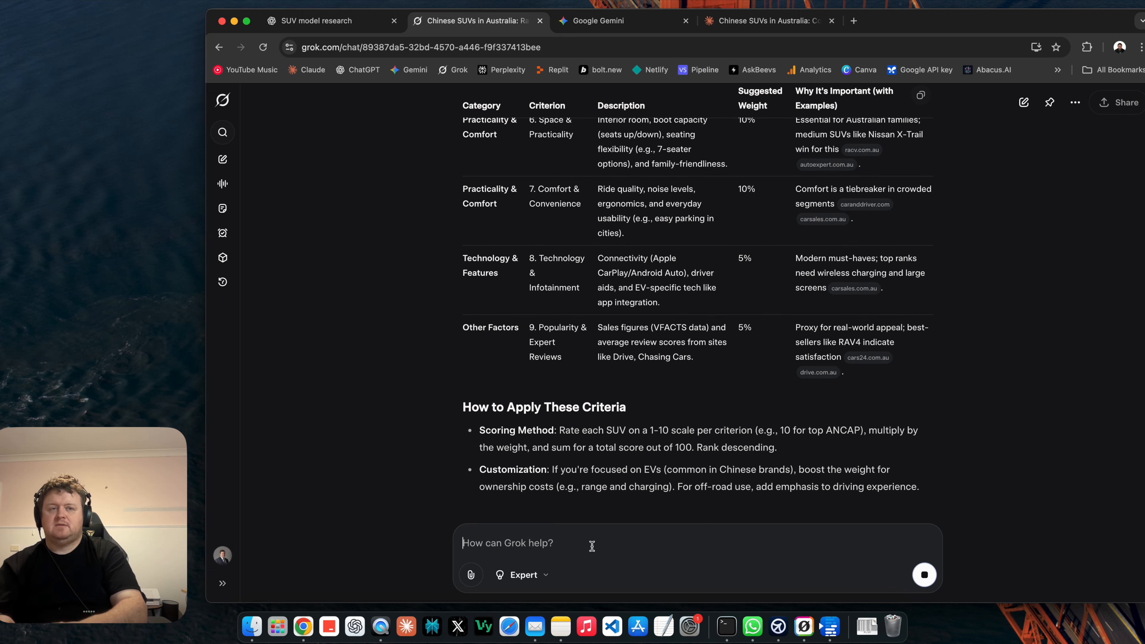
- Send Grok the prompt "now apply that criteria and write me a HTML report with the results from the cars and data above"
type("now apply that ")
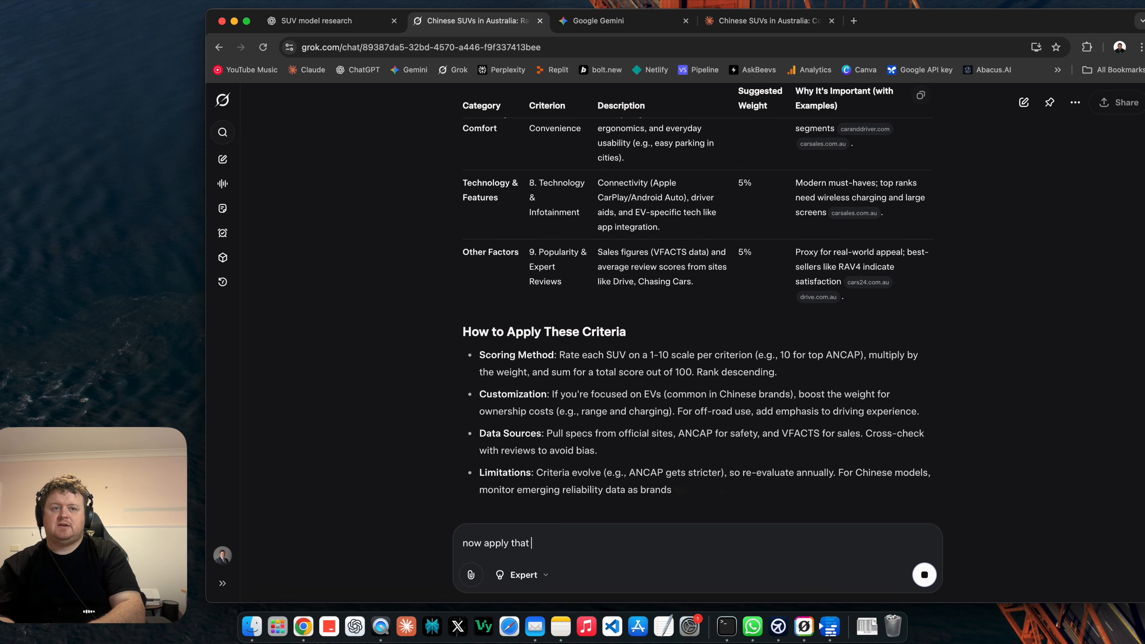
type("criteria and write me a HTML report with the re")
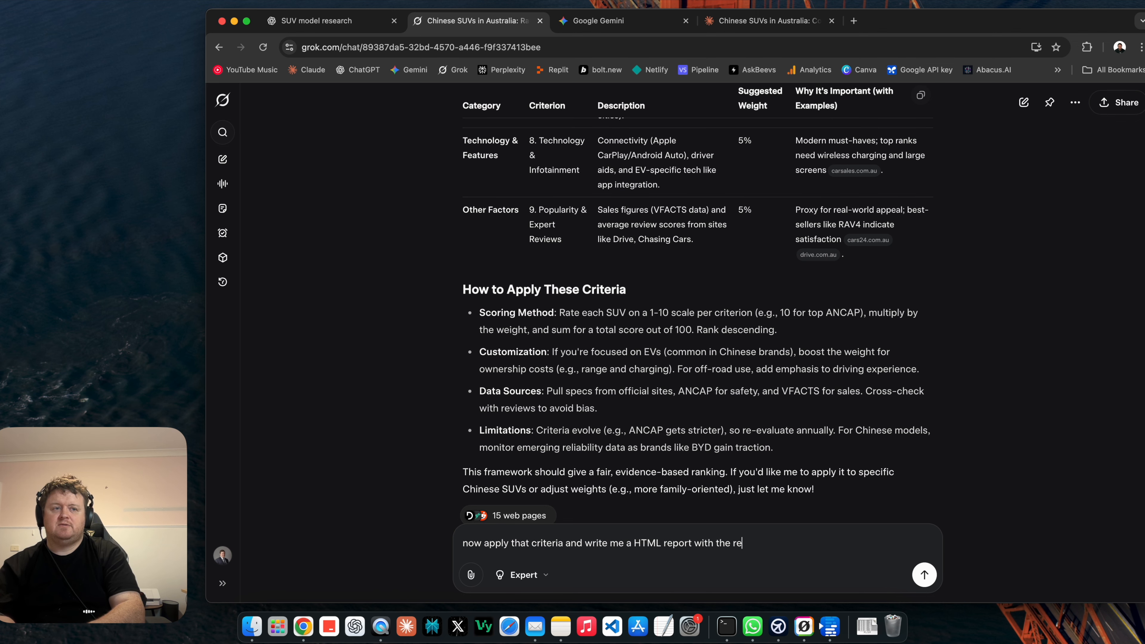
type("sults from the cars and data")
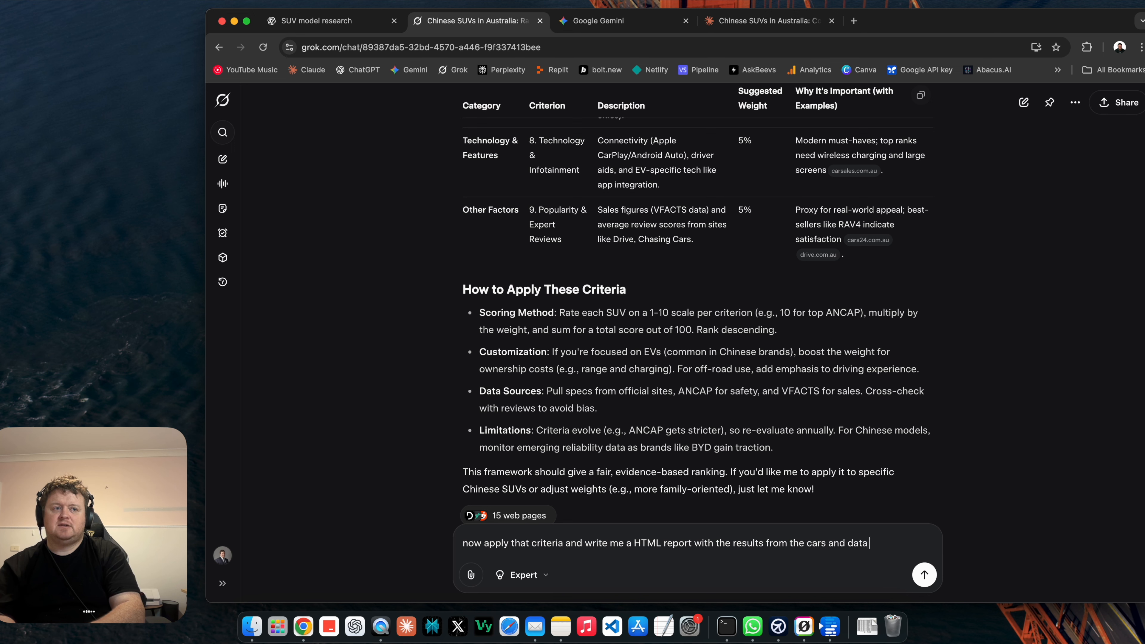
type(" above")
key("Return")
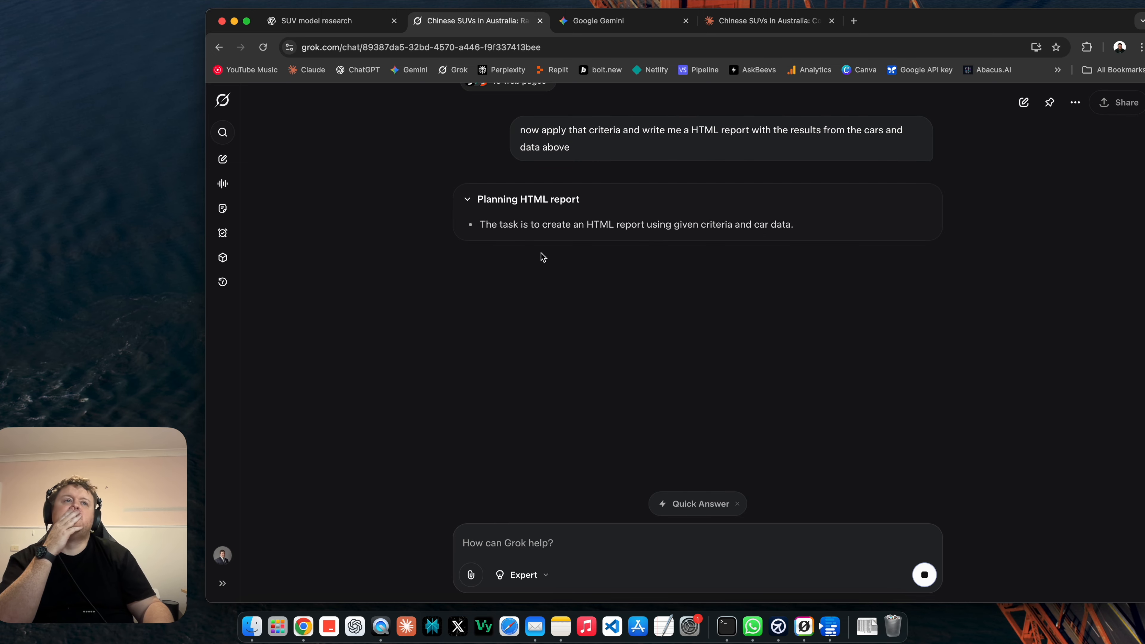
- Check the SUV research progress of Gemini, Claude and the ChatGPT agent, ending on Grok's HTML report request
left_click(618, 21)
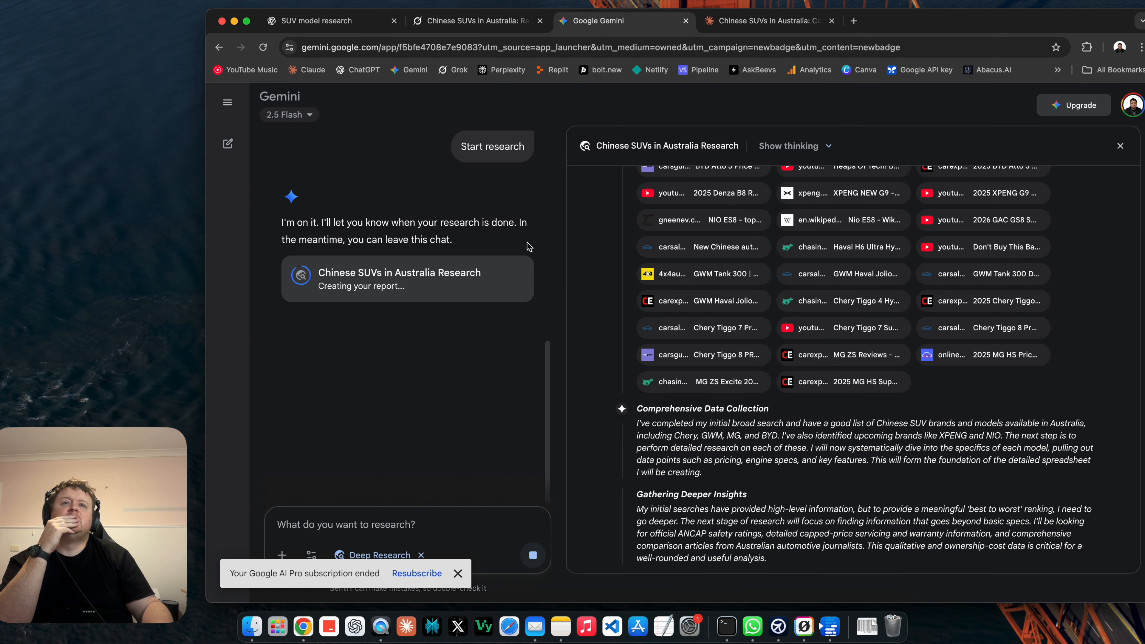
left_click(762, 19)
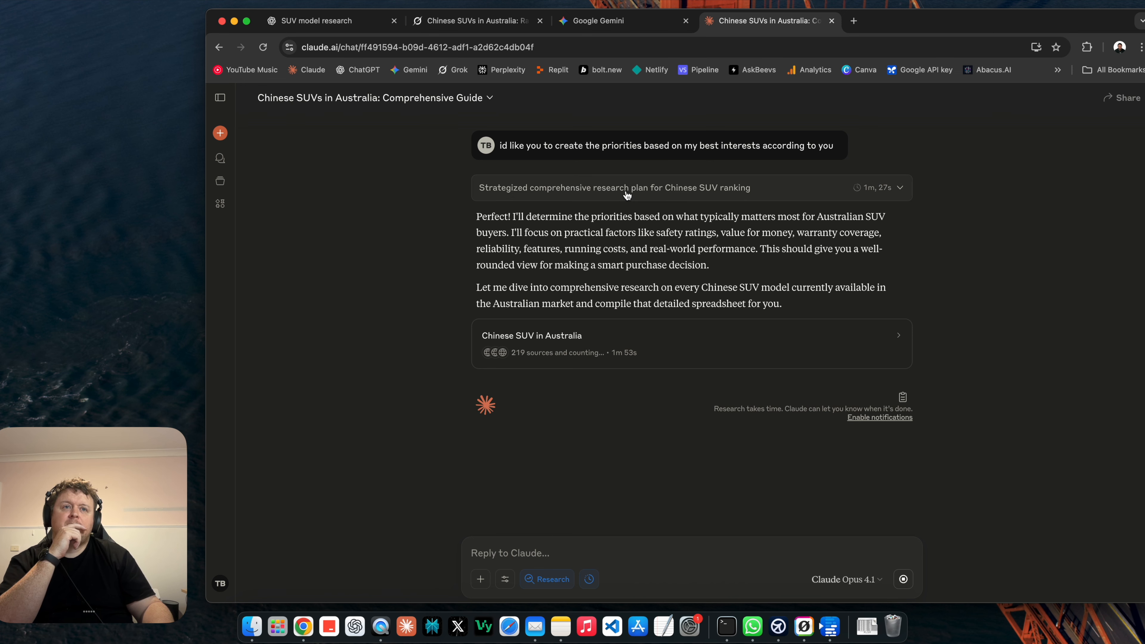
left_click(350, 29)
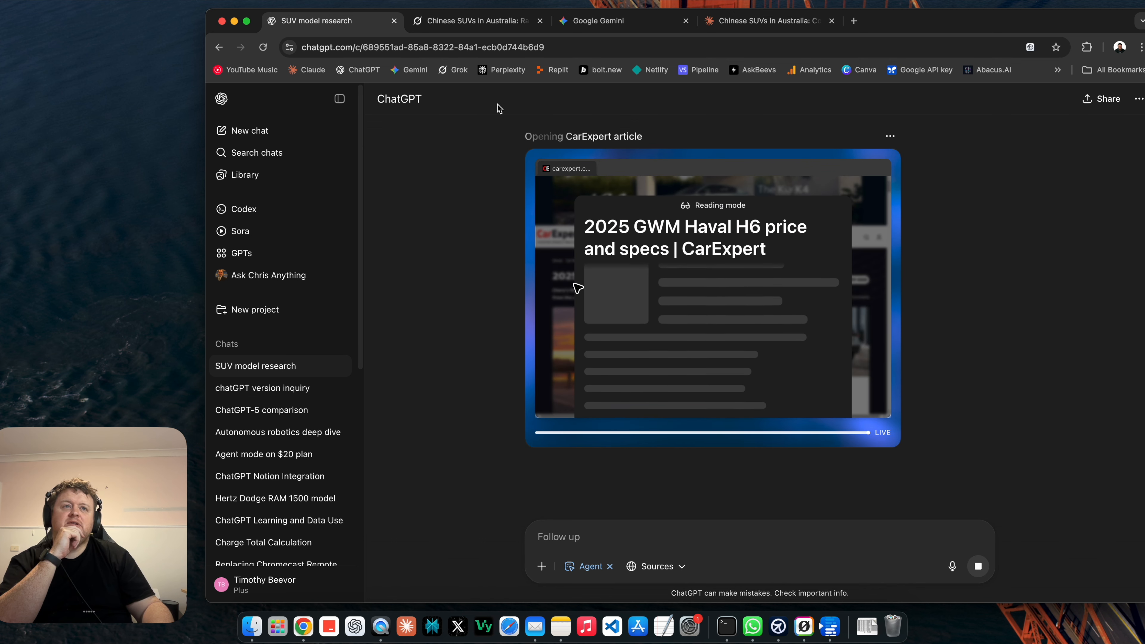
left_click(483, 22)
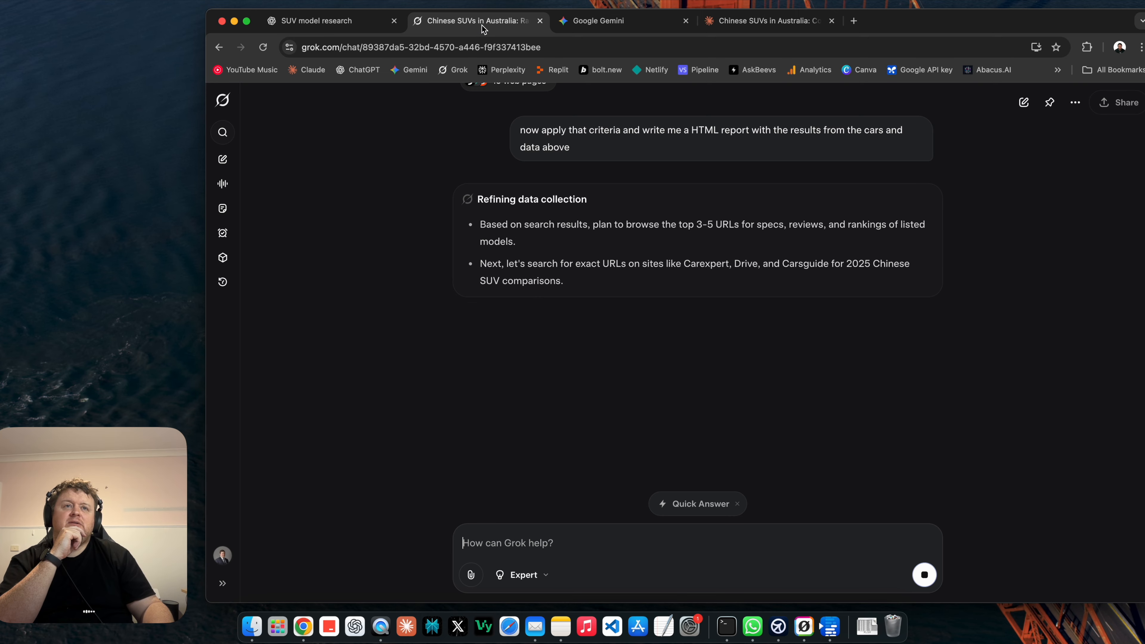
- Start Gemini CLI in Terminal and prompt it to research all Chinese SUV models sold in Australia, rank them best to worst with specs, and output HTML
left_click(727, 625)
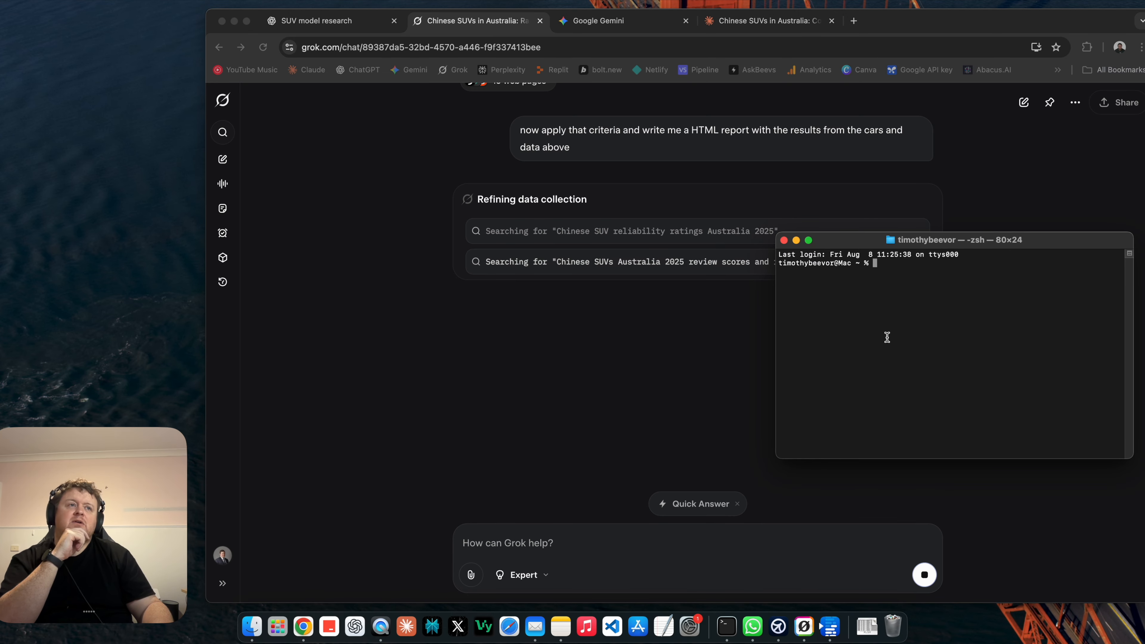
type("gemini")
key("Return")
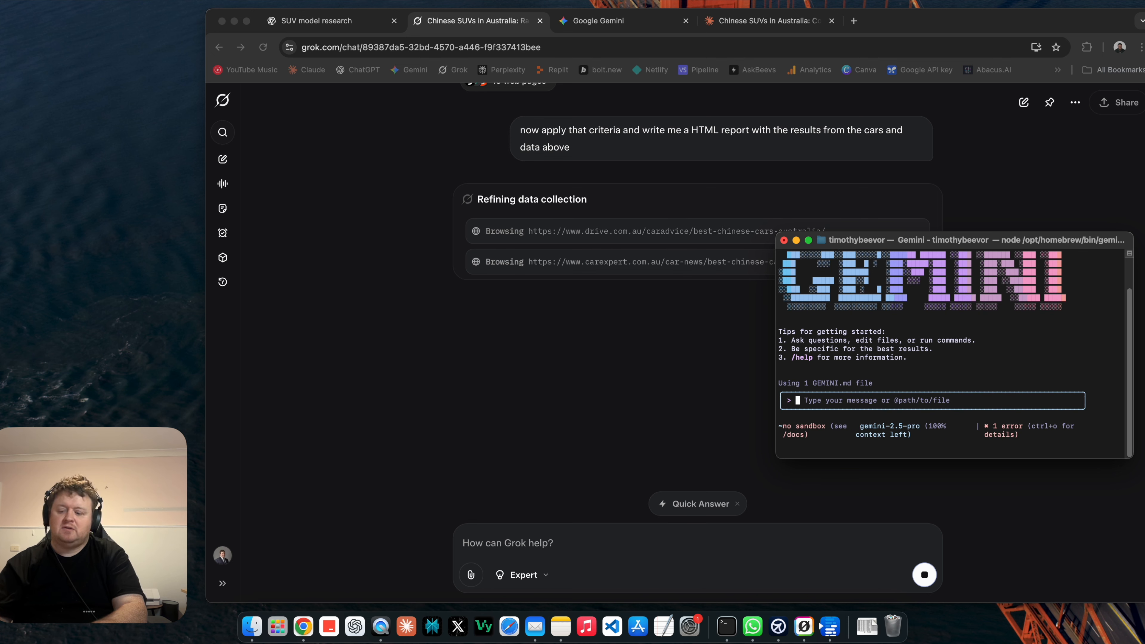
type("I want to buy a chinese SUV but there are so many on the market. Could you go and do the research on all the models and create me a spreadsheet with all the specs and write them in order from best to worst? (tell me if this is a bad use case for the Agent function). Also I want ALL The models sold in Australia")
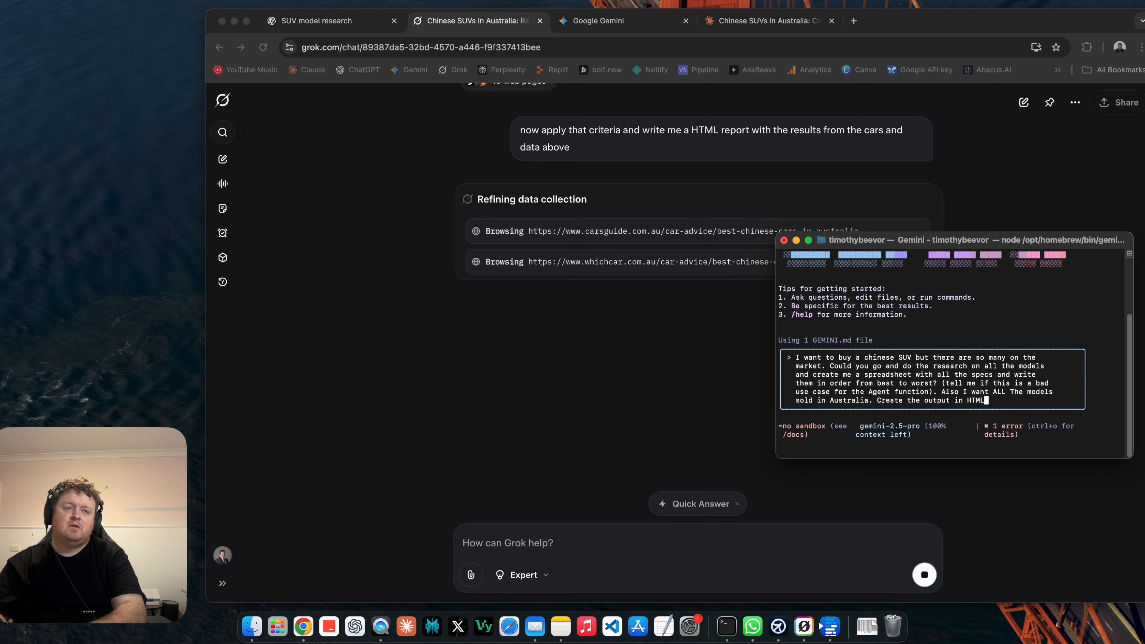
key("Return")
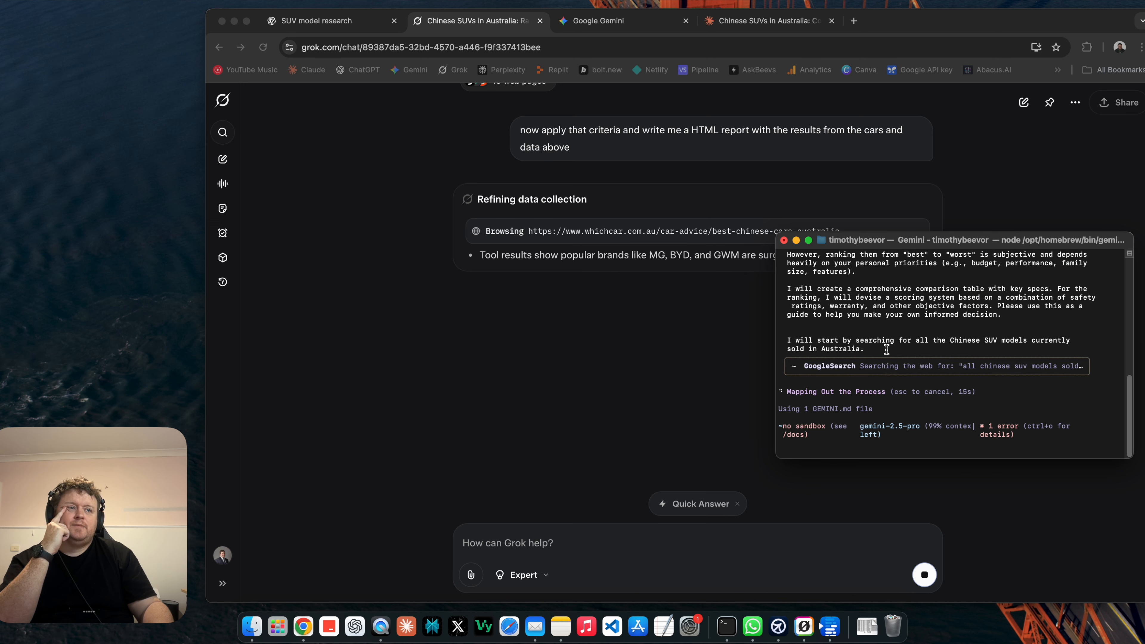
- Enlarge the Terminal window in height and width to read Gemini CLI's response
scroll(886, 350, "up", 2)
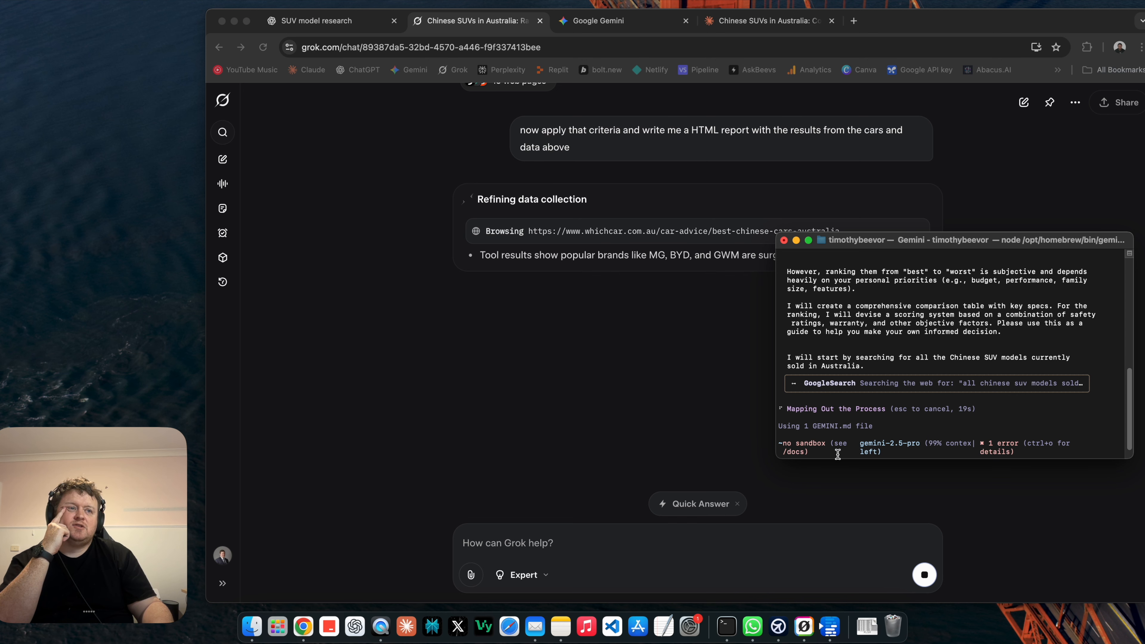
left_click_drag(836, 461, 832, 512)
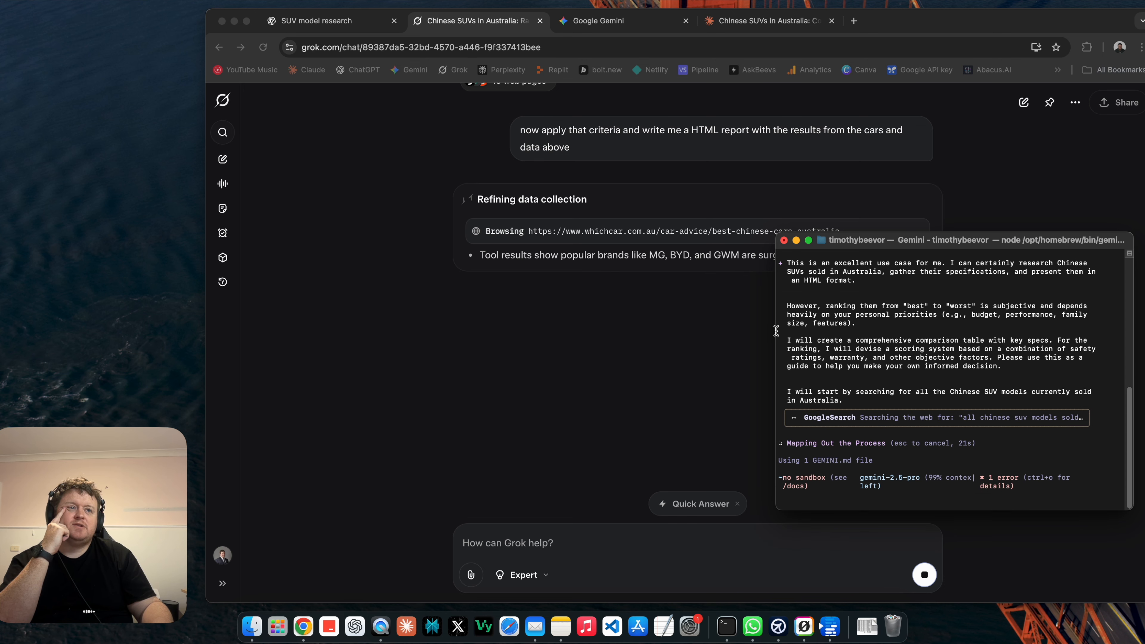
left_click_drag(774, 326, 528, 325)
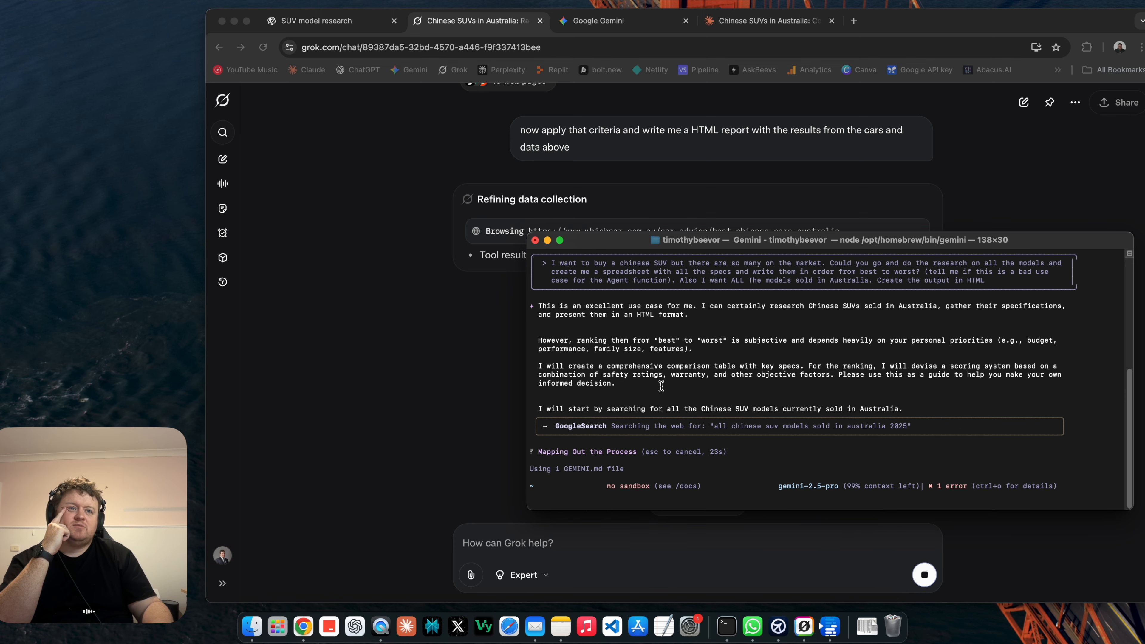
left_click_drag(676, 510, 677, 571)
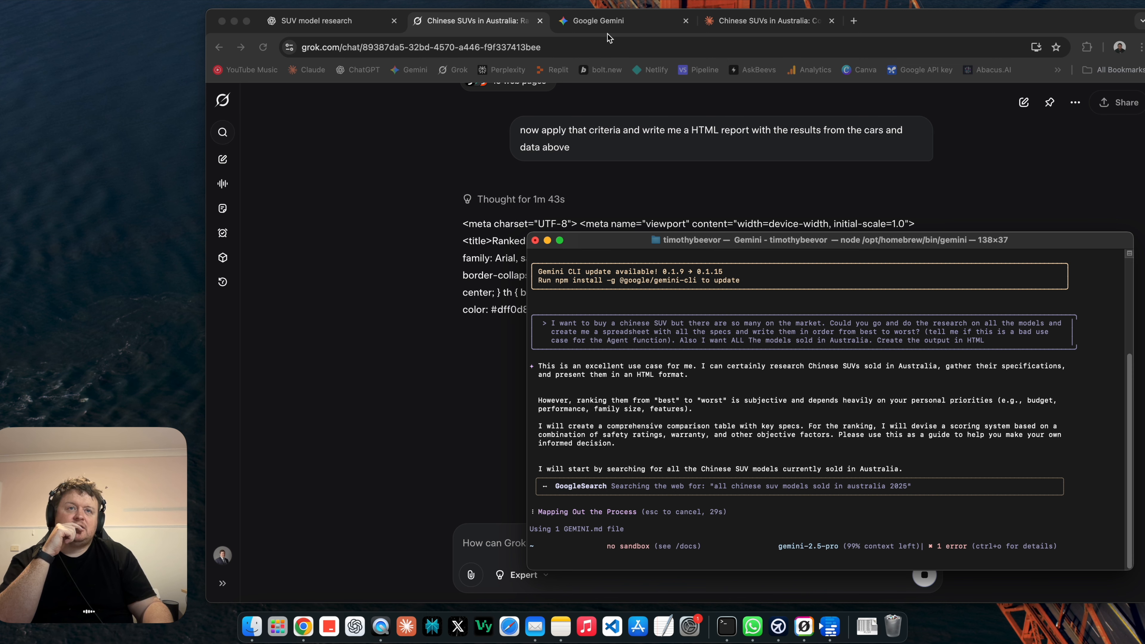
- Switch to Grok in the browser and review its "Ranked Chinese SUVs in Australia 2025" report and scoring table
left_click(424, 288)
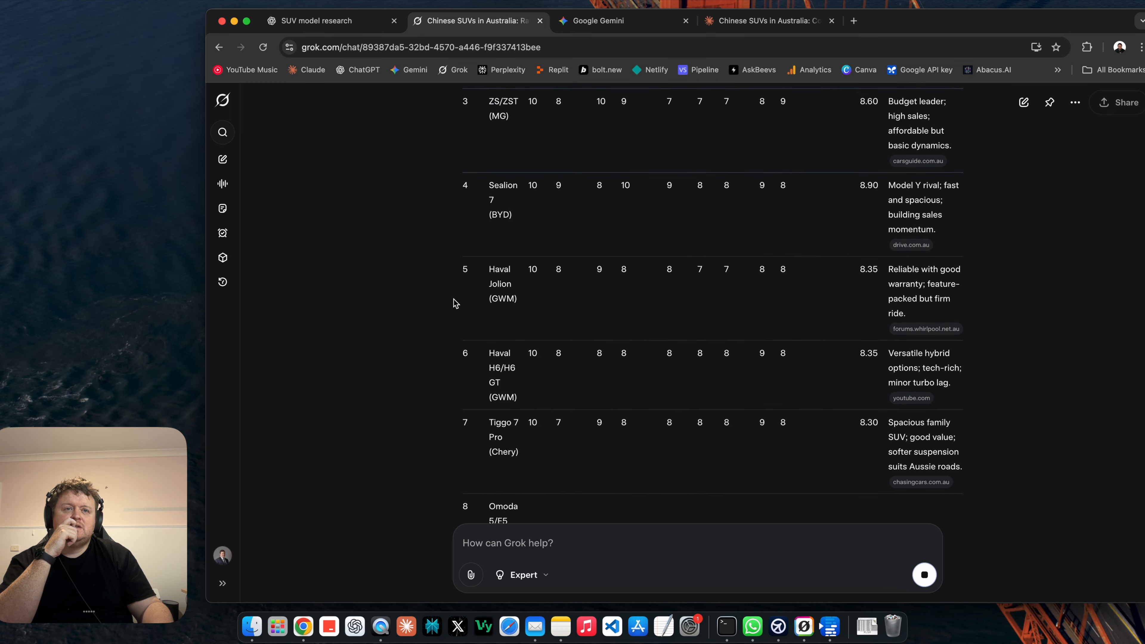
scroll(454, 303, "up", 10)
scroll(453, 303, "up", 10)
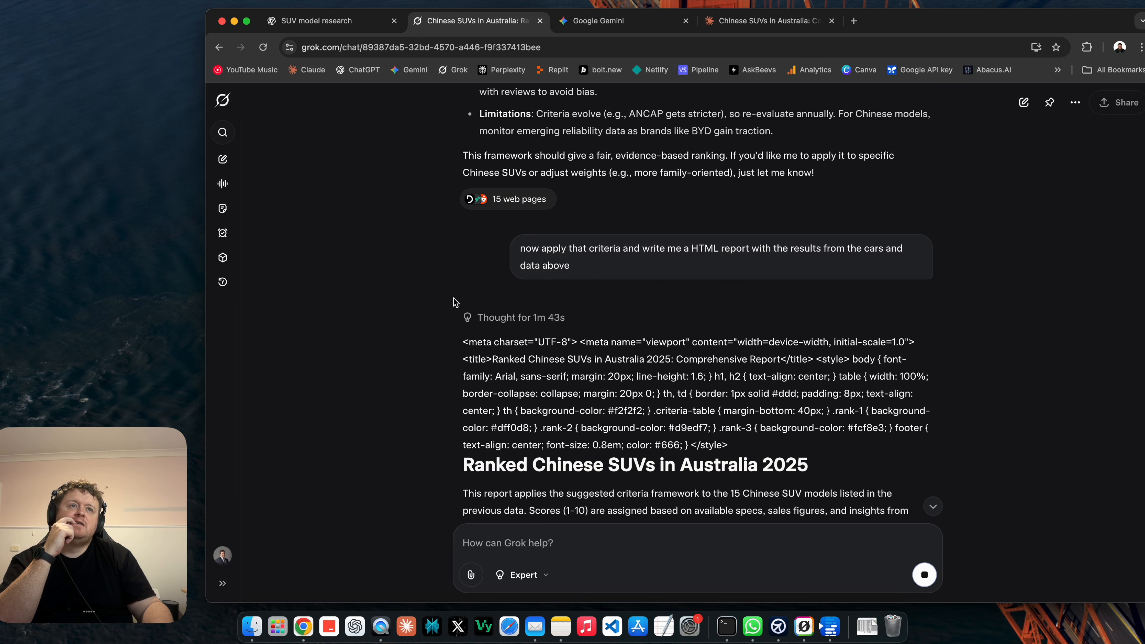
scroll(456, 303, "down", 1)
scroll(454, 303, "down", 15)
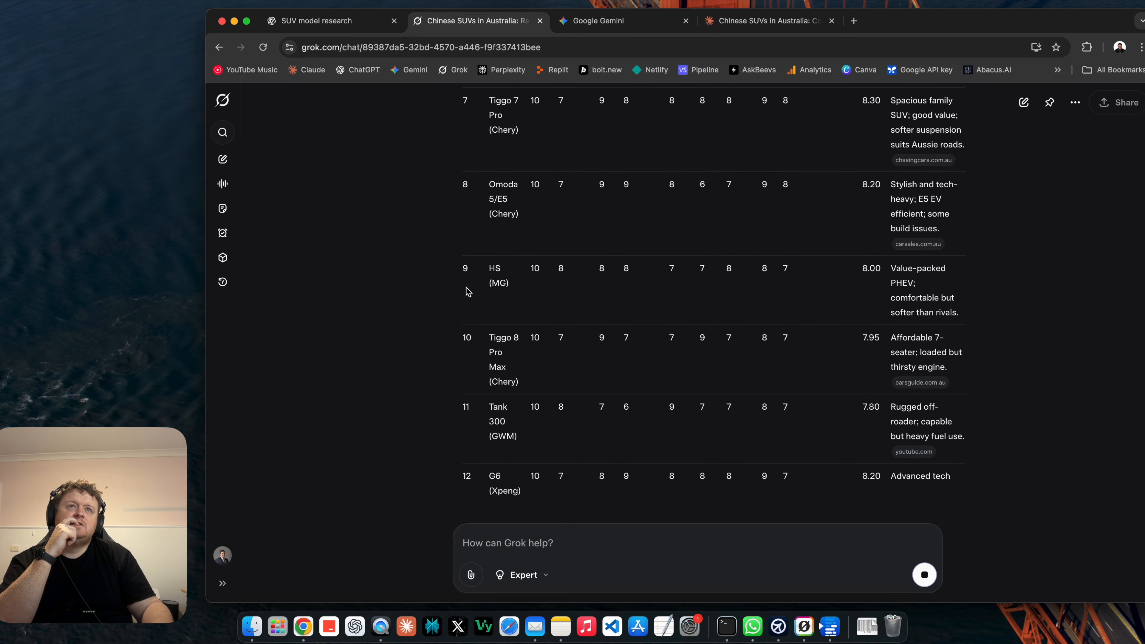
- Read Gemini's completed Chinese SUVs in Australia report from the Executive Summary through the model analyses to the top-tier ranking
left_click(595, 22)
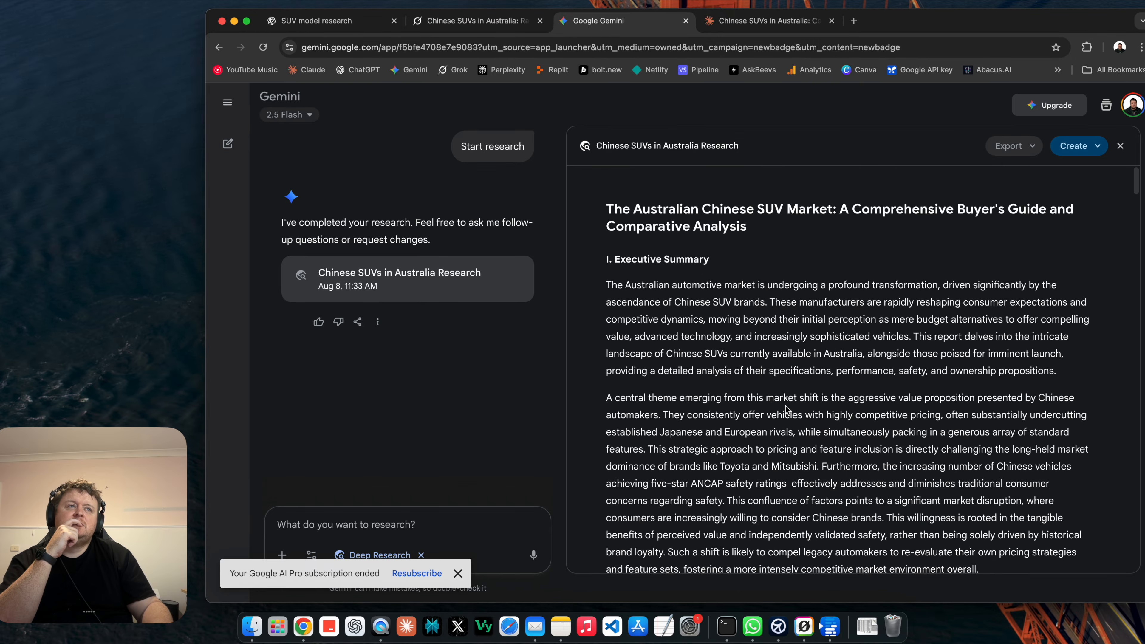
scroll(835, 384, "down", 10)
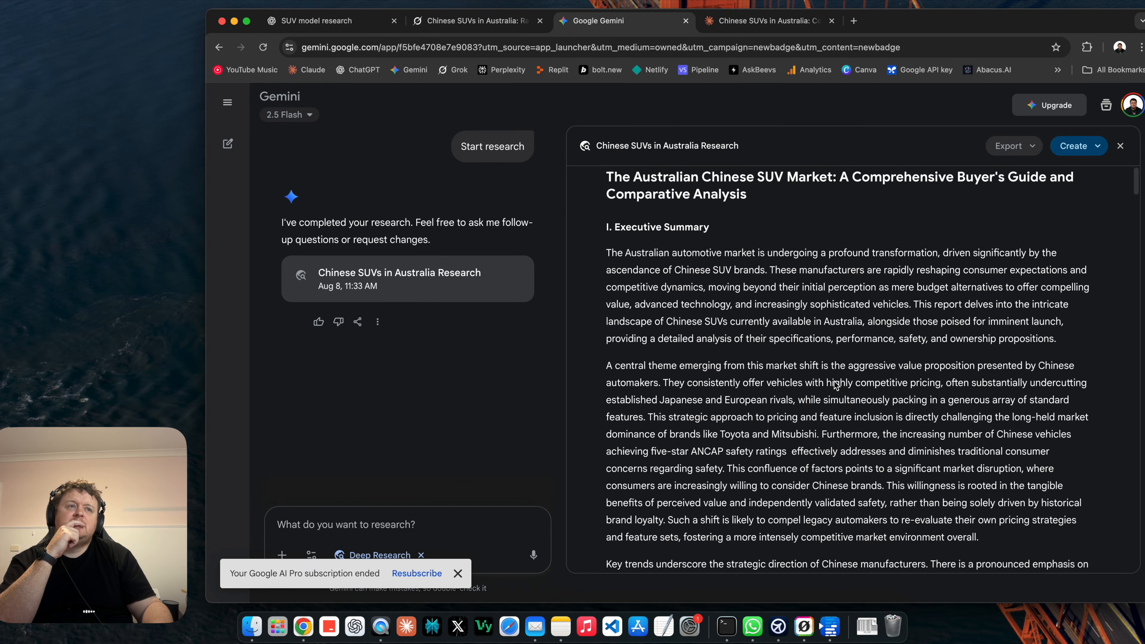
scroll(834, 380, "down", 5)
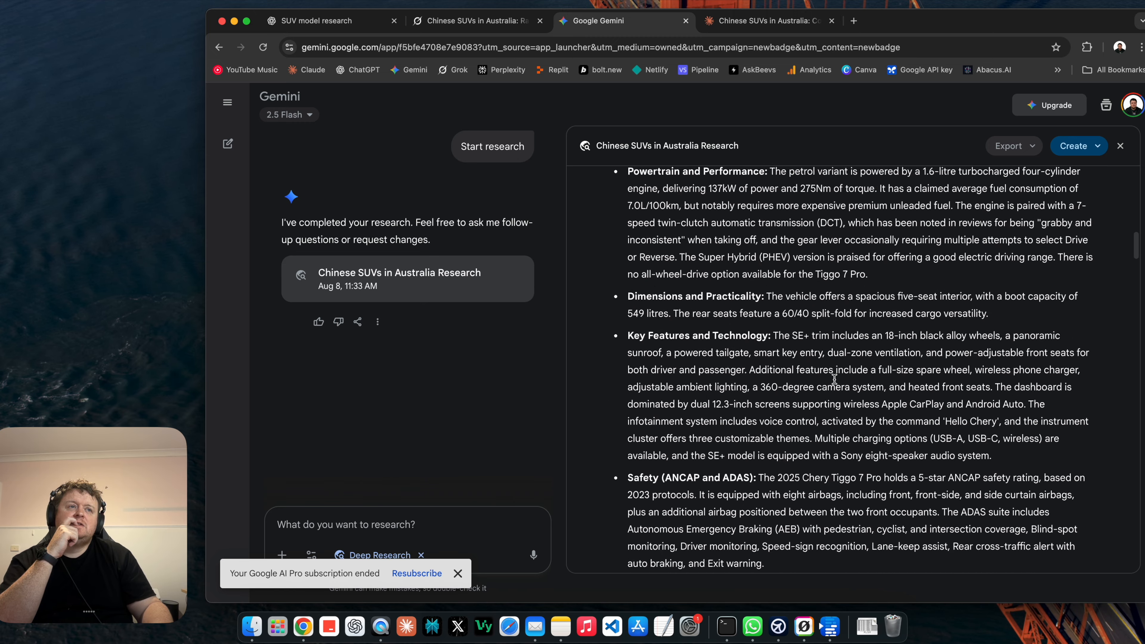
scroll(835, 383, "down", 10)
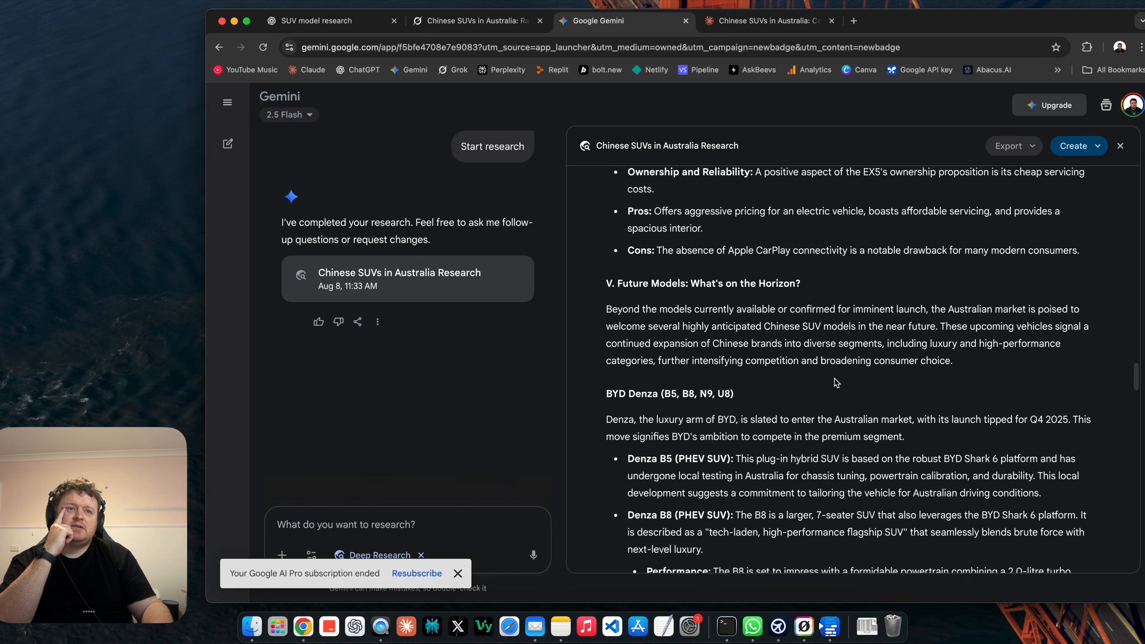
scroll(834, 378, "down", 20)
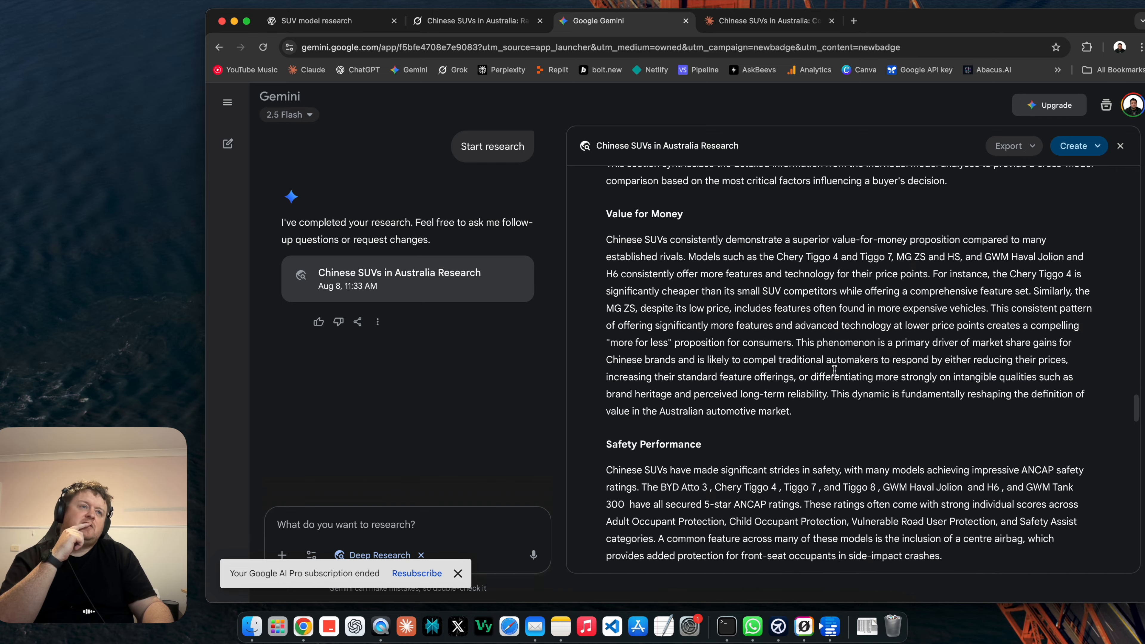
scroll(834, 364, "down", 10)
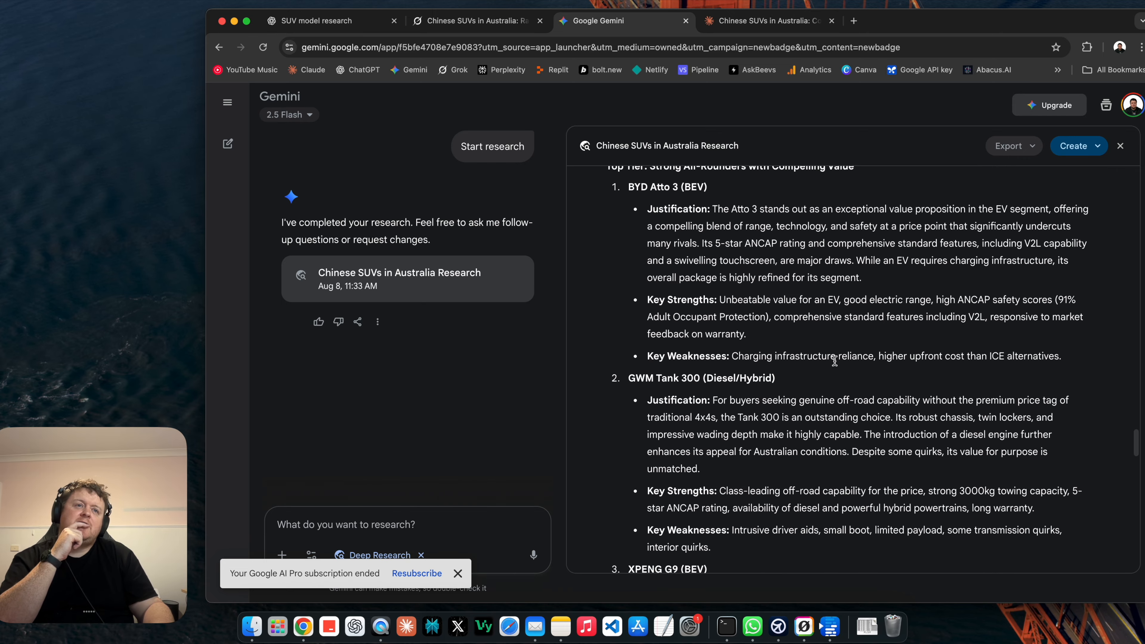
- Examine the specification and safety tables and the source list in Gemini's report, ending back at the tiered ranking
scroll(835, 365, "down", 10)
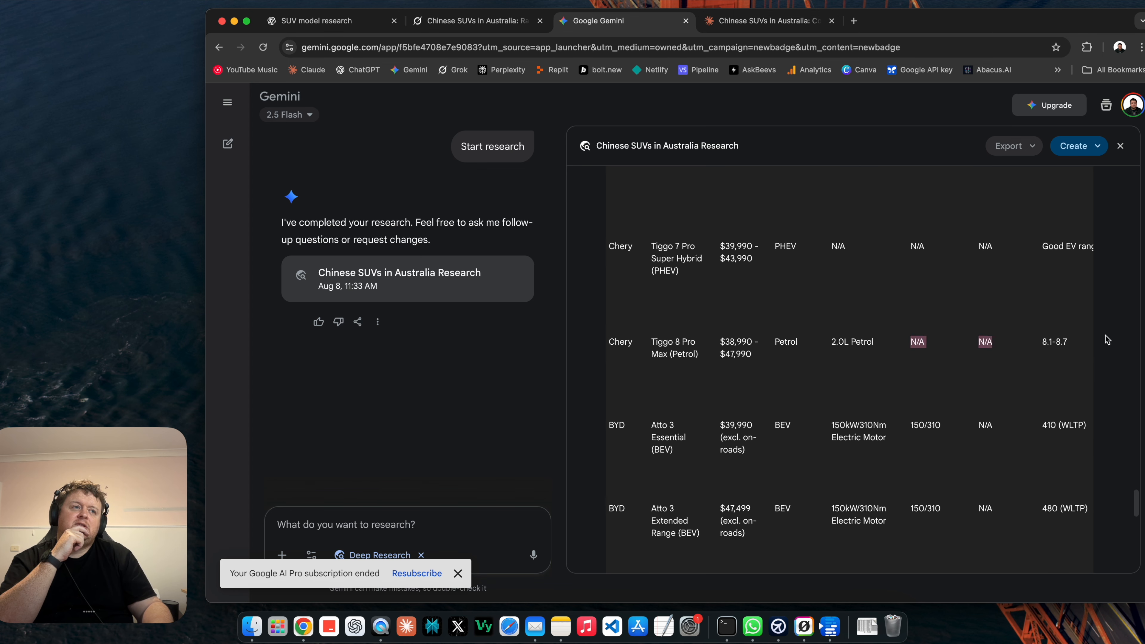
left_click_drag(1074, 336, 1077, 270)
left_click_drag(913, 380, 517, 366)
scroll(785, 380, "down", 10)
scroll(785, 379, "down", 10)
scroll(785, 380, "down", 4)
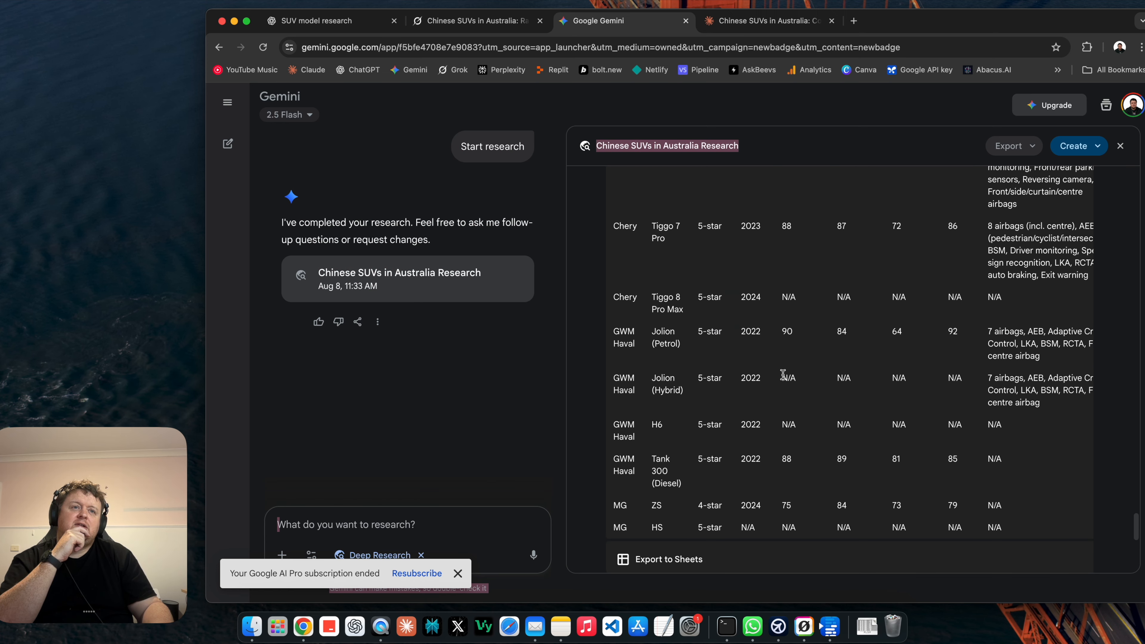
scroll(783, 374, "down", 12)
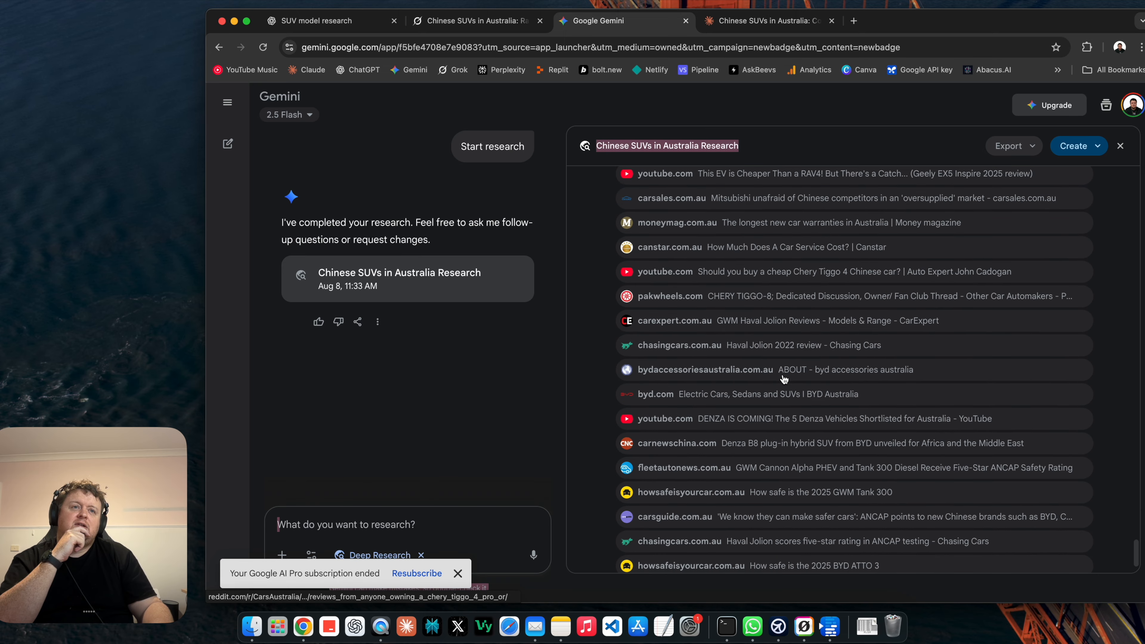
scroll(783, 379, "up", 15)
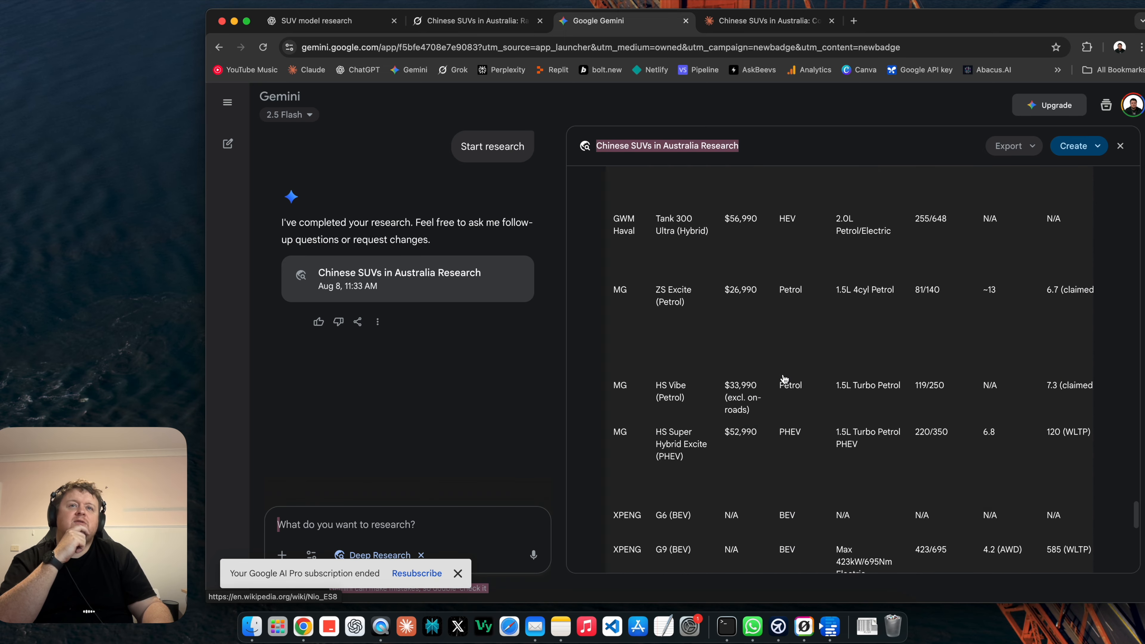
scroll(785, 379, "up", 15)
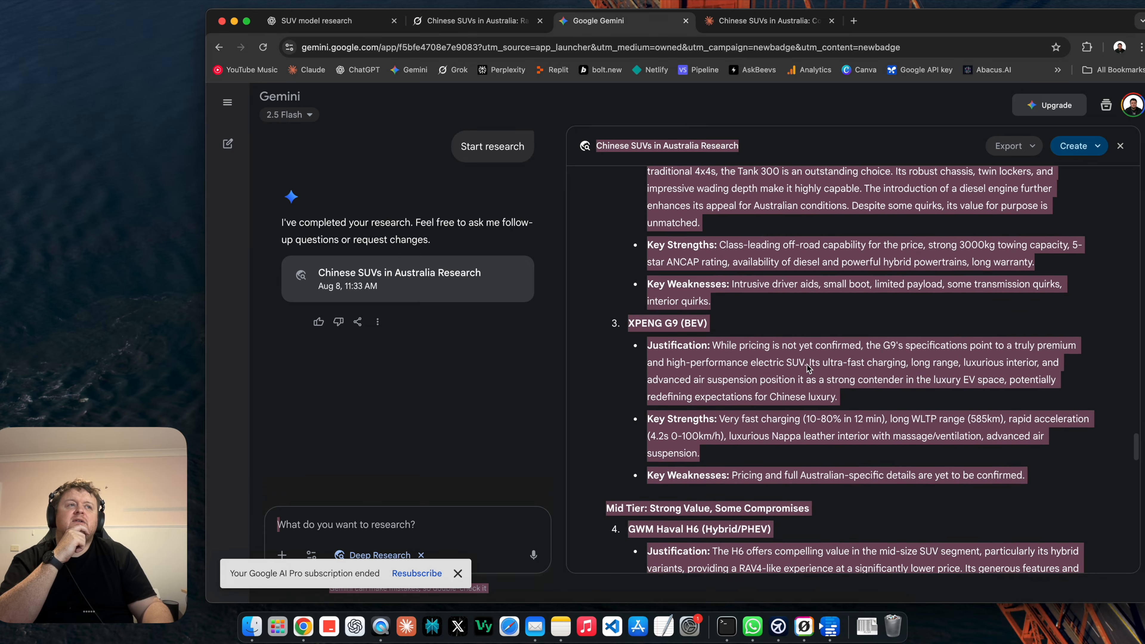
- Export Gemini's Chinese SUVs in Australia Research report to Google Docs and check the newly opened pages
left_click(1010, 148)
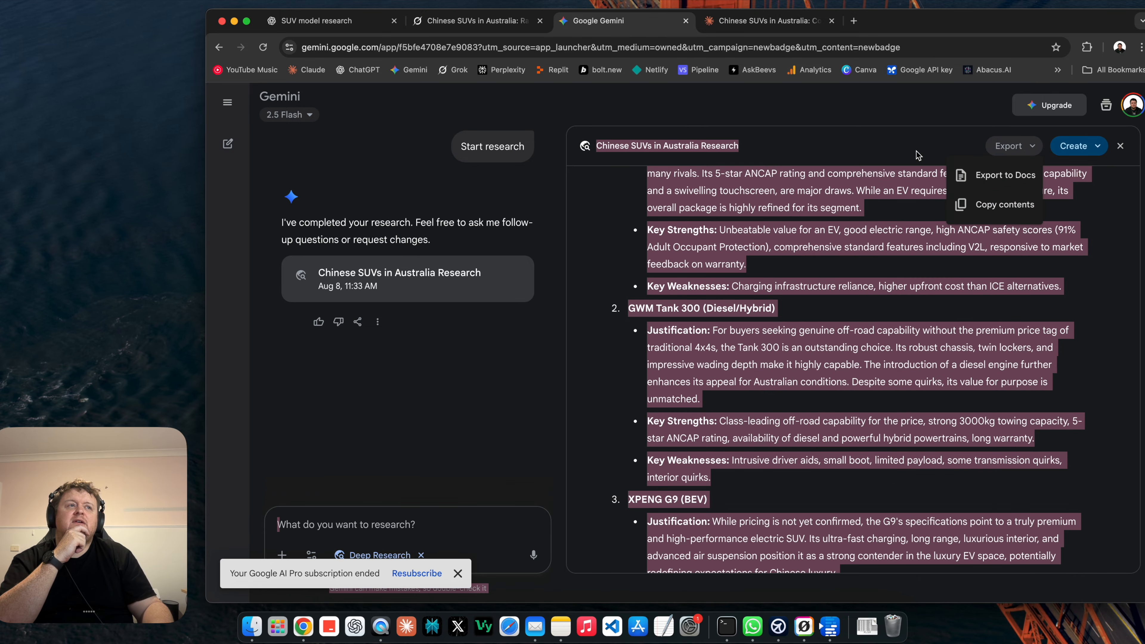
left_click(918, 155)
left_click(996, 150)
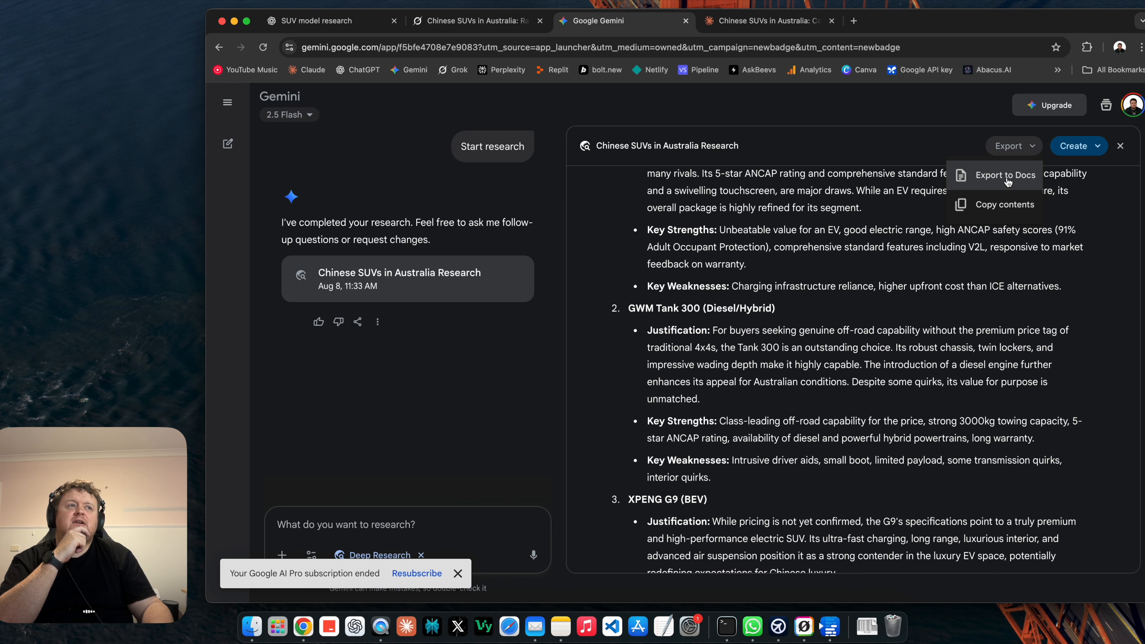
left_click(1019, 177)
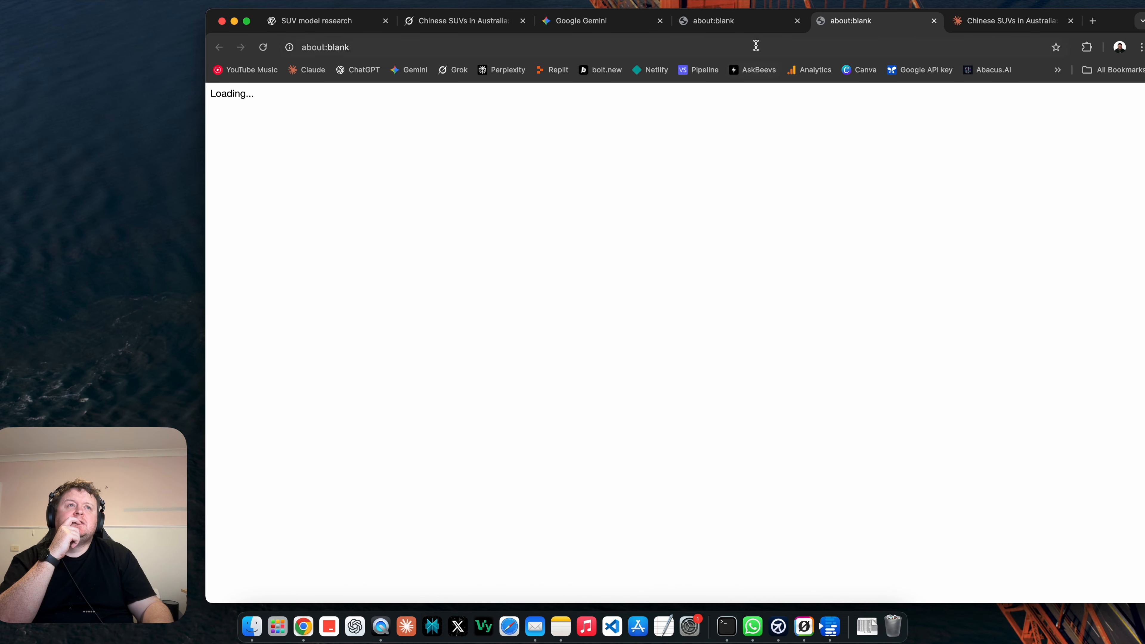
left_click(749, 25)
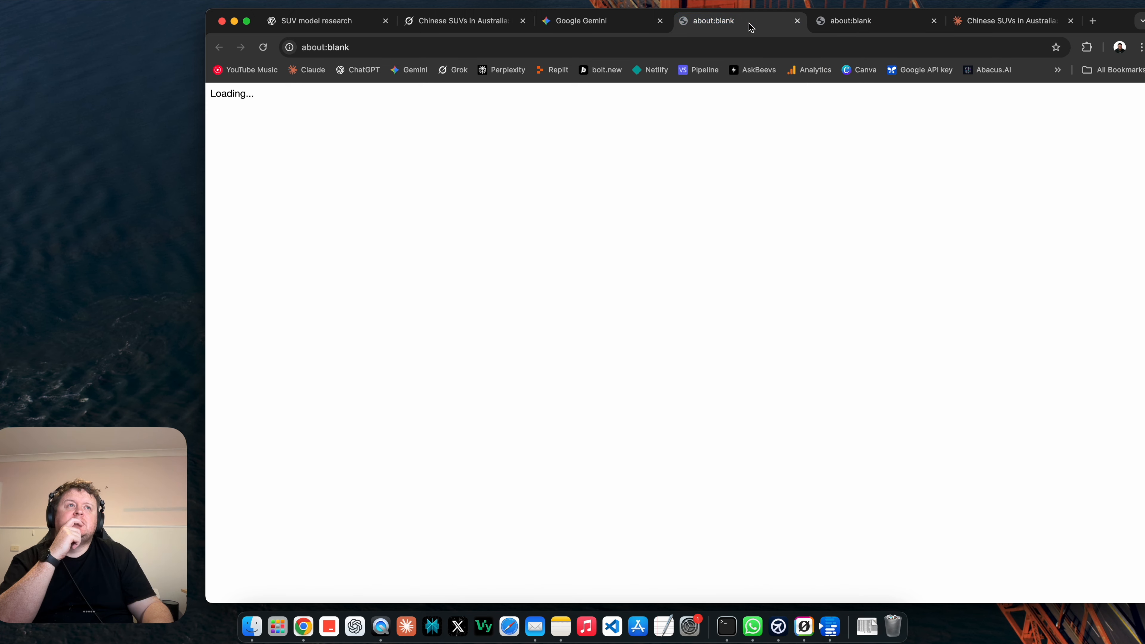
- Skim Gemini's research report again from its start to the end of the source list while the export loads
left_click(624, 25)
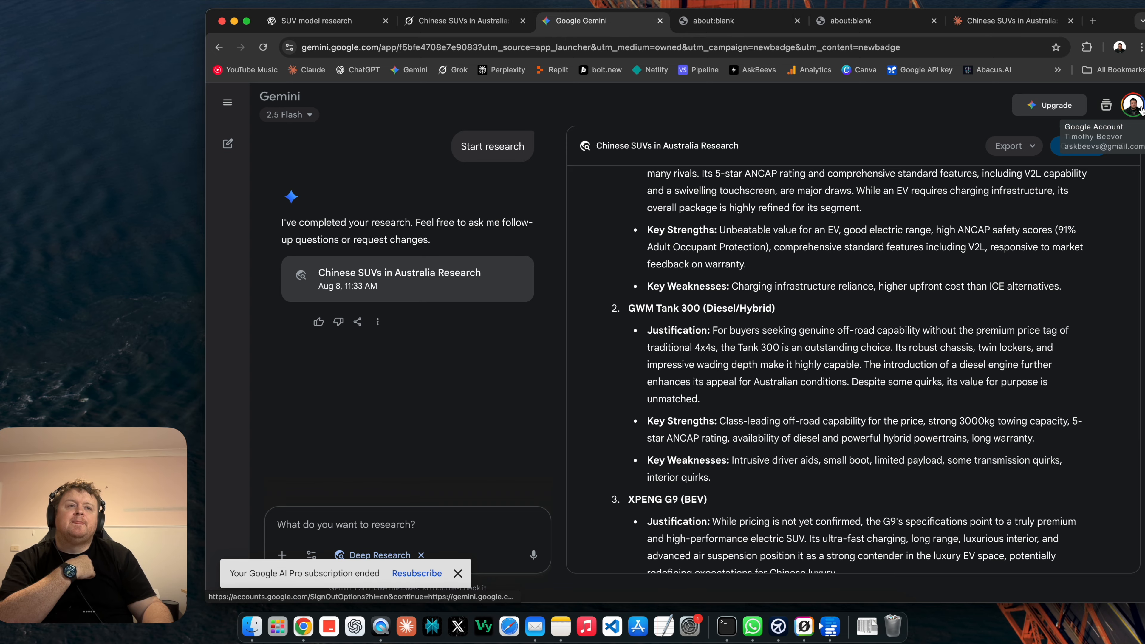
scroll(922, 351, "down", 20)
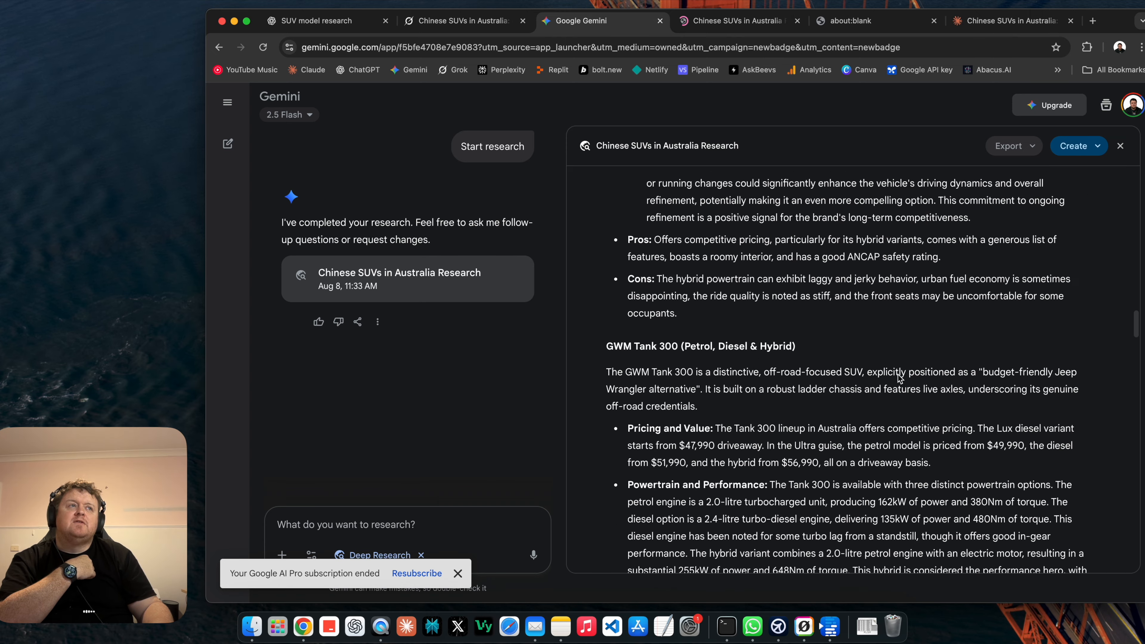
scroll(900, 380, "up", 20)
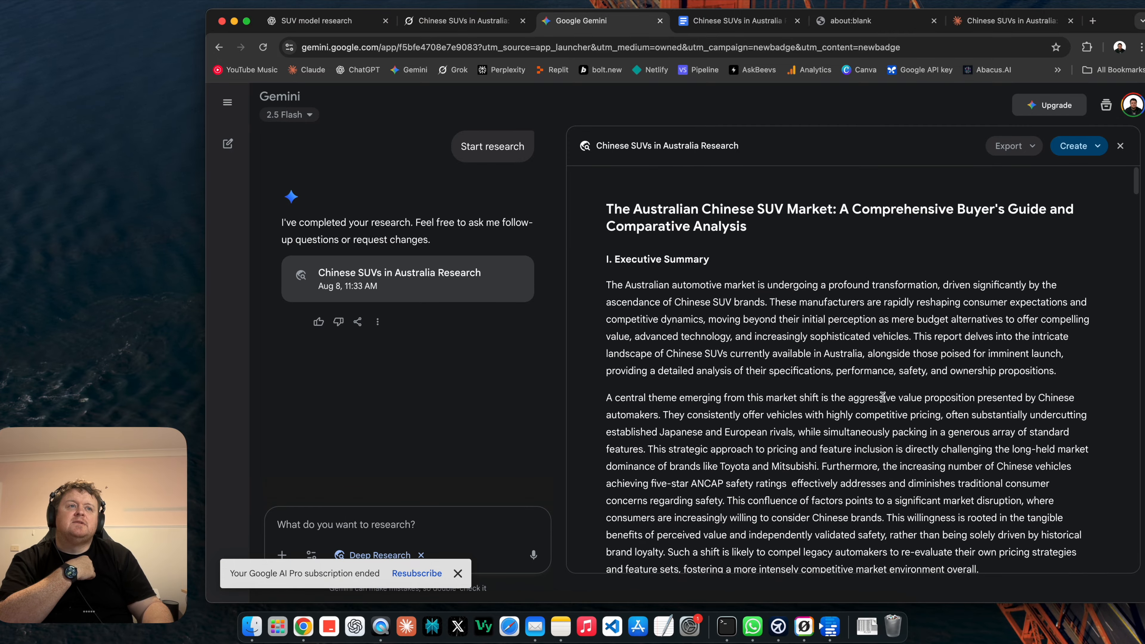
scroll(883, 396, "down", 20)
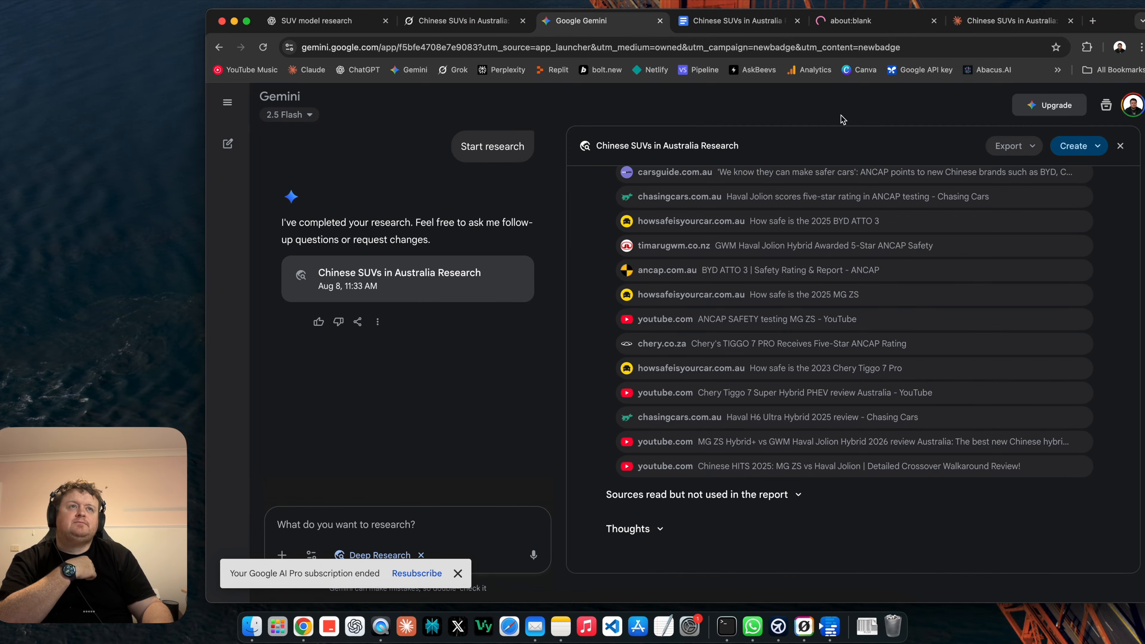
- Skim the exported Chinese SUVs in Australia Research document in Google Docs through its tables to the source list, ending back at the start
left_click(730, 27)
scroll(800, 425, "down", 20)
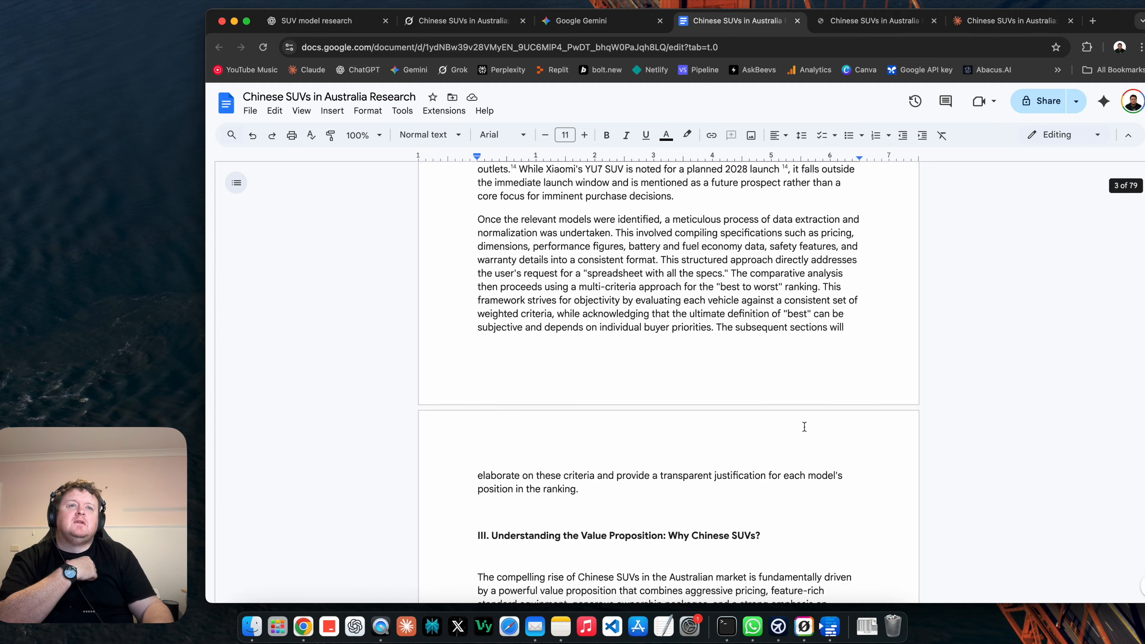
scroll(798, 422, "up", 20)
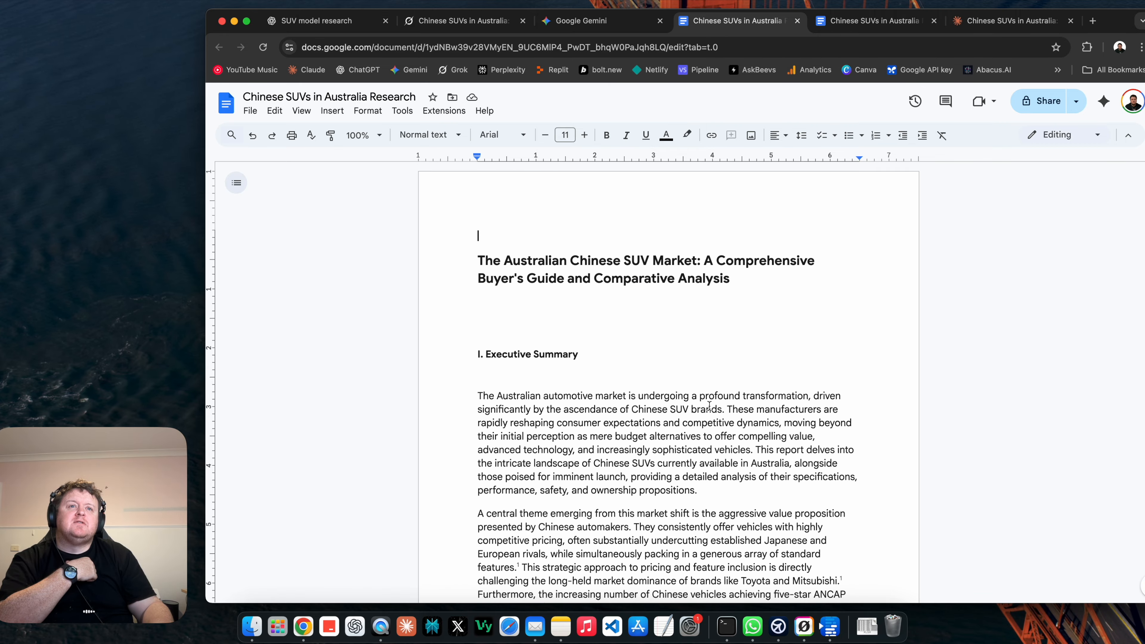
scroll(646, 414, "down", 20)
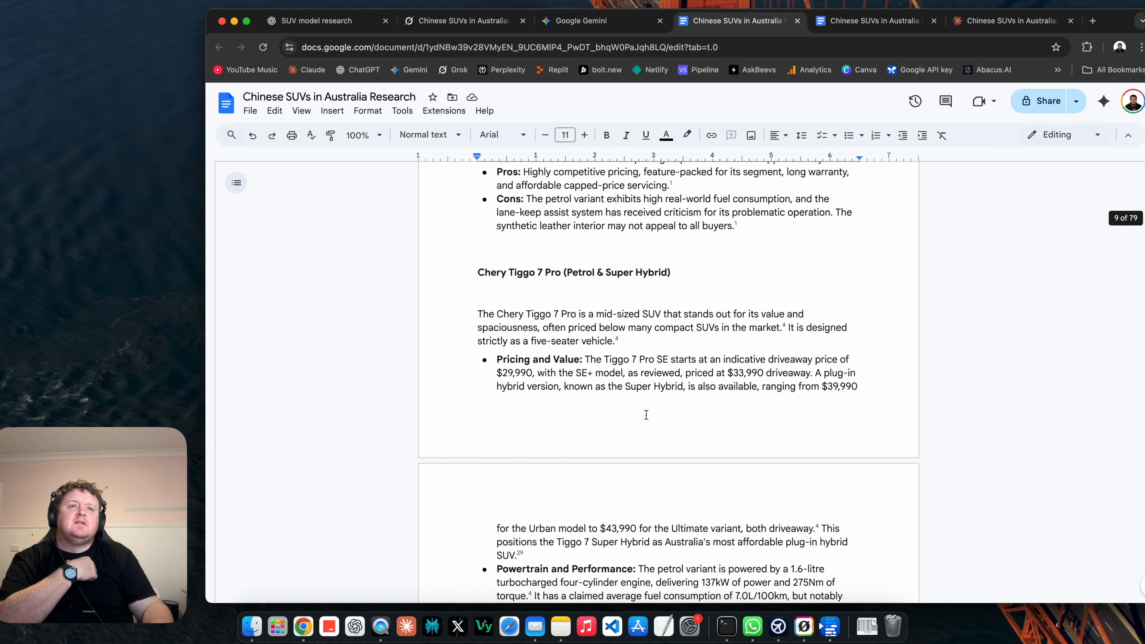
scroll(647, 414, "down", 20)
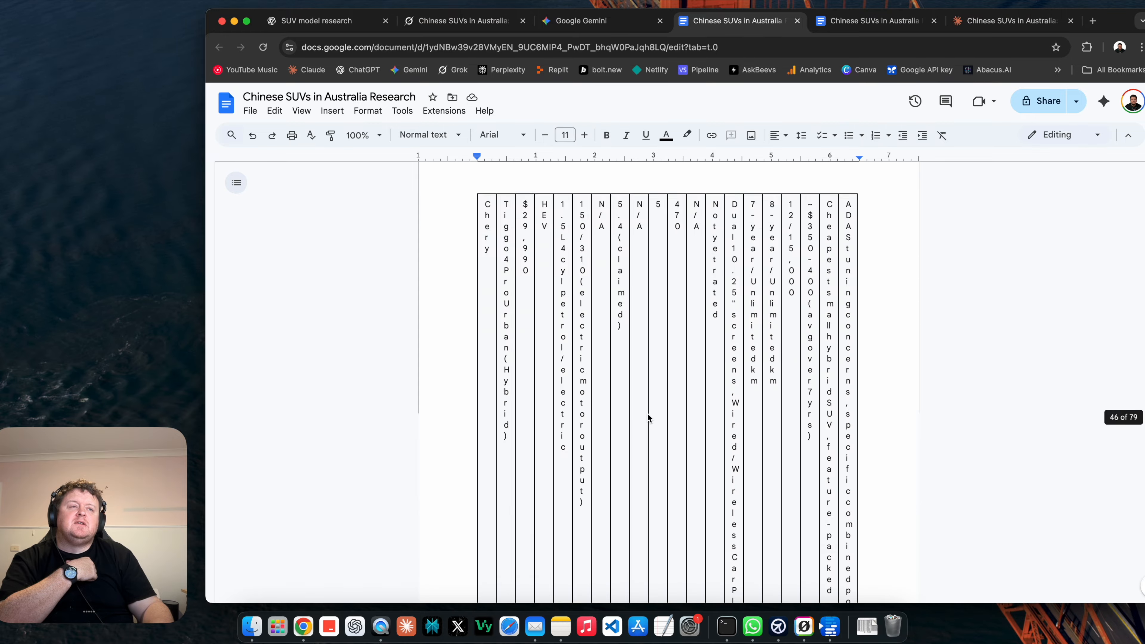
scroll(647, 415, "down", 20)
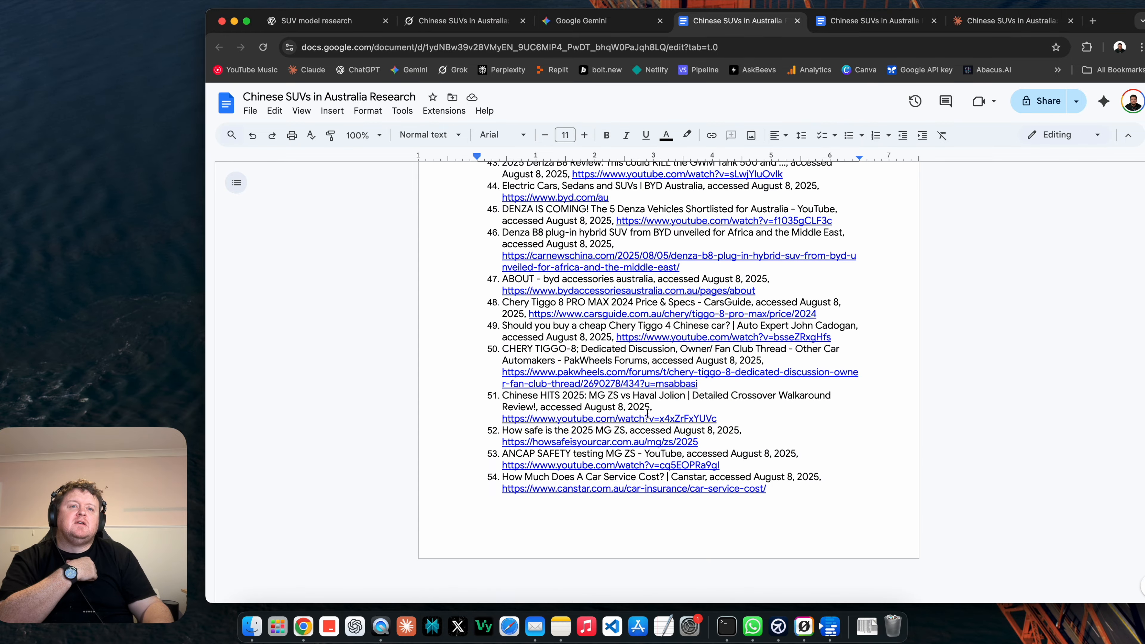
scroll(647, 414, "up", 20)
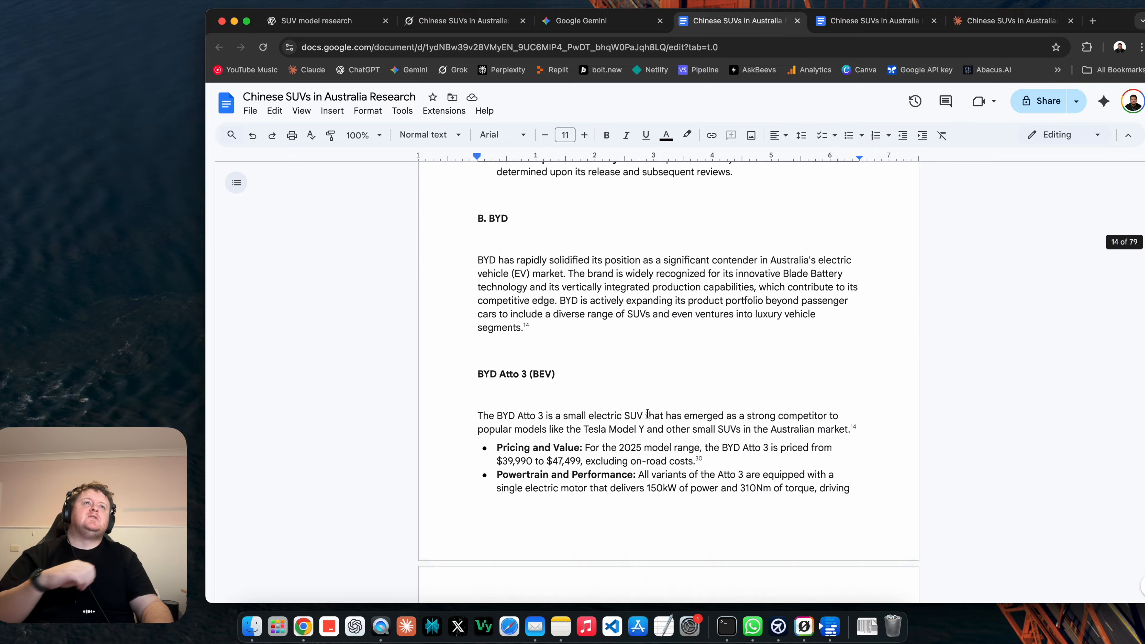
scroll(647, 414, "up", 20)
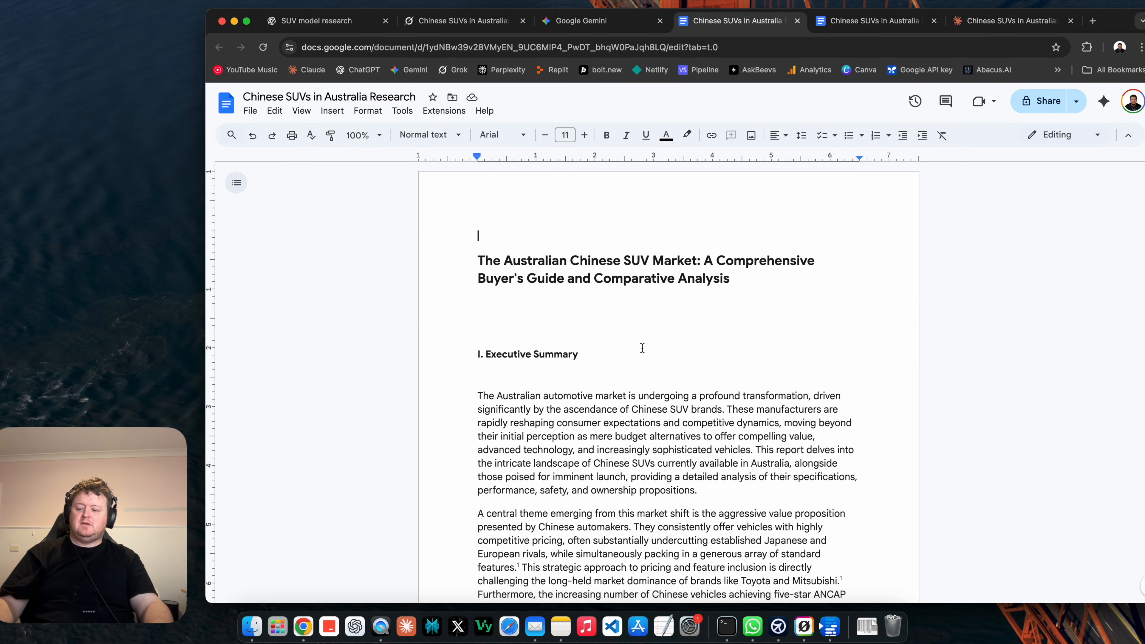
- Copy the entire text of the exported report and open NotebookLM from notebooklm.google in a new tab
key("super+a")
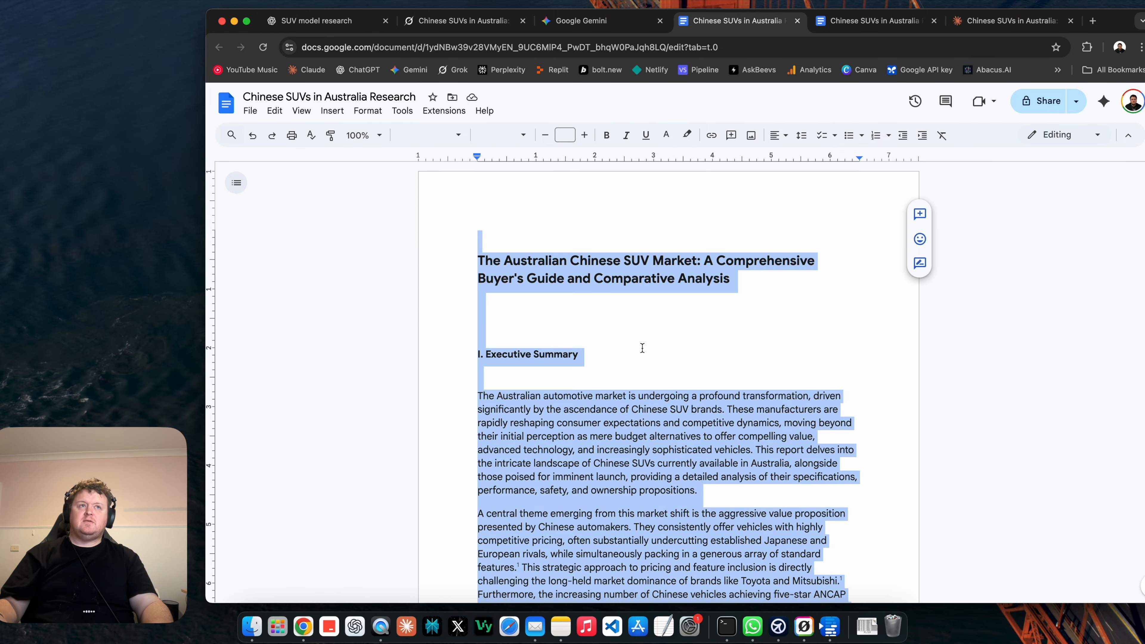
key("super+t")
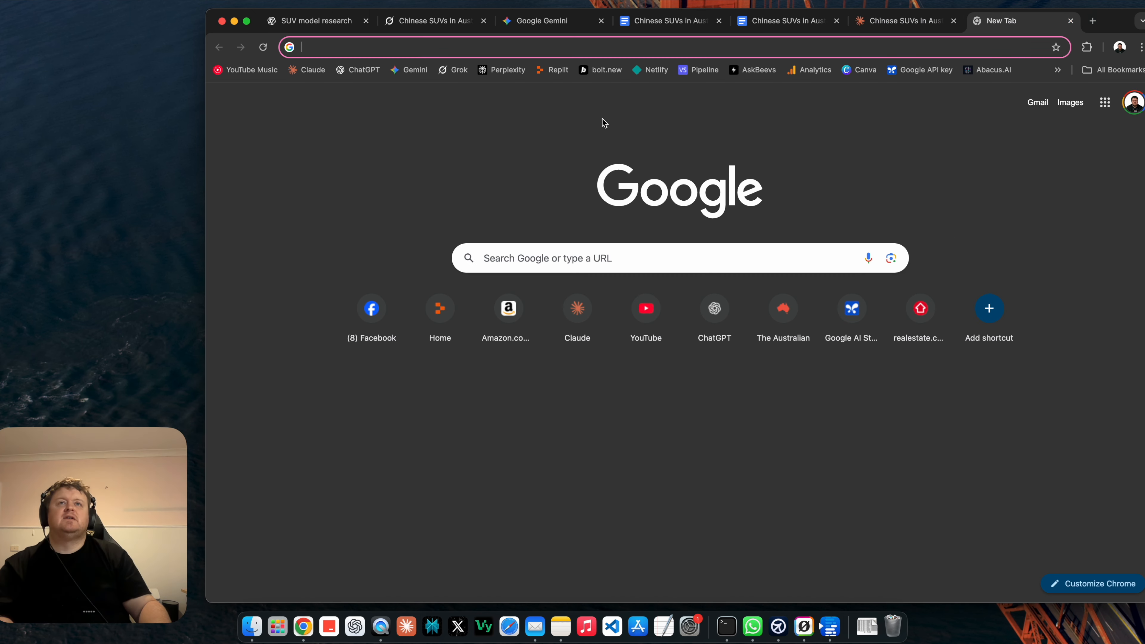
type("notebooklm.google")
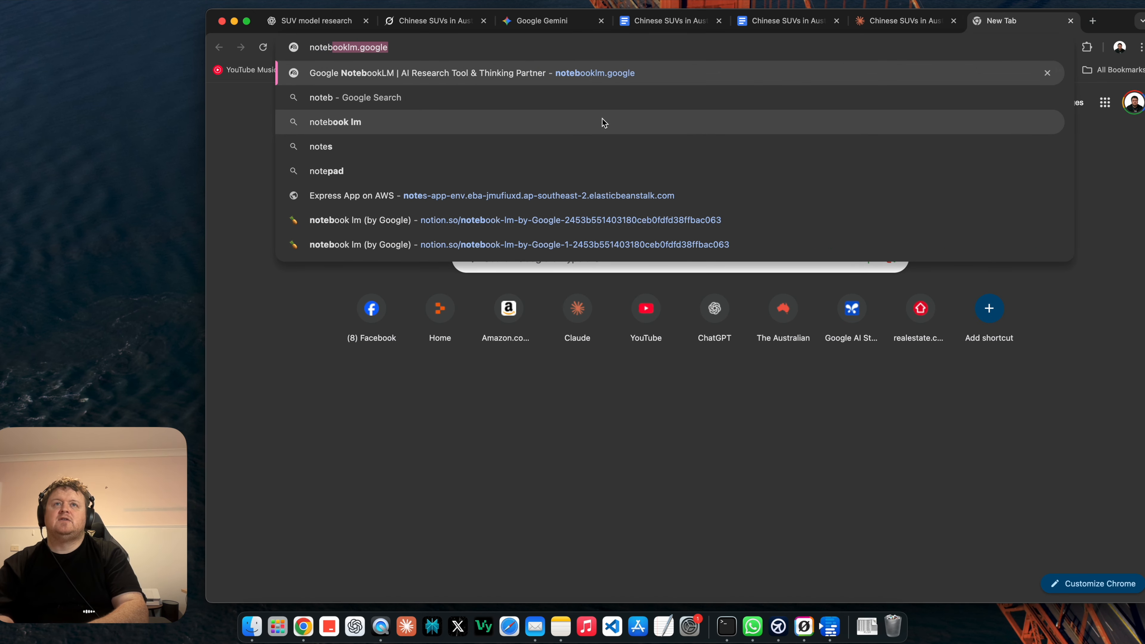
key("Return")
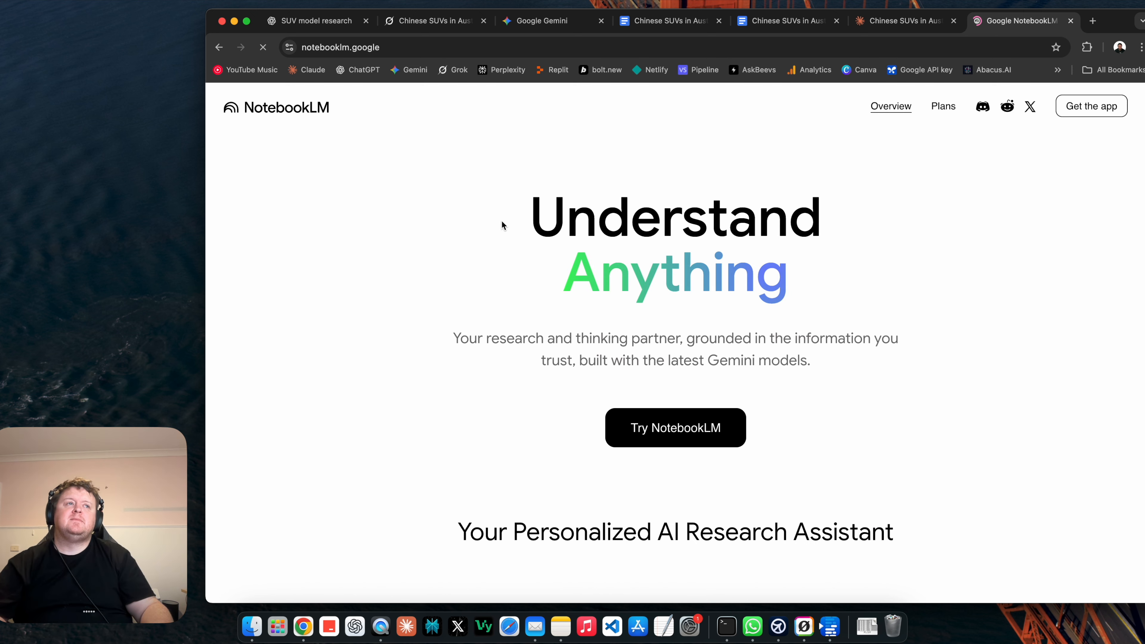
left_click(694, 436)
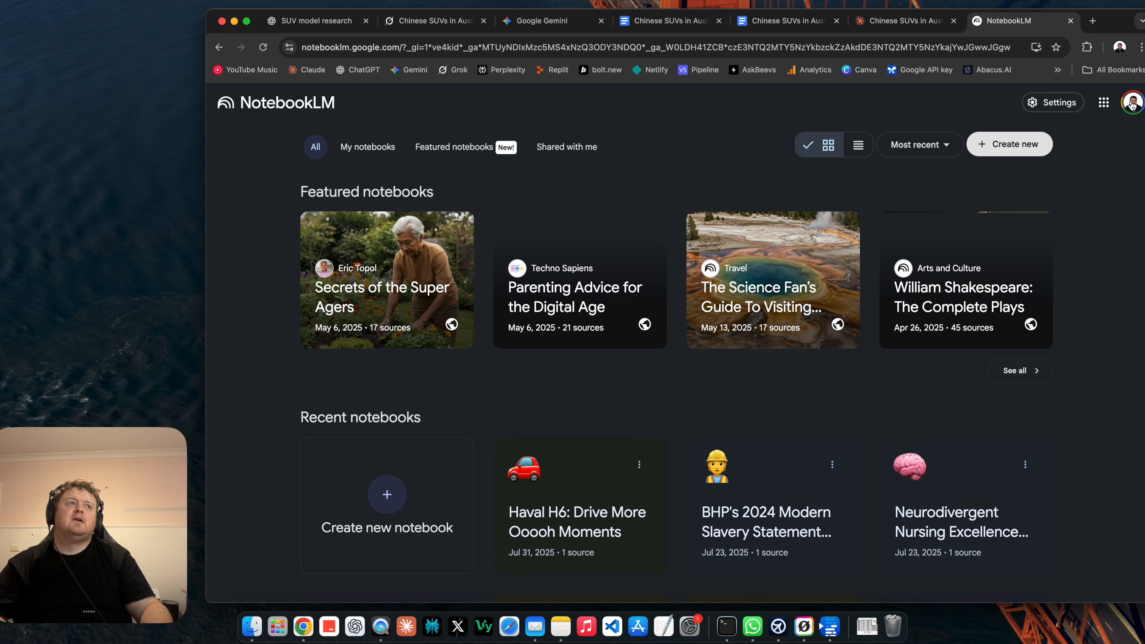
- Switch NotebookLM to the other Google account and create a new notebook there
left_click(1131, 106)
left_click(969, 341)
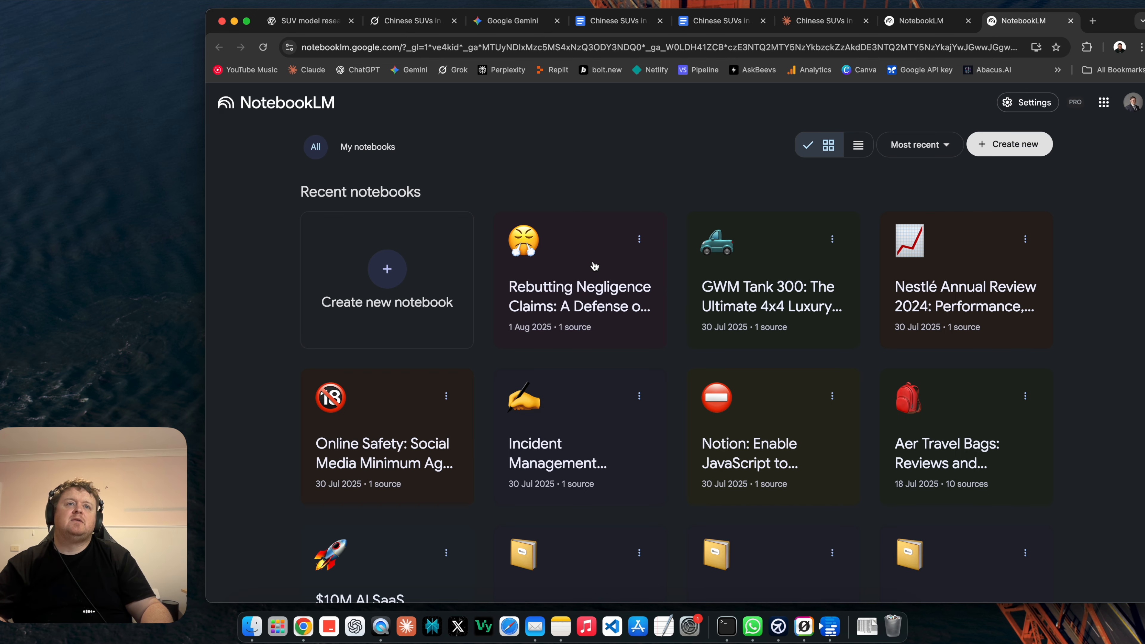
left_click(398, 286)
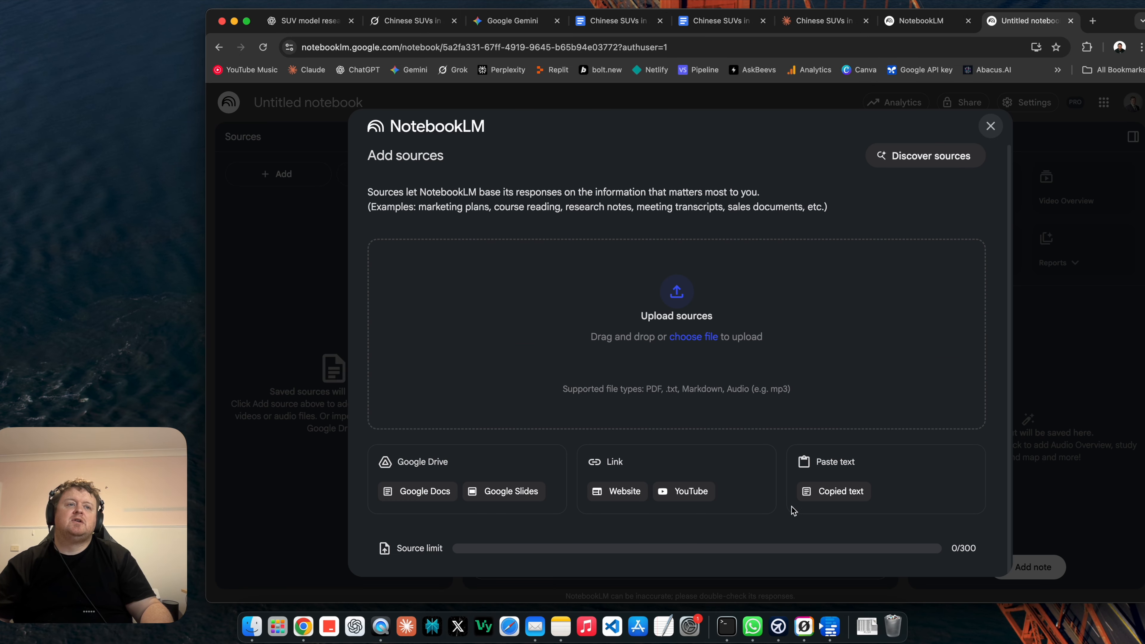
- Add the copied Chinese SUV report to the new notebook as a pasted-text source
left_click(841, 491)
left_click(511, 363)
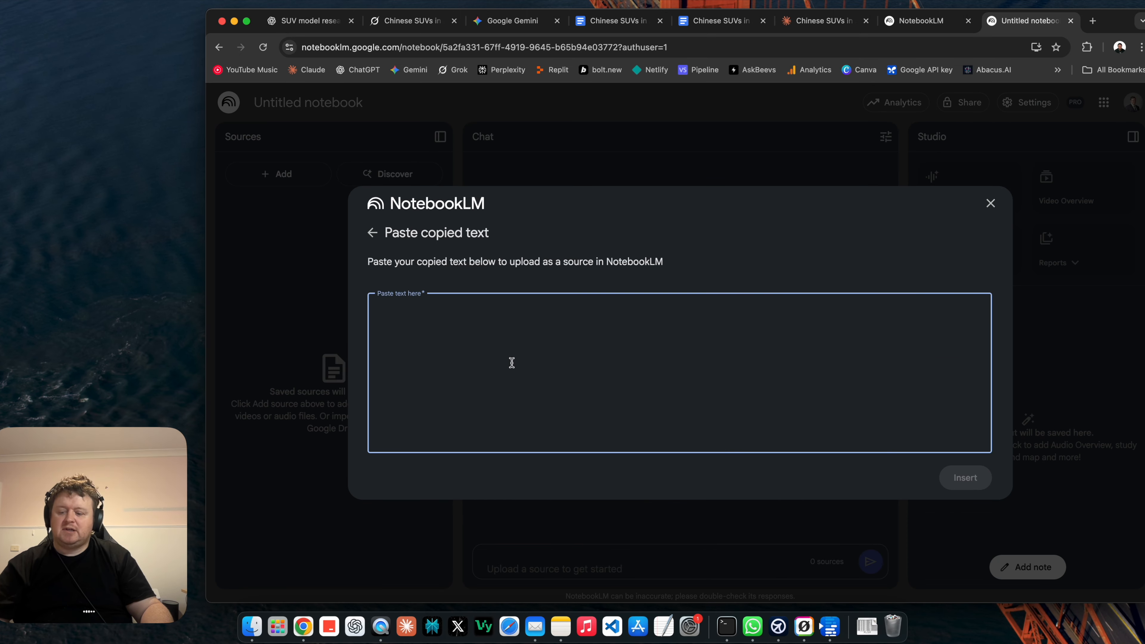
key("super+v")
left_click(965, 478)
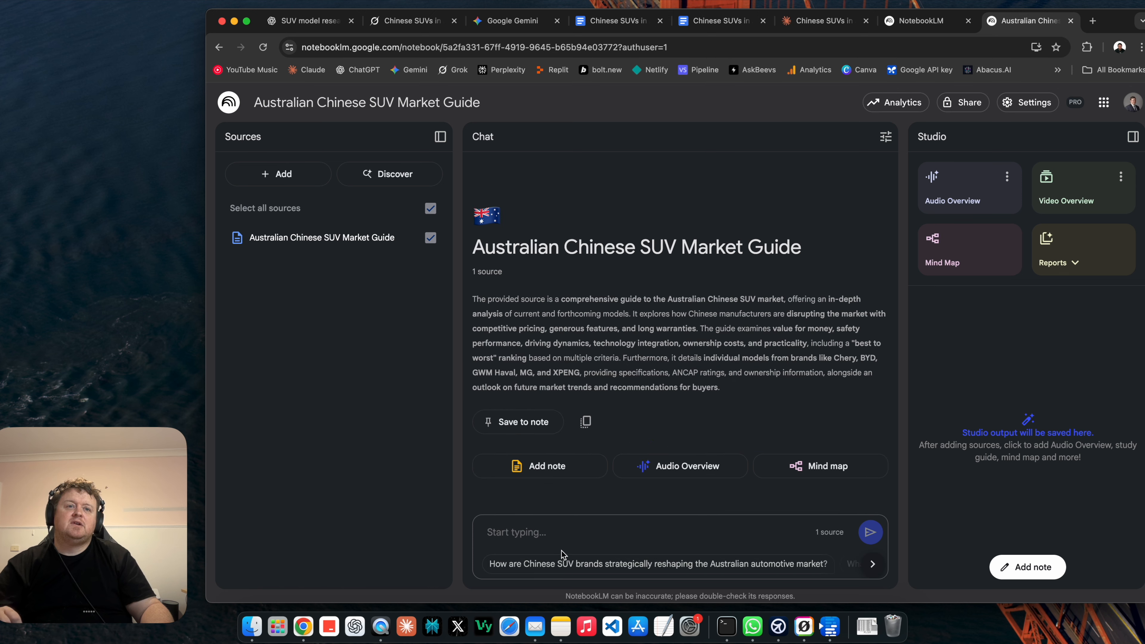
- Ask the notebook "if I wanted to buy an EV what is the best?", read the answer and generate a mind map
type("if I wanted to buy an EV what is the best?")
key("Return")
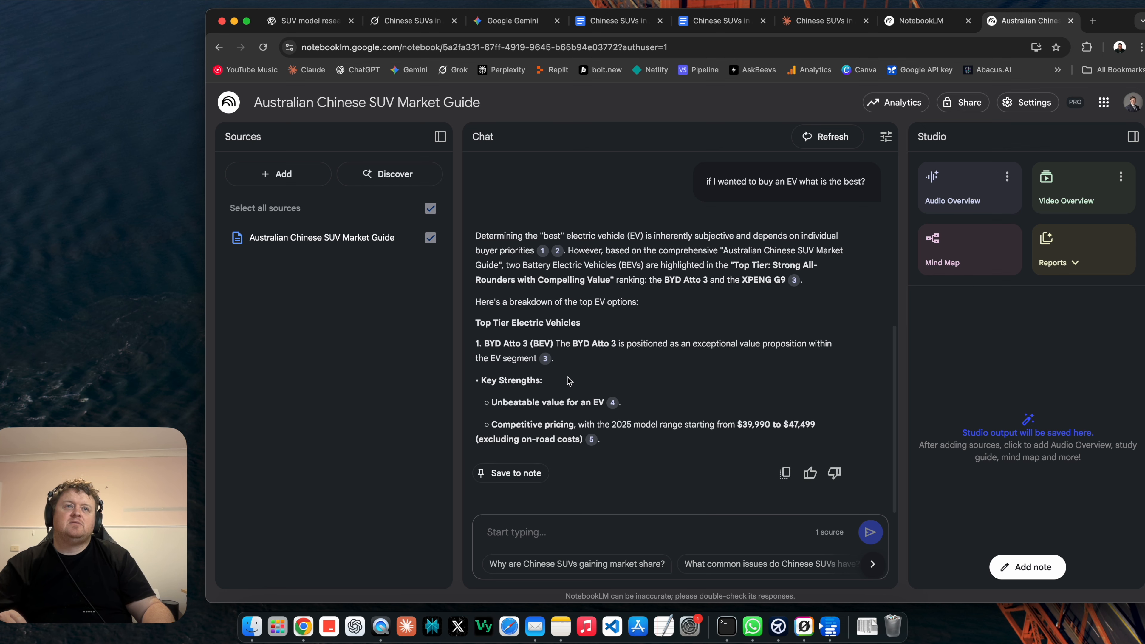
scroll(595, 391, "down", 3)
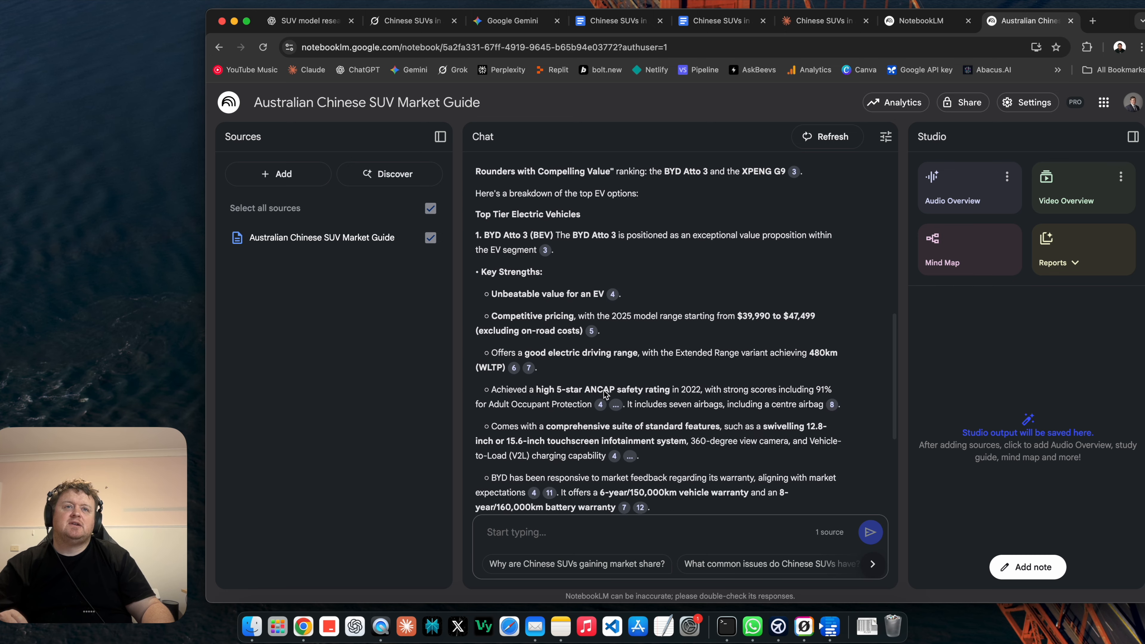
scroll(604, 390, "down", 15)
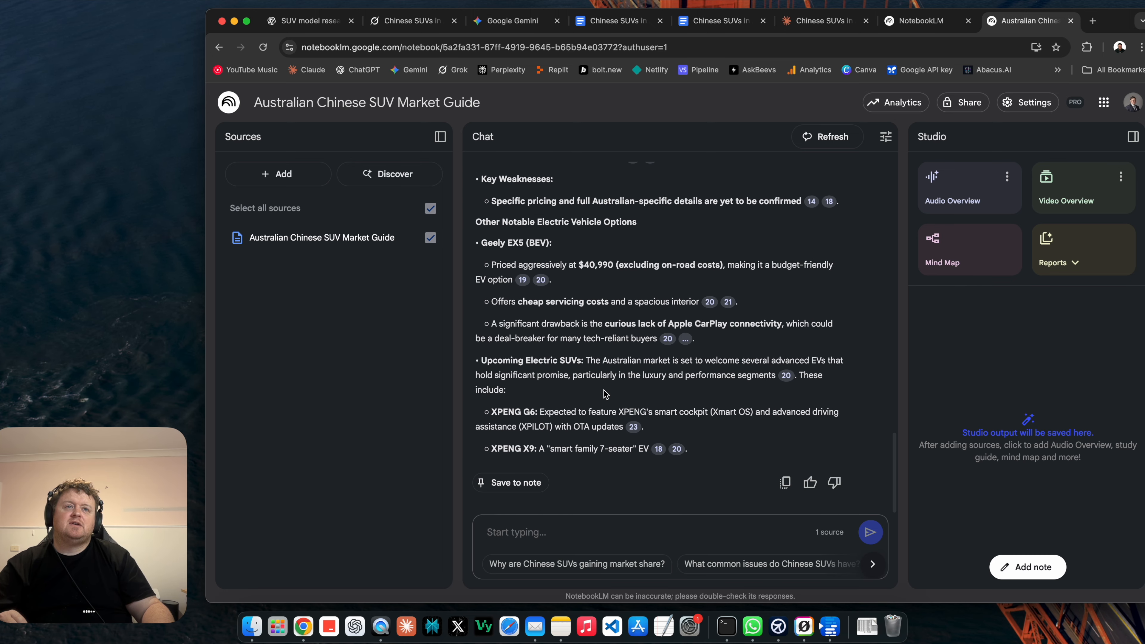
scroll(604, 393, "down", 7)
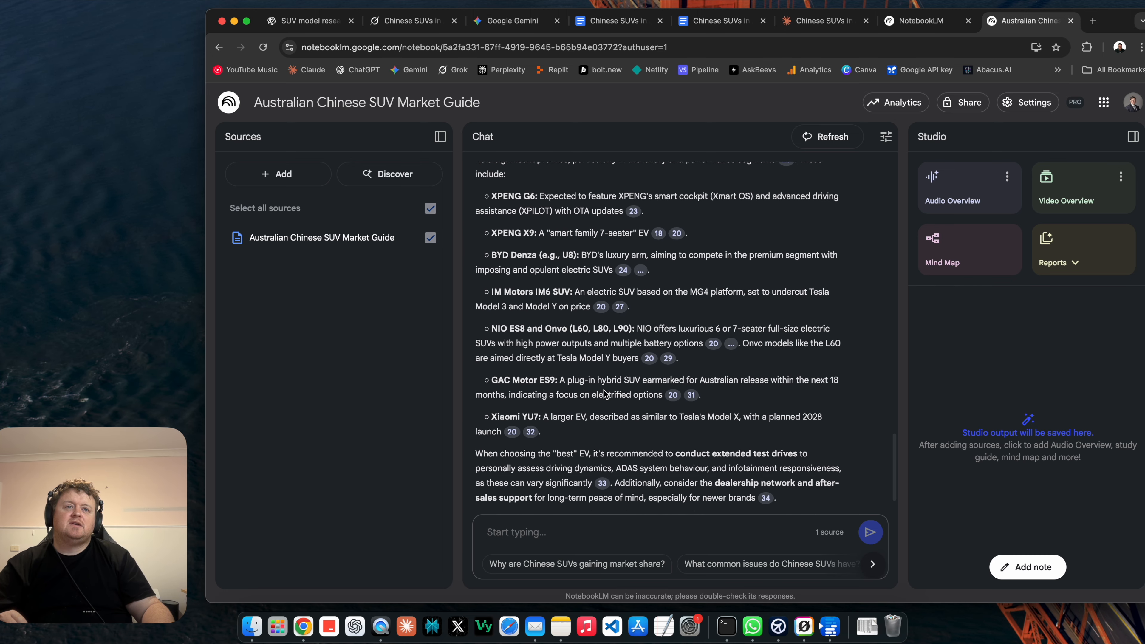
left_click(922, 256)
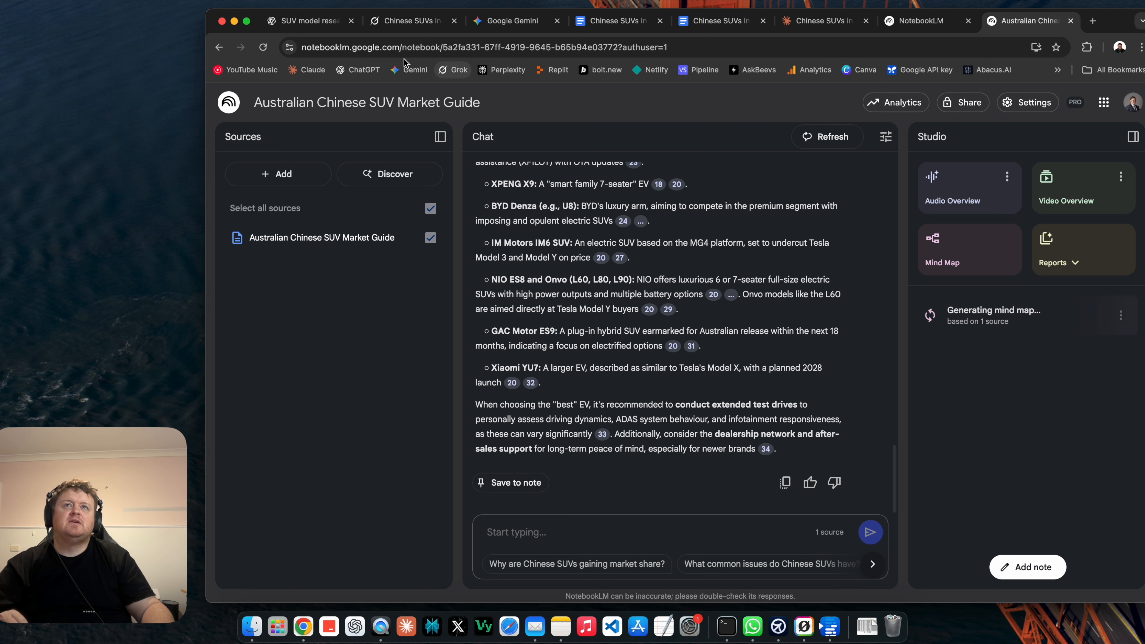
- Check the ChatGPT agent's live progress and review Grok's ranking criteria and scored SUV table
left_click(315, 24)
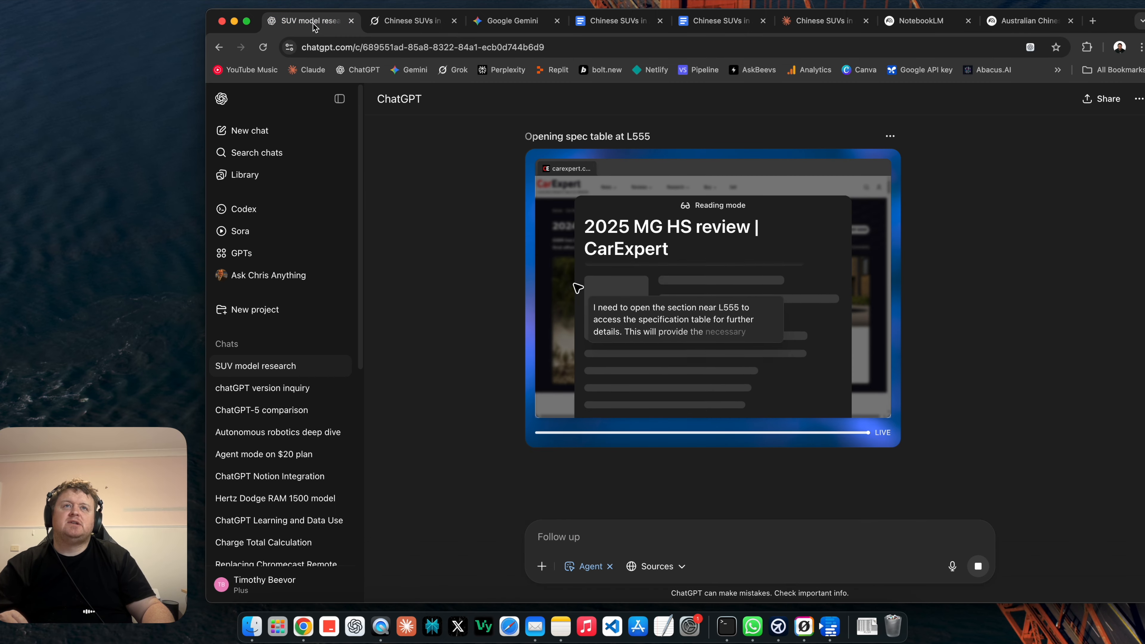
left_click(410, 25)
scroll(645, 340, "down", 3)
scroll(645, 340, "up", 15)
scroll(645, 340, "up", 20)
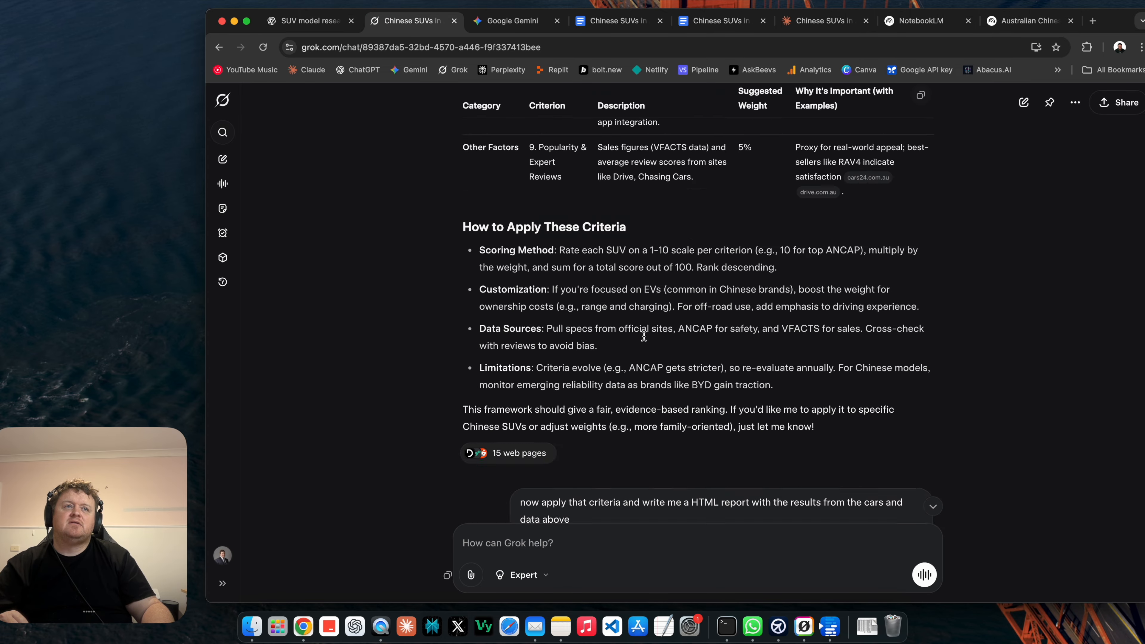
scroll(644, 340, "up", 5)
scroll(645, 340, "down", 20)
scroll(644, 341, "down", 20)
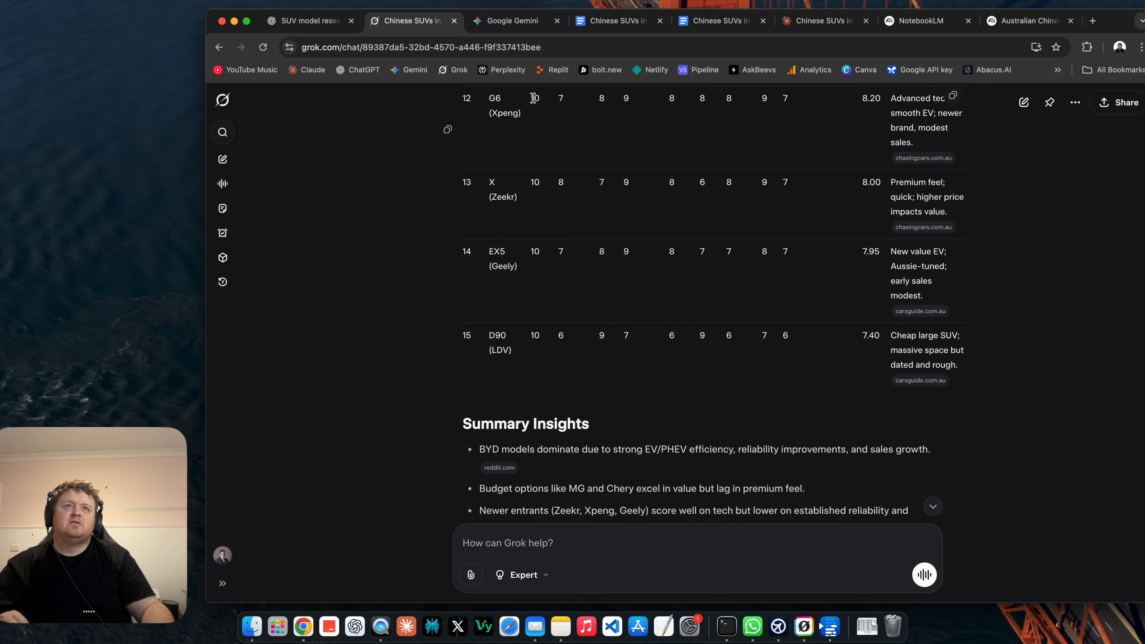
- Switch to Gemini's Chinese SUVs in Australia Research report and return to its Executive Summary
left_click(525, 22)
scroll(699, 330, "up", 5)
scroll(699, 331, "up", 20)
scroll(699, 326, "up", 20)
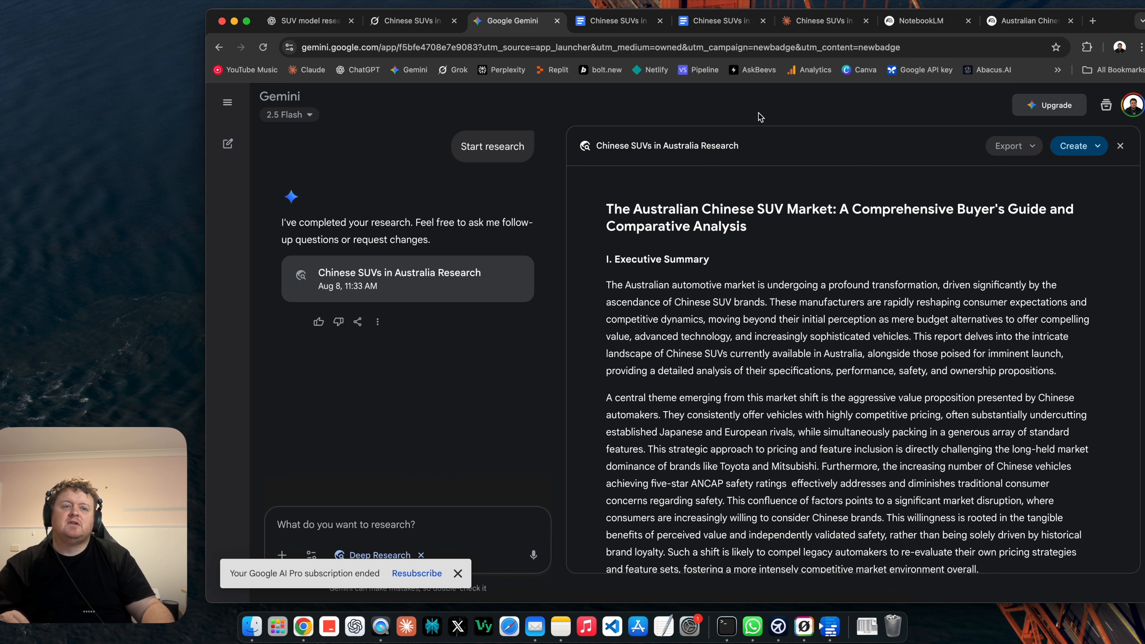
- In the Gemini CLI terminal, allow once the writing of chinese_suv_comparison.html and the edits adding the BYD Atto 2 and BYD Sealion 6
left_click(727, 628)
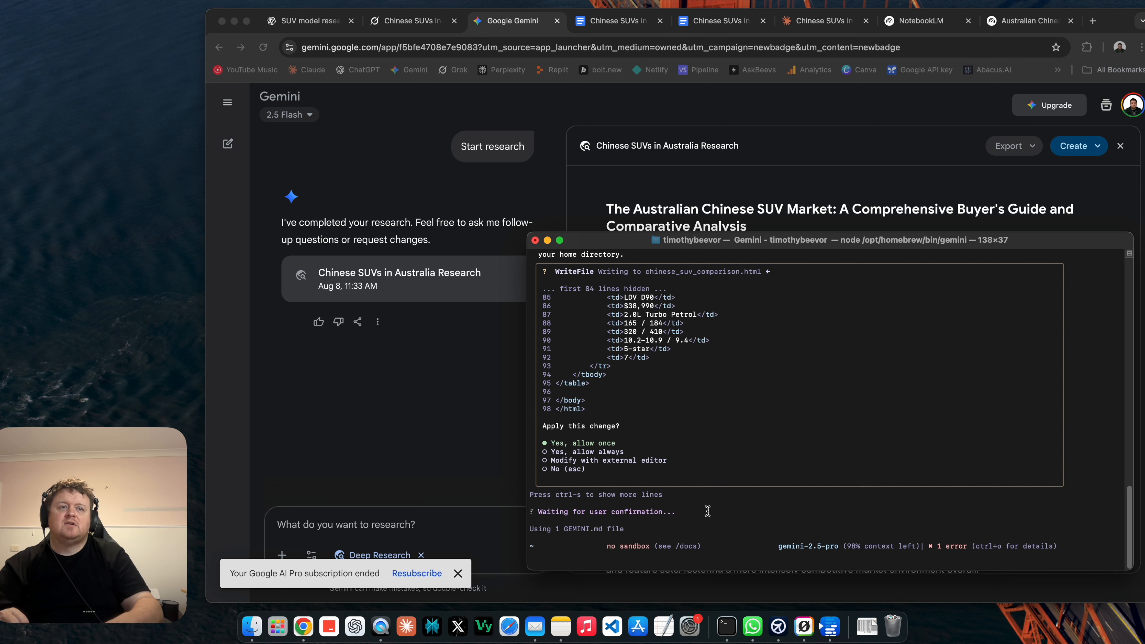
key("Return")
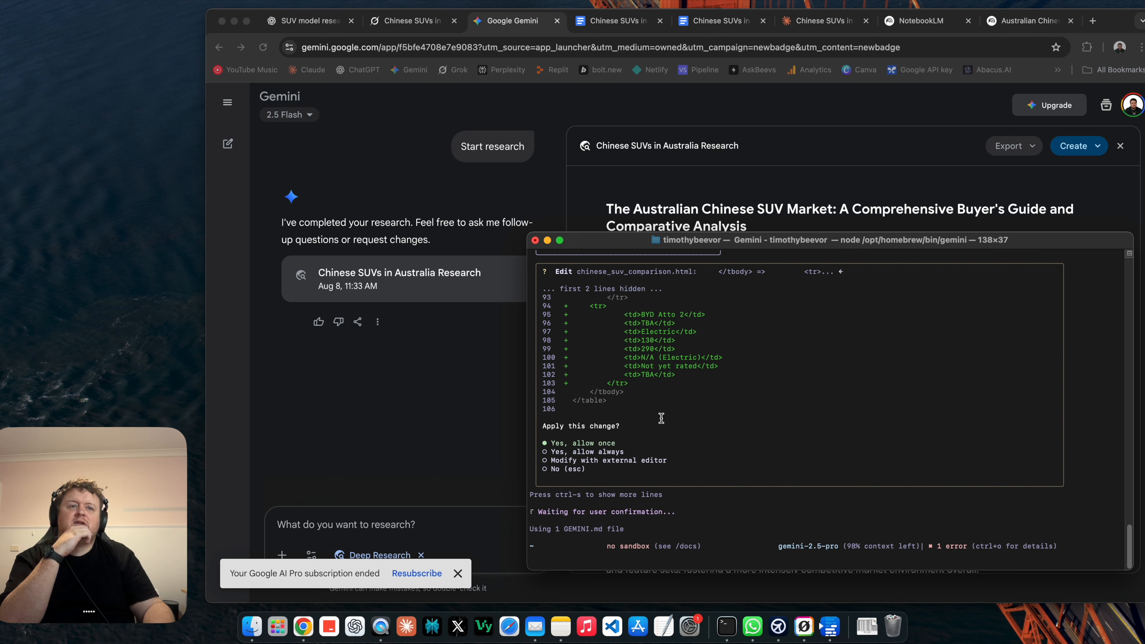
key("Return")
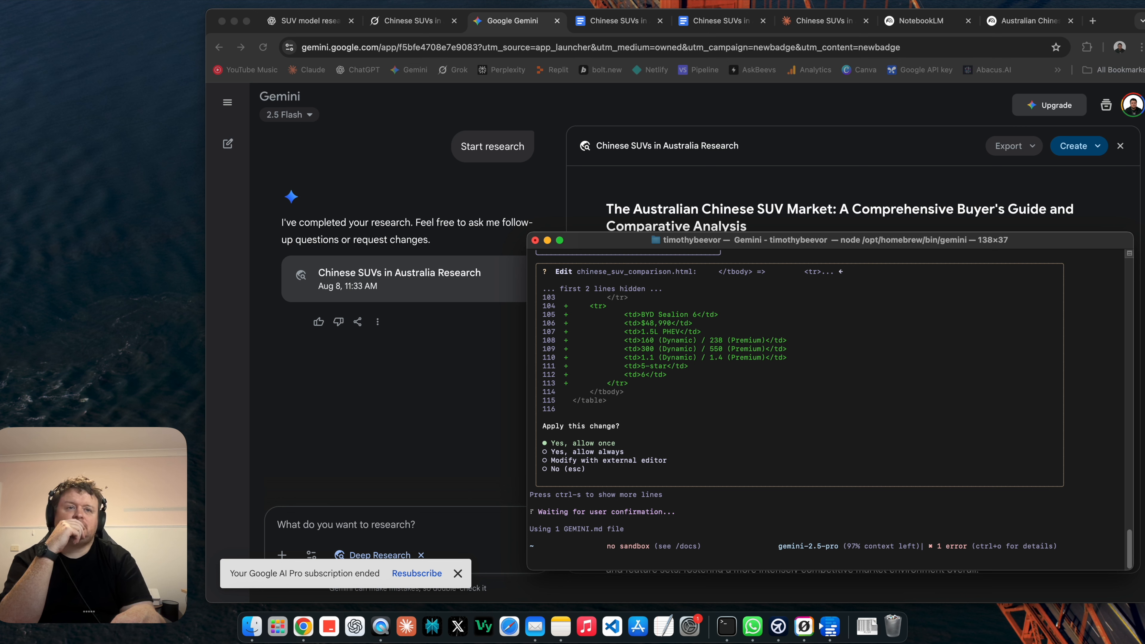
key("Return")
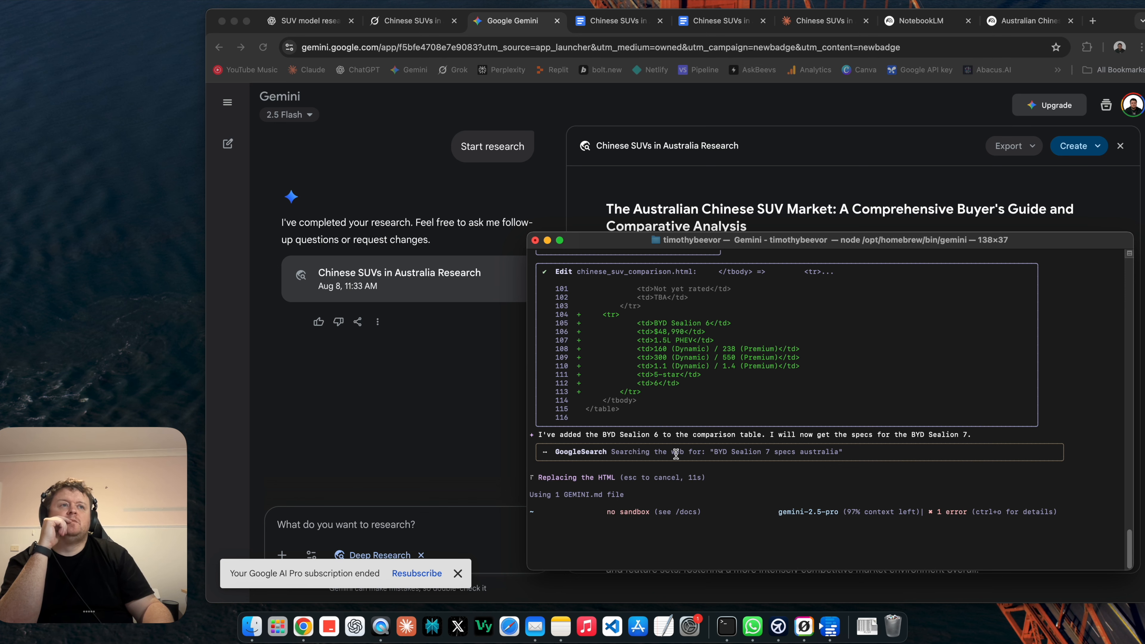
- Resize the Gemini CLI terminal window to about 124×38 and reposition it so it peeks out beside the browser
left_click_drag(731, 245, 204, 91)
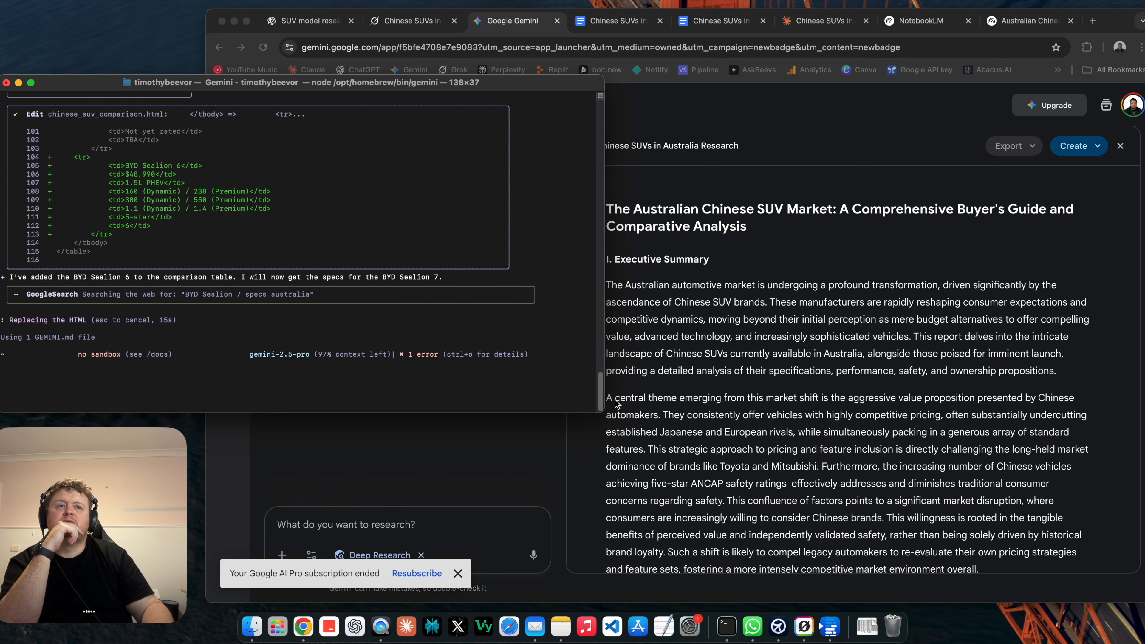
left_click_drag(603, 411, 545, 422)
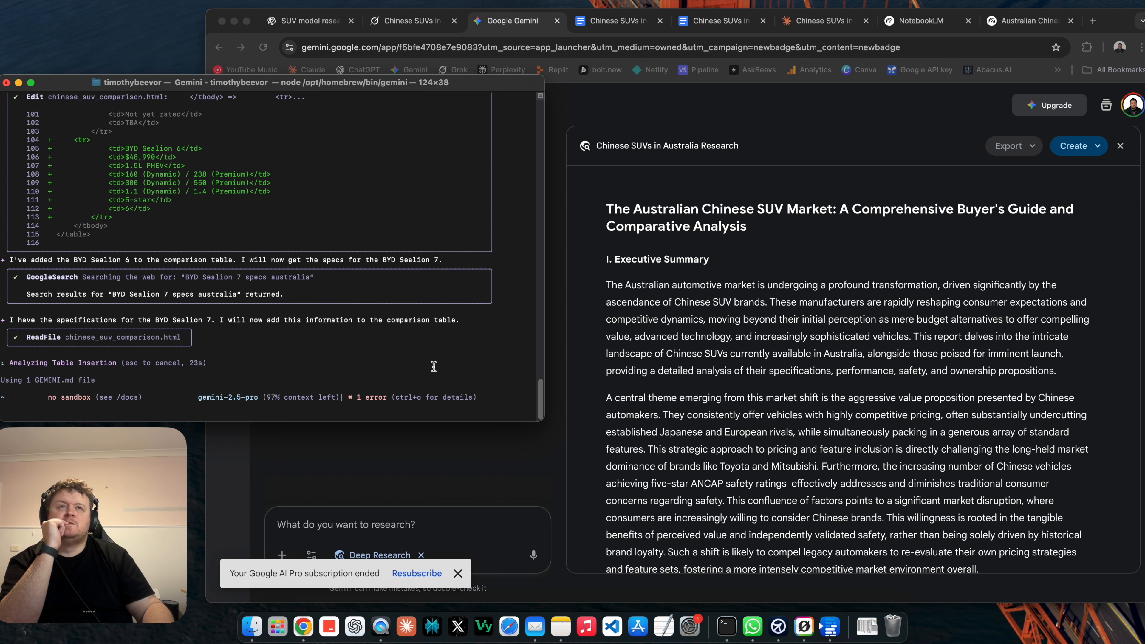
left_click_drag(438, 85, 975, 202)
left_click_drag(707, 194, 238, 203)
- Check the ChatGPT agent's progress again, reread Grok's Summary Insights and Ranked Results, and return to Gemini's report
left_click(306, 23)
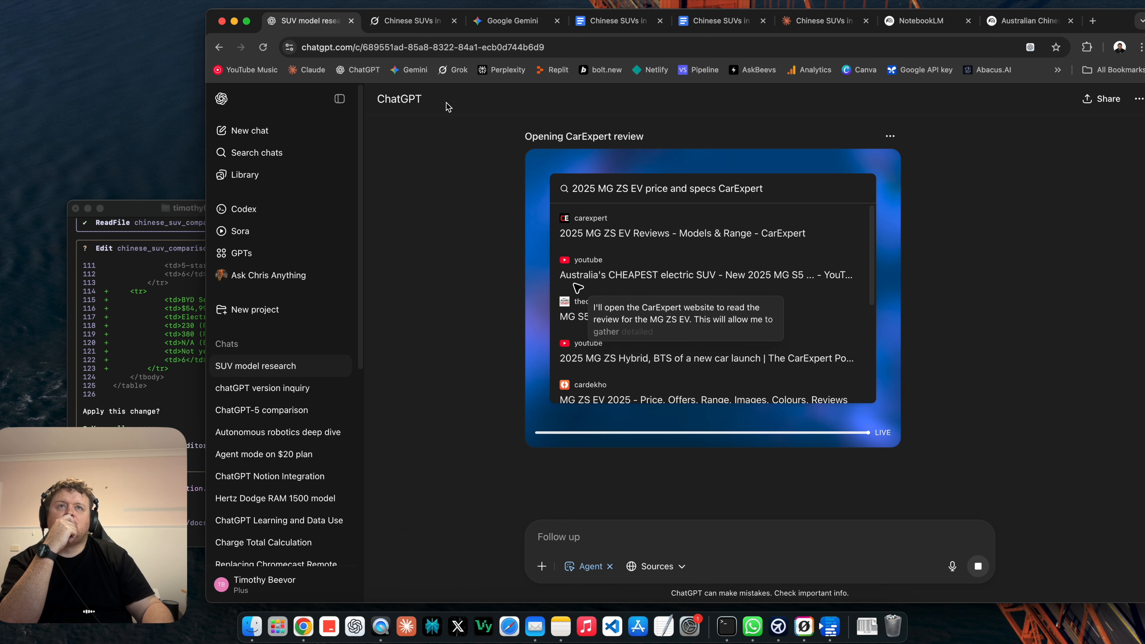
left_click(411, 21)
scroll(592, 296, "down", 3)
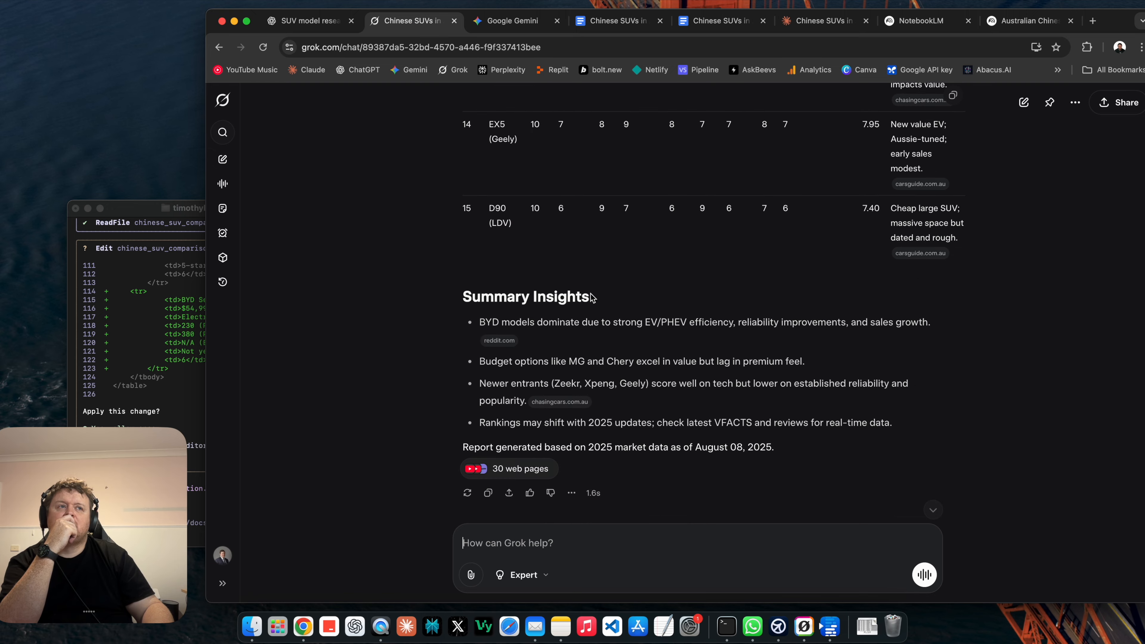
scroll(592, 296, "up", 15)
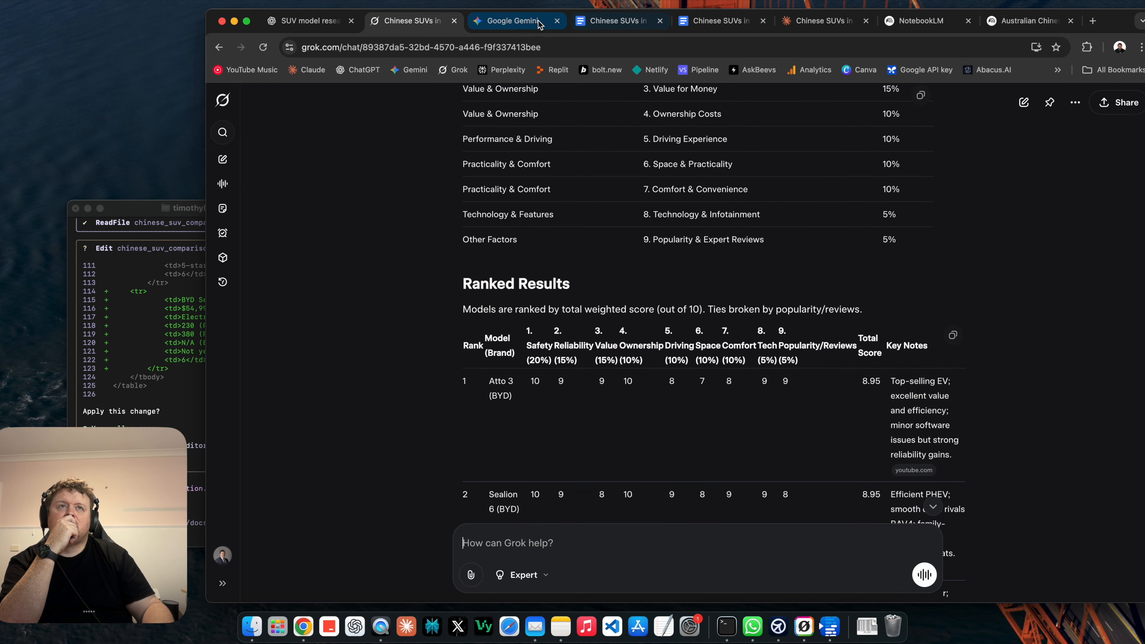
left_click(513, 21)
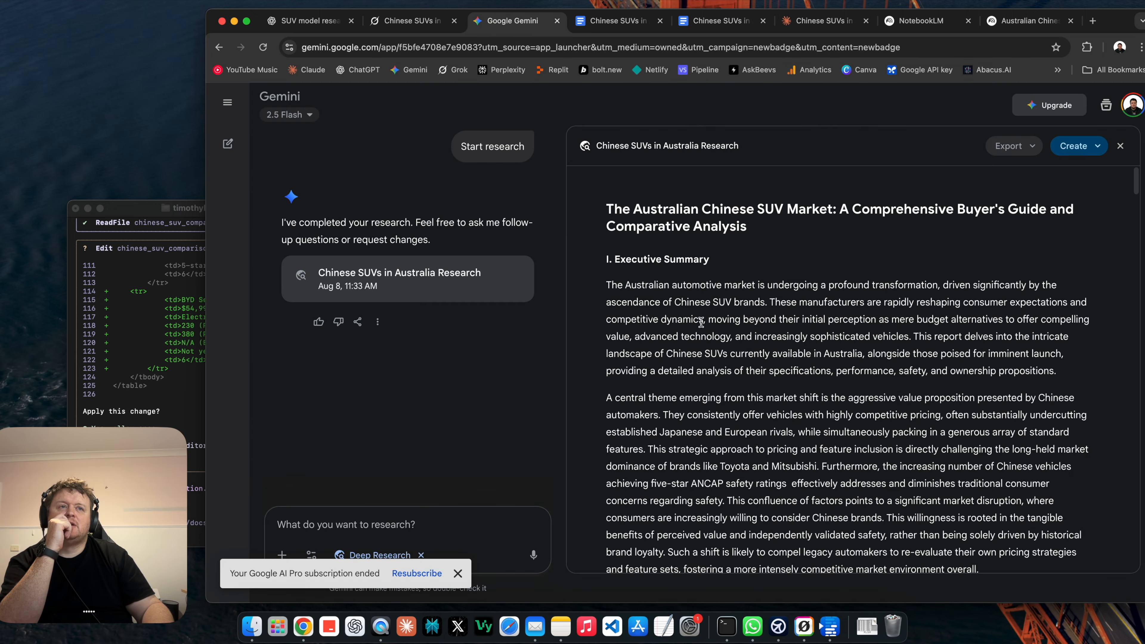
- Skim Gemini's report down to the Future Models section and browse the notebooks on NotebookLM's home page
scroll(701, 322, "down", 20)
scroll(701, 322, "down", 20)
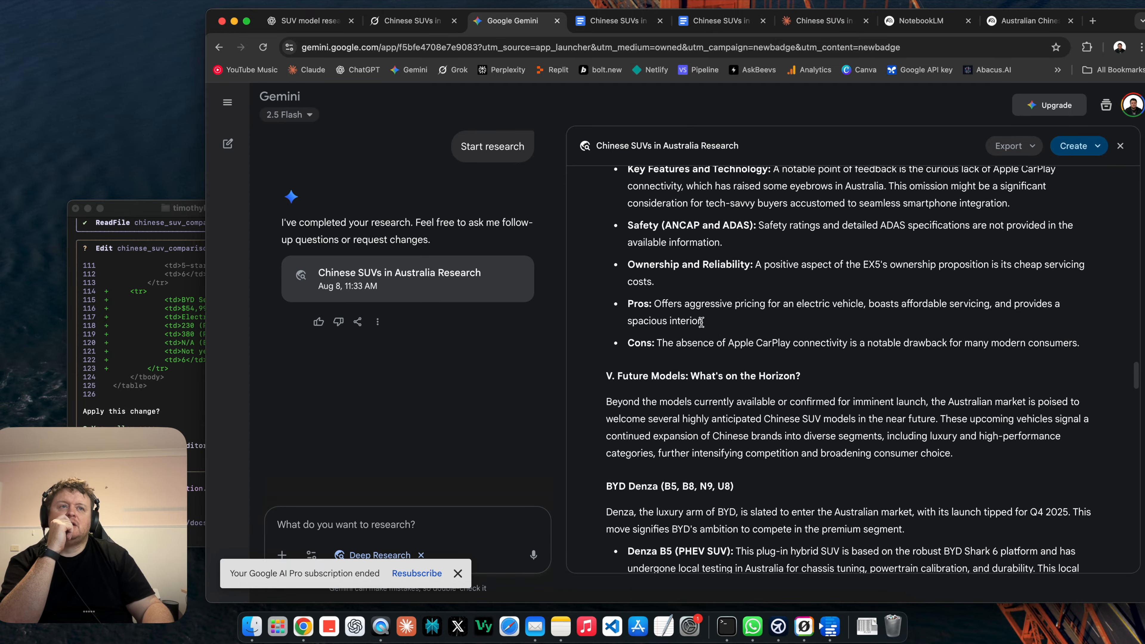
left_click(933, 27)
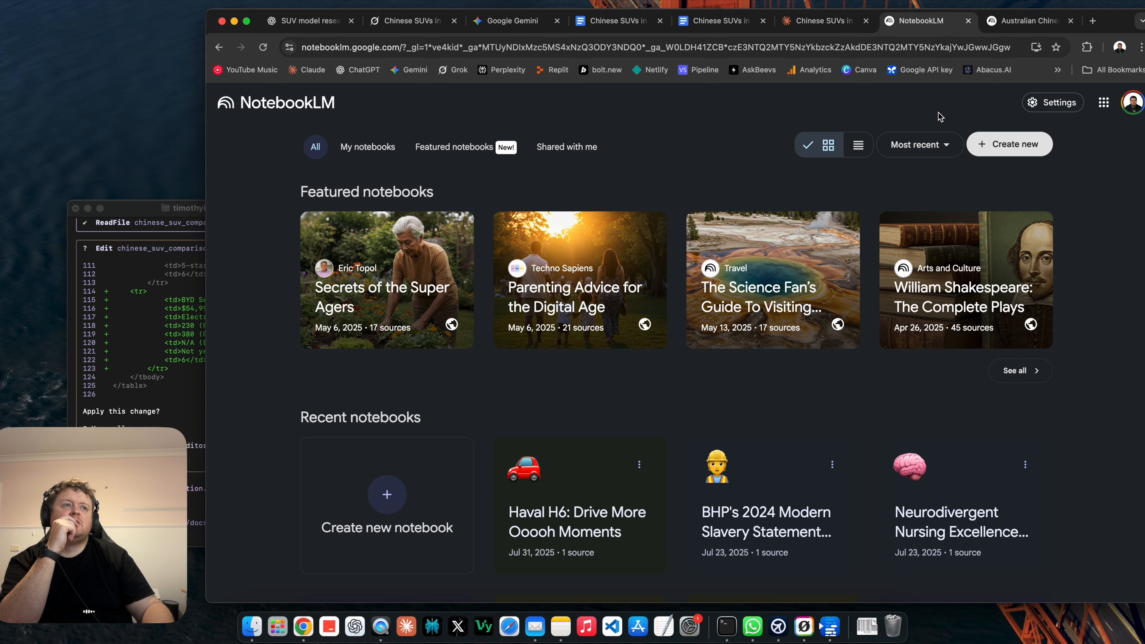
scroll(942, 120, "down", 10)
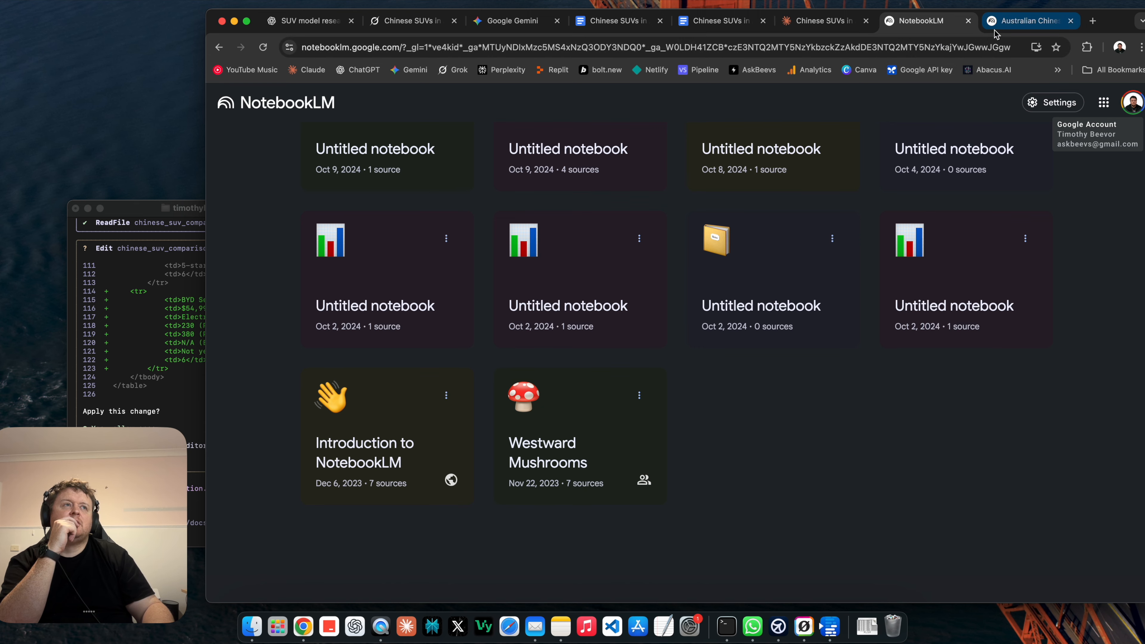
- In the Australian Chinese SUV Market Guide notebook, generate a mind map and open the Australian Chinese SUV Market Transformation map
left_click(1030, 23)
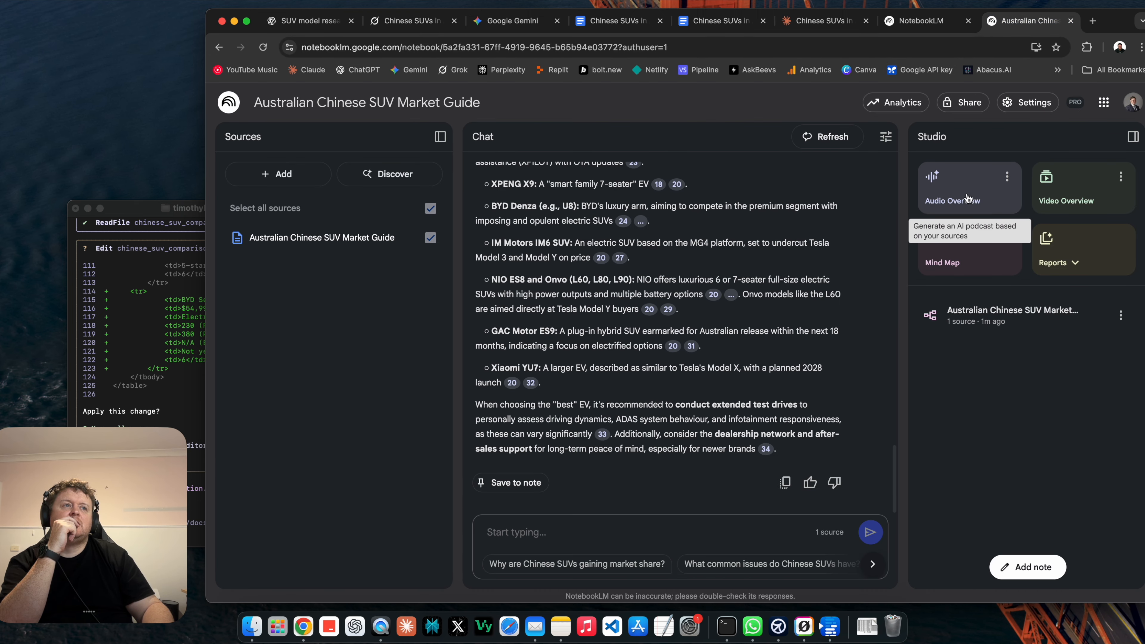
left_click(964, 258)
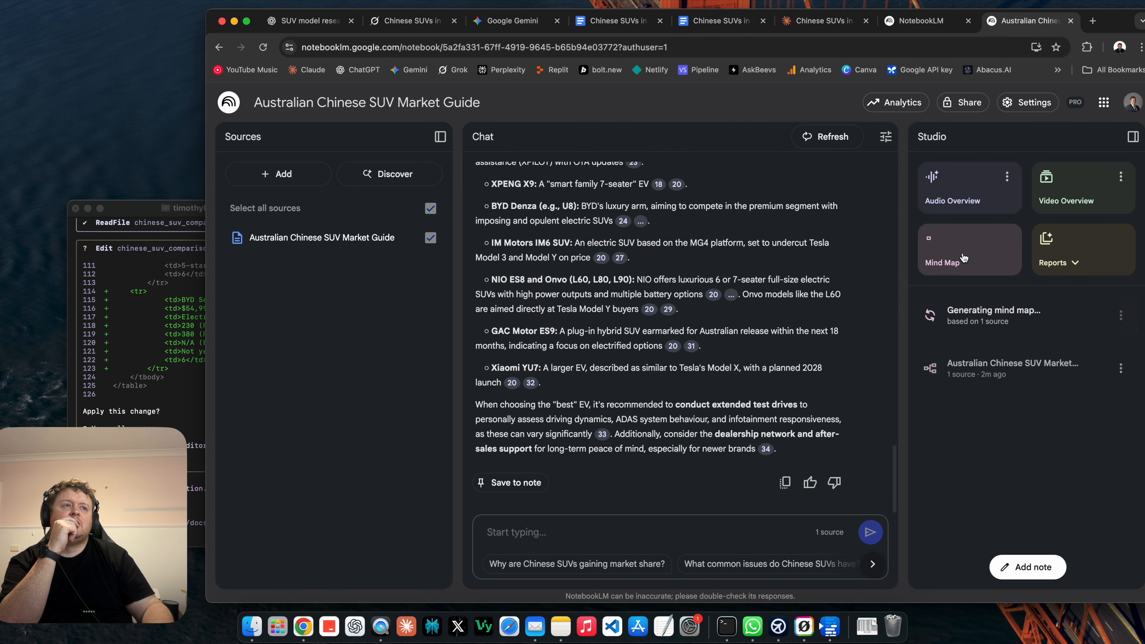
left_click(994, 360)
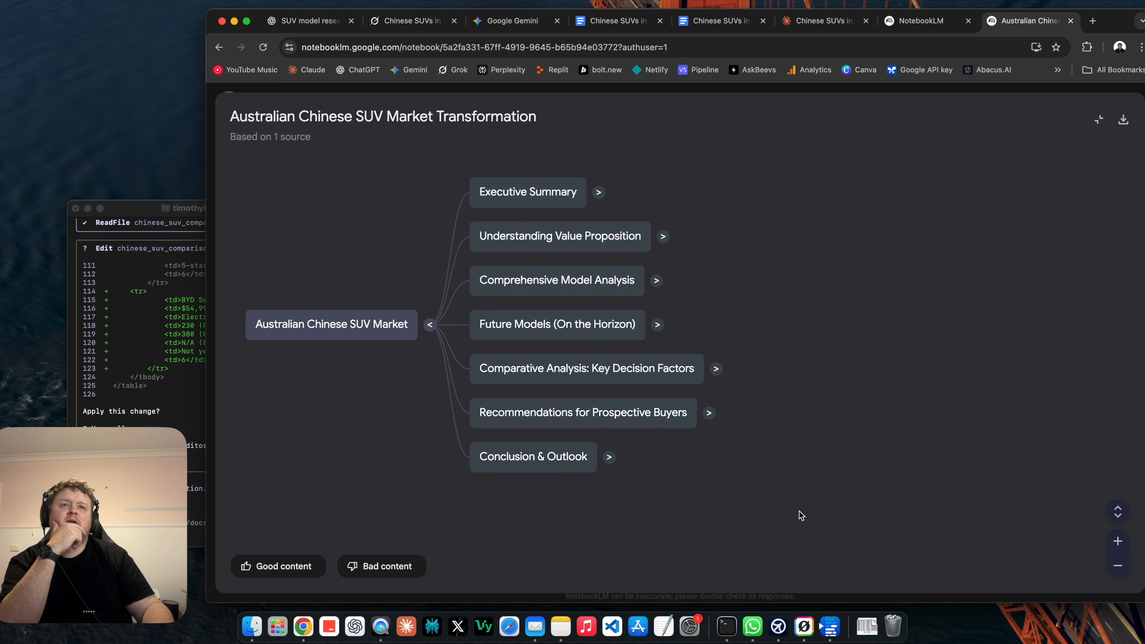
- Expand all seven main branches of the mind map, from Executive Summary to Conclusion & Outlook
left_click(621, 200)
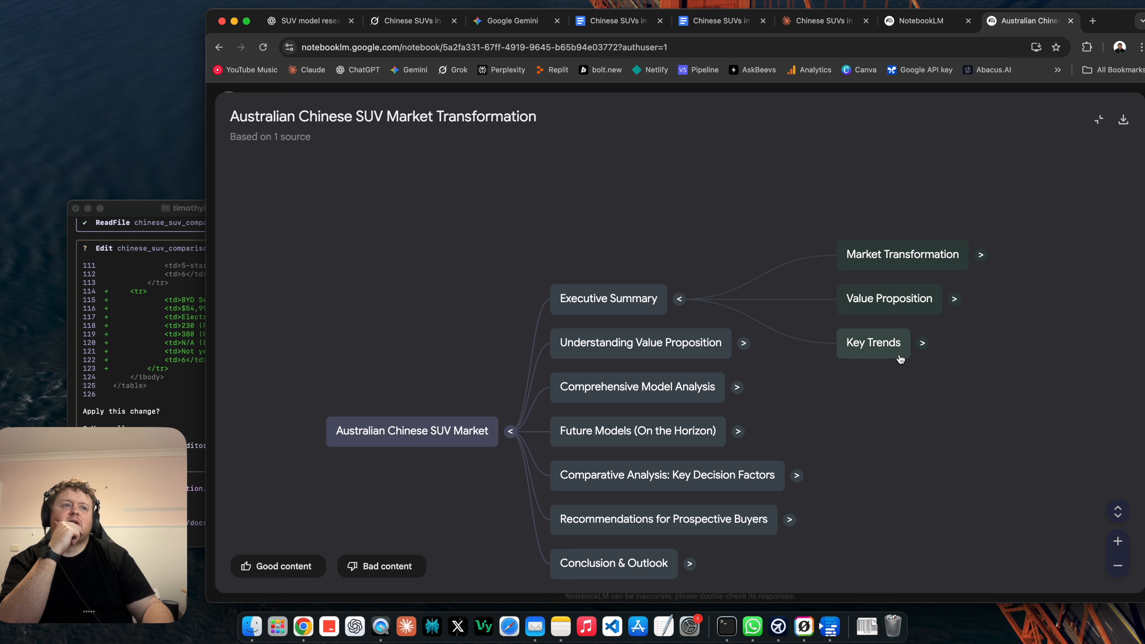
left_click(742, 344)
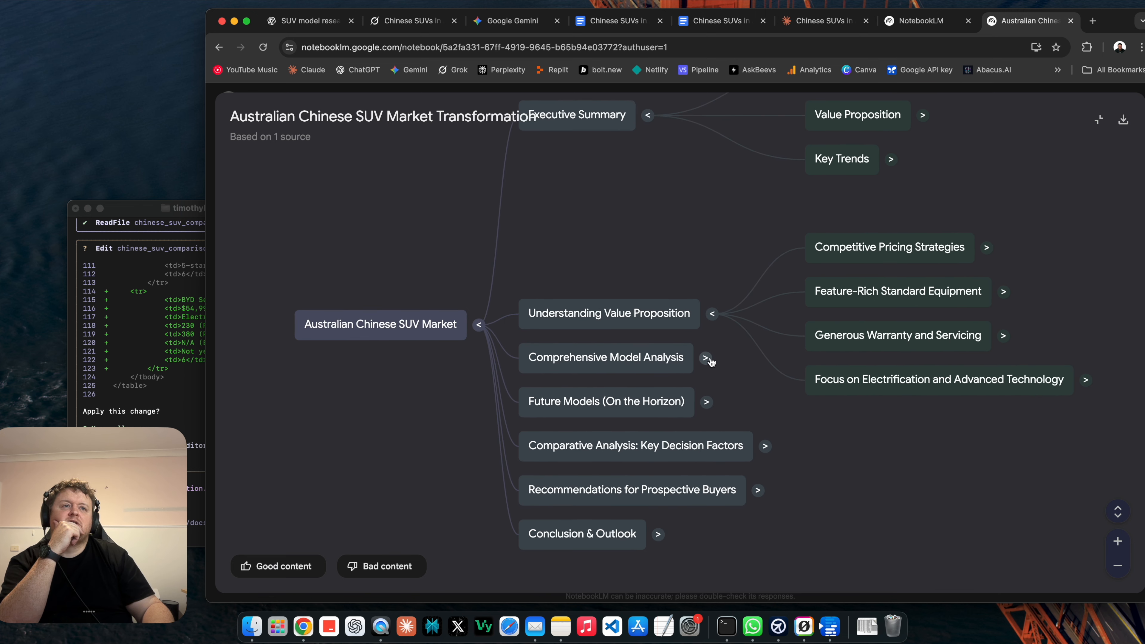
left_click(705, 358)
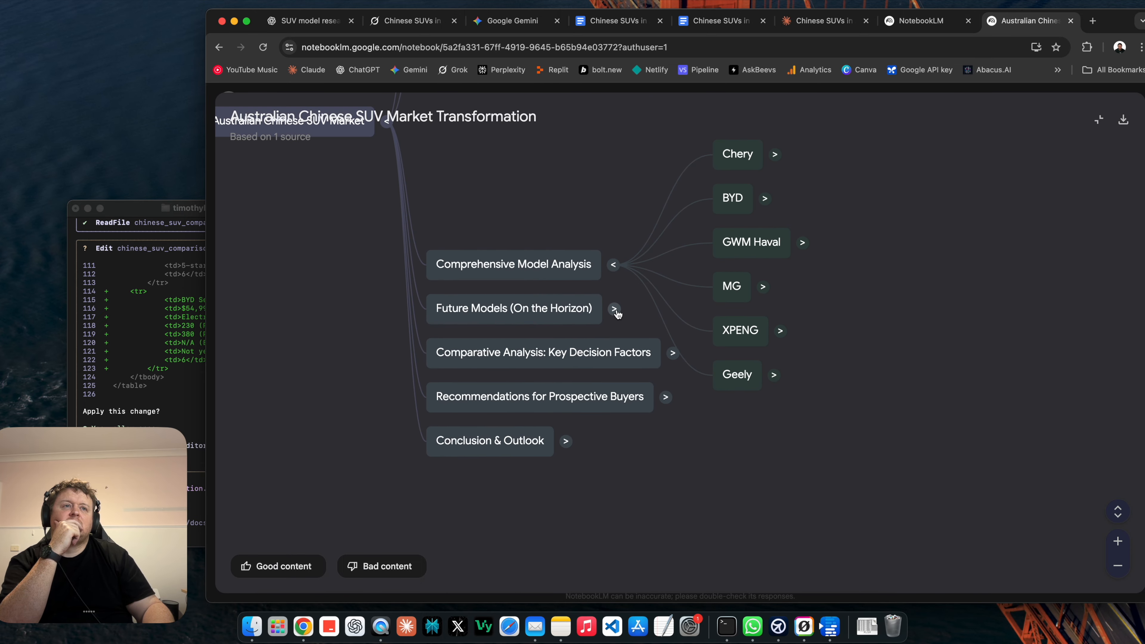
left_click(613, 310)
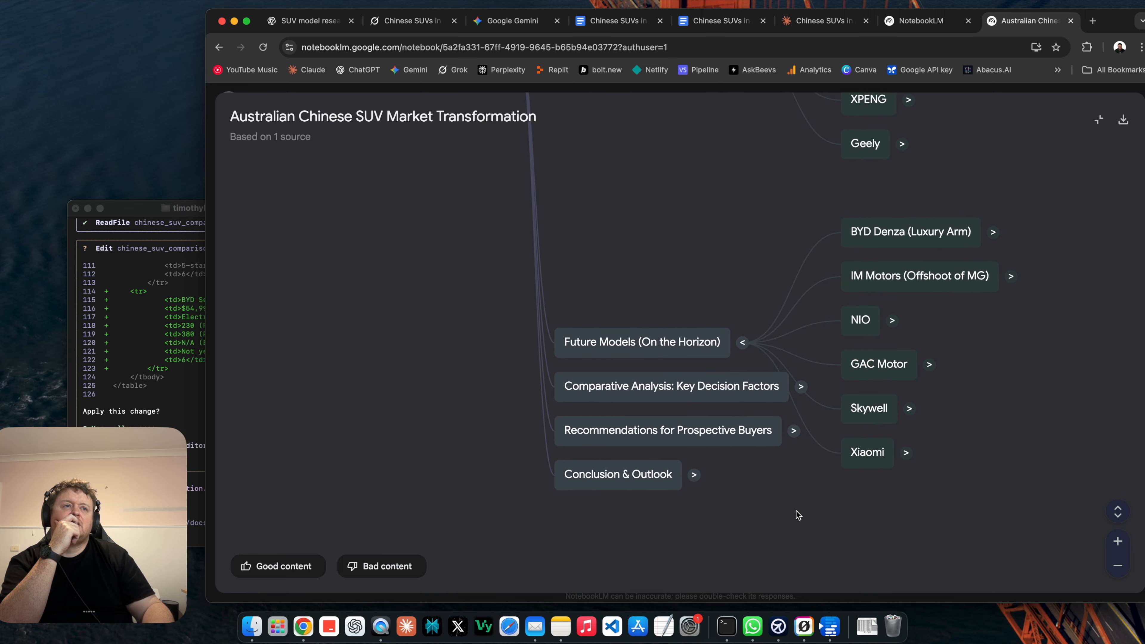
left_click(659, 341)
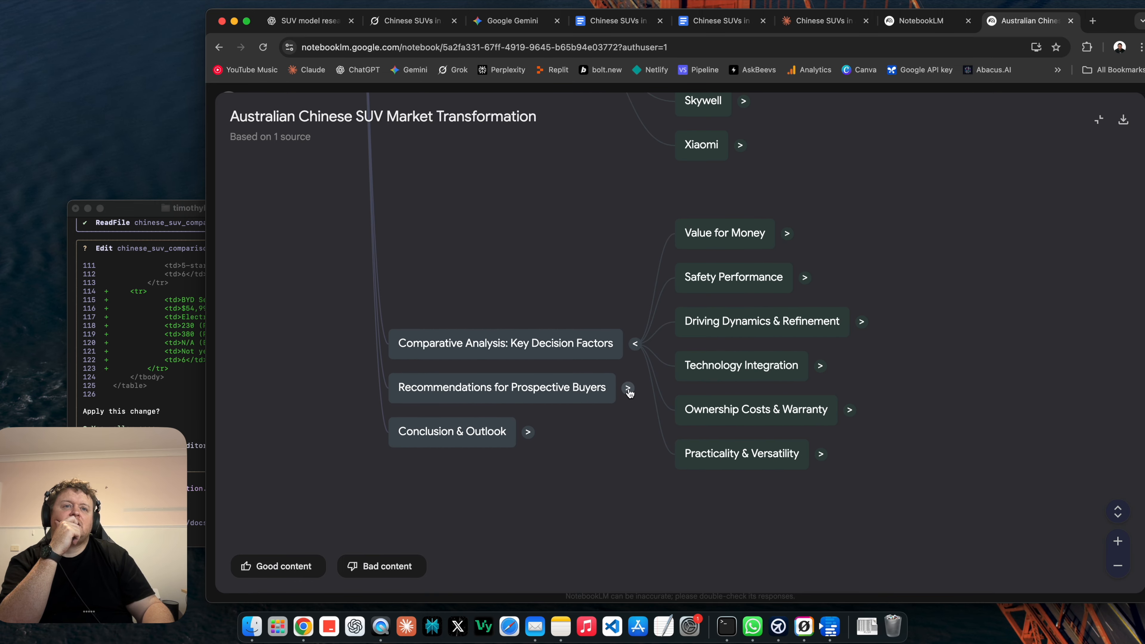
left_click(629, 390)
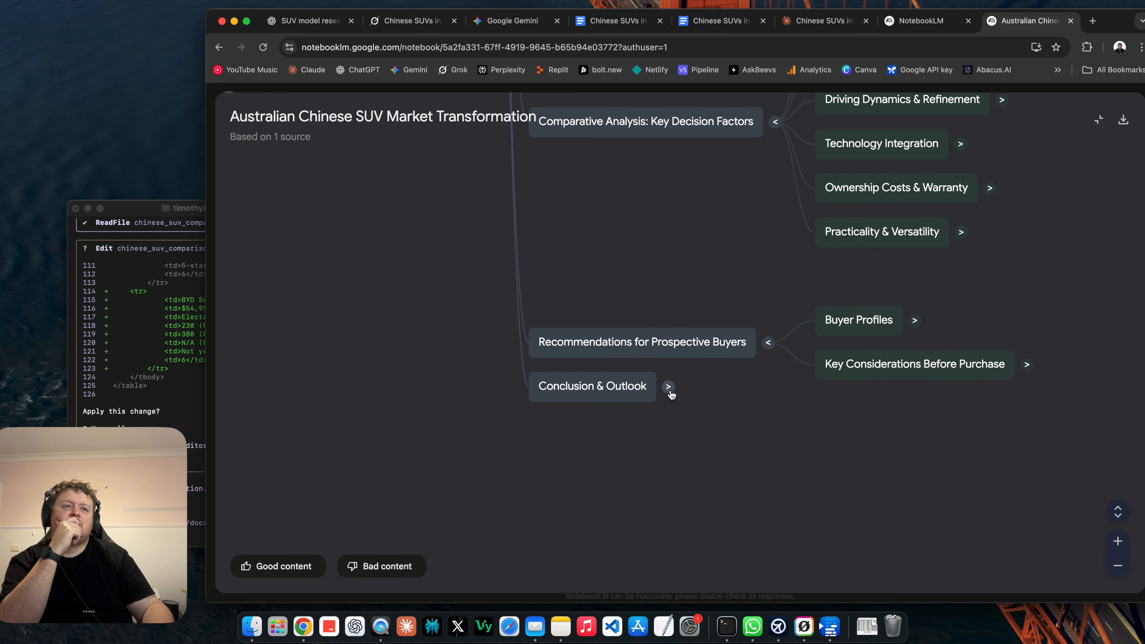
left_click(669, 388)
- Under Comprehensive Model Analysis, expand the Chery, BYD, GWM Haval, MG, XPENG and Geely brand nodes
scroll(642, 561, "up", 15)
scroll(698, 484, "up", 15)
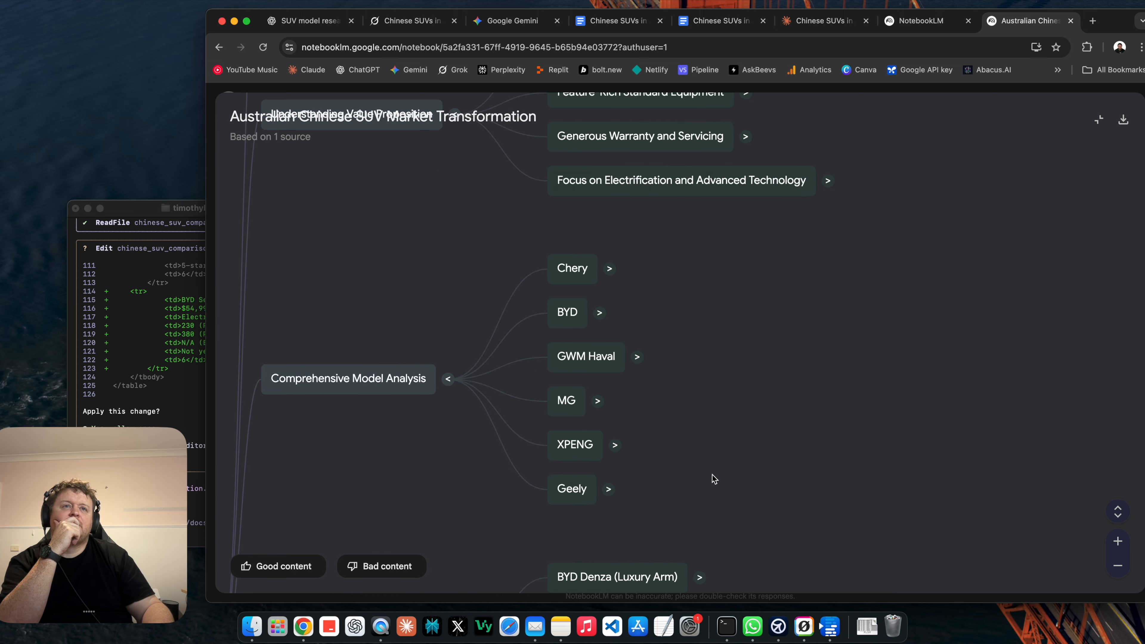
left_click(609, 269)
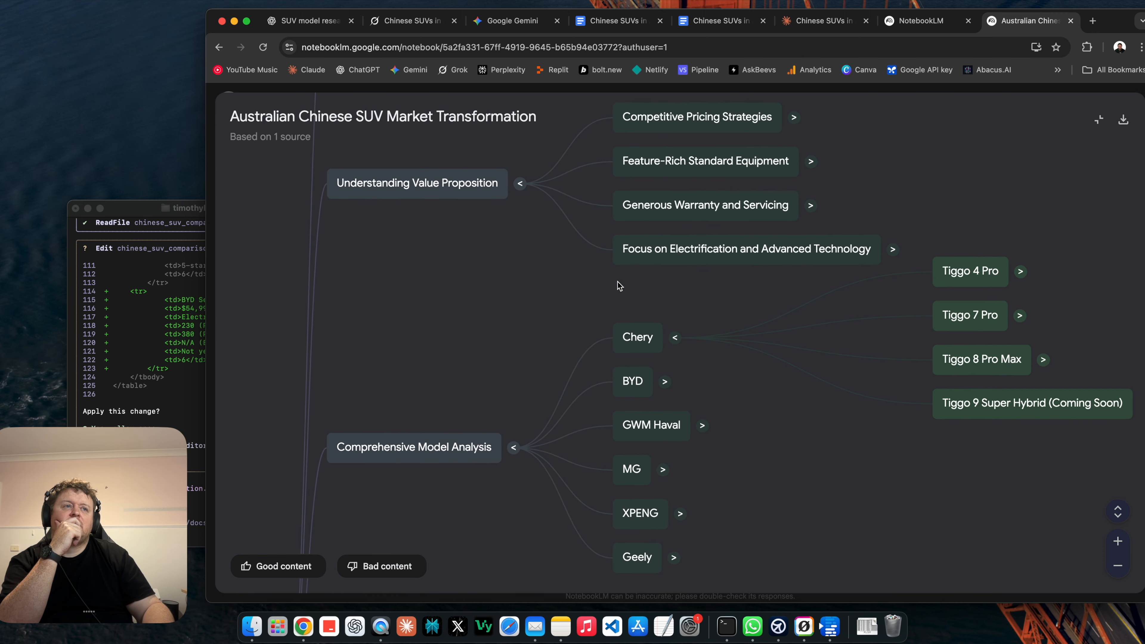
left_click(674, 387)
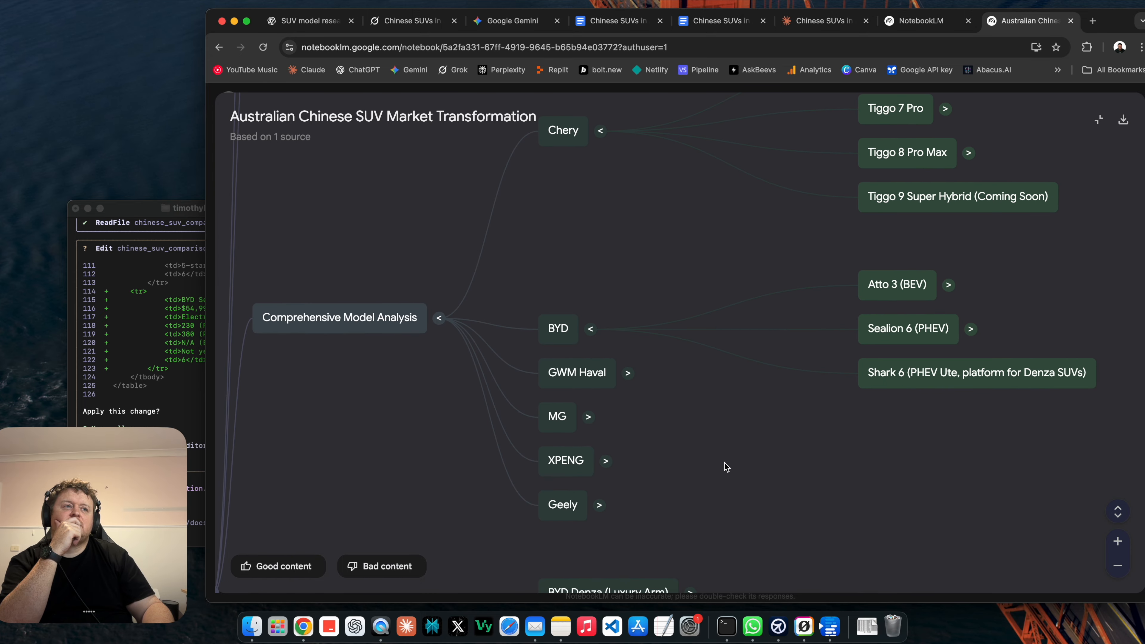
left_click(626, 373)
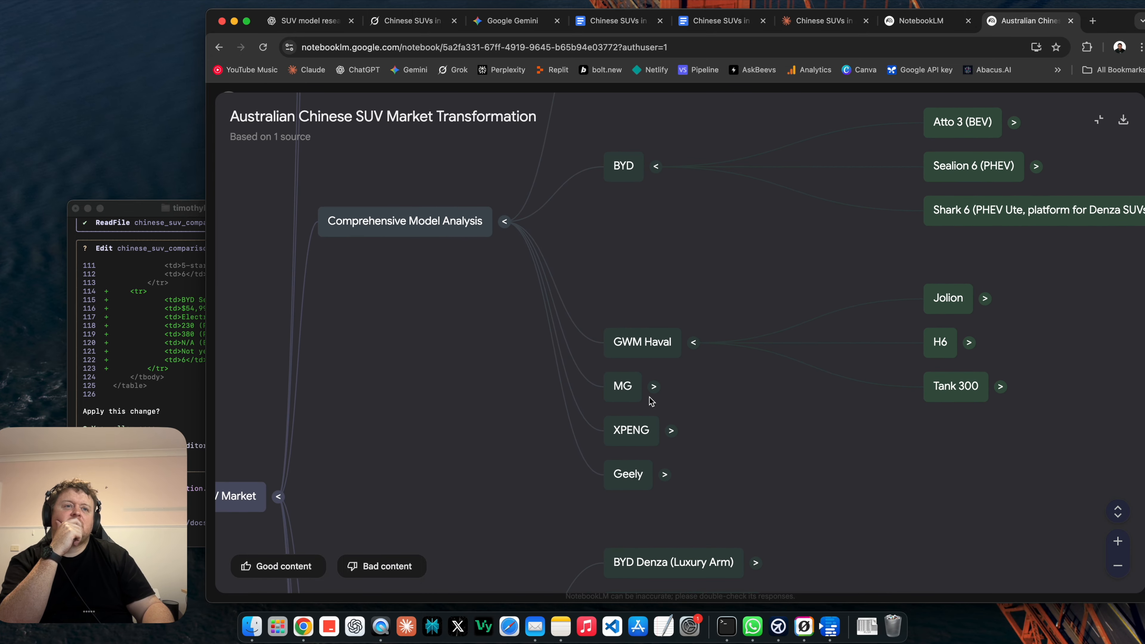
left_click(653, 389)
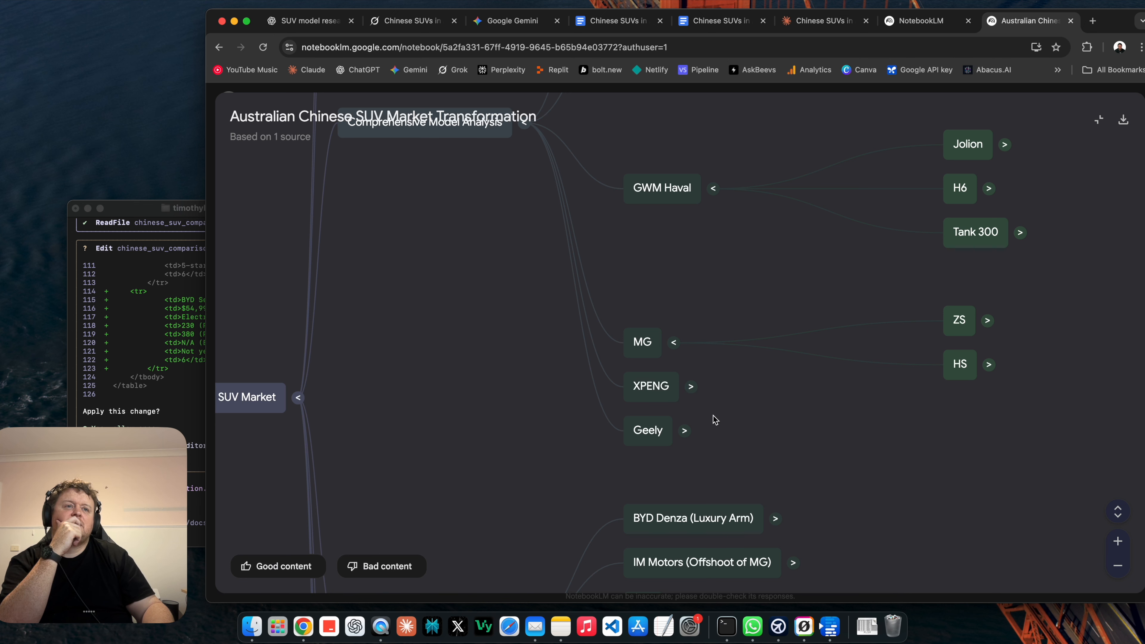
left_click(691, 388)
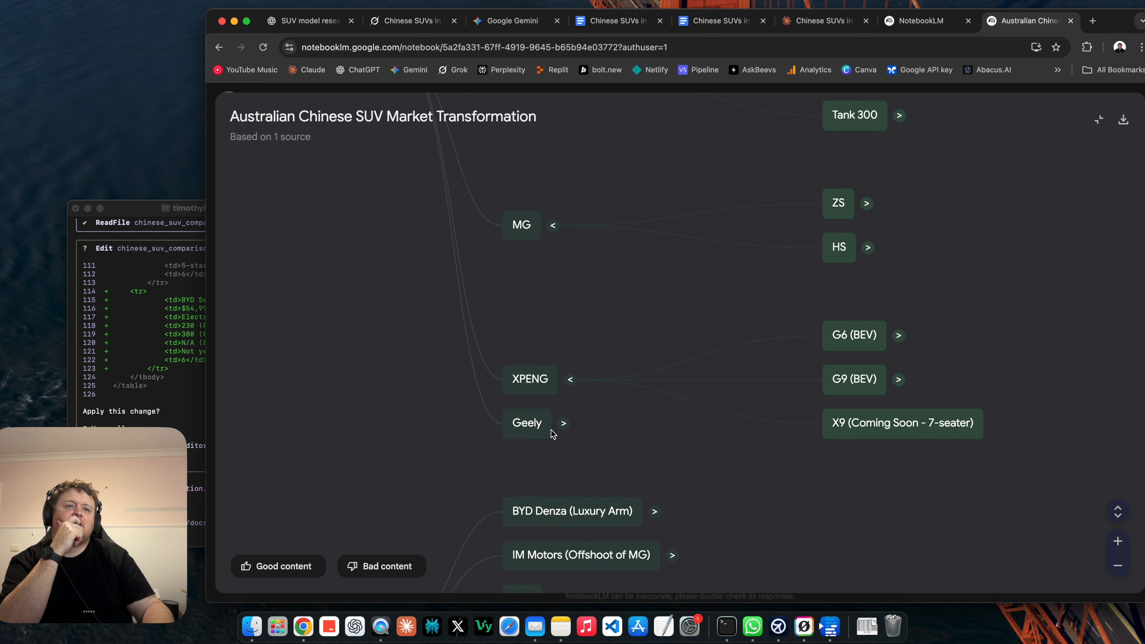
left_click(563, 424)
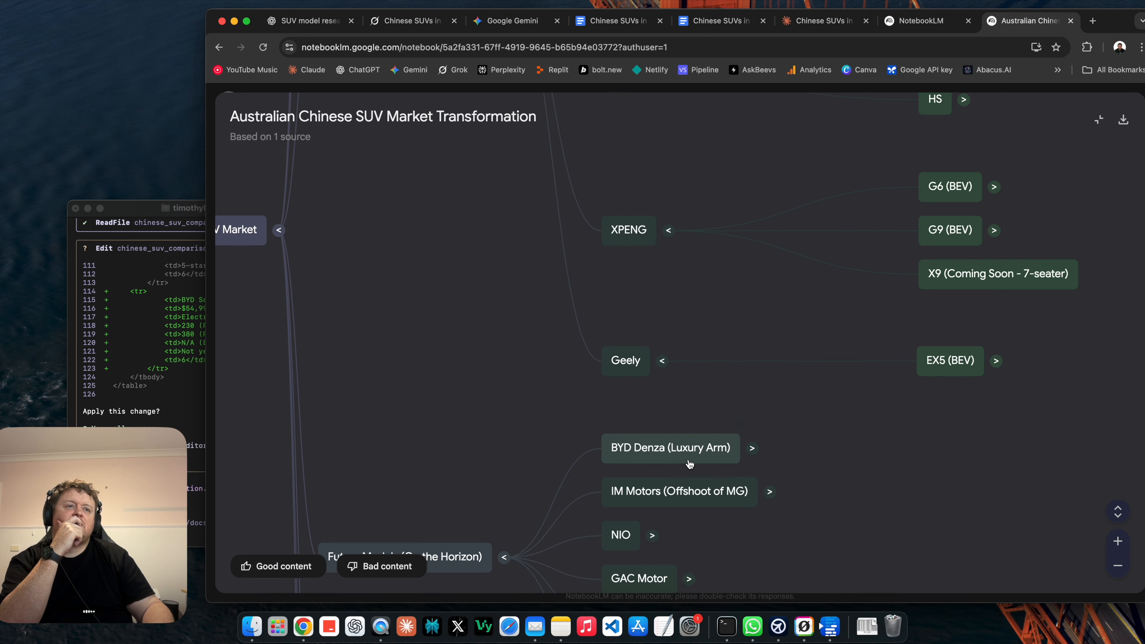
- Expand XPENG's G6 (BEV) node and have the chat discuss its "Electric SUV, available to order" topic
left_click_drag(783, 547, 595, 605)
left_click(680, 344)
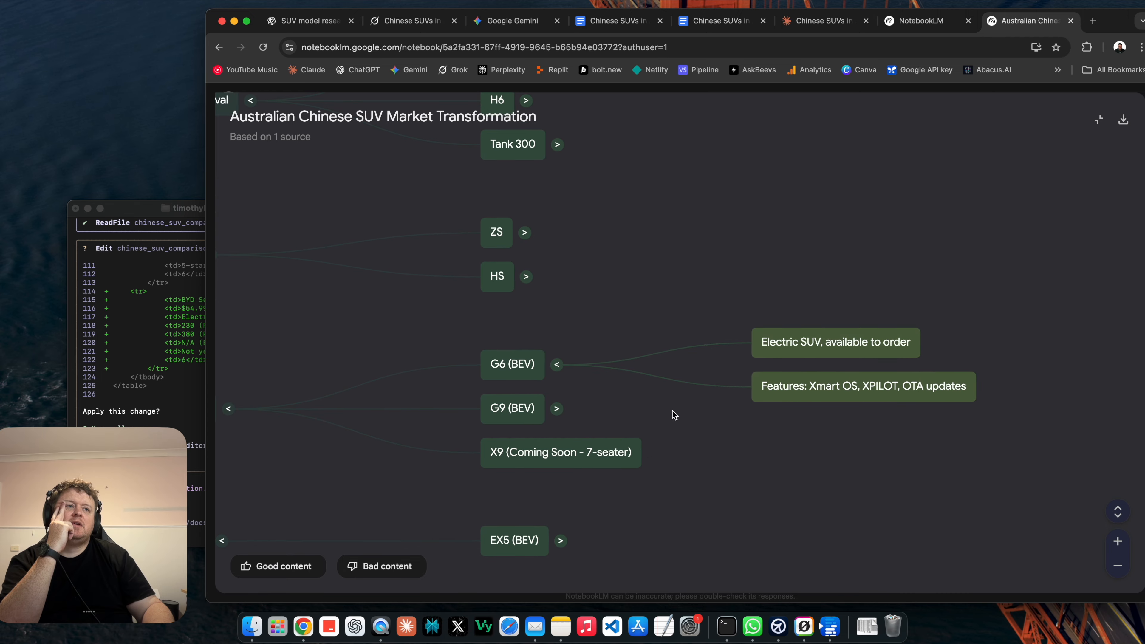
left_click(798, 343)
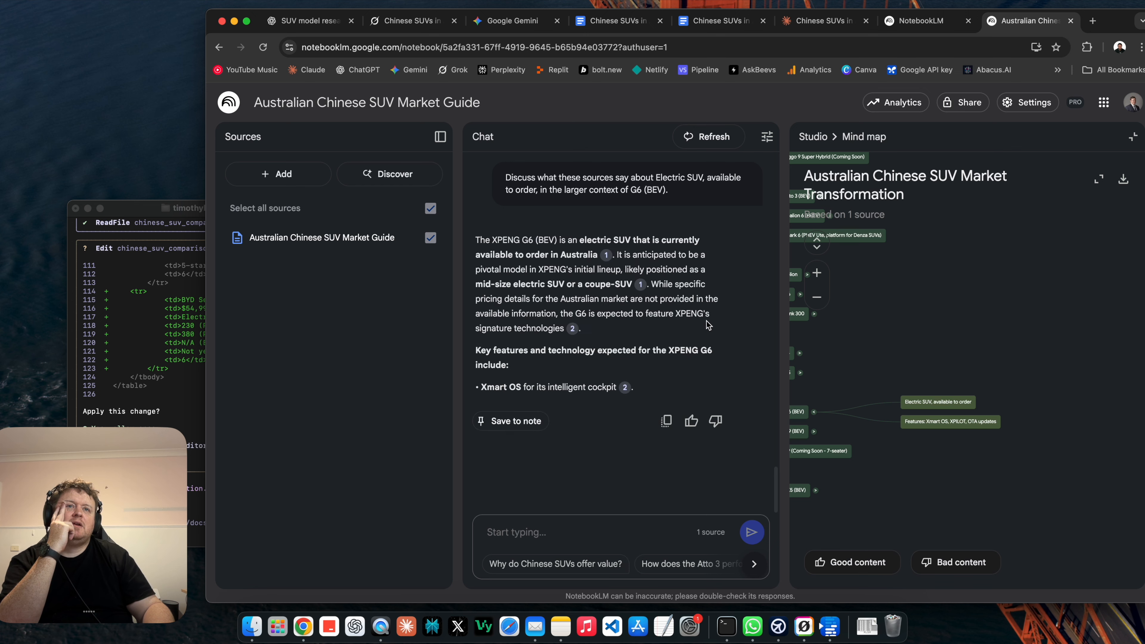
- Read the chat's answer about the XPENG G6 and look over the expanded branches of the mind map
scroll(701, 333, "down", 3)
scroll(698, 343, "down", 3)
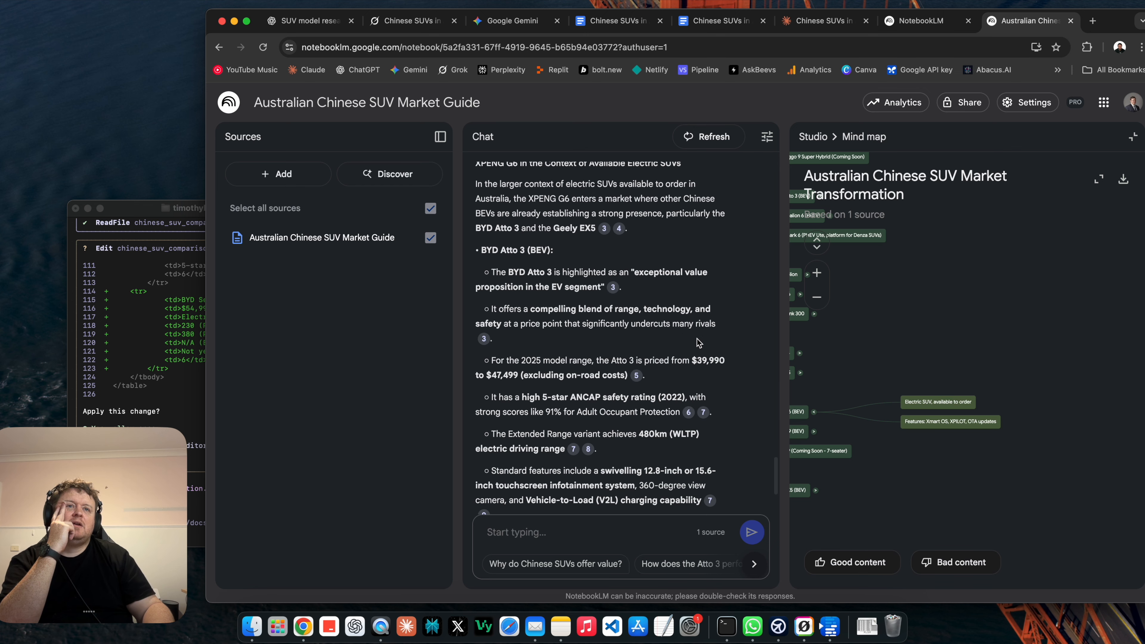
scroll(697, 343, "down", 5)
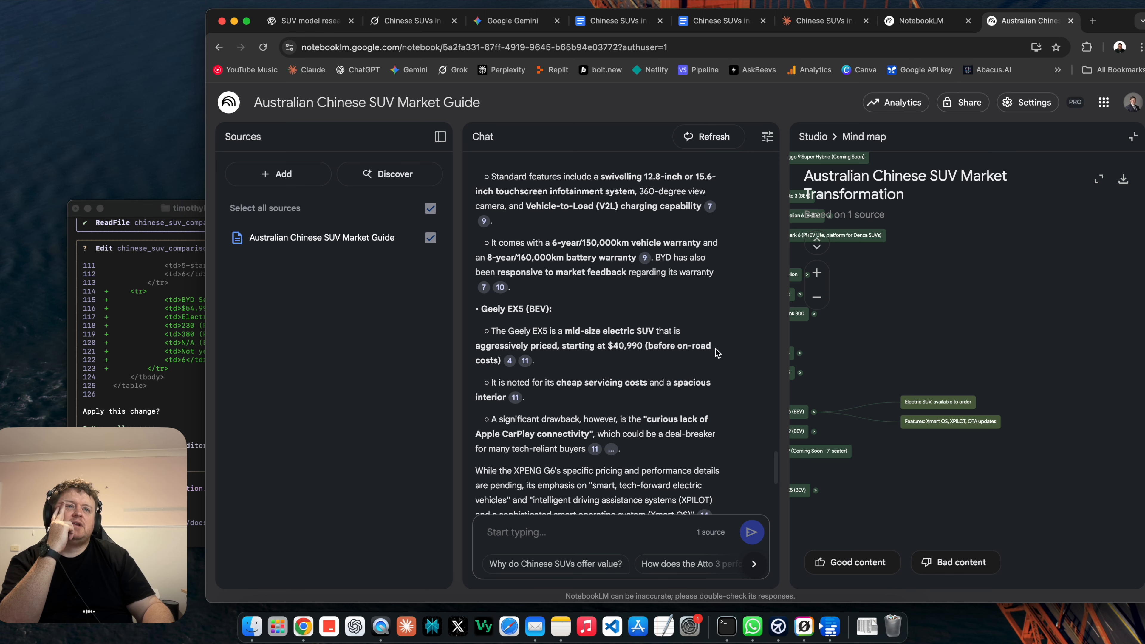
scroll(716, 353, "down", 5)
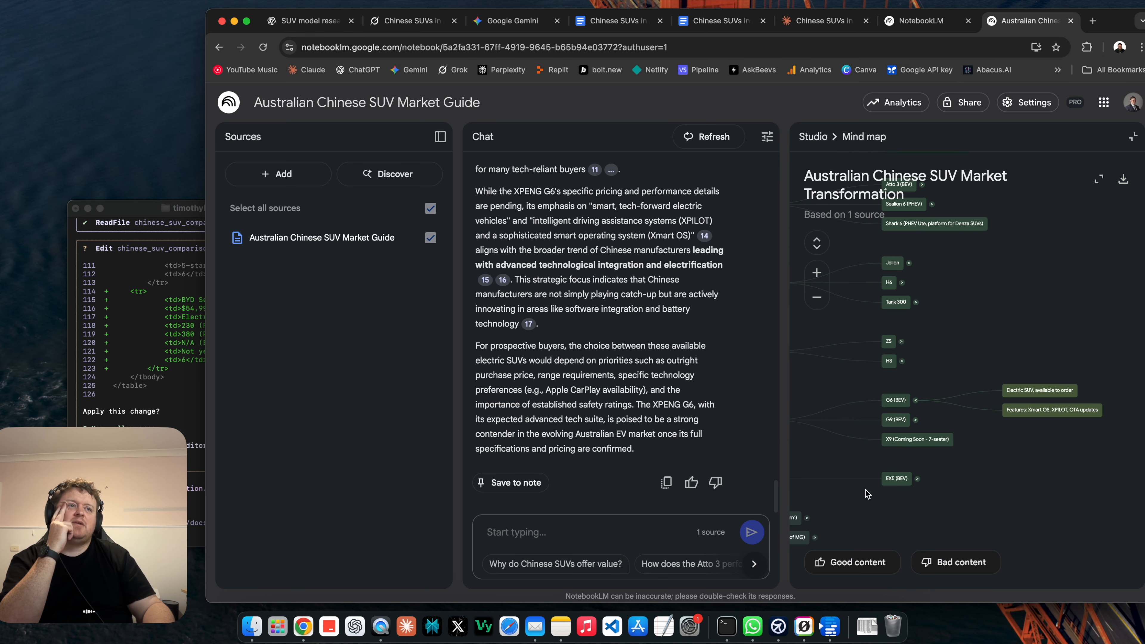
scroll(870, 480, "up", 3)
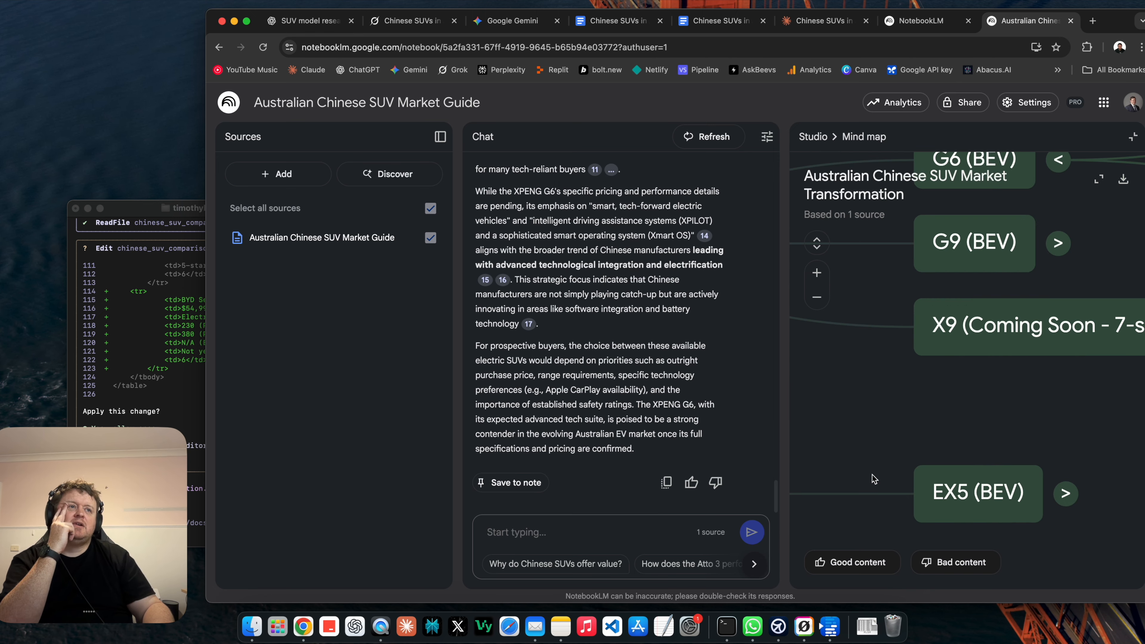
scroll(872, 479, "down", 4)
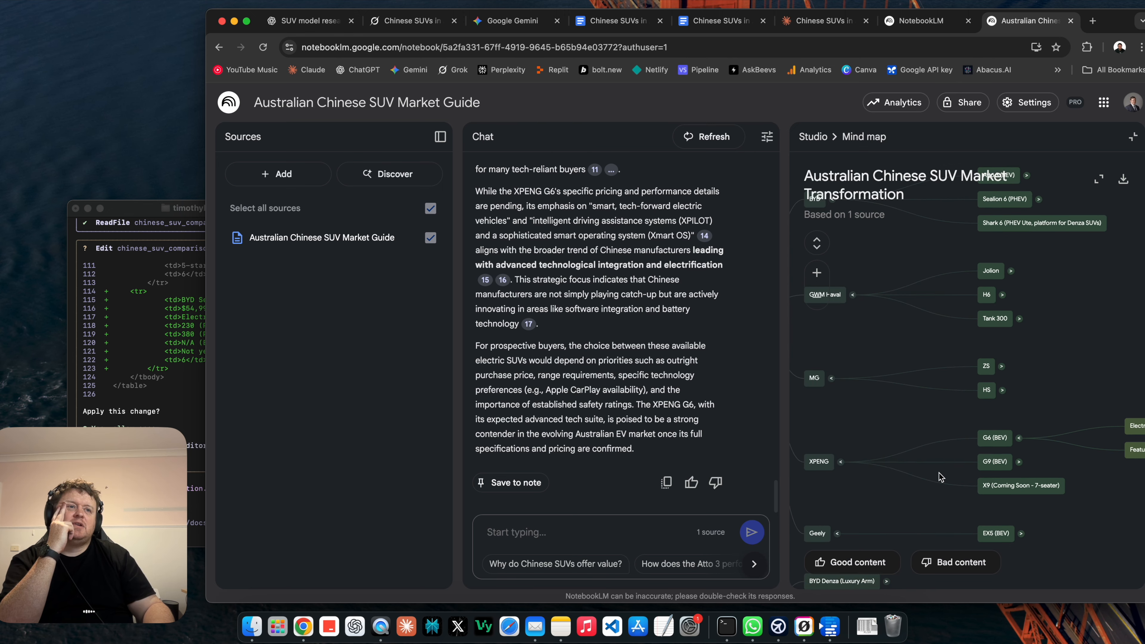
scroll(885, 434, "up", 6)
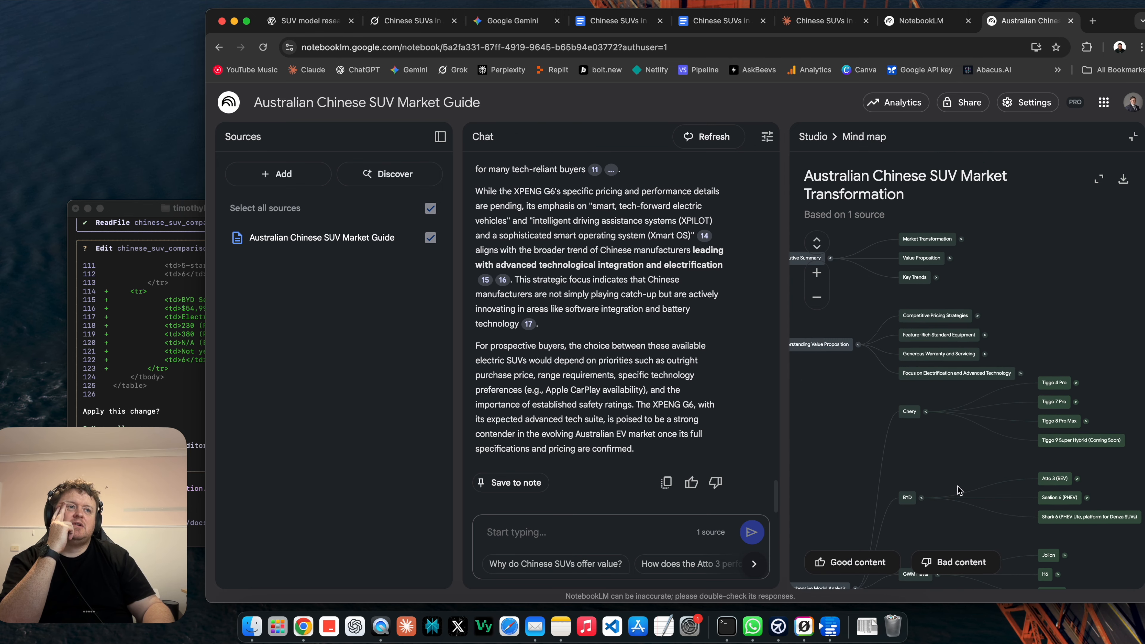
scroll(1003, 408, "down", 5)
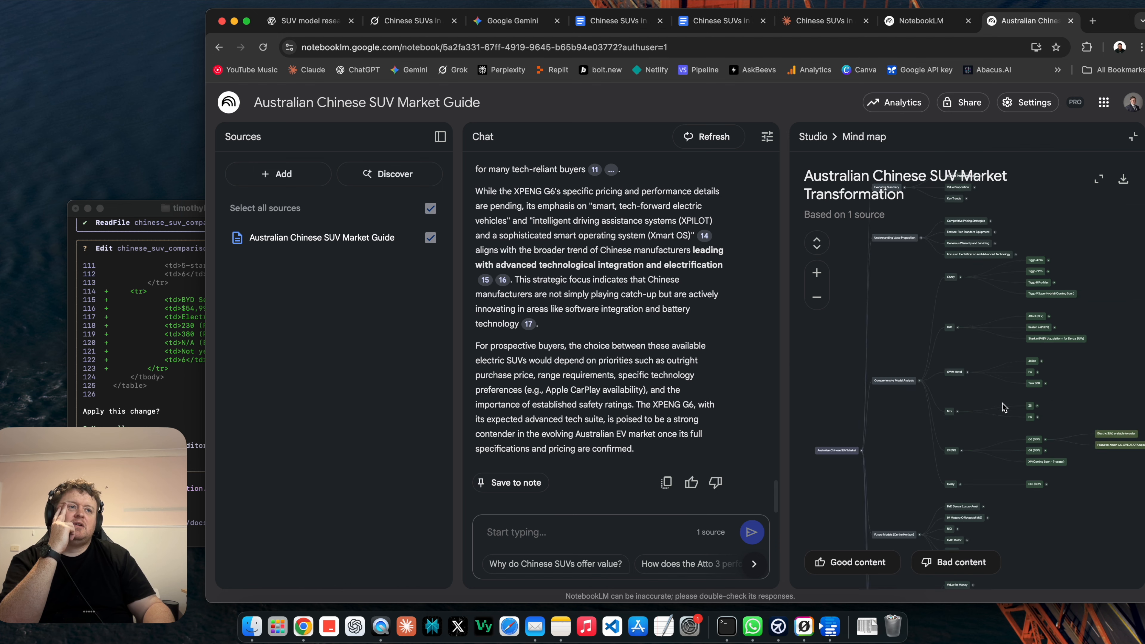
scroll(1003, 407, "up", 4)
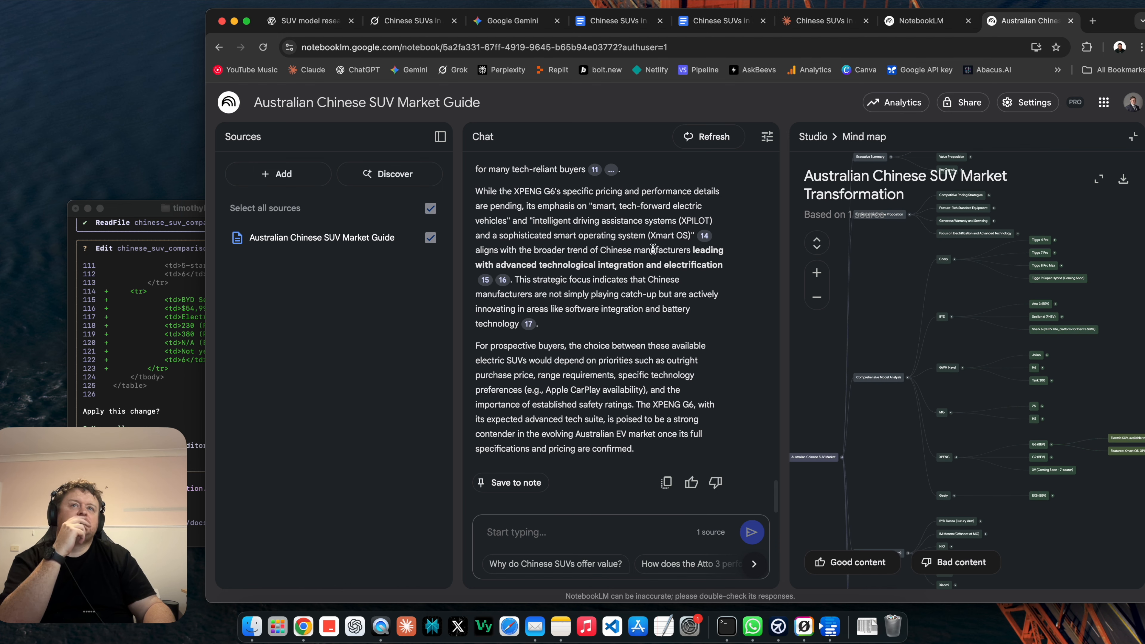
- Close the NotebookLM home page and switch to Claude's Chinese SUVs in Australia: Comprehensive Guide chat
left_click(917, 24)
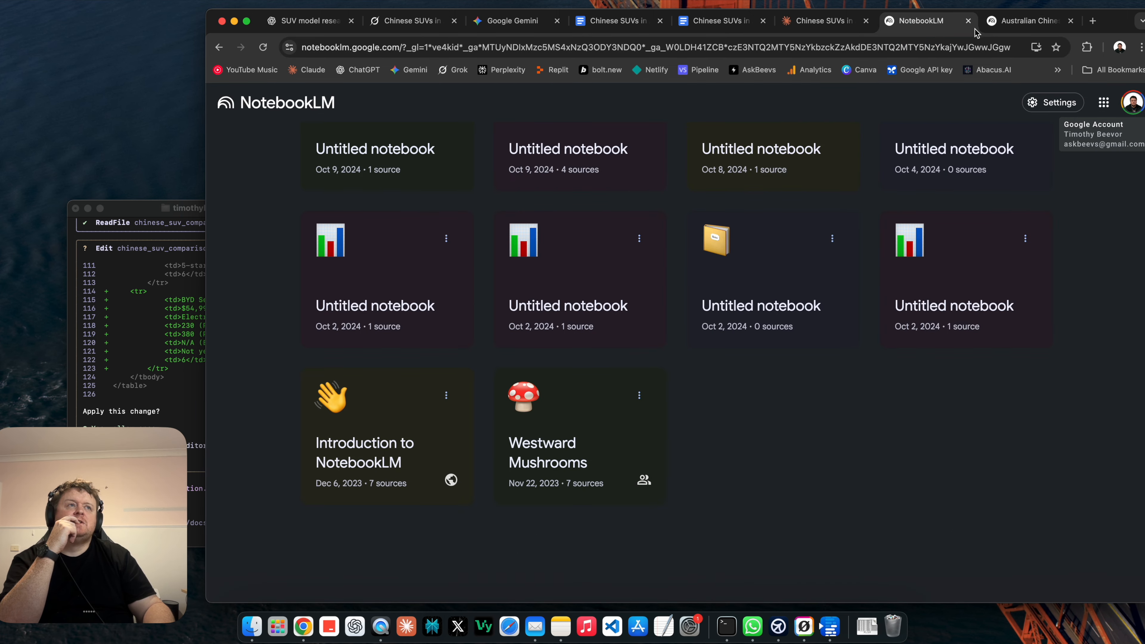
left_click(968, 21)
left_click(799, 24)
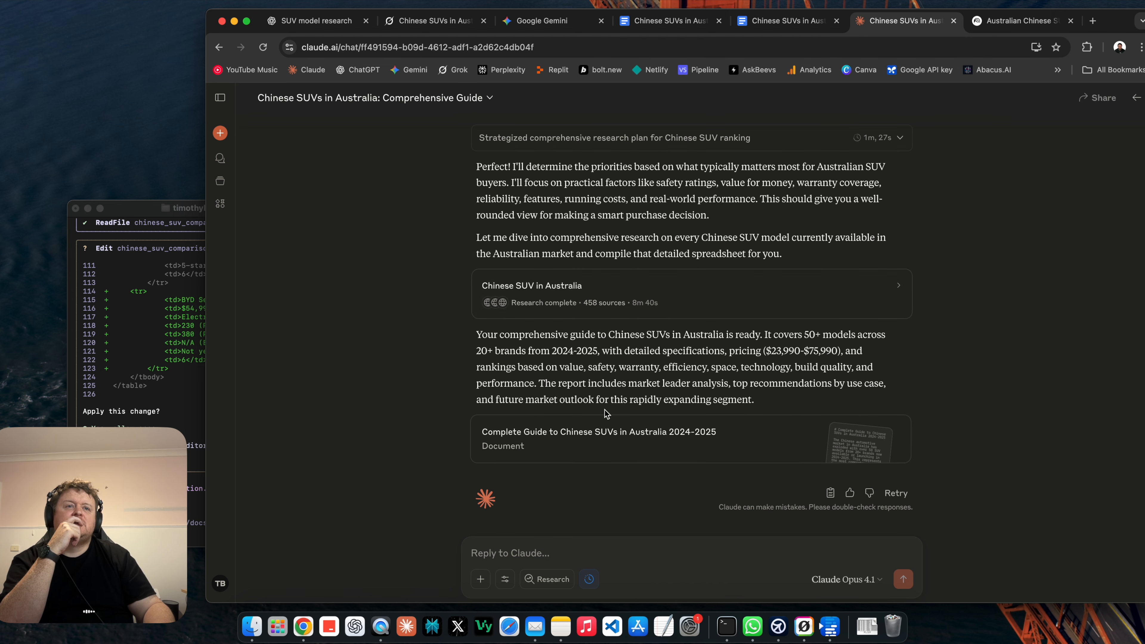
- Open Claude's Complete Guide to Chinese SUVs in Australia 2024-2025 document and read its model specifications by brand
left_click(619, 440)
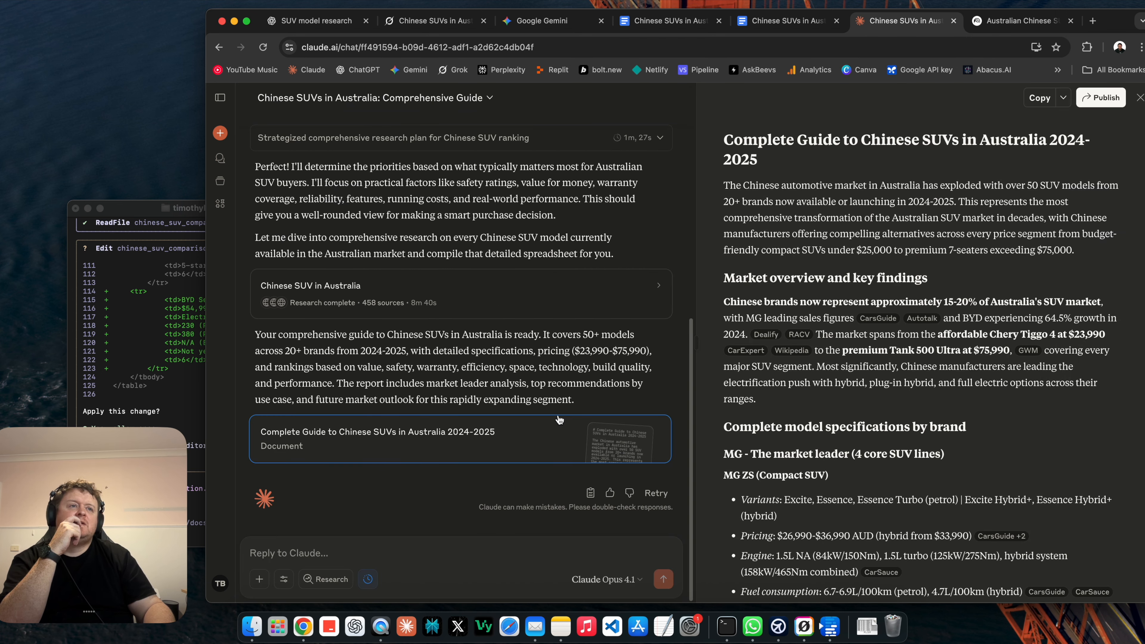
scroll(807, 376, "down", 6)
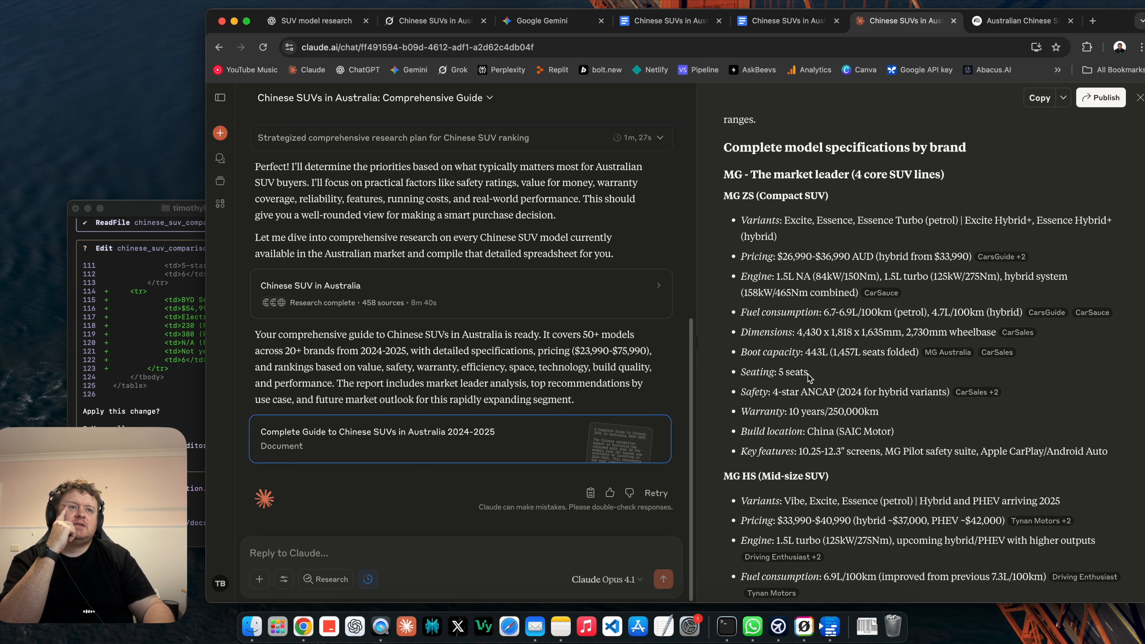
scroll(870, 412, "down", 15)
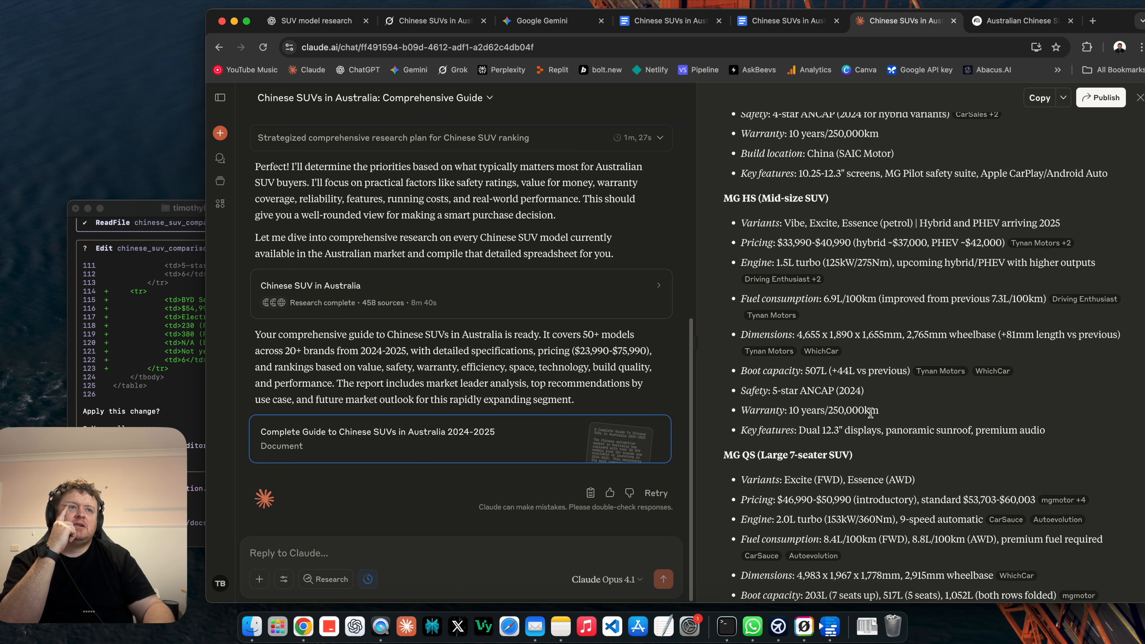
scroll(871, 415, "down", 20)
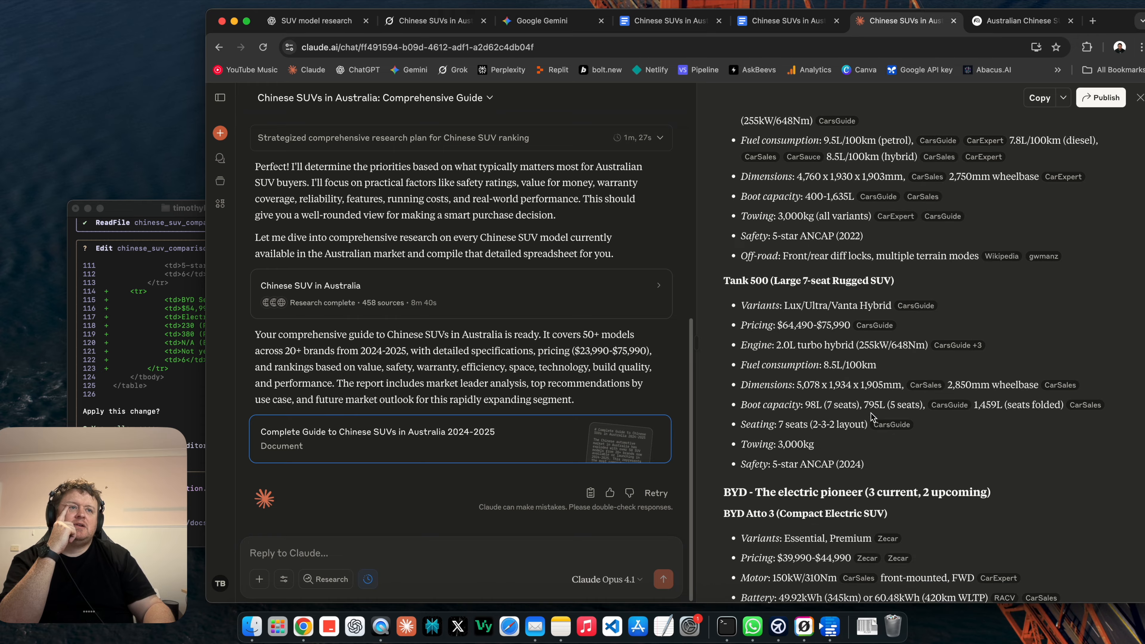
- Read the Chinese SUV guide's brand specifications, comprehensive ranking analysis, recommendations by use case and market outlook
scroll(871, 412, "down", 20)
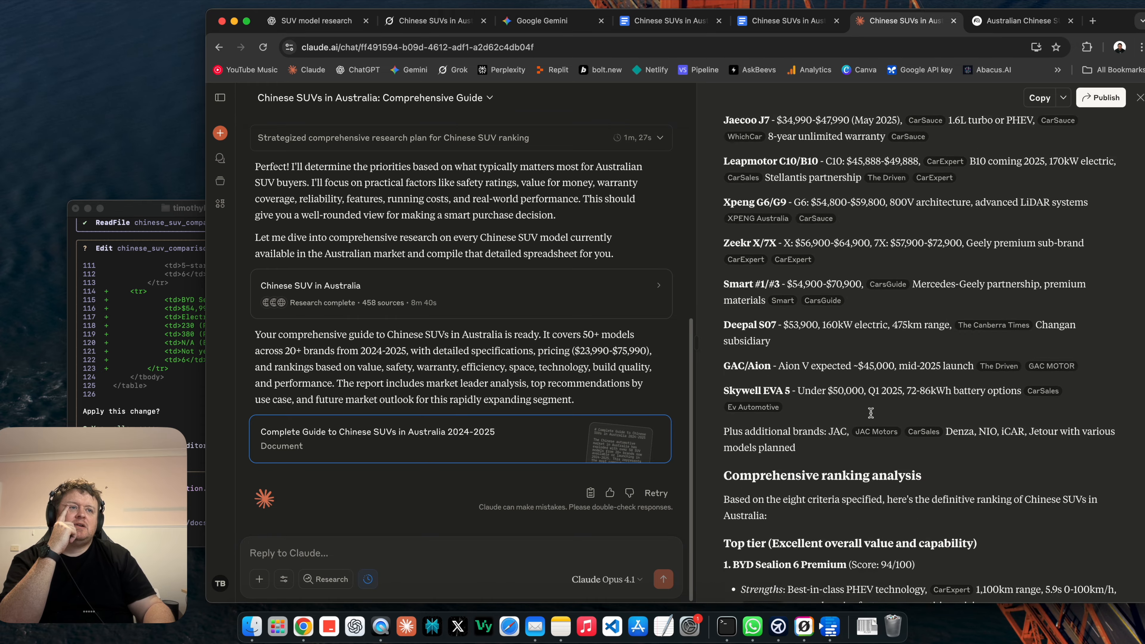
scroll(871, 415, "down", 15)
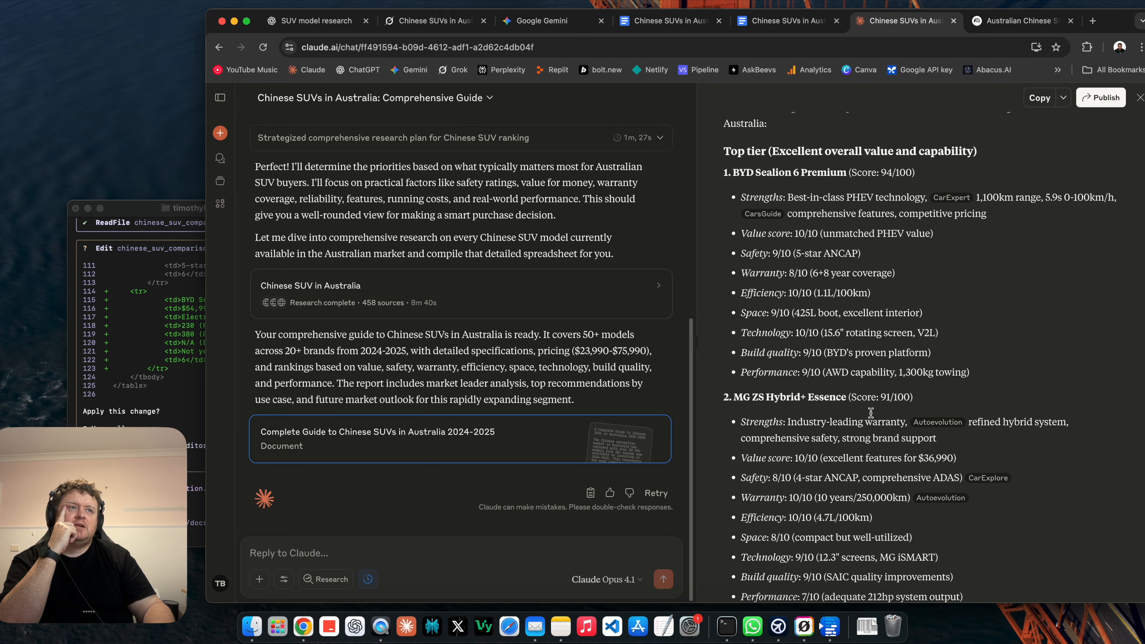
scroll(871, 413, "down", 10)
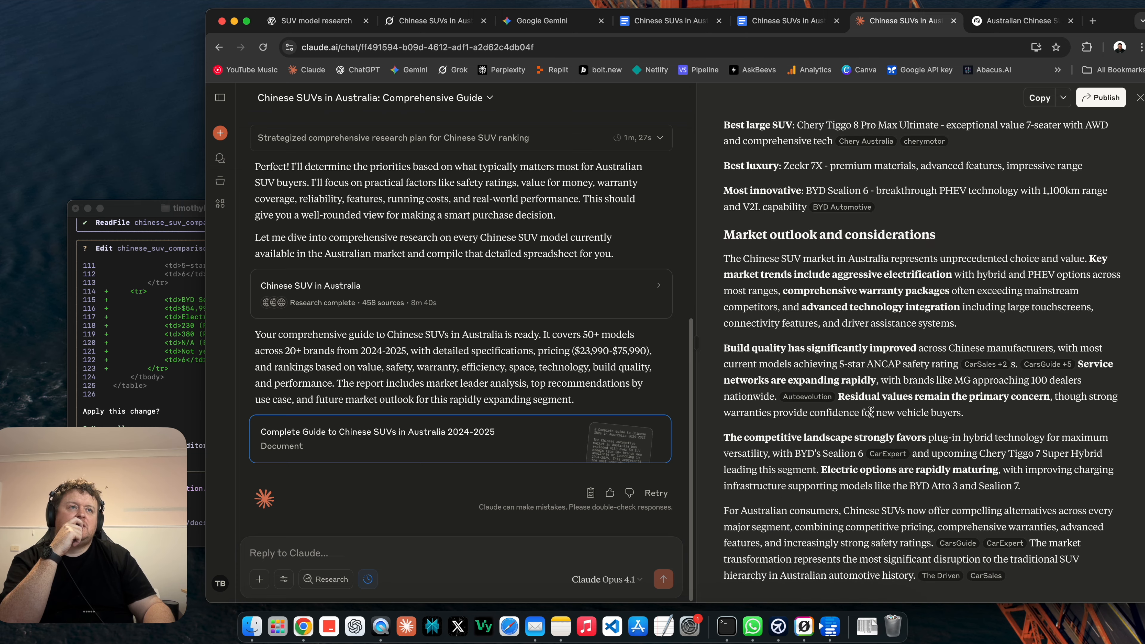
scroll(895, 371, "up", 10)
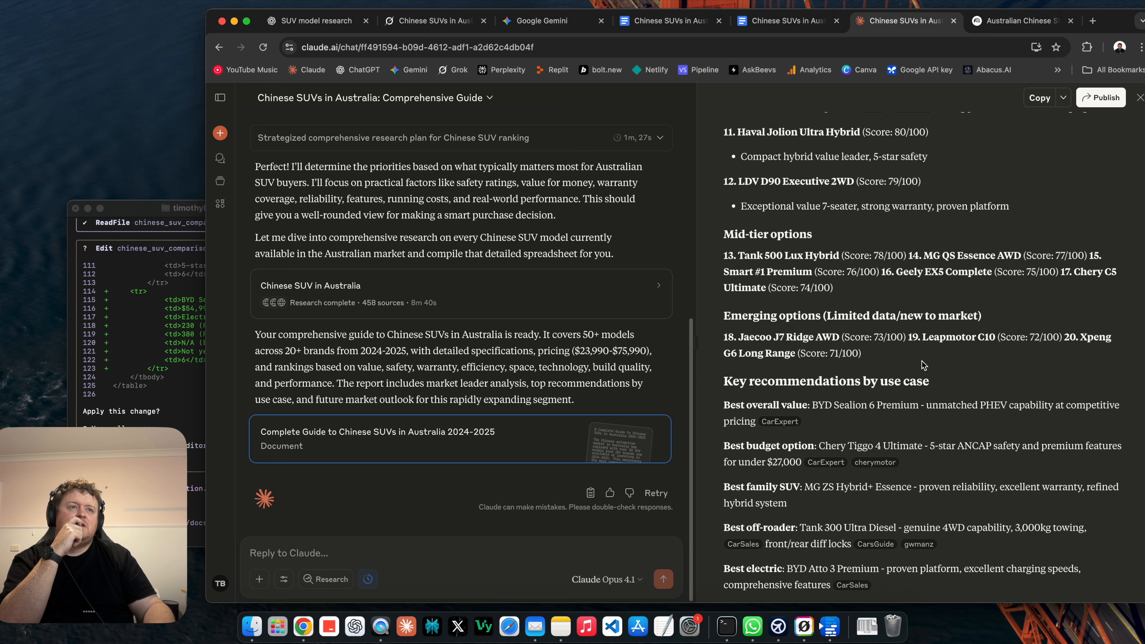
scroll(922, 365, "up", 10)
scroll(921, 365, "up", 10)
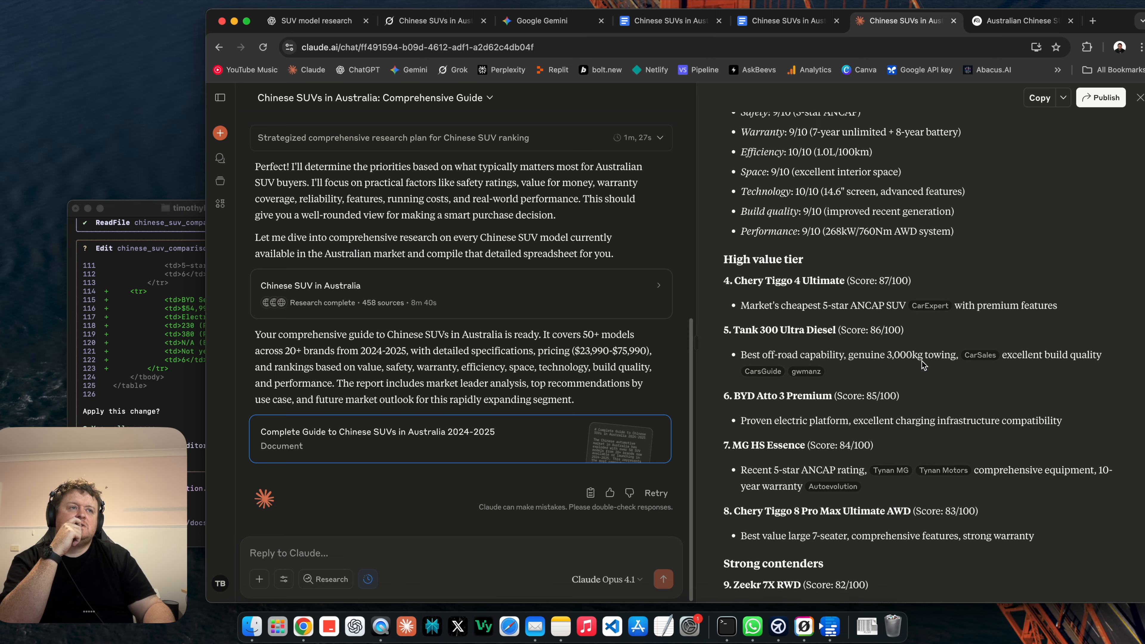
scroll(921, 364, "up", 10)
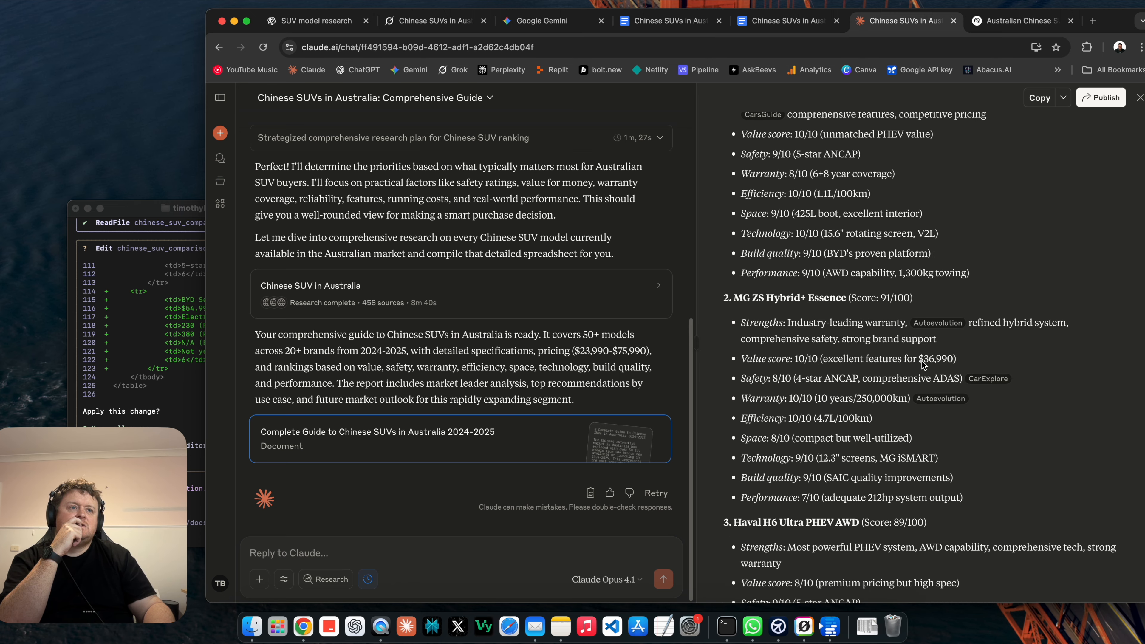
scroll(921, 361, "up", 10)
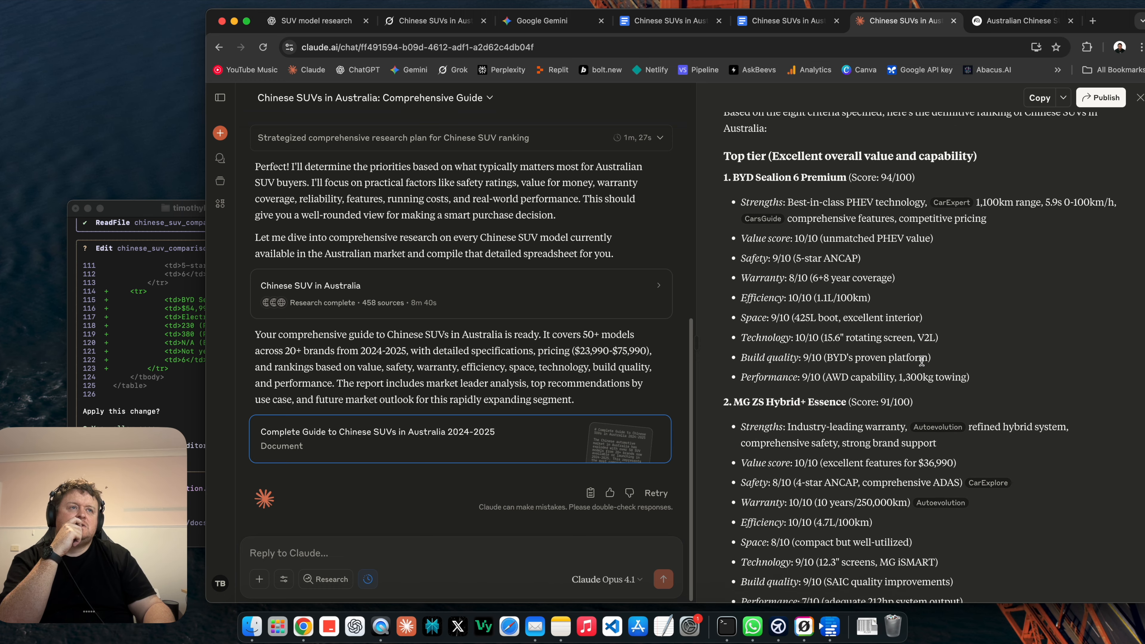
scroll(921, 361, "down", 15)
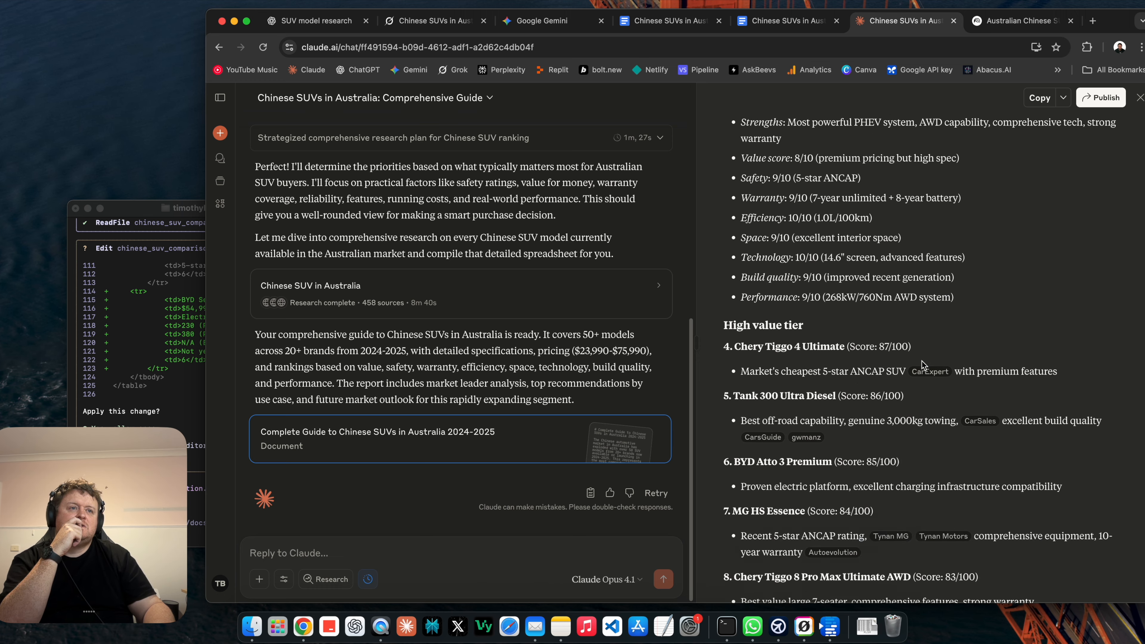
scroll(922, 364, "down", 5)
scroll(921, 364, "up", 20)
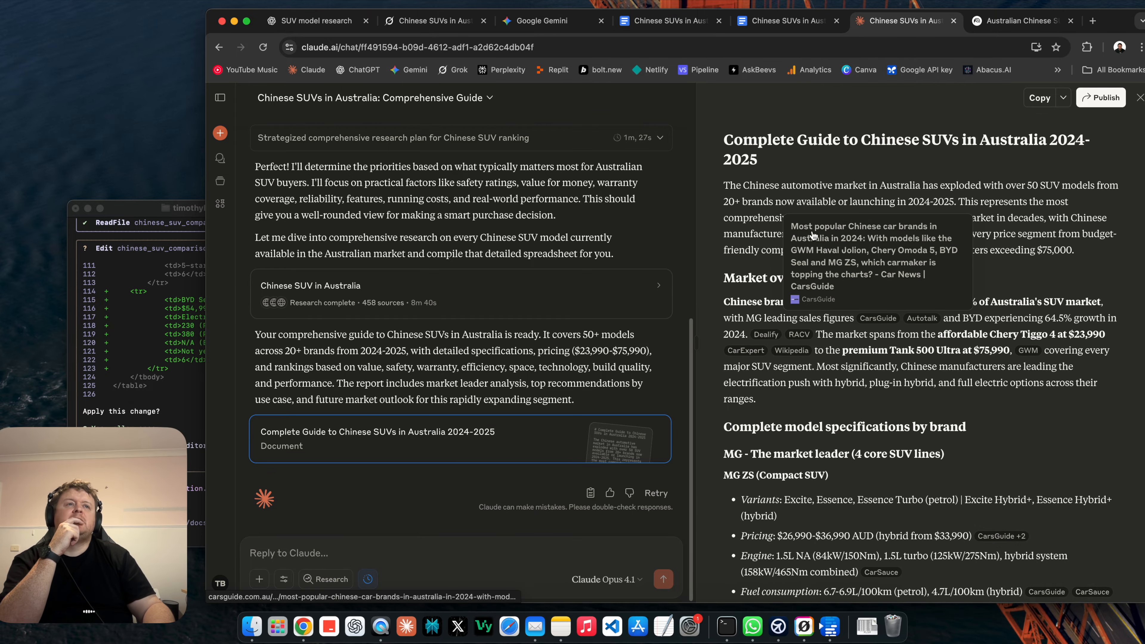
scroll(862, 414, "down", 10)
scroll(862, 414, "down", 20)
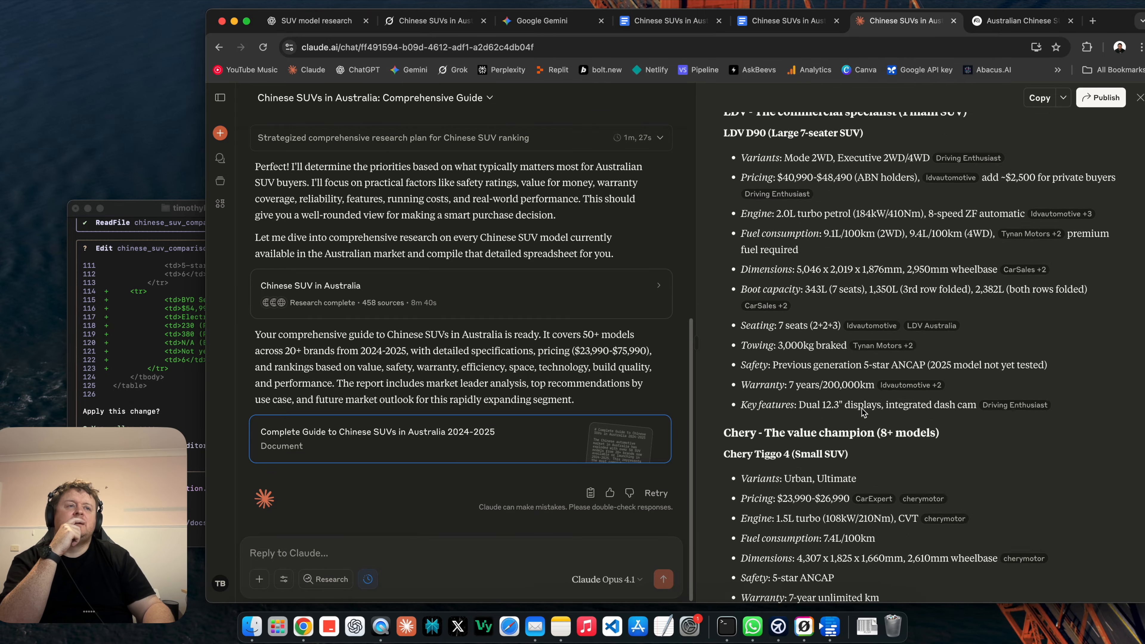
scroll(861, 412, "up", 1)
scroll(862, 413, "down", 1)
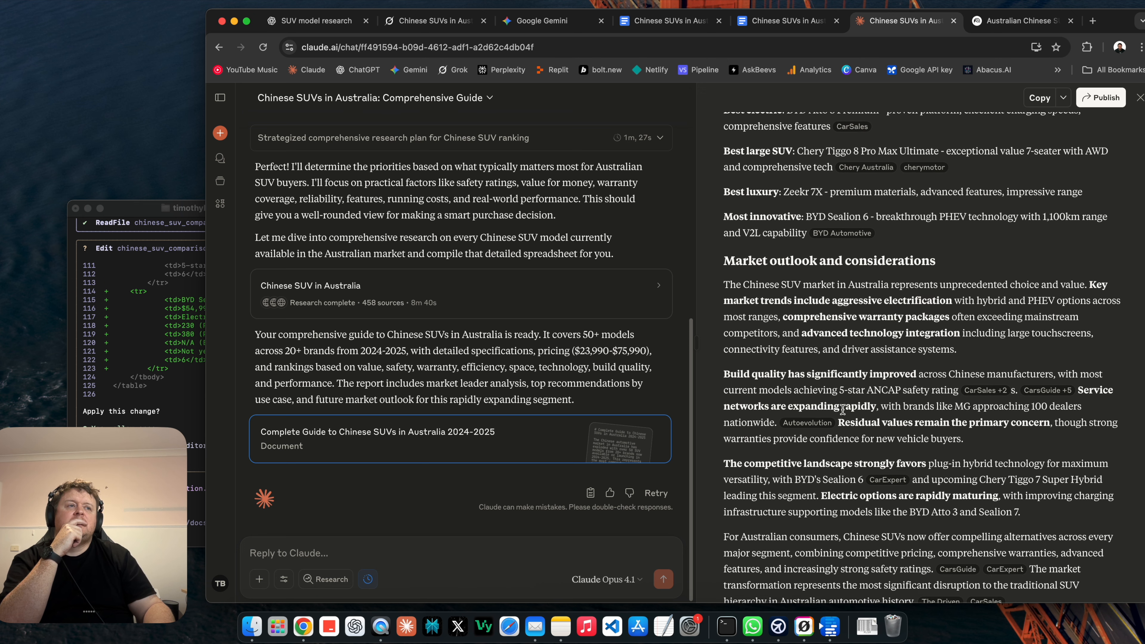
- Ask Claude to "build me a HTML website for people wanting to look at the options from the data"
left_click(457, 555)
type("b")
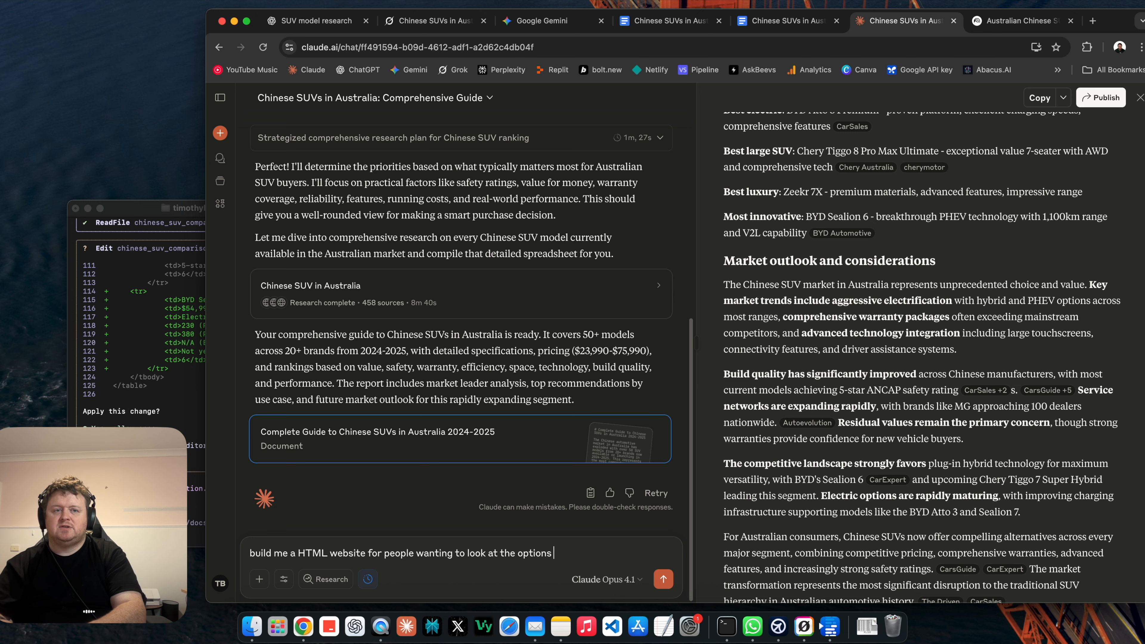
type("at")
key("Return")
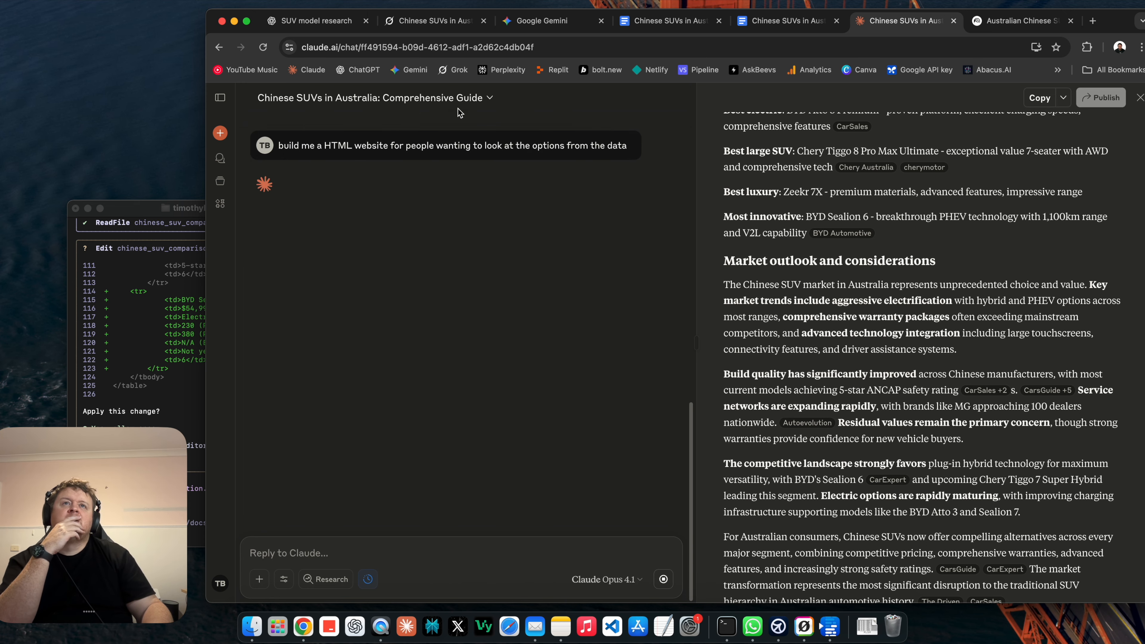
- Switch to the Grok chat and ask it to "build me a futuristic website with the options"
left_click(433, 20)
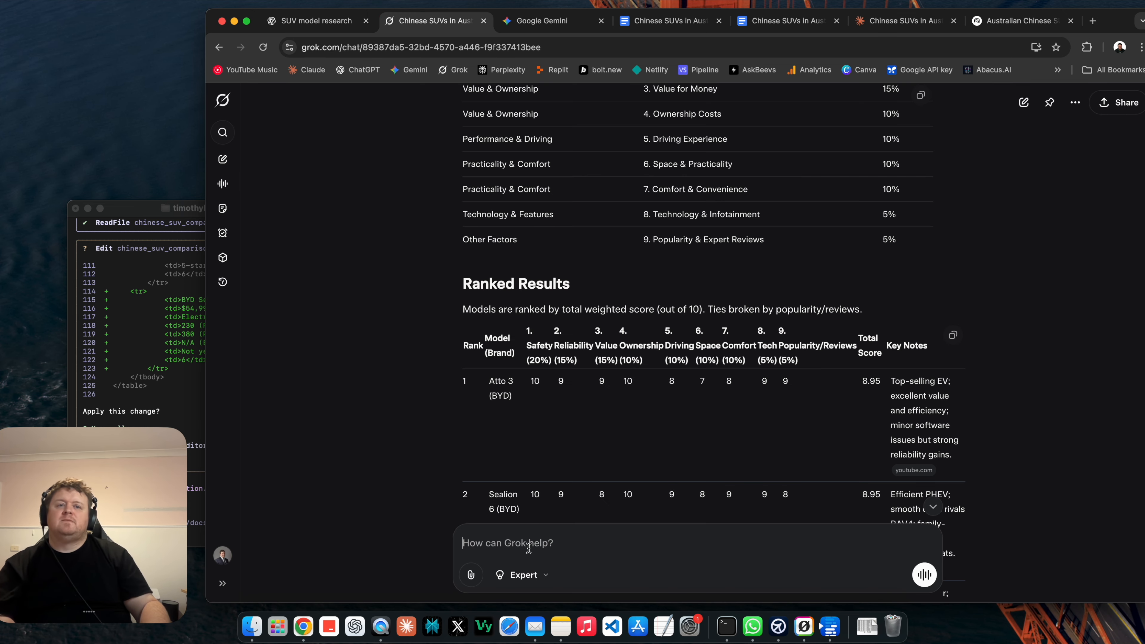
type("build me a futuristic website with the options")
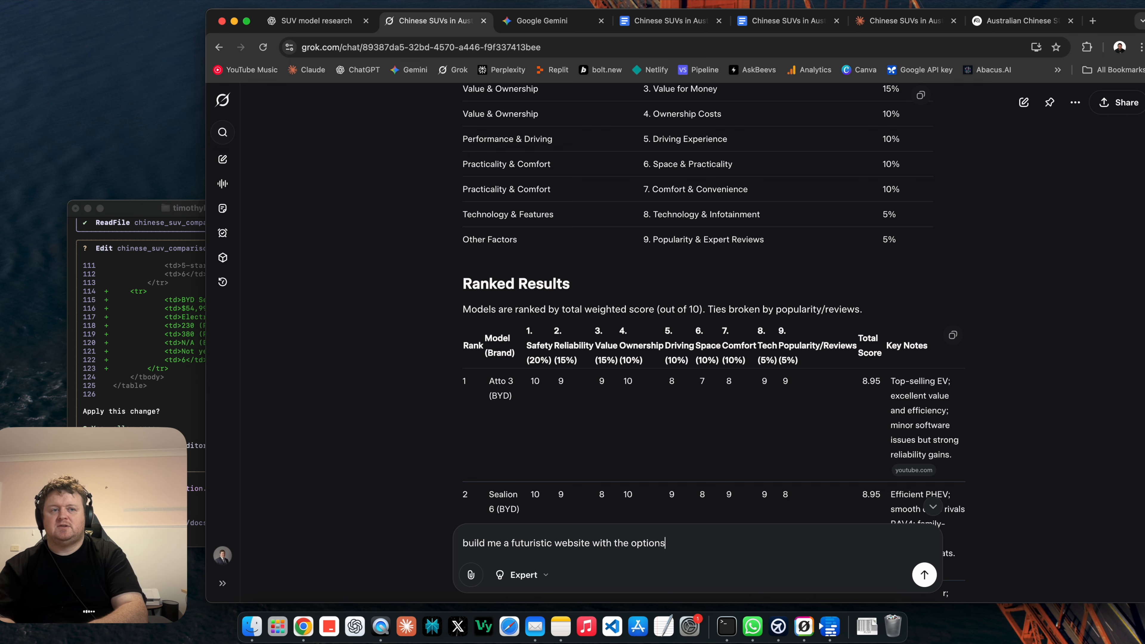
key("Return")
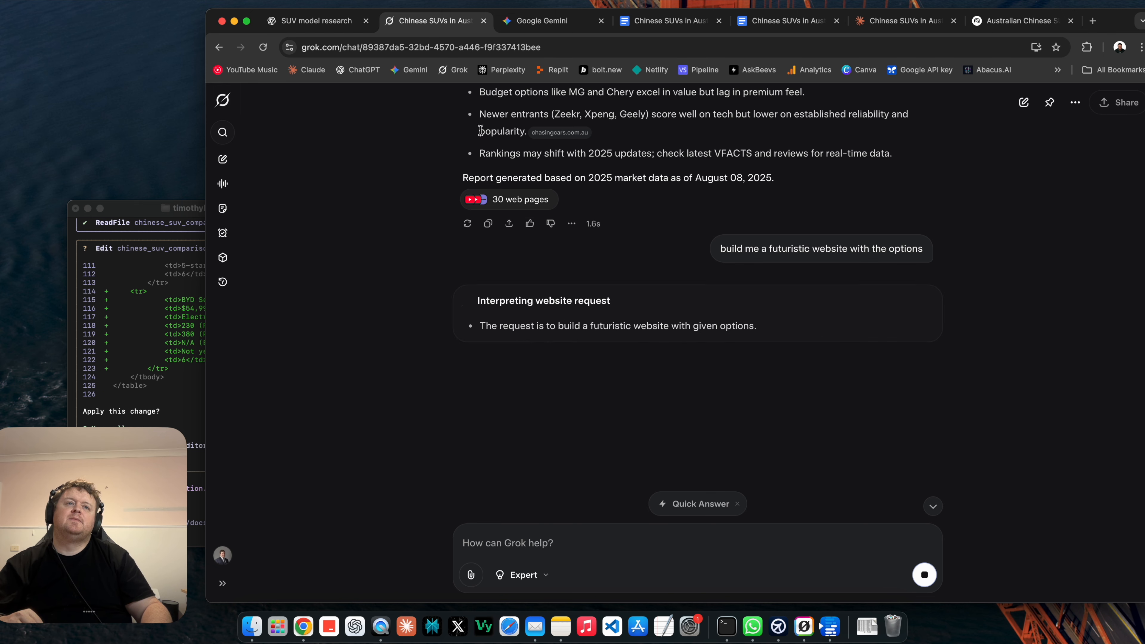
- Check the ChatGPT agent's progress, bring the Gemini CLI terminal forward and allow once its BYD Sealion 7 edit to chinese_suv_comparison.html
left_click(333, 22)
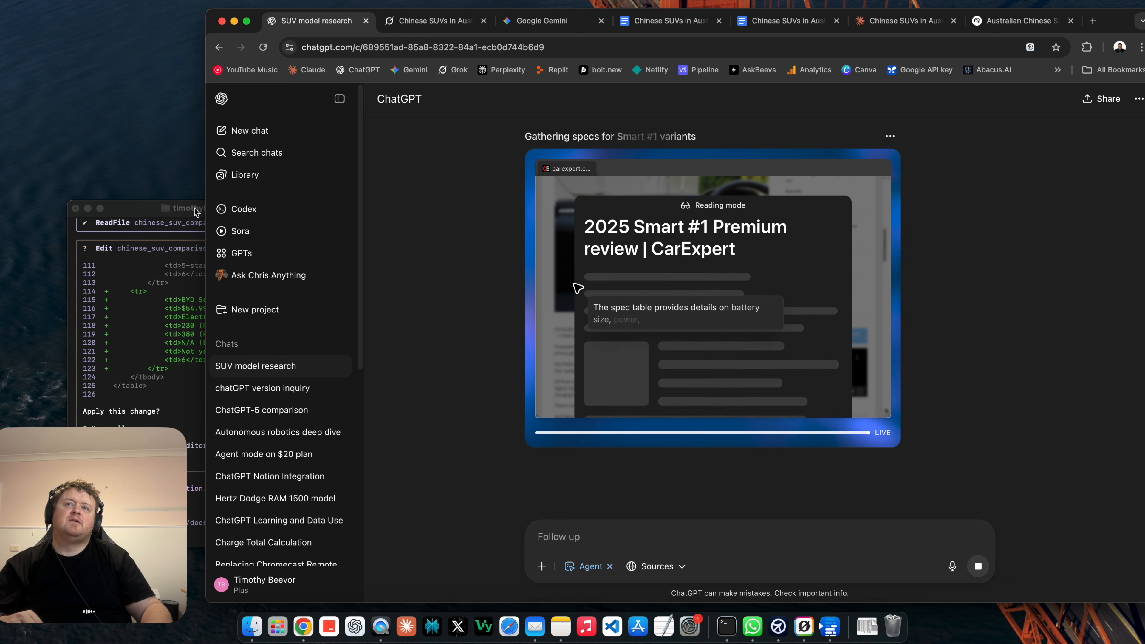
left_click(202, 261)
left_click_drag(329, 210, 476, 164)
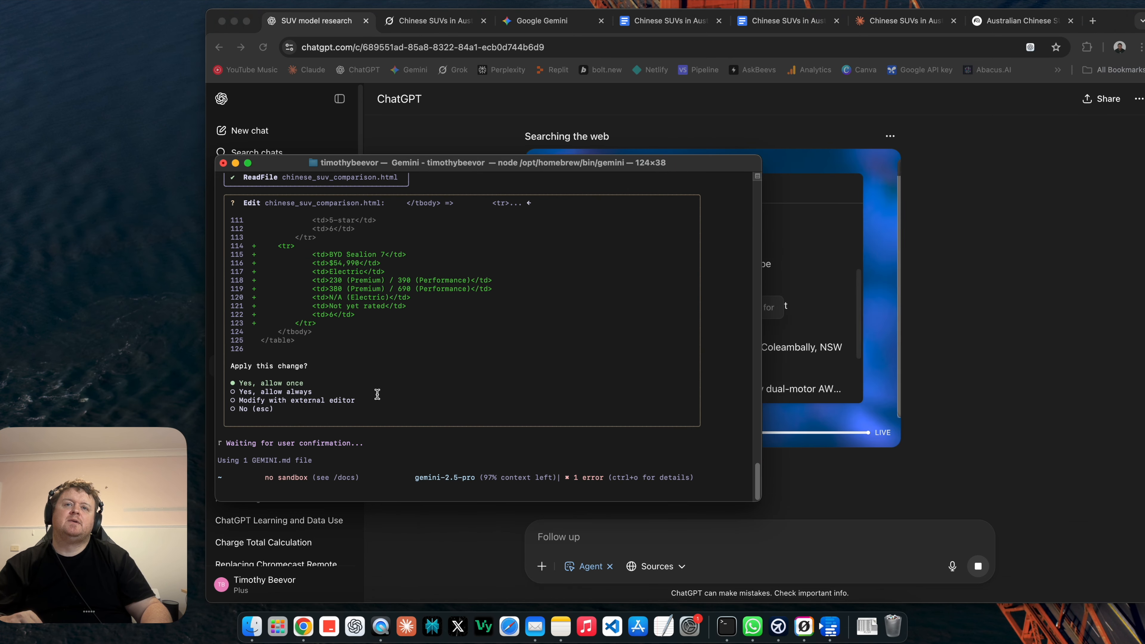
key("Return")
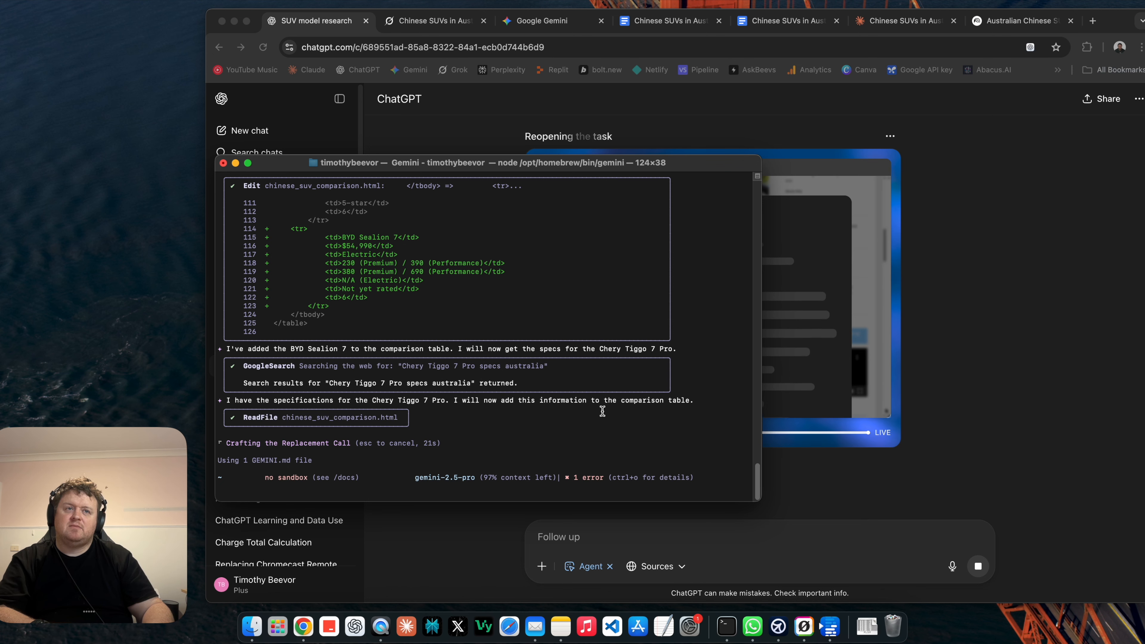
- Move the Gemini CLI window to the screen's upper-left area and allow once the Chery Tiggo 7 Pro edit to chinese_suv_comparison.html
left_click_drag(354, 168, 153, 86)
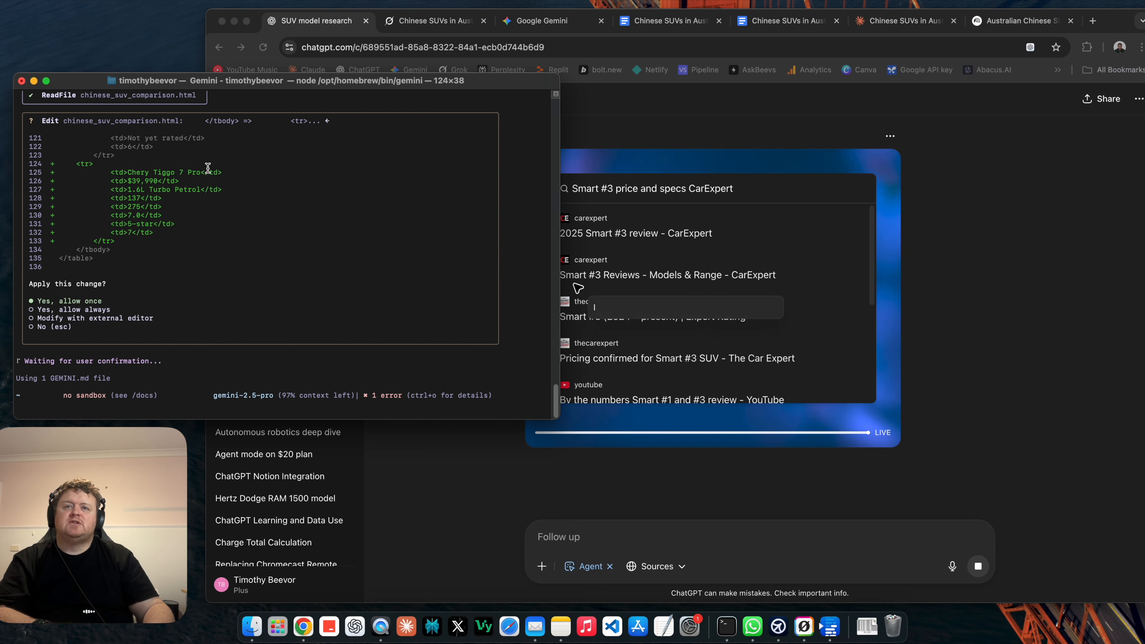
left_click_drag(146, 82, 121, 60)
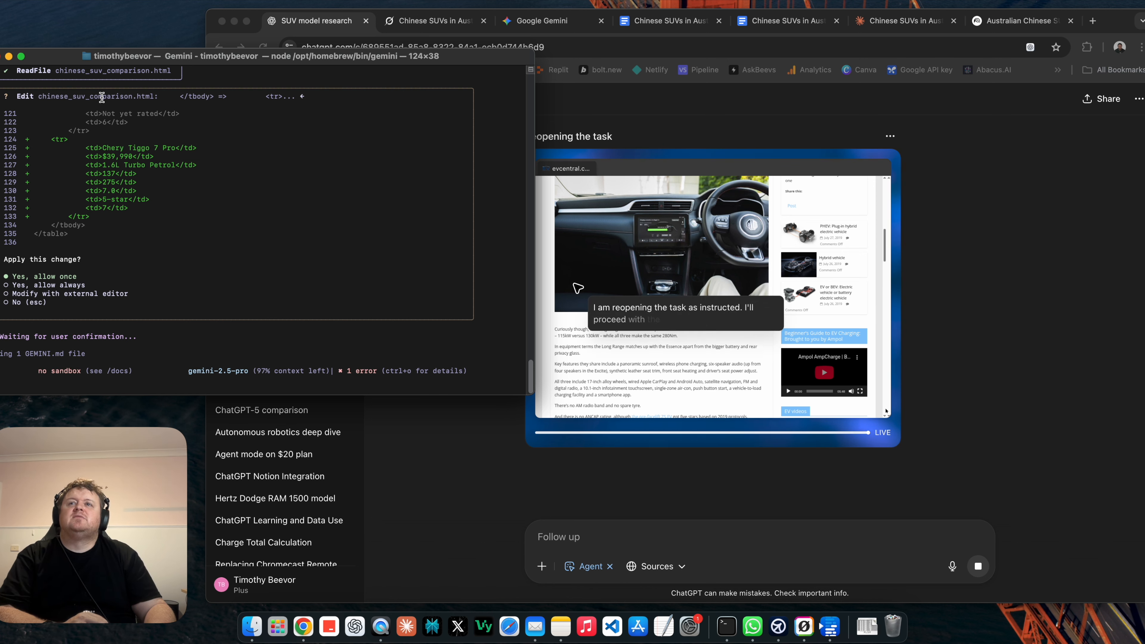
key("Return")
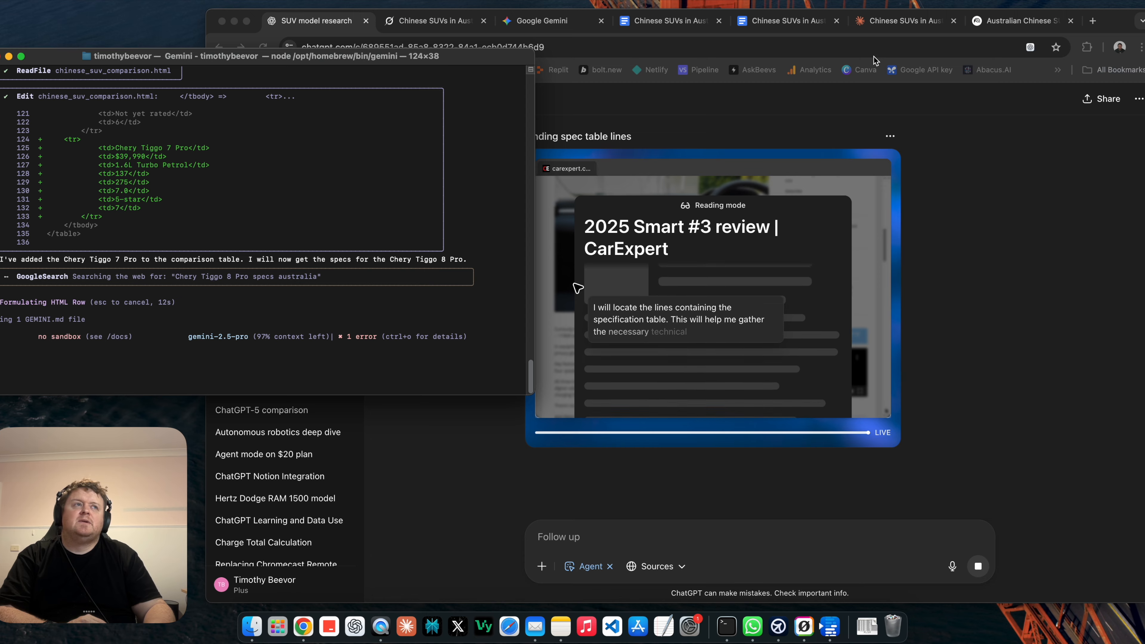
- Check Claude's website code in progress, and open the preview of the futuristic website in the Grok chat
left_click(1001, 24)
left_click(898, 27)
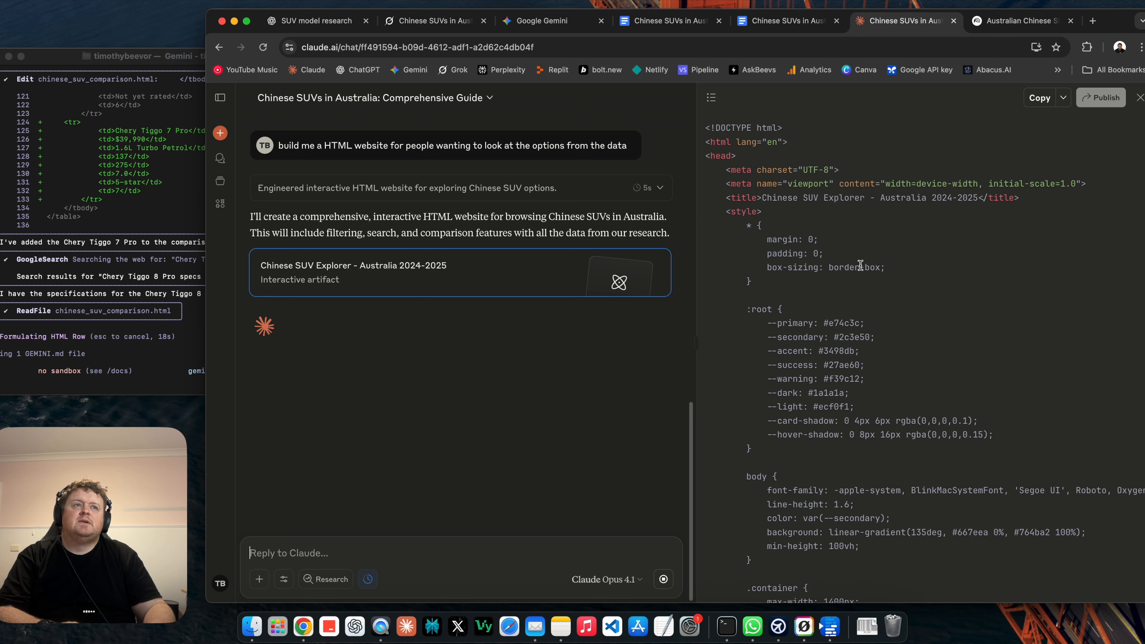
left_click(433, 21)
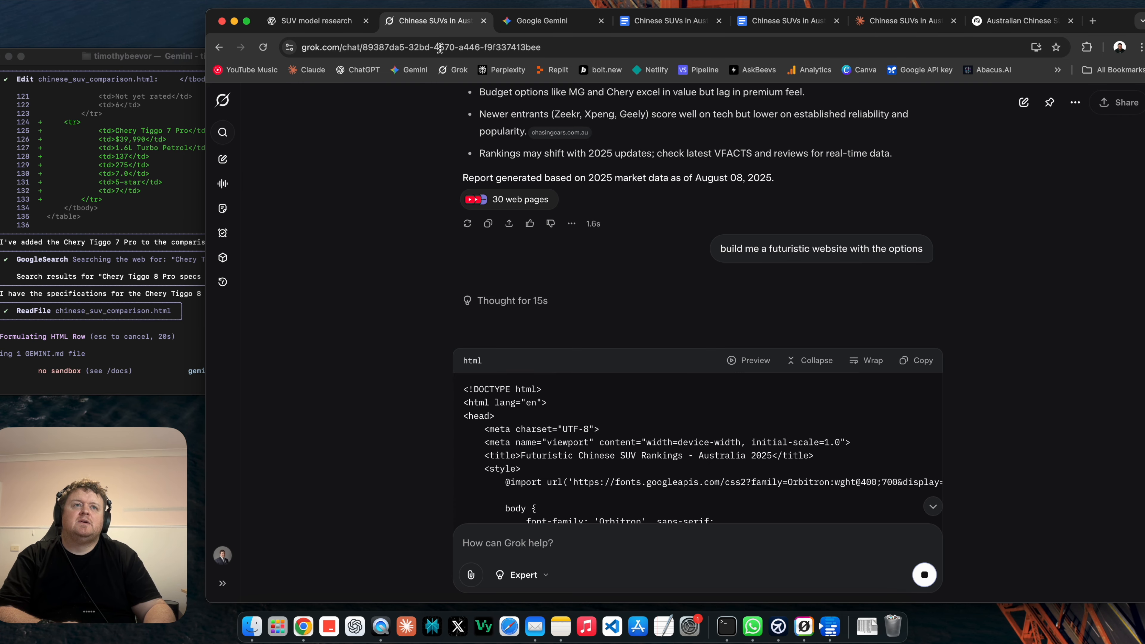
left_click(752, 328)
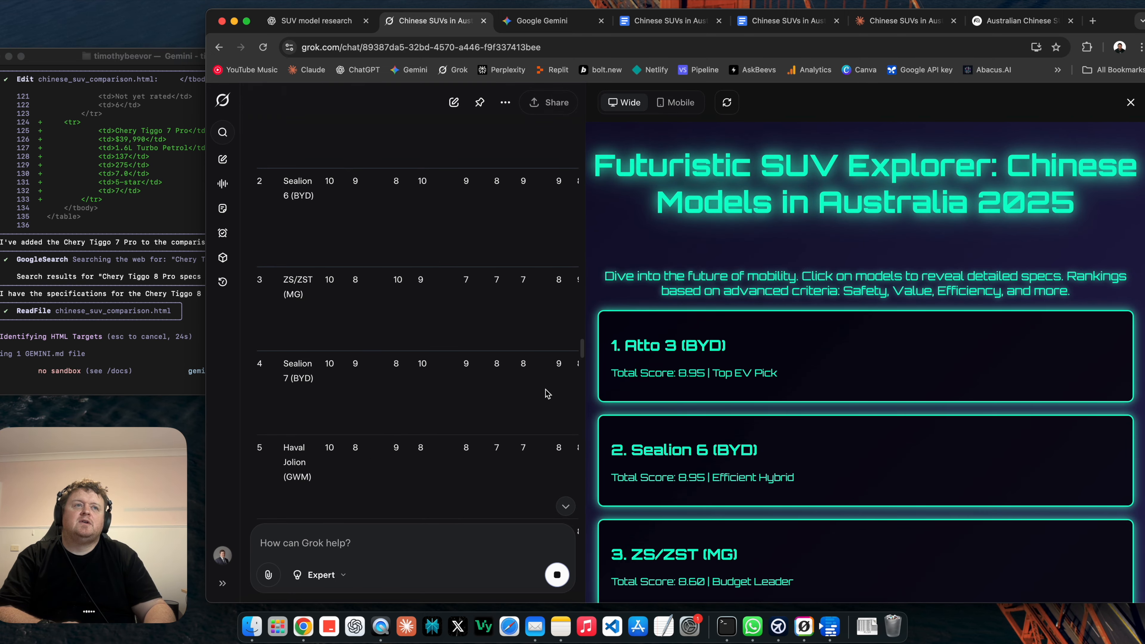
- Look over the Futuristic SUV Explorer preview's ranked model cards and Full Cyber-Rankings Matrix
scroll(795, 371, "down", 15)
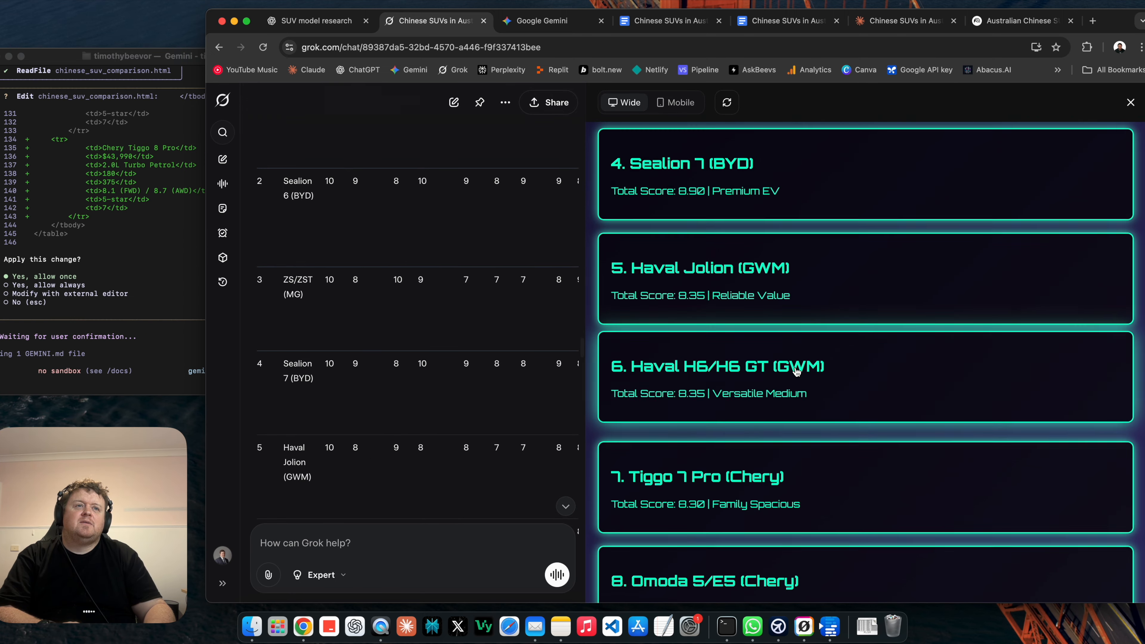
scroll(795, 372, "down", 7)
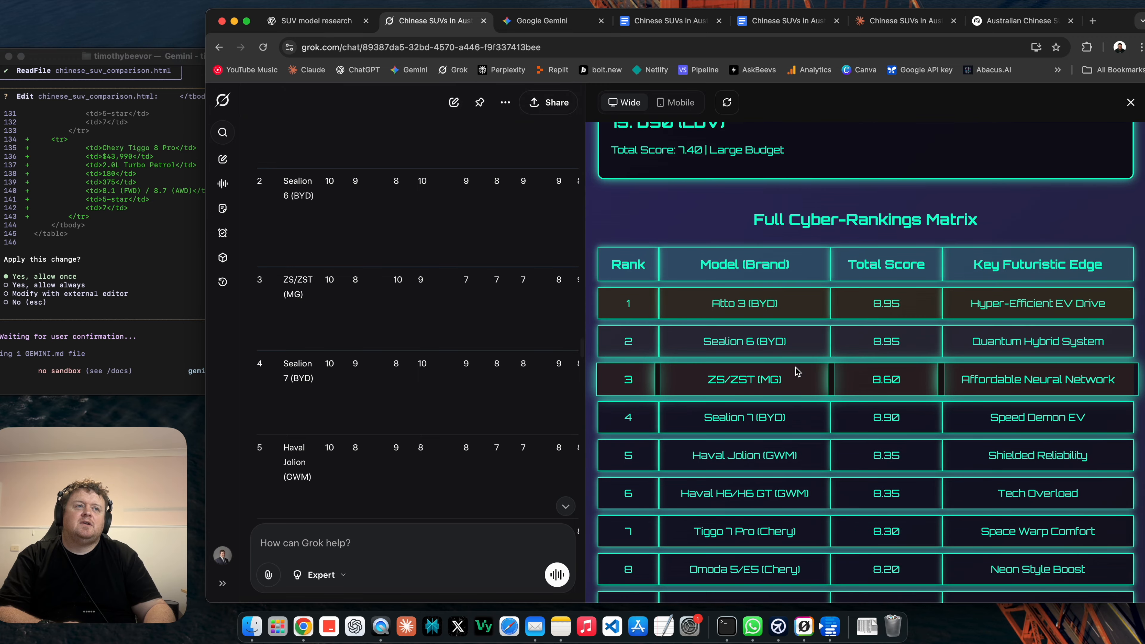
scroll(795, 371, "down", 5)
scroll(796, 371, "up", 5)
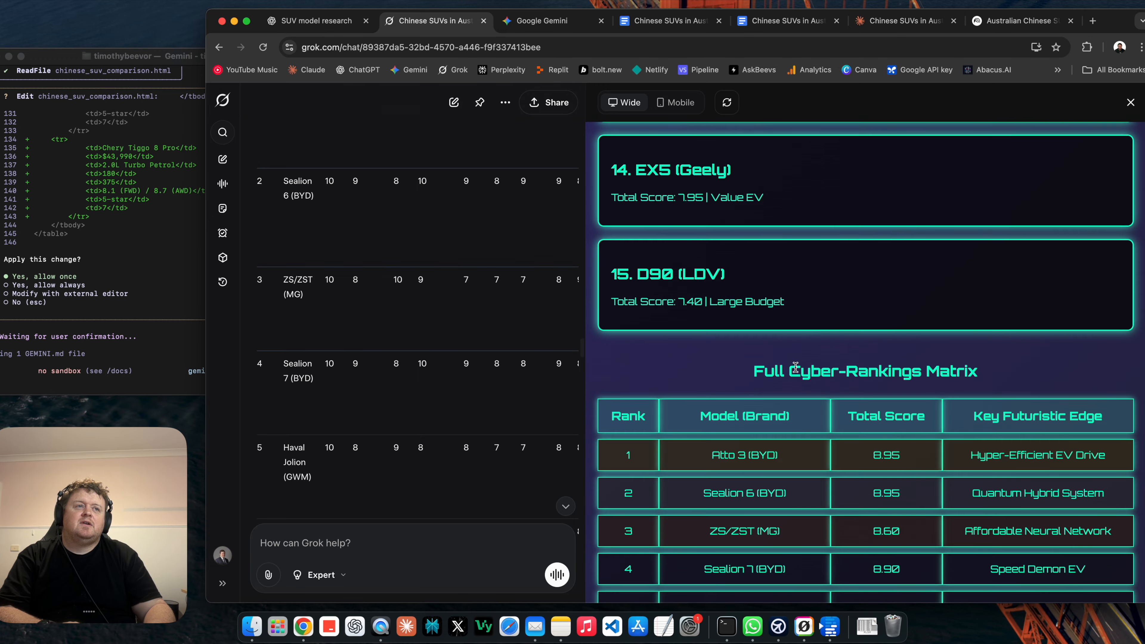
scroll(796, 367, "up", 15)
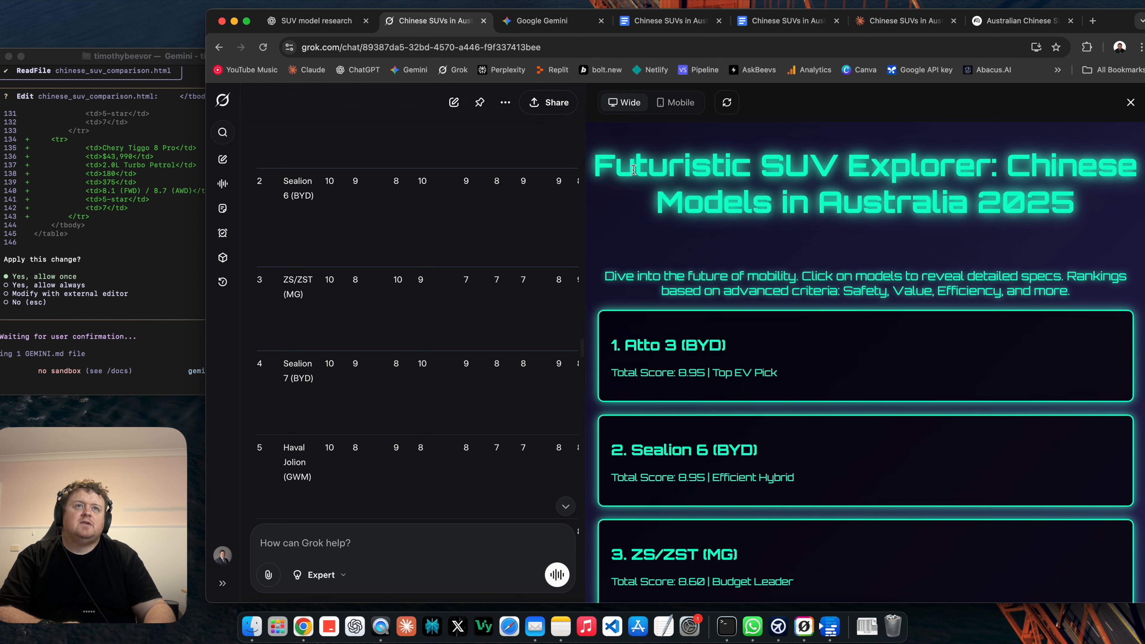
- Look through Grok's generated HTML code and the website prompt above it, and return to Claude's Chinese SUVs chat
scroll(451, 356, "down", 10)
scroll(443, 355, "down", 10)
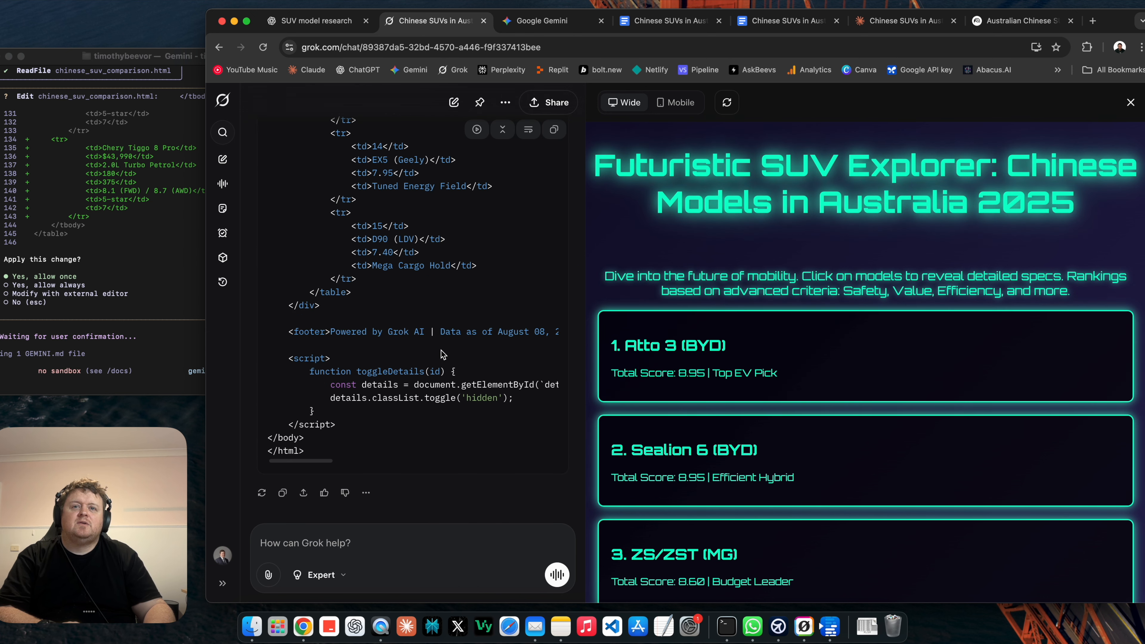
scroll(442, 330, "up", 15)
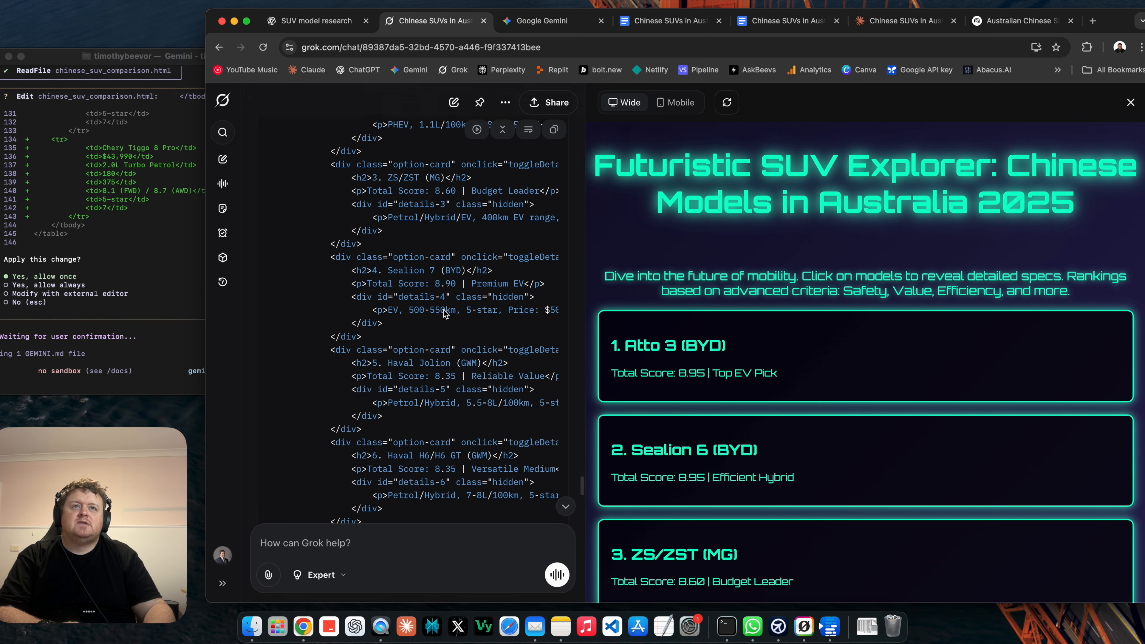
scroll(445, 313, "up", 15)
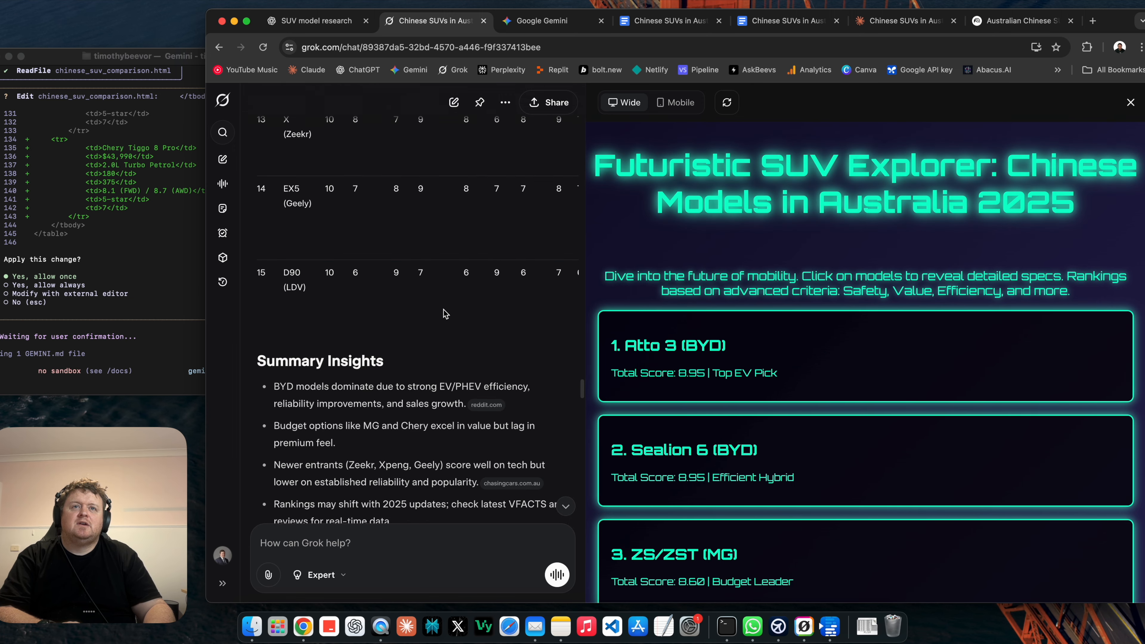
scroll(445, 313, "down", 1)
scroll(445, 313, "down", 5)
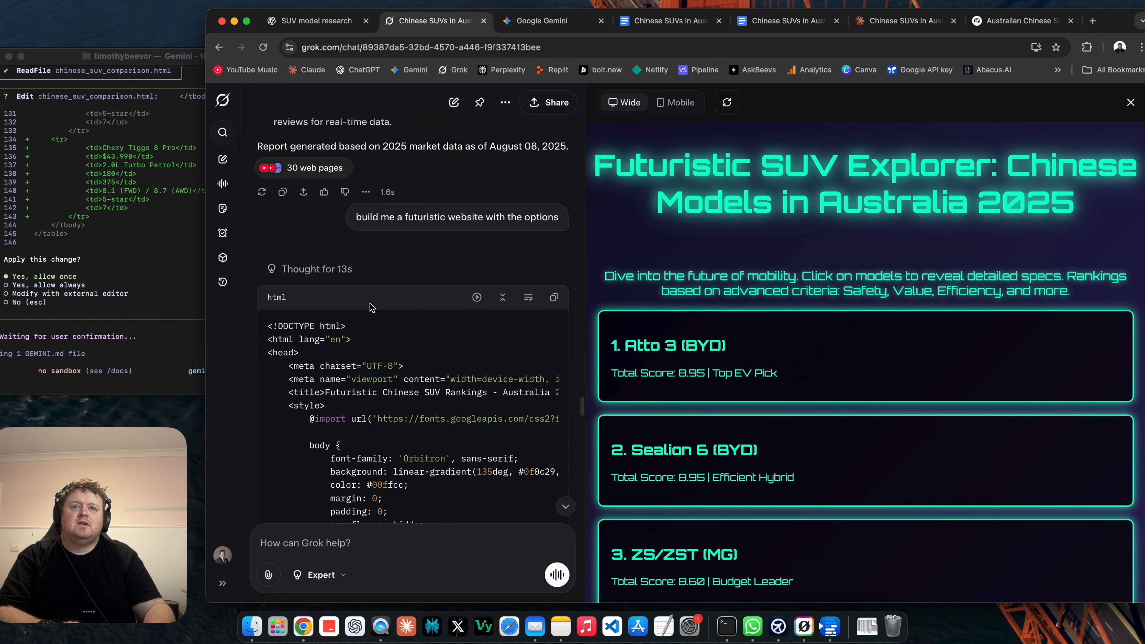
left_click_drag(359, 219, 573, 220)
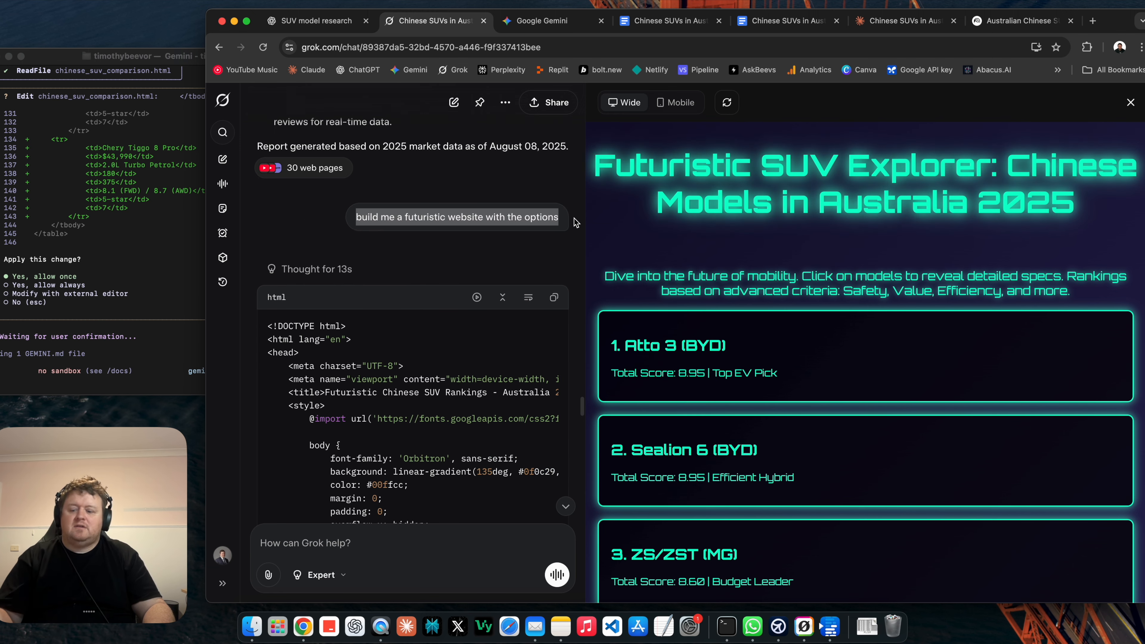
left_click(897, 20)
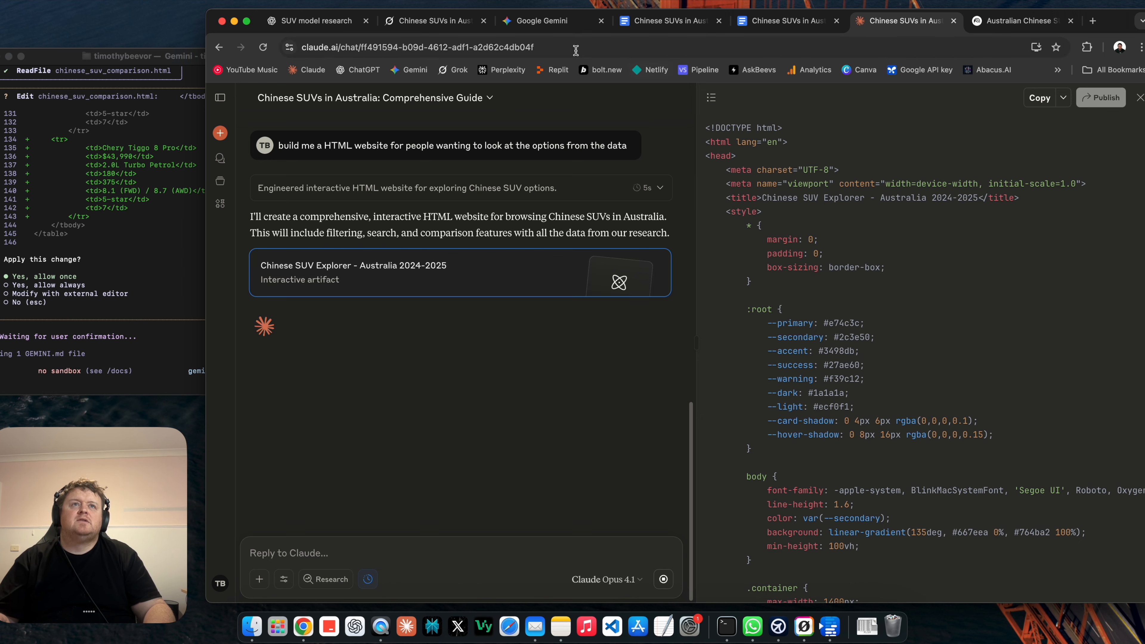
- In the Gemini chat, turn off Deep Research and send the prompt "build me a futuristic website with the options in html"
left_click(543, 20)
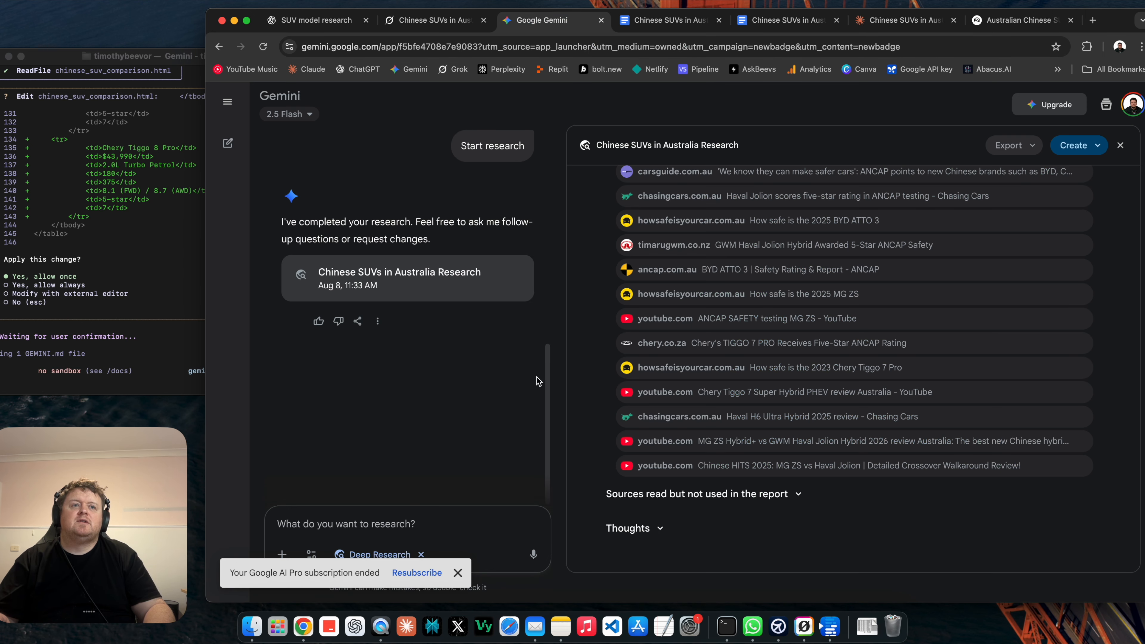
left_click(399, 523)
type("build me a futuristic website with the options")
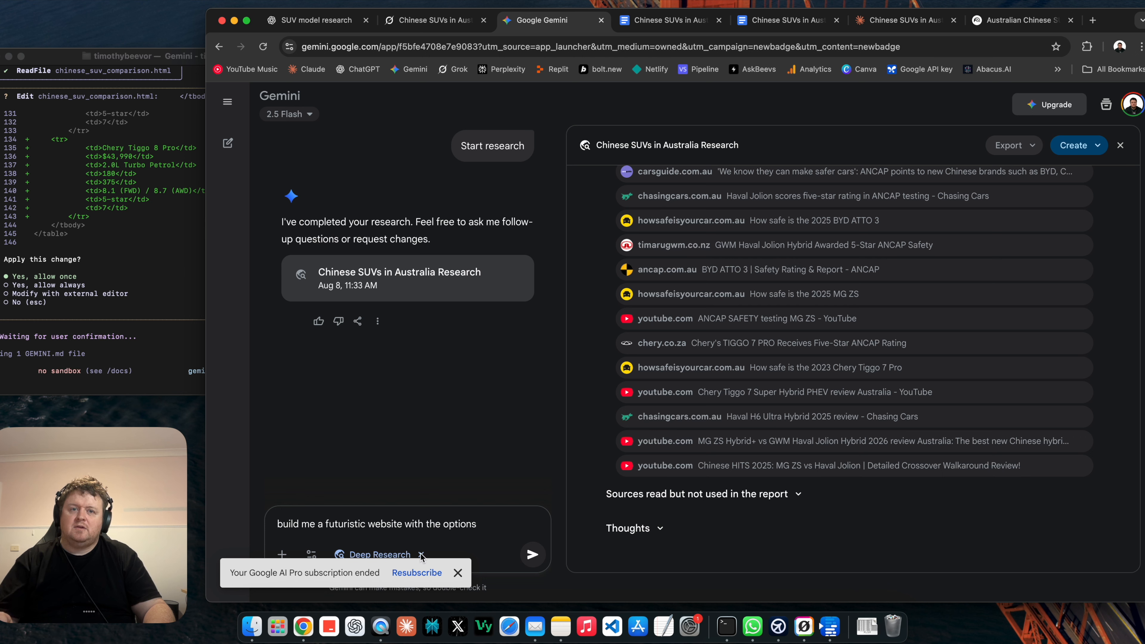
left_click(457, 573)
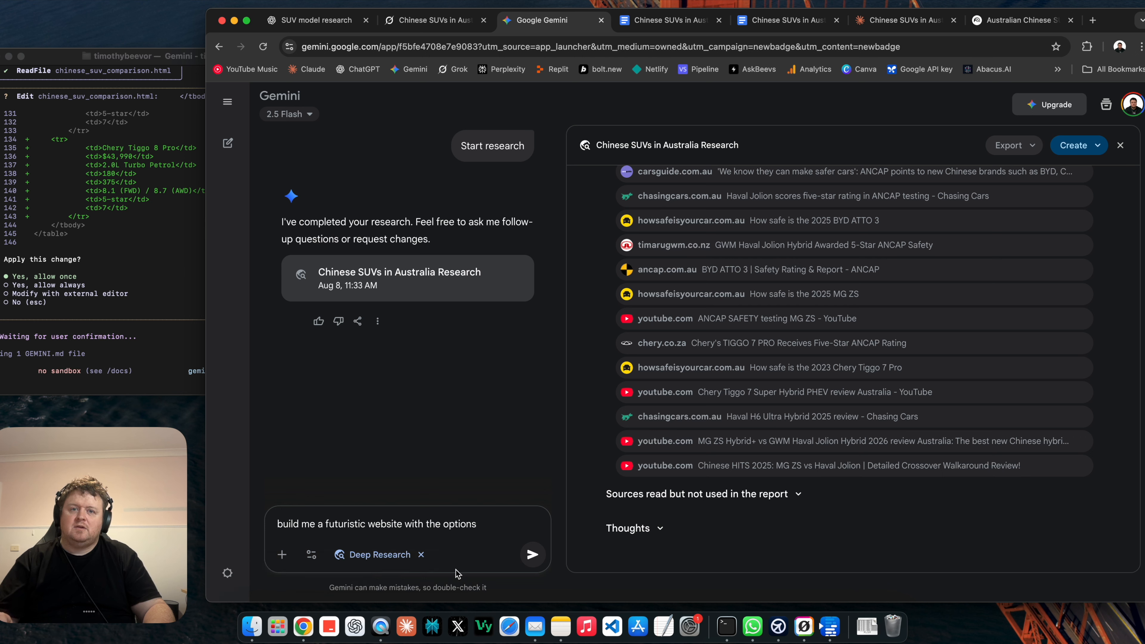
left_click(420, 554)
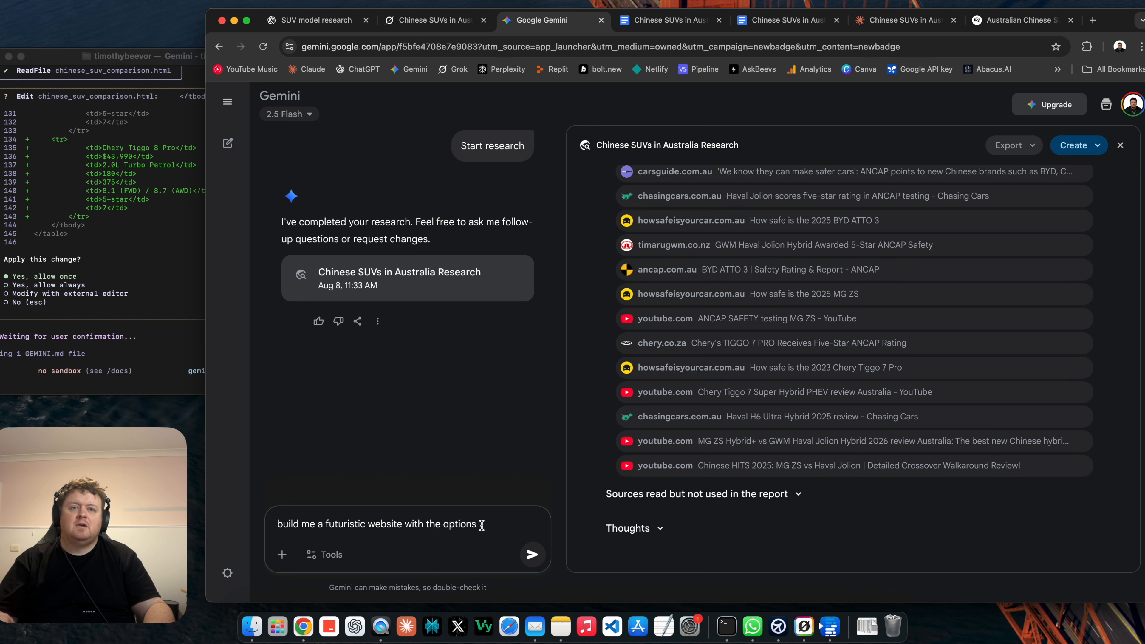
type("in html")
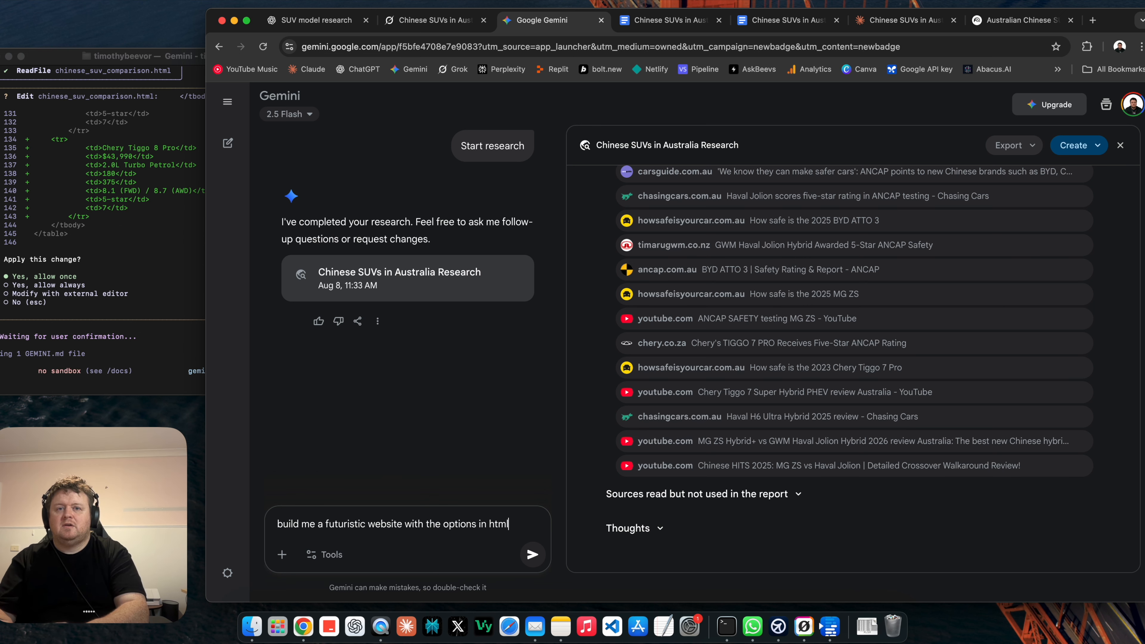
key("Return")
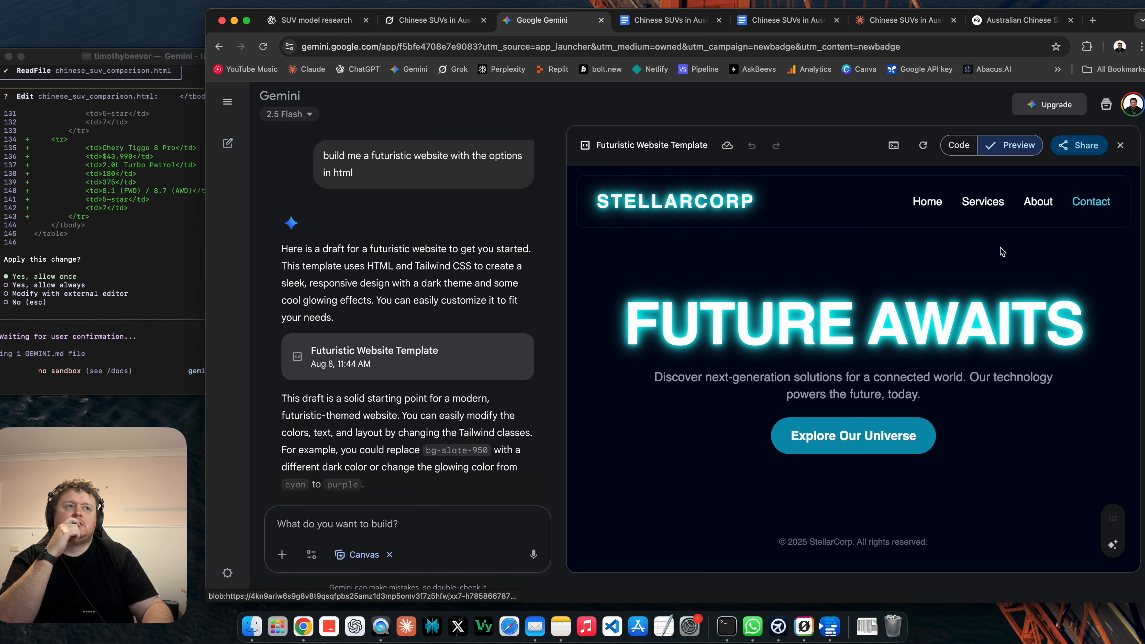
- Send Gemini the follow-up "umm there's no contnet on the page..." about its futuristic website draft
left_click(417, 516)
type("umm")
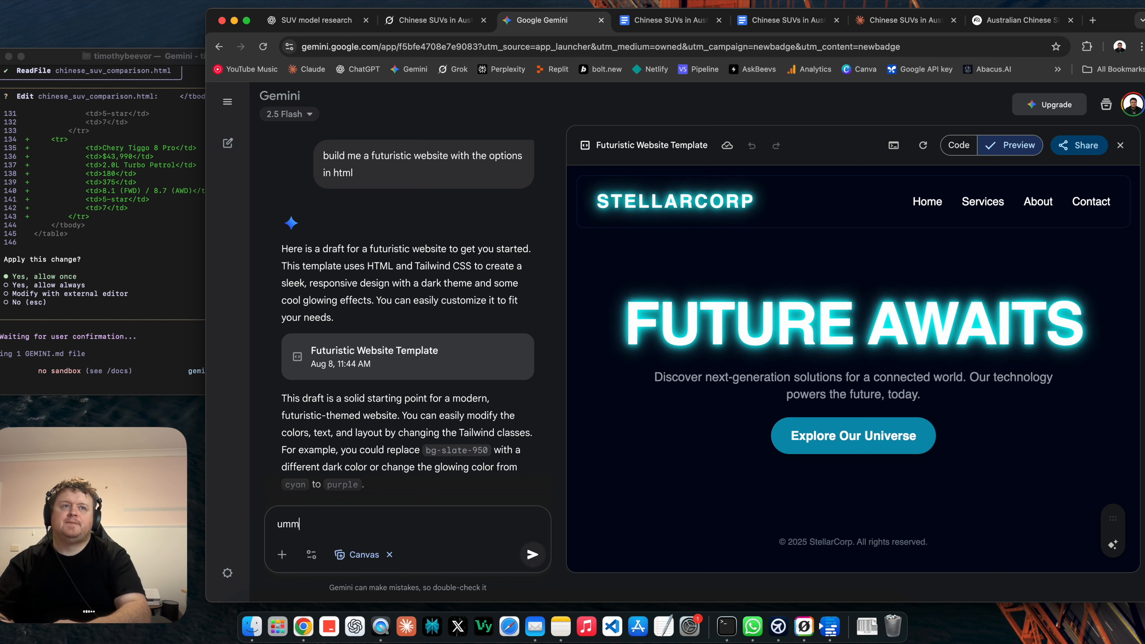
type(" there's no contnet on the page...")
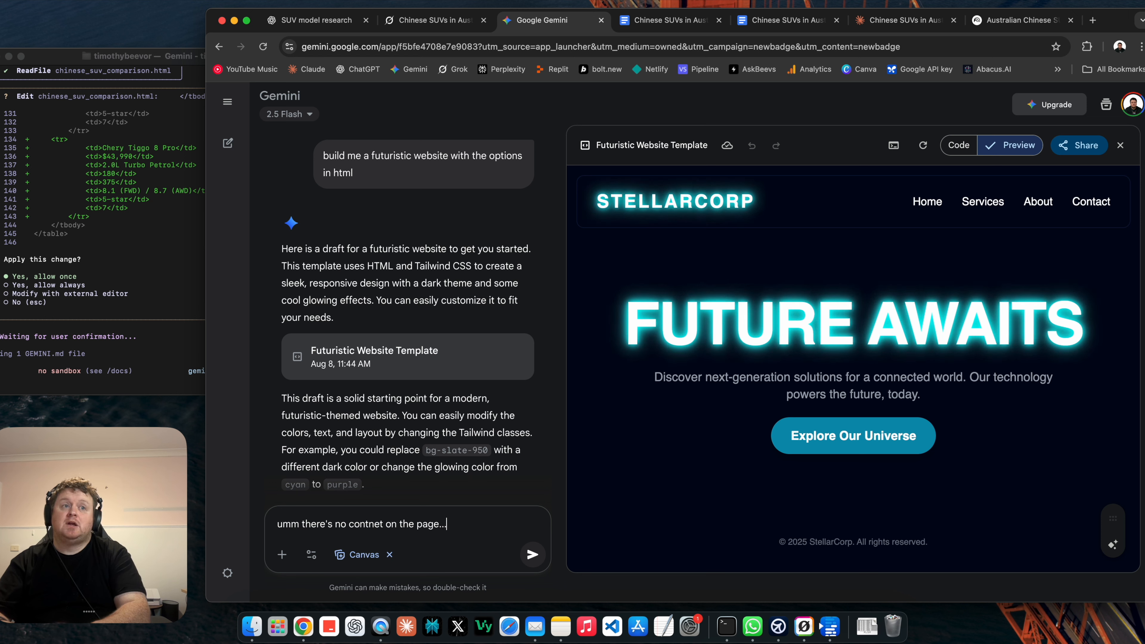
key("Return")
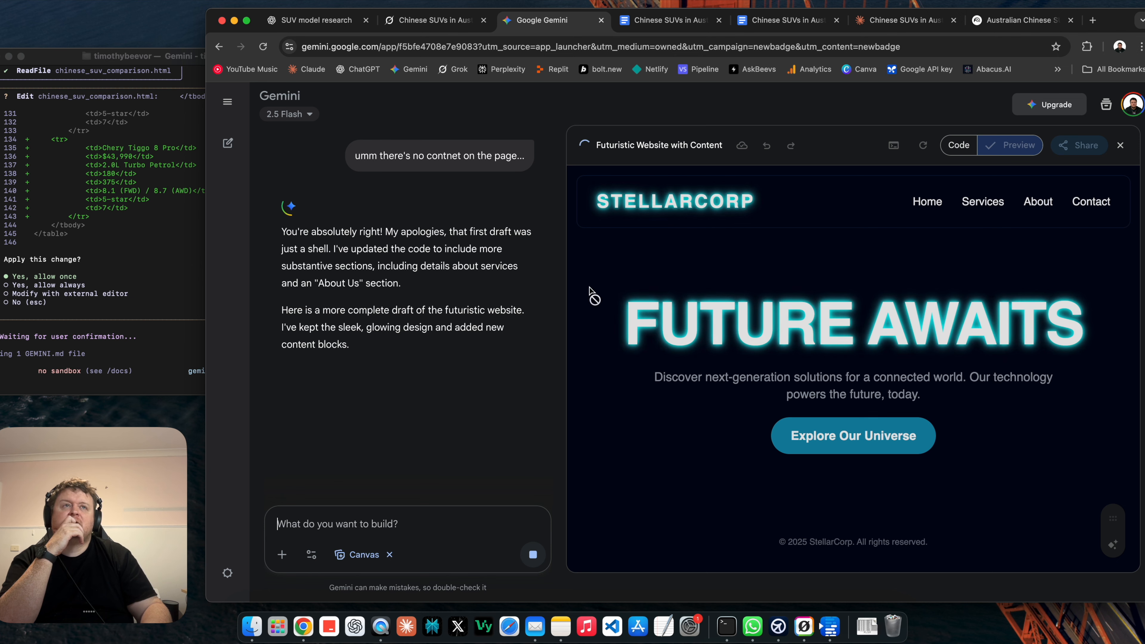
- Look over the ranked model cards in Grok's Futuristic SUV Explorer preview for comparison
left_click(448, 27)
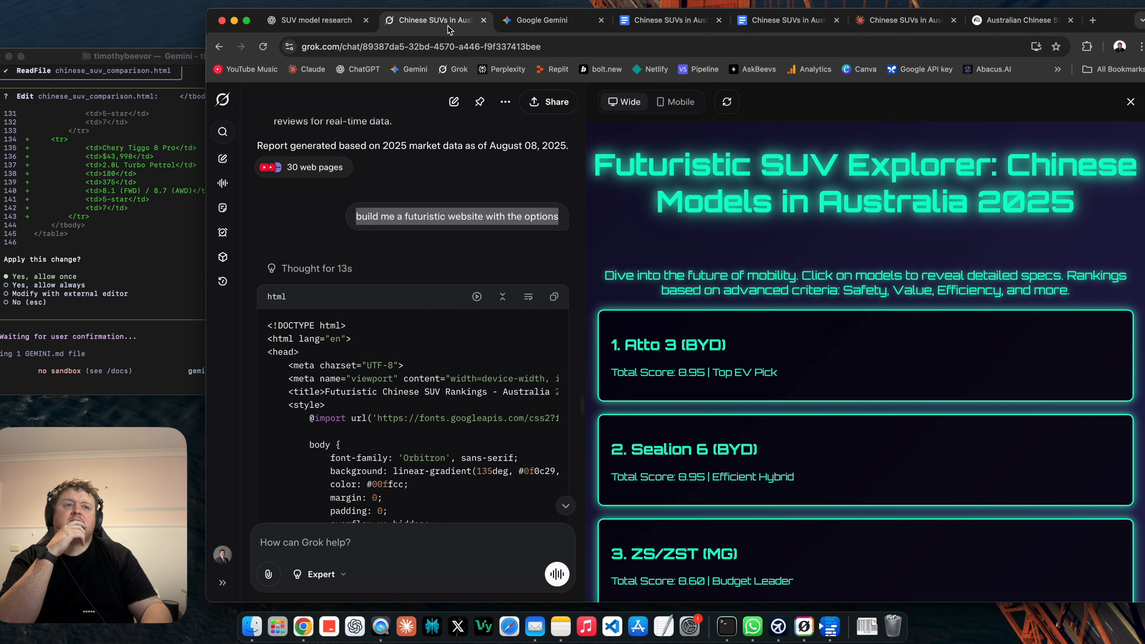
scroll(738, 483, "down", 15)
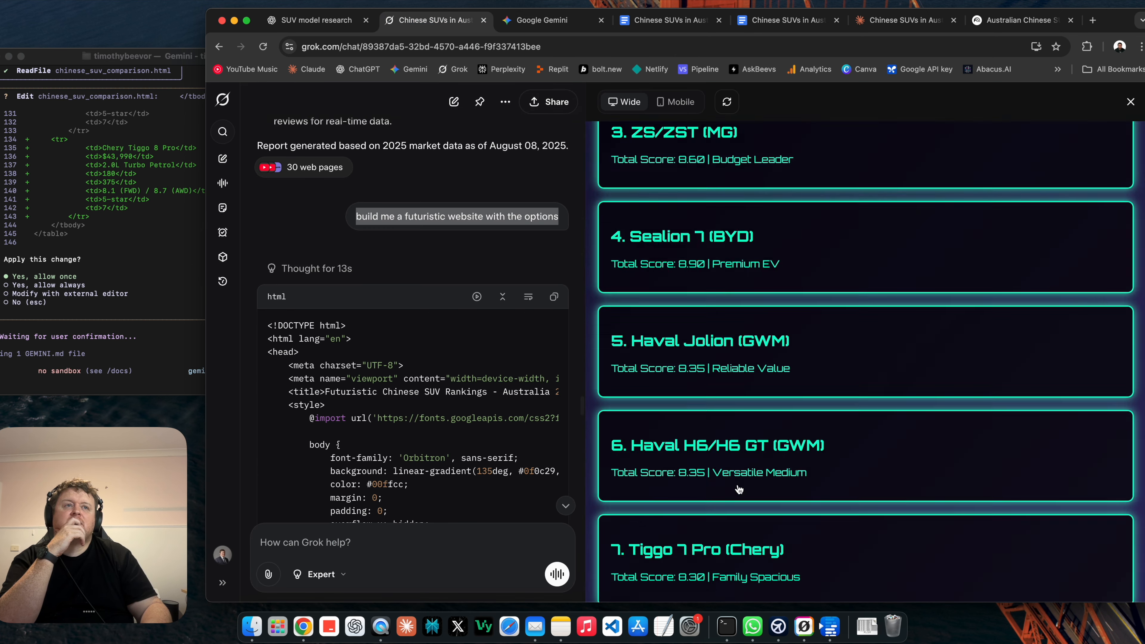
scroll(739, 478, "up", 15)
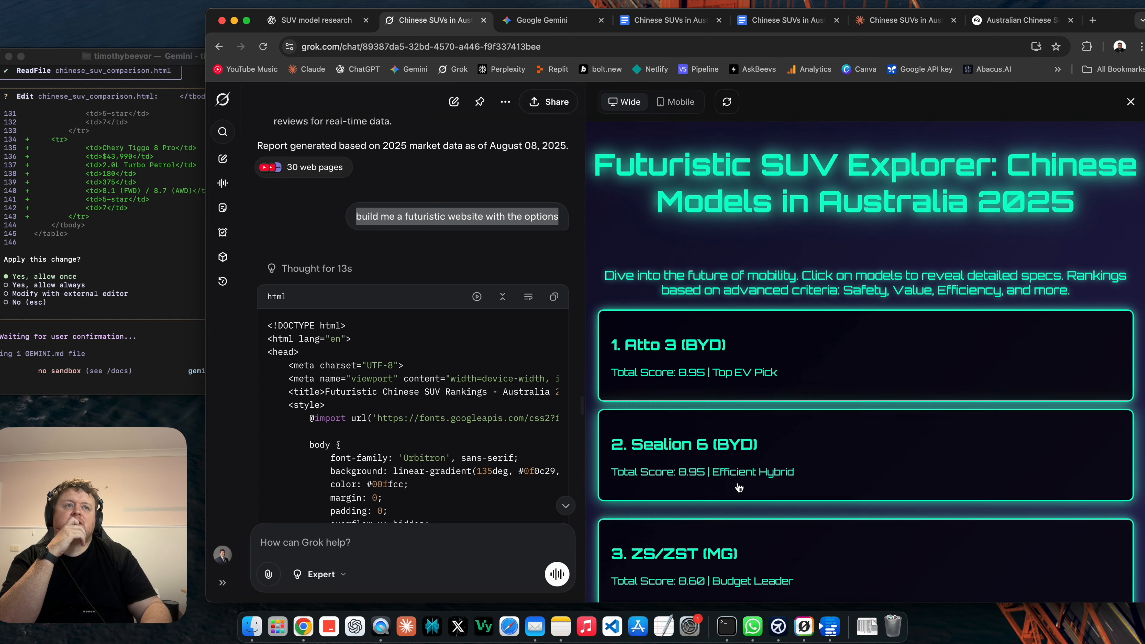
- Check Claude's website build, the NotebookLM guide, the Google Docs report, and the Gemini and Grok websites, ending on ChatGPT Agent's live SUV research
left_click(883, 22)
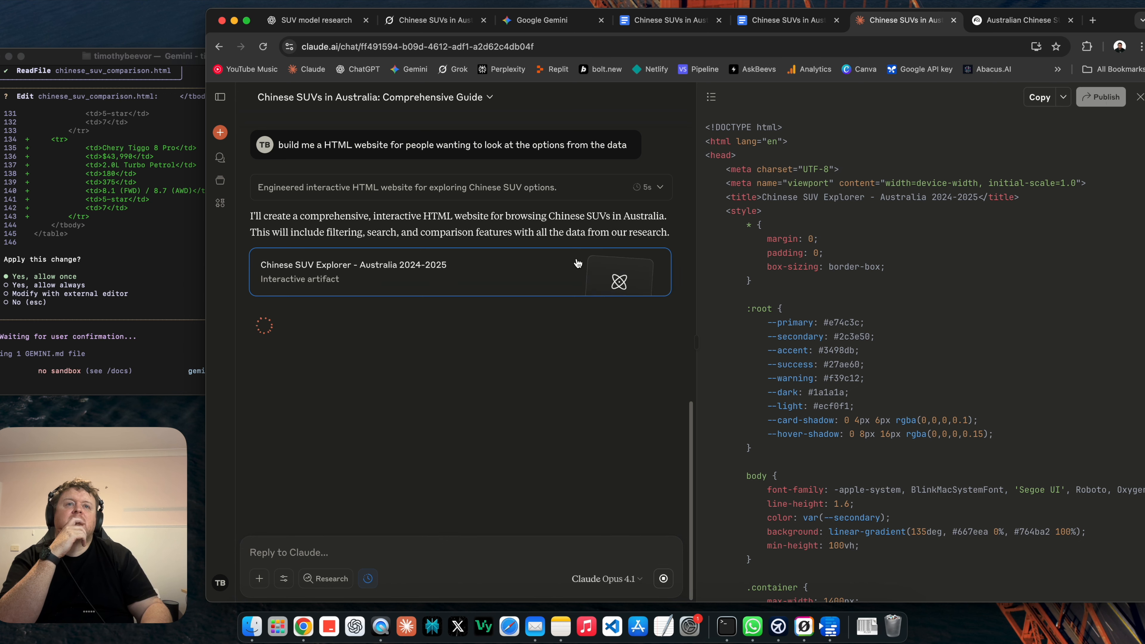
left_click(1015, 24)
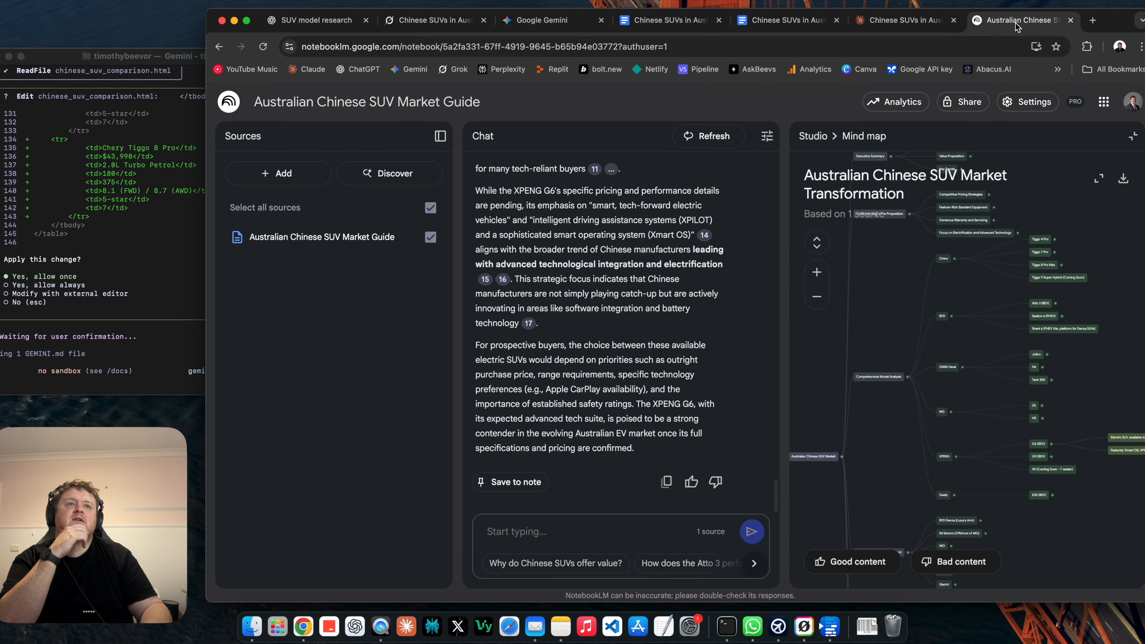
left_click(904, 20)
left_click(777, 24)
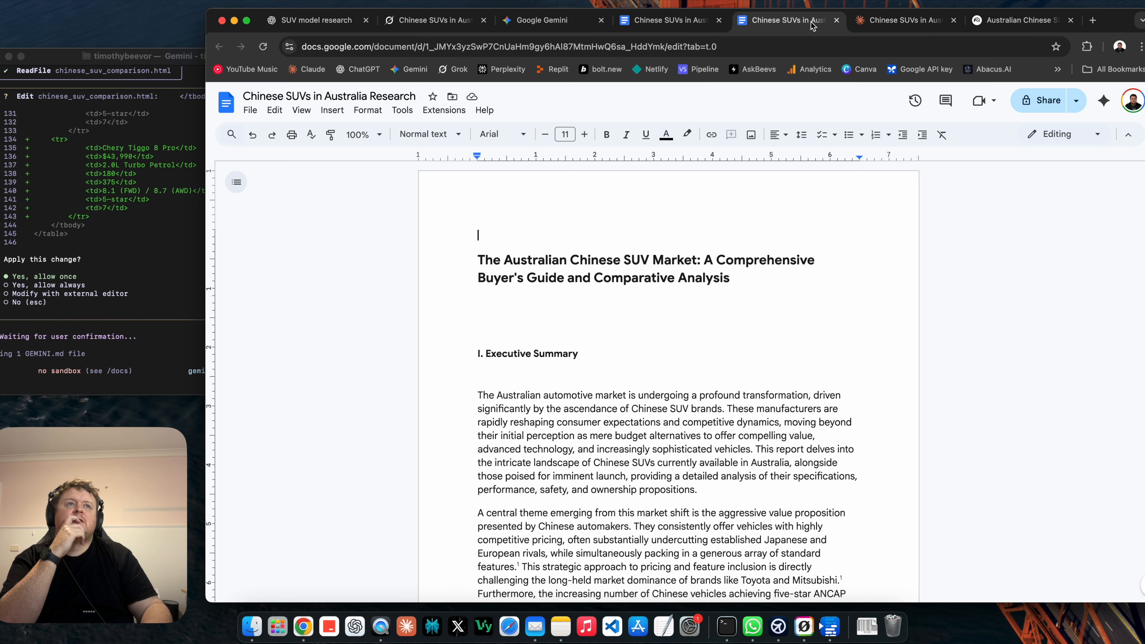
left_click(675, 23)
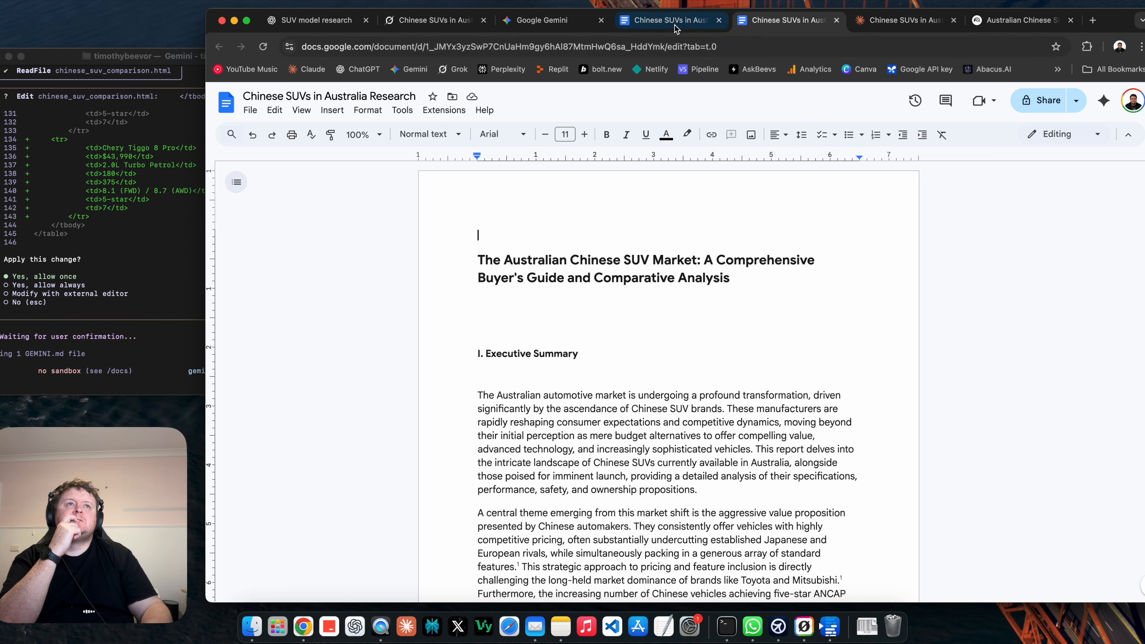
key("cmd+a")
left_click(541, 22)
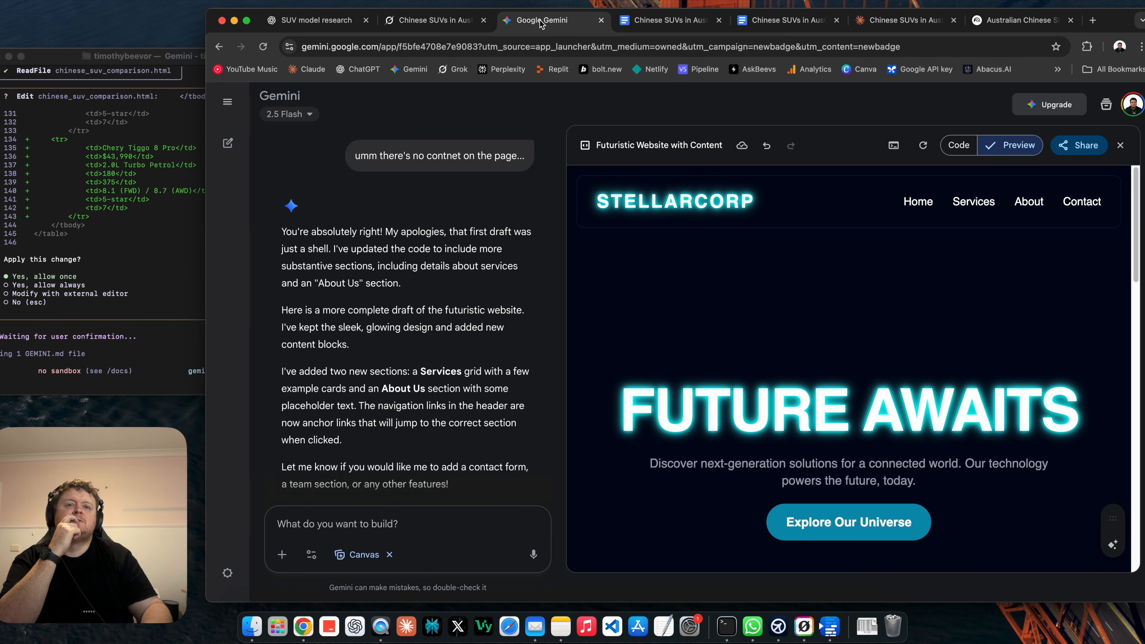
left_click(433, 23)
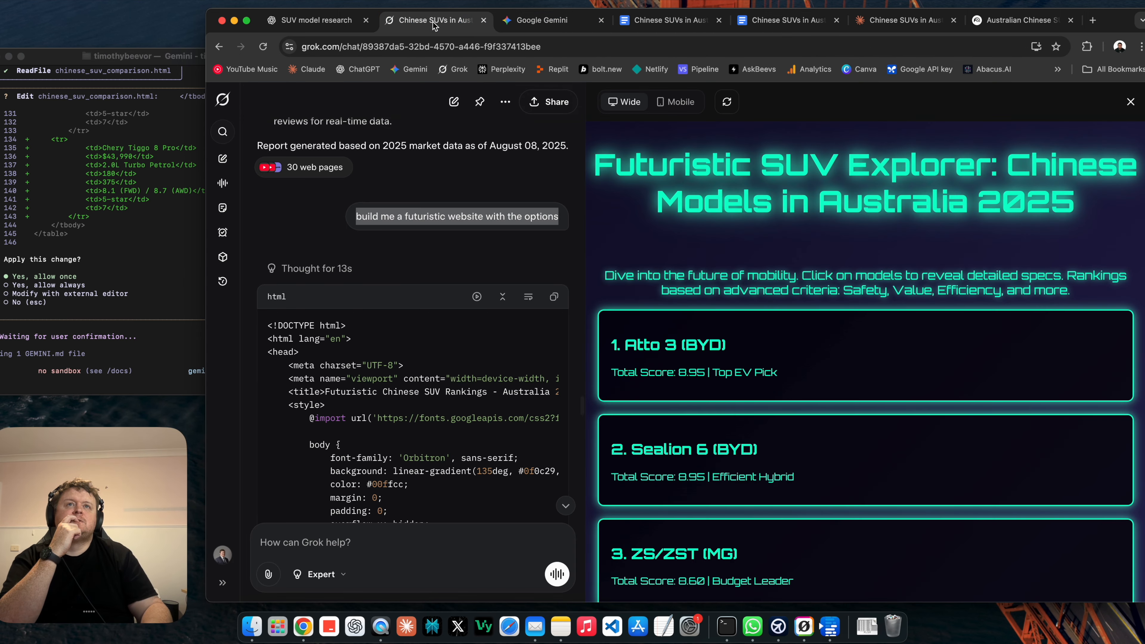
left_click(333, 22)
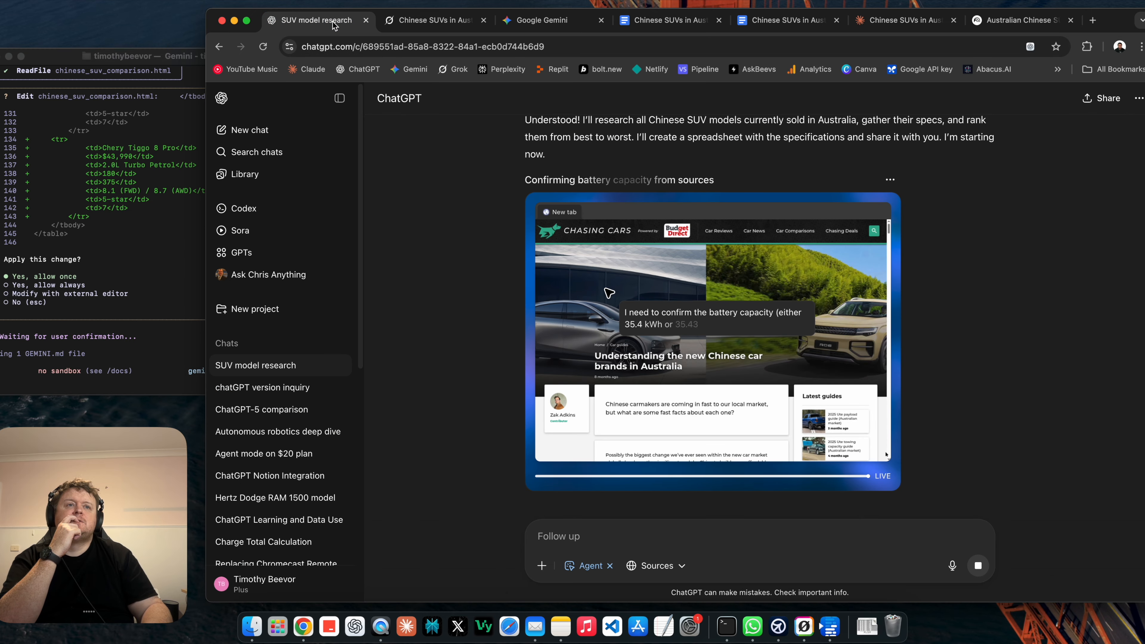
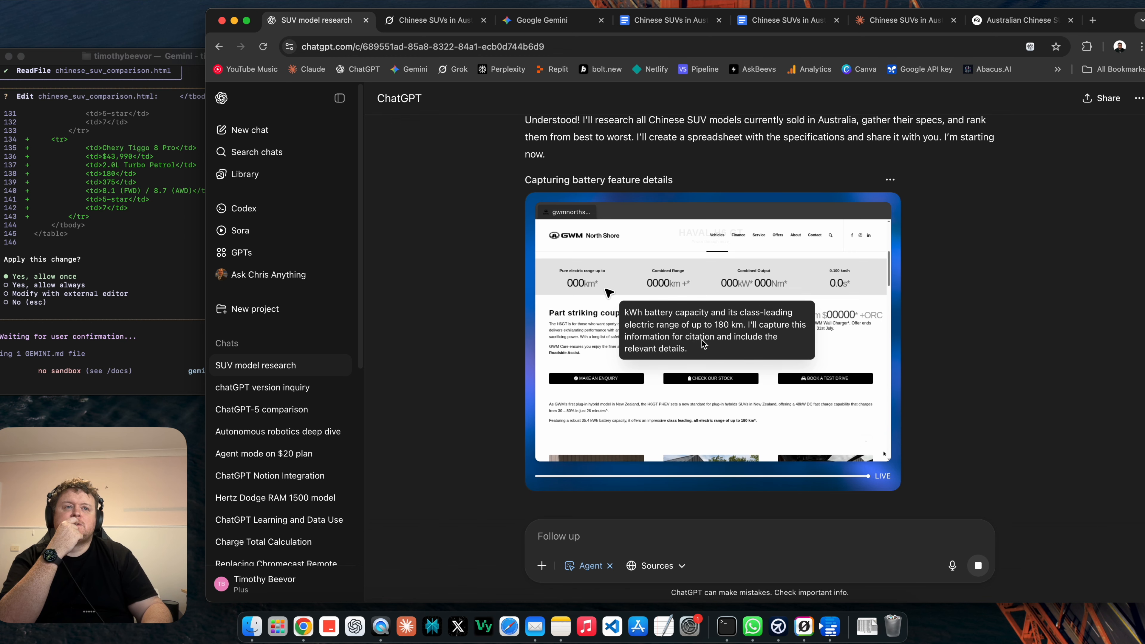
- Return to the Gemini chat and examine its reply and the revised futuristic website in the preview
left_click(440, 29)
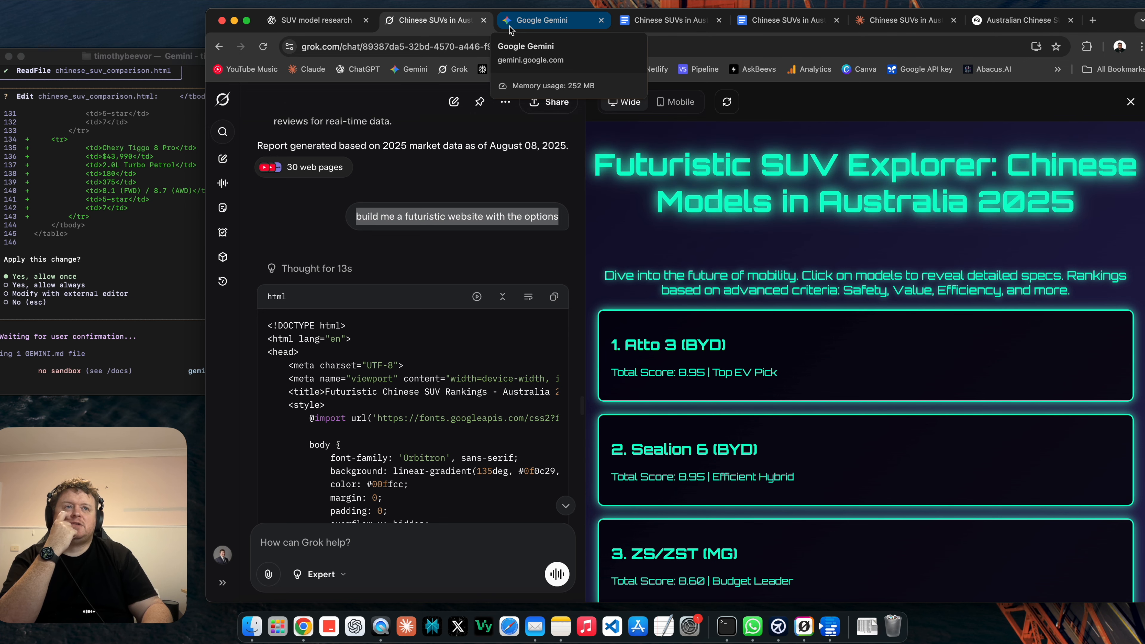
left_click(546, 33)
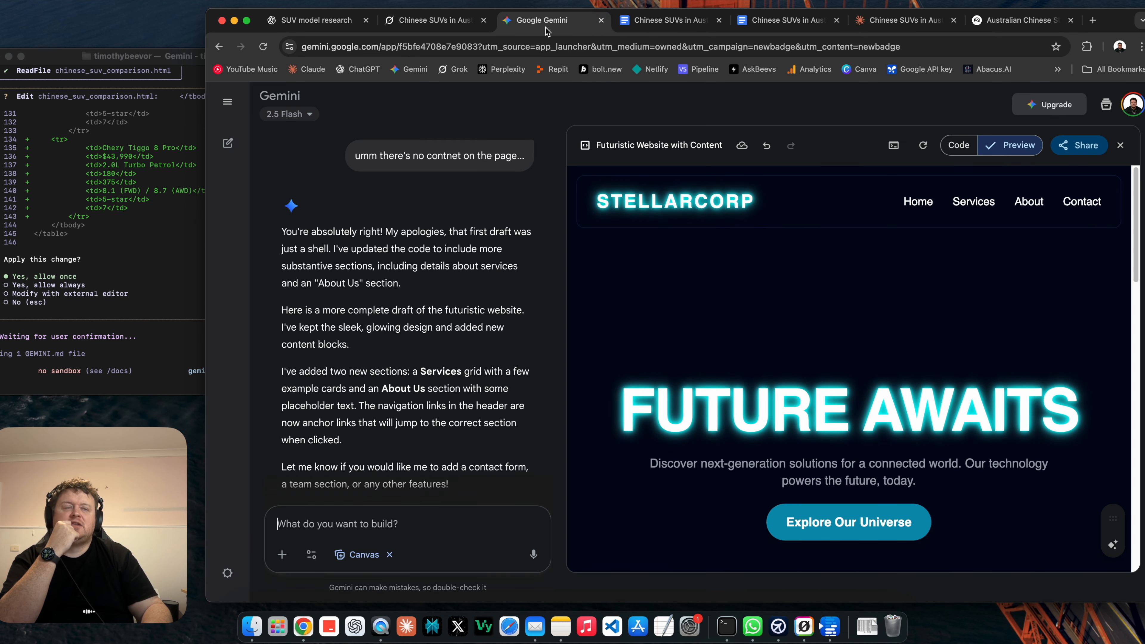
scroll(431, 283, "down", 2)
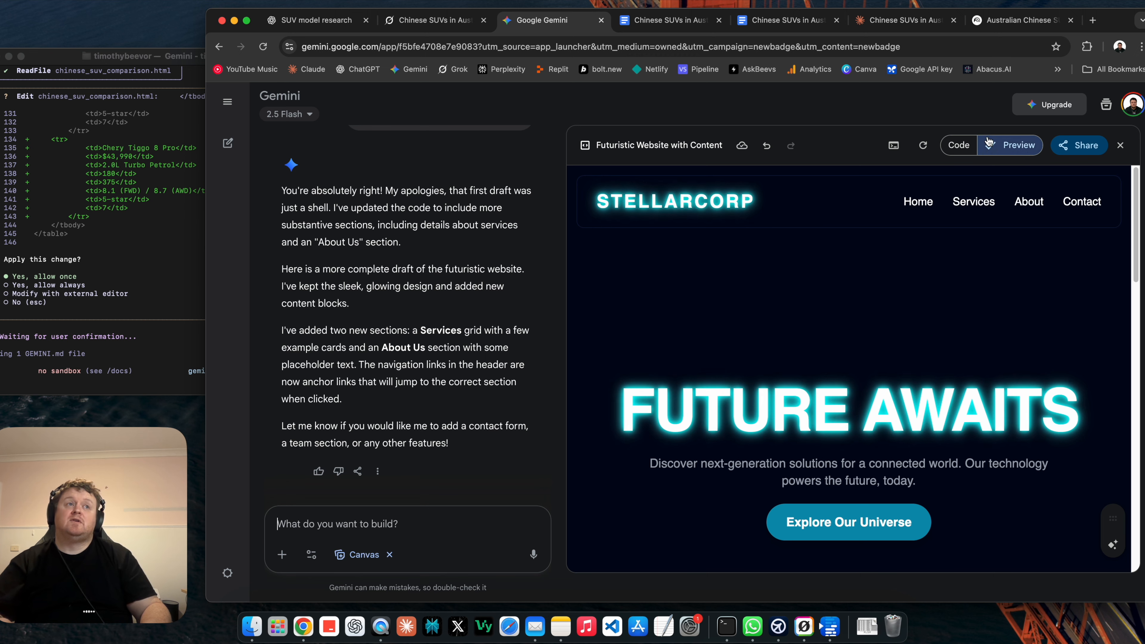
left_click(957, 146)
left_click(1017, 145)
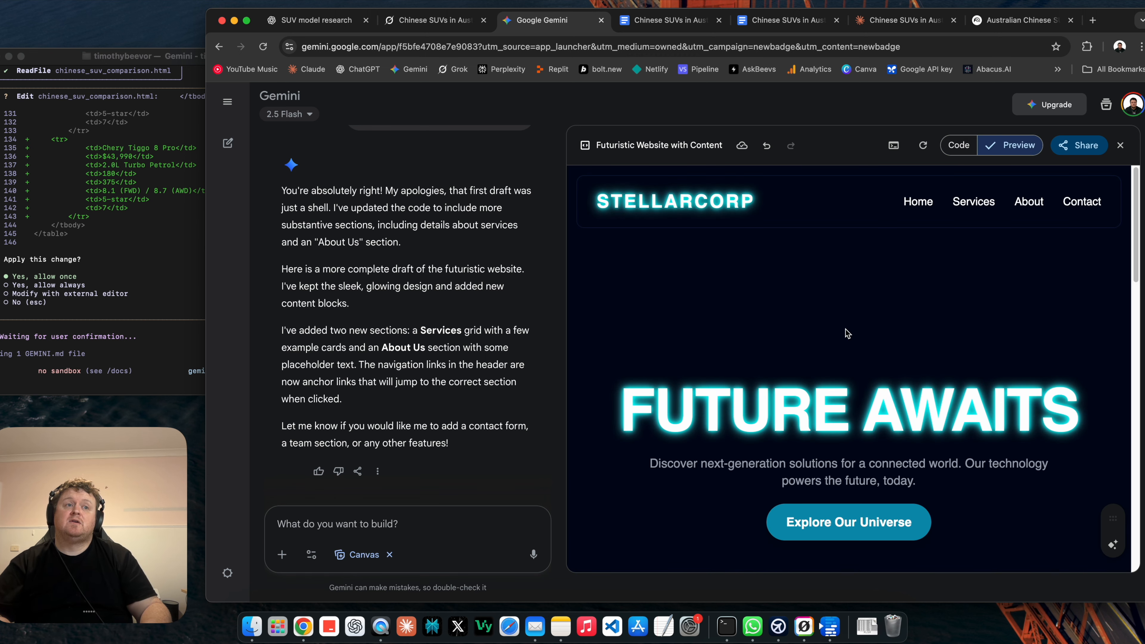
scroll(847, 360, "down", 10)
scroll(841, 280, "up", 10)
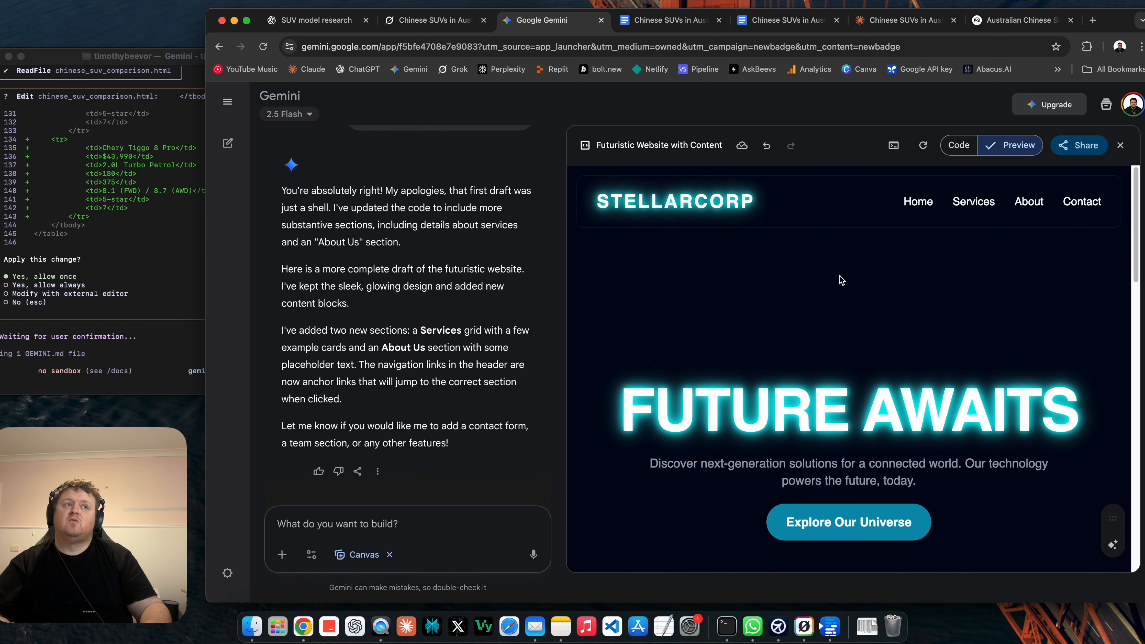
- Send Gemini the message "you didn't actually fix anything!" about the revised website
left_click(454, 522)
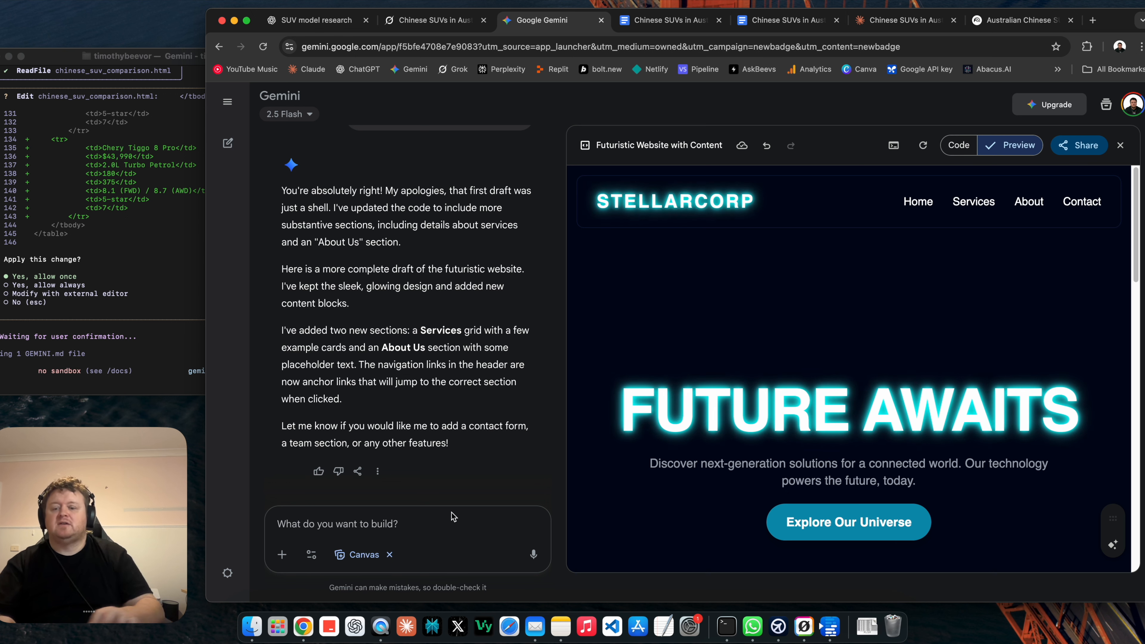
type("you didn't actually fix anyting")
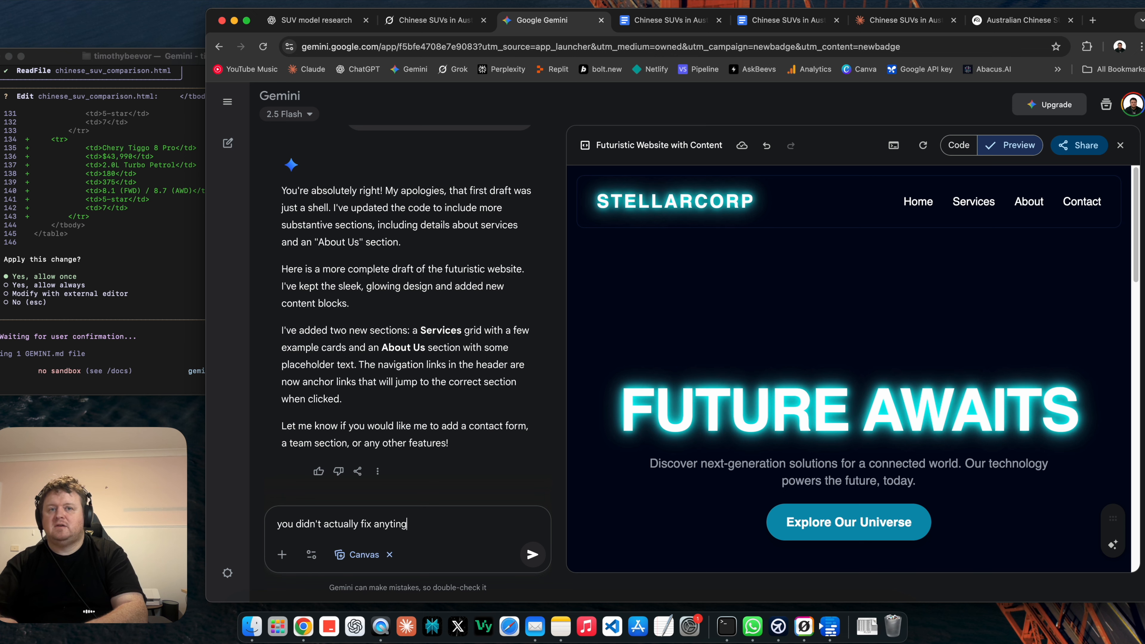
key("Return")
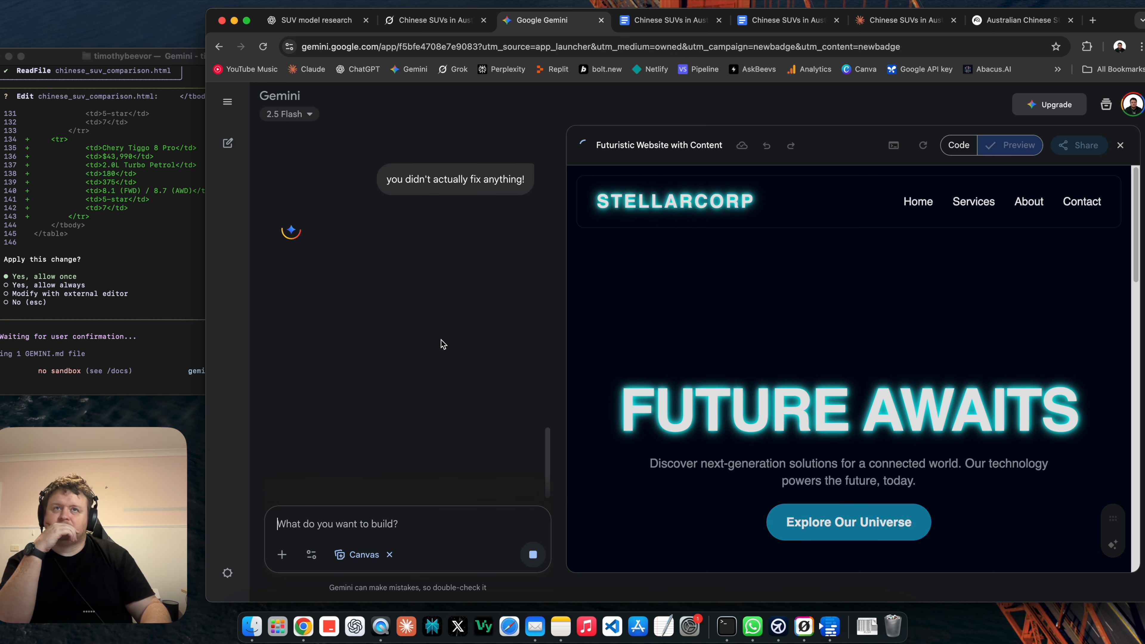
- Review the Gemini conversation from the original Chinese SUV research request through to the latest reply
scroll(443, 345, "up", 4)
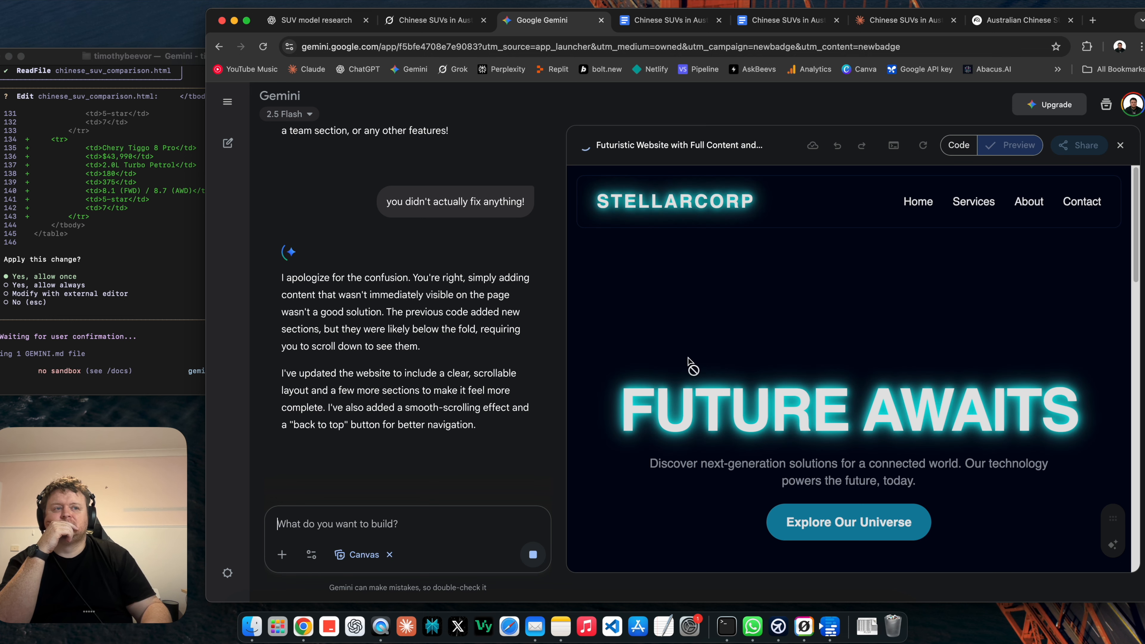
scroll(438, 261, "up", 15)
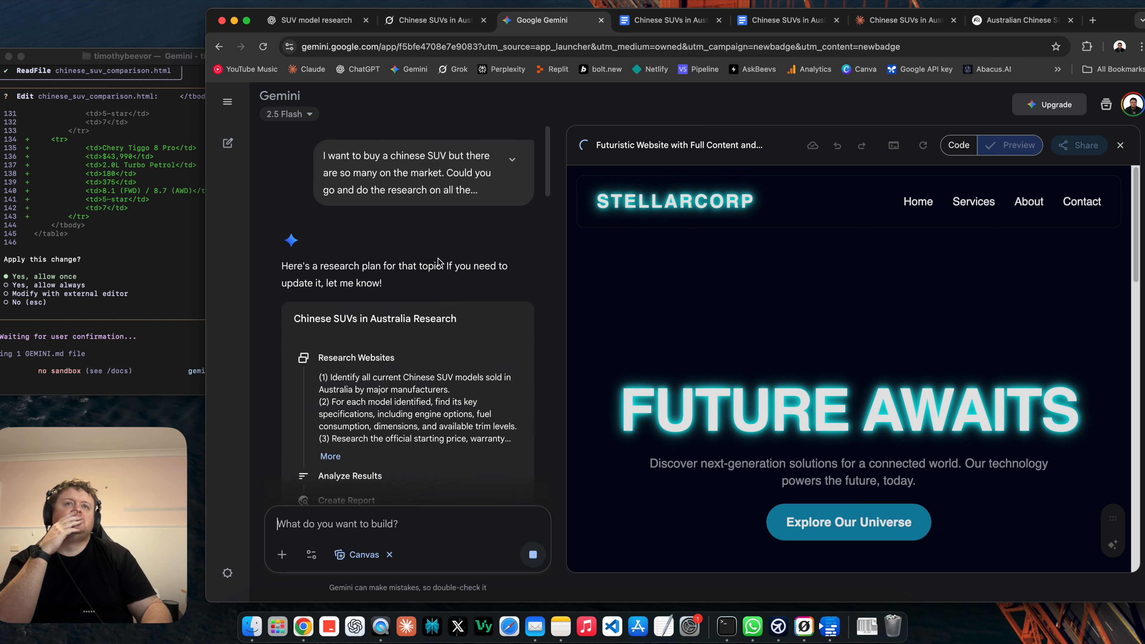
scroll(490, 349, "down", 15)
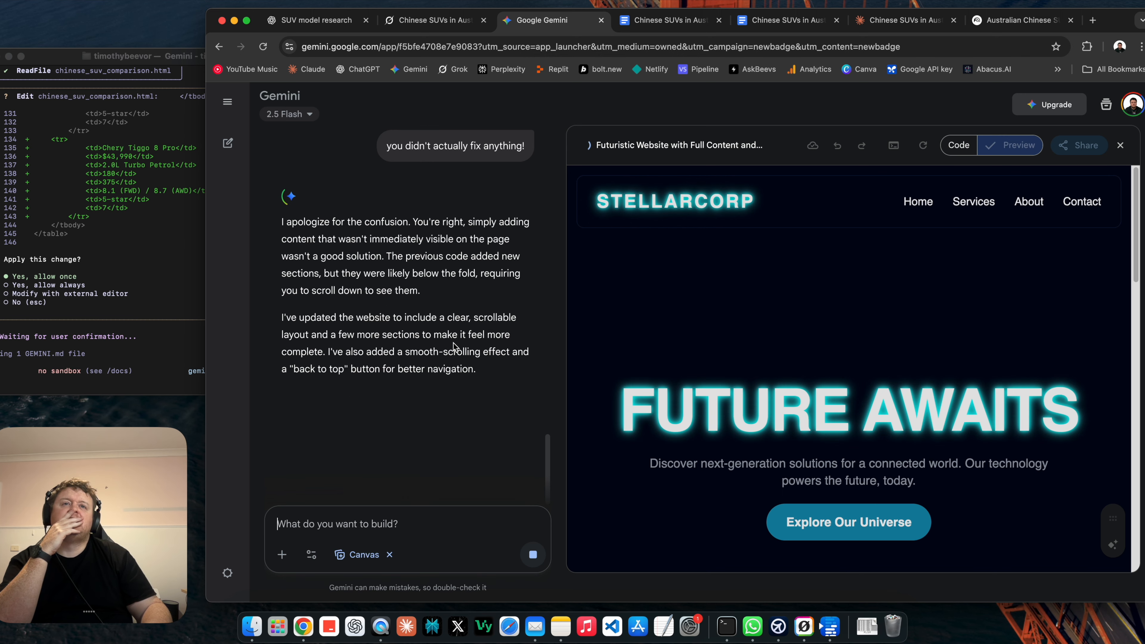
- Check the Grok and Claude websites, and in Gemini CLI allow once the Chery Tiggo 8 Pro edit to chinese_suv_comparison.html
left_click(424, 21)
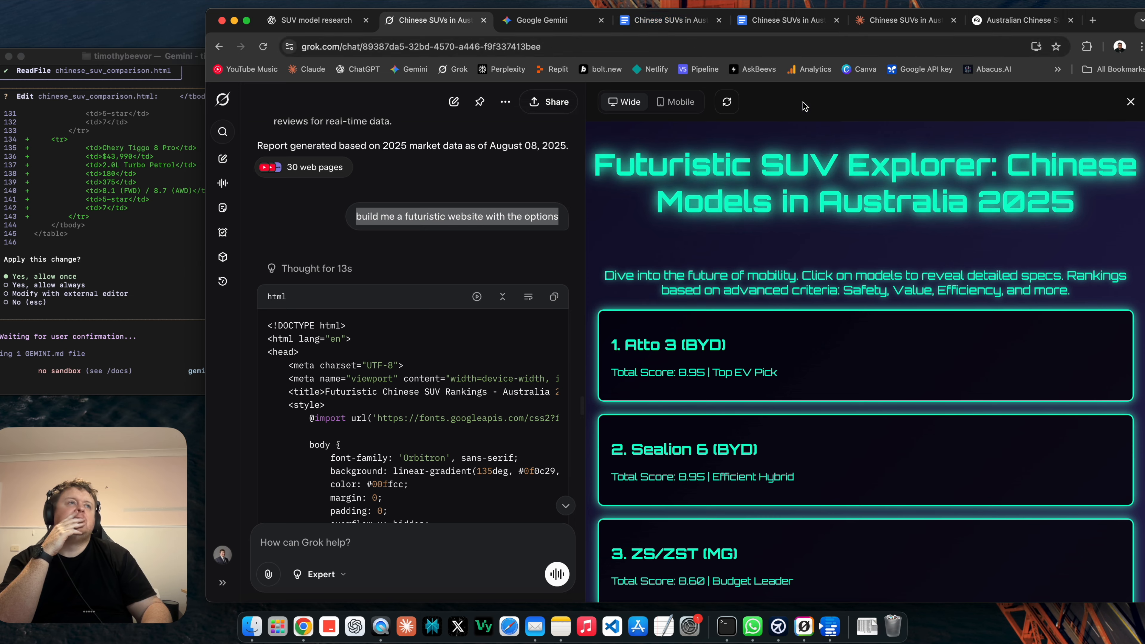
left_click(904, 23)
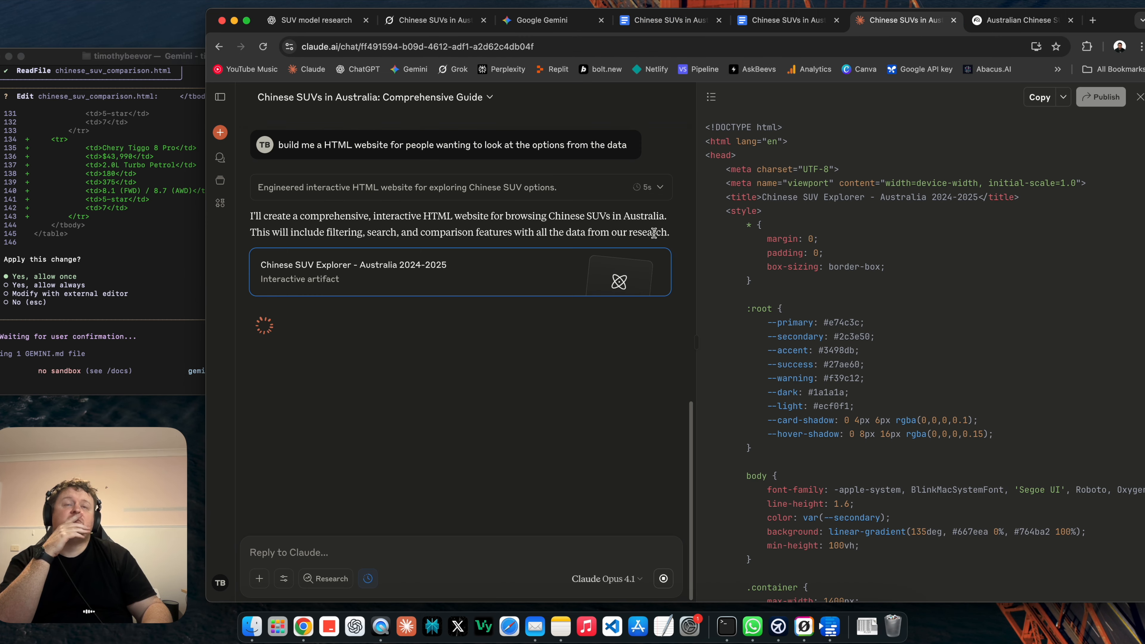
left_click(115, 295)
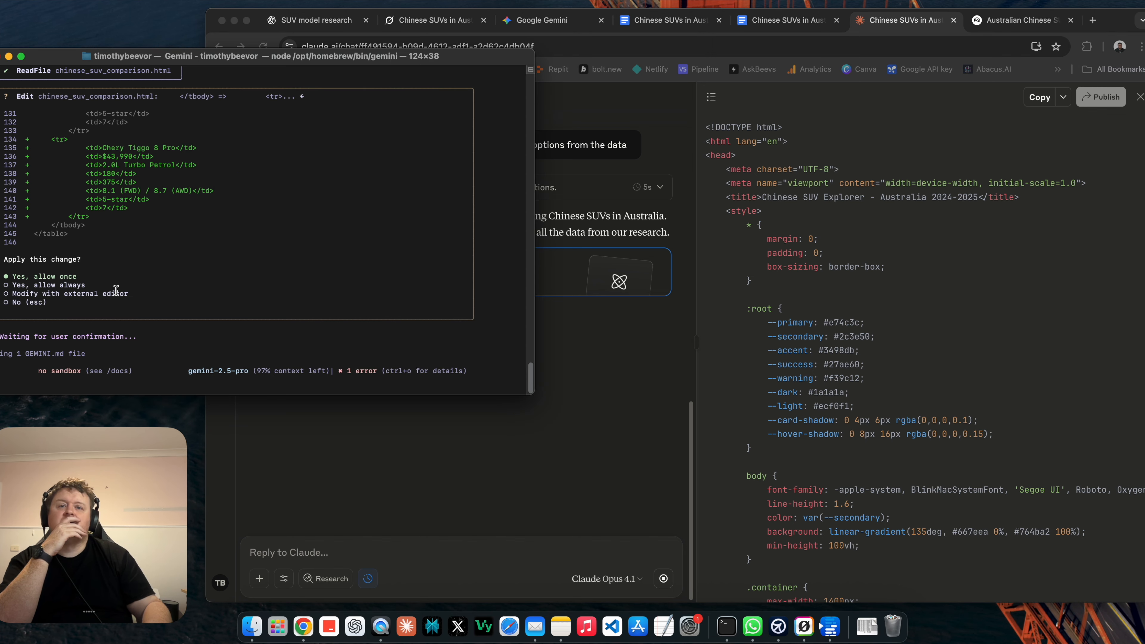
key("Return")
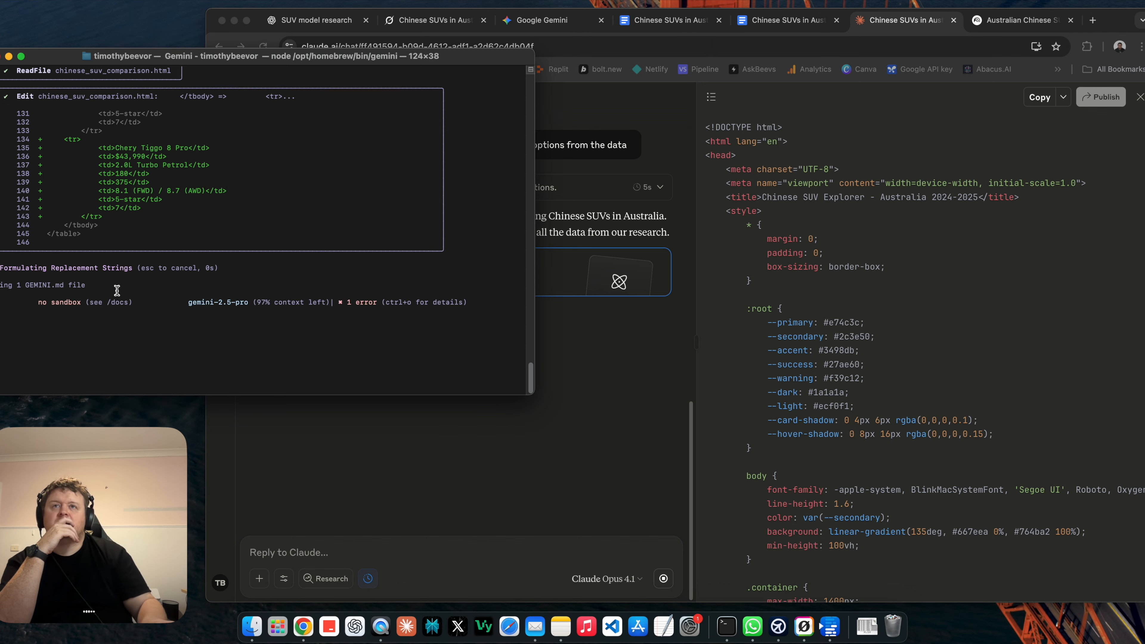
- Check the progress in the Grok, ChatGPT agent and Gemini chats, and return to Claude's Chinese SUV website
left_click(650, 321)
left_click(419, 28)
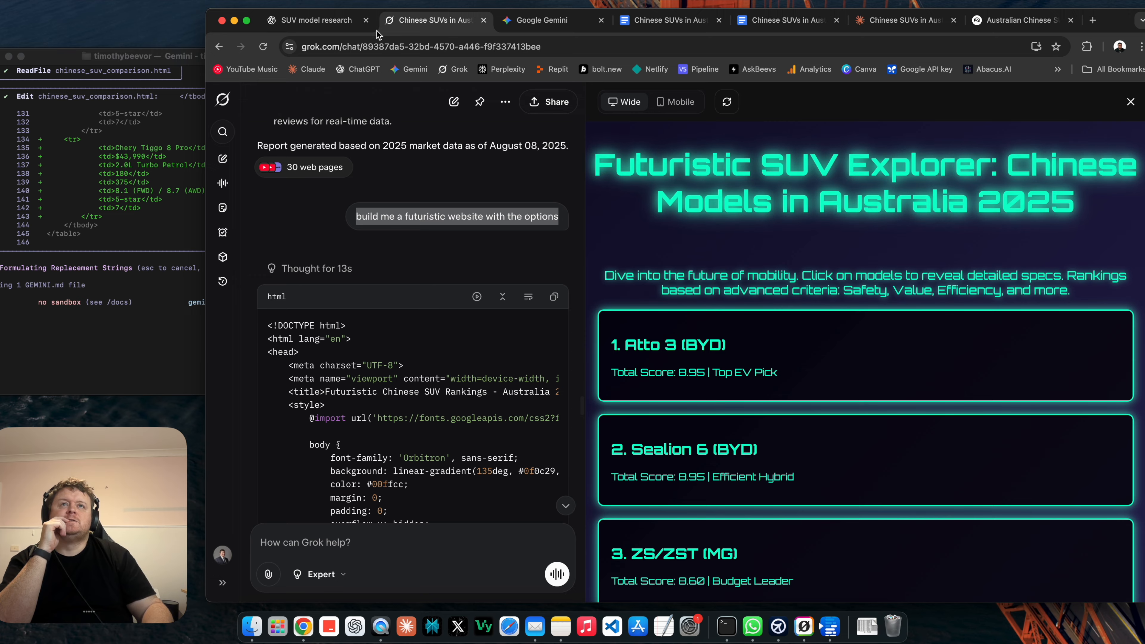
left_click(324, 23)
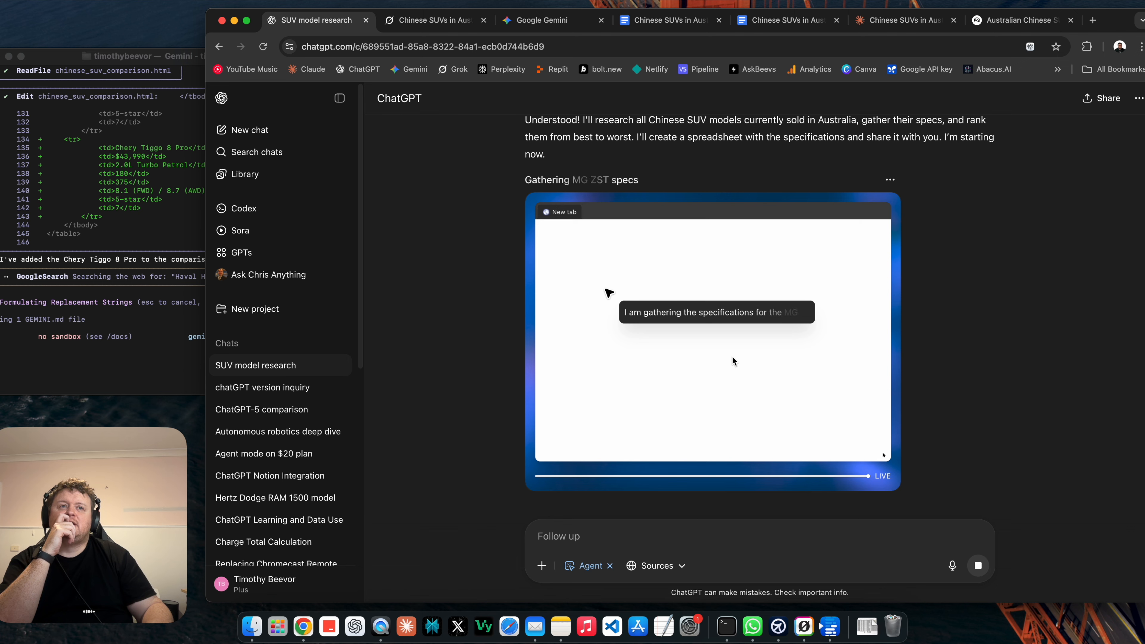
left_click(427, 27)
left_click(541, 21)
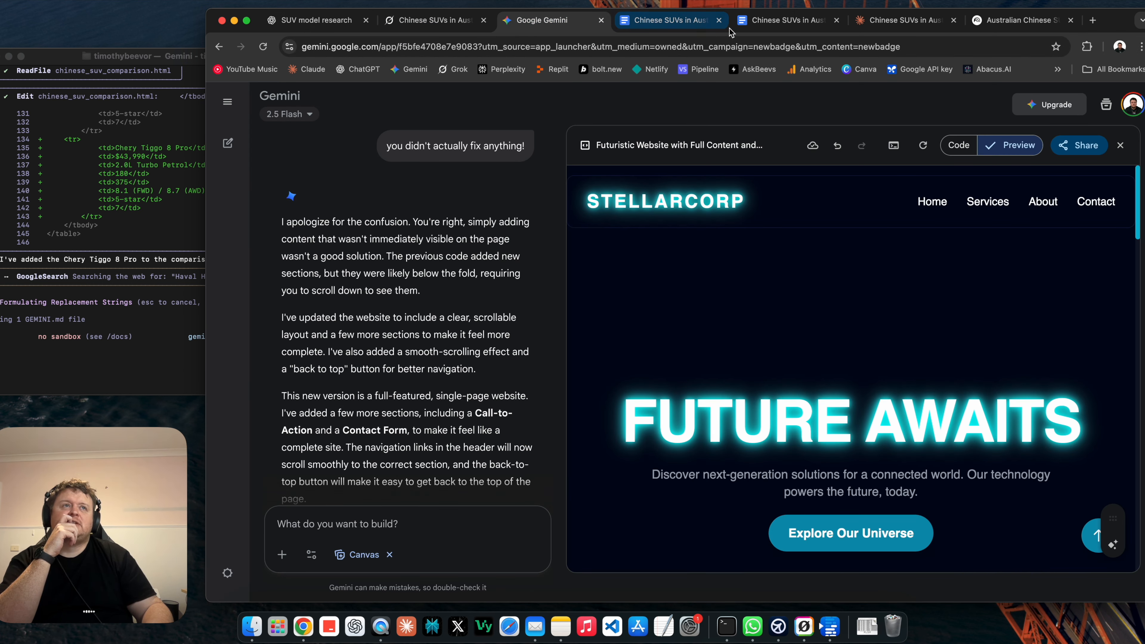
left_click(789, 20)
left_click(901, 29)
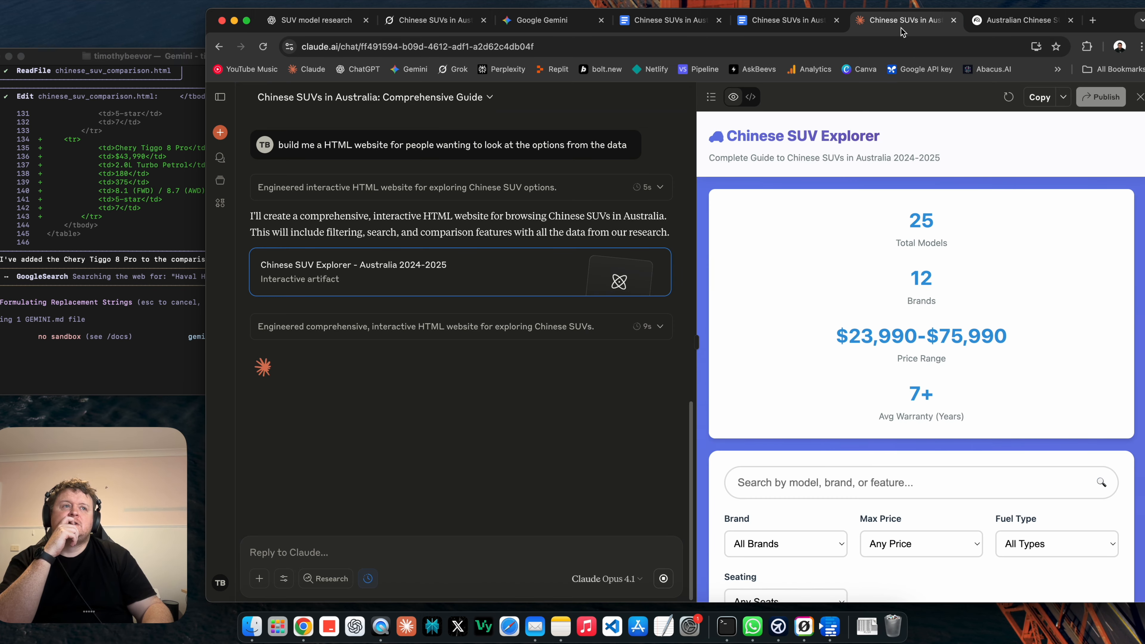
- Examine the Chinese SUV Explorer website in Claude's preview and try its list view and grid view
scroll(894, 251, "down", 5)
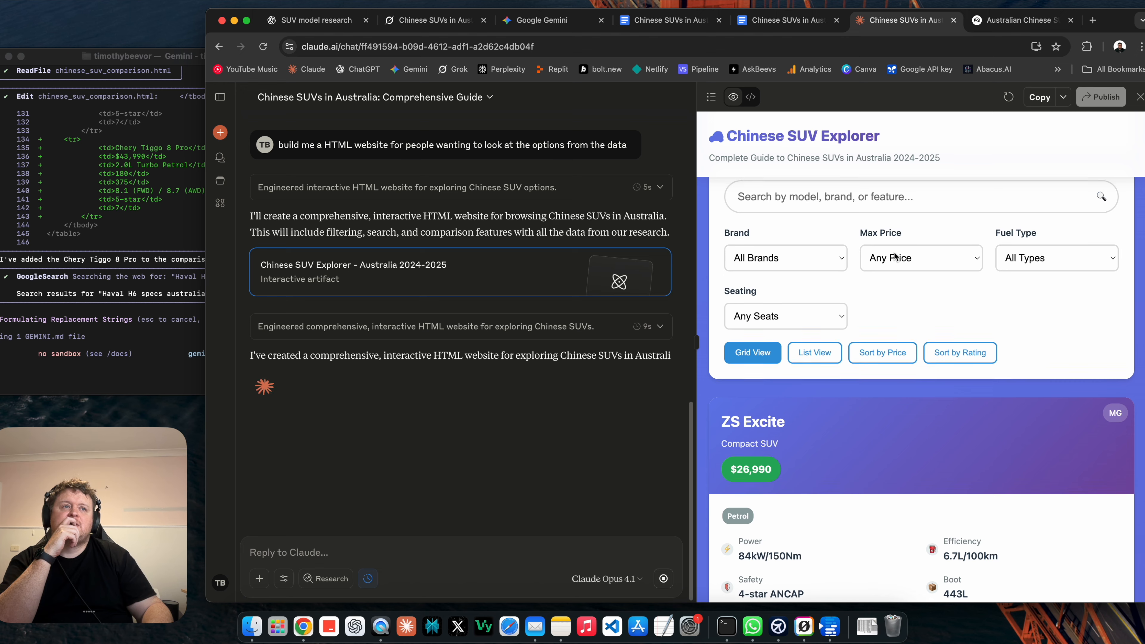
scroll(895, 256, "down", 5)
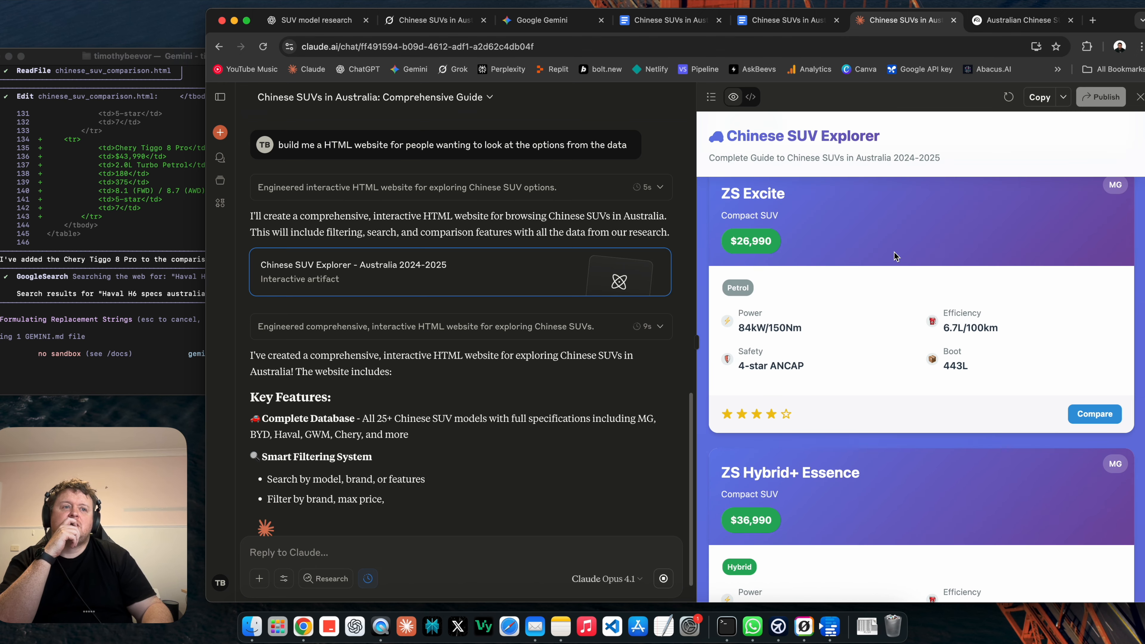
scroll(895, 256, "up", 10)
scroll(894, 256, "down", 10)
scroll(894, 257, "up", 4)
left_click(814, 367)
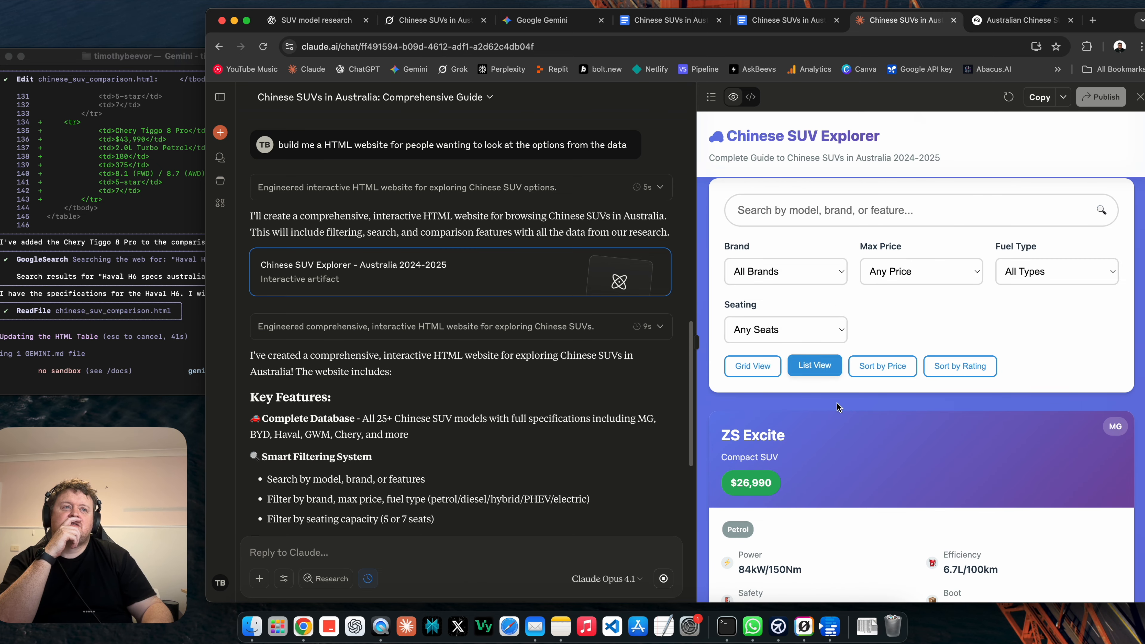
left_click(757, 366)
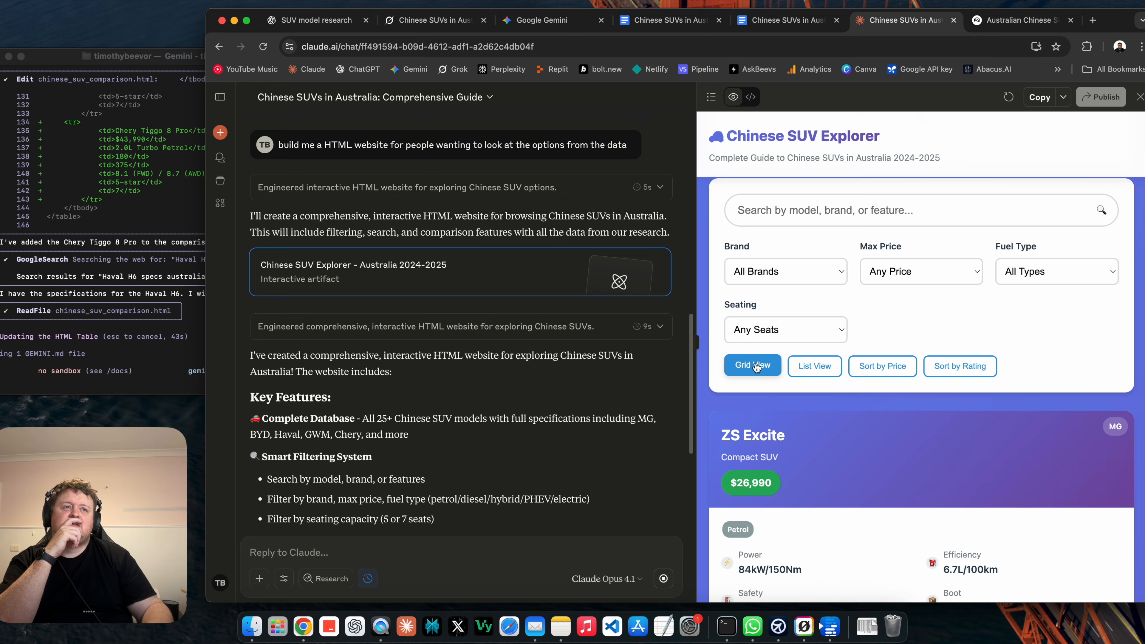
- View the MG QS Essence AWD's full specifications, close them and browse the remaining vehicle cards
scroll(799, 380, "down", 15)
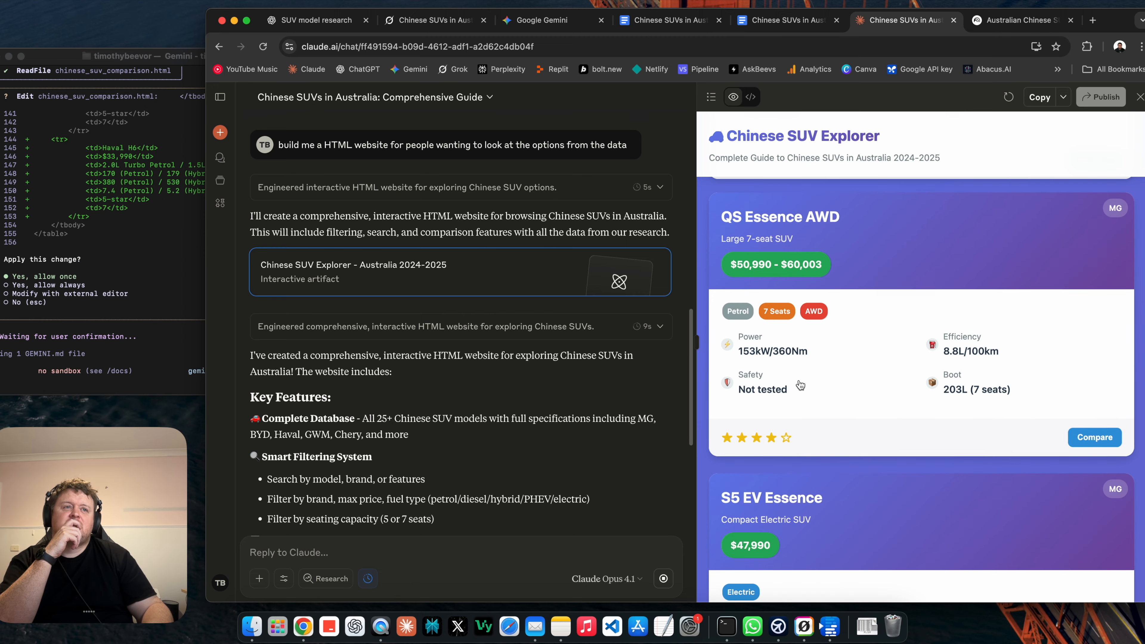
left_click(812, 368)
scroll(862, 373, "down", 2)
scroll(861, 373, "up", 2)
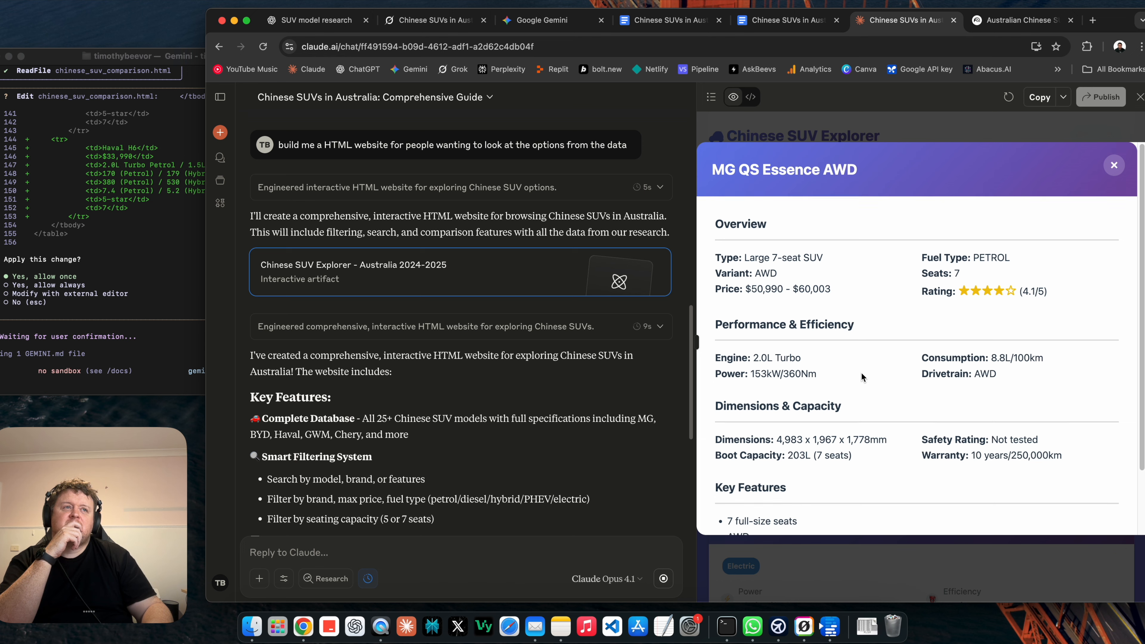
left_click(1114, 165)
scroll(975, 324, "down", 12)
scroll(975, 324, "down", 10)
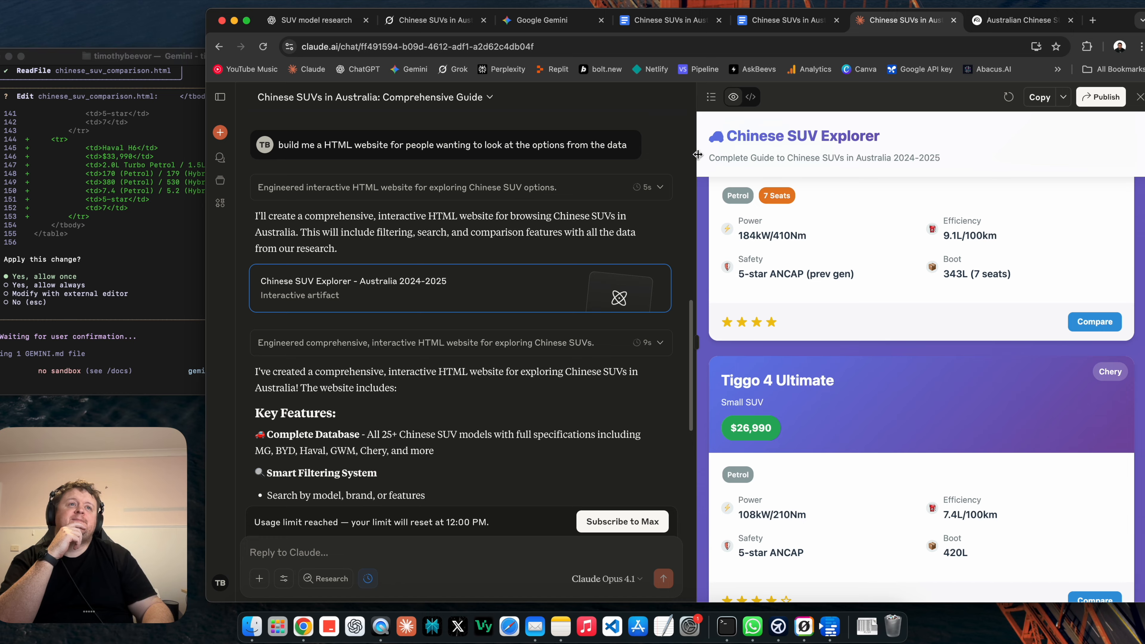
- Widen Claude's website preview to show two columns of vehicle cards and review them down to the last one
left_click_drag(697, 155, 507, 156)
scroll(721, 356, "down", 8)
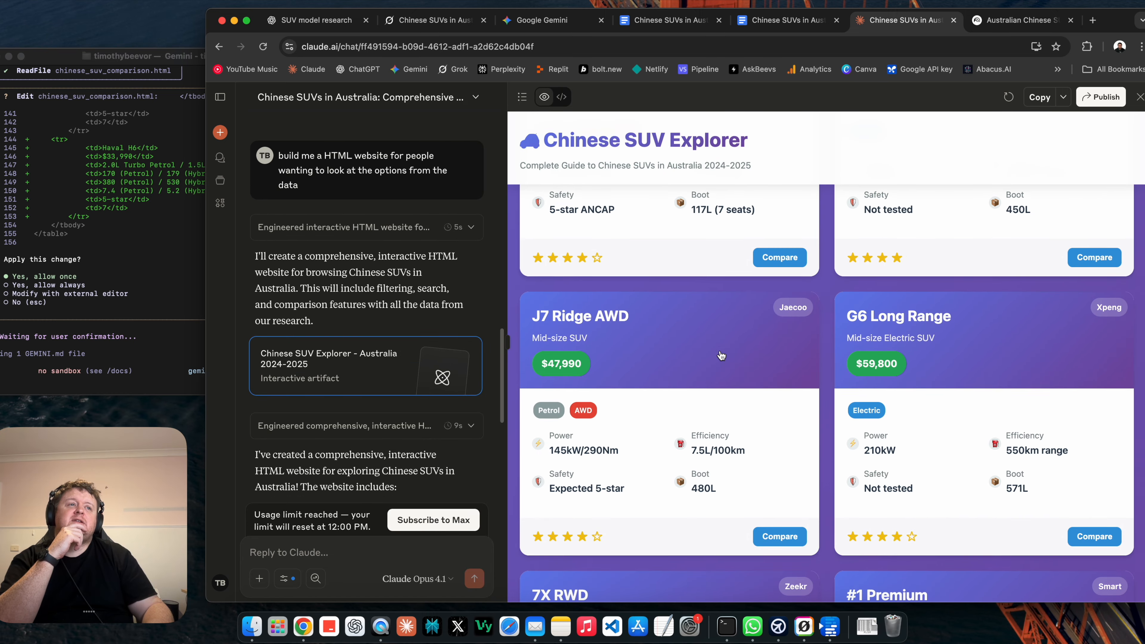
scroll(722, 357, "down", 10)
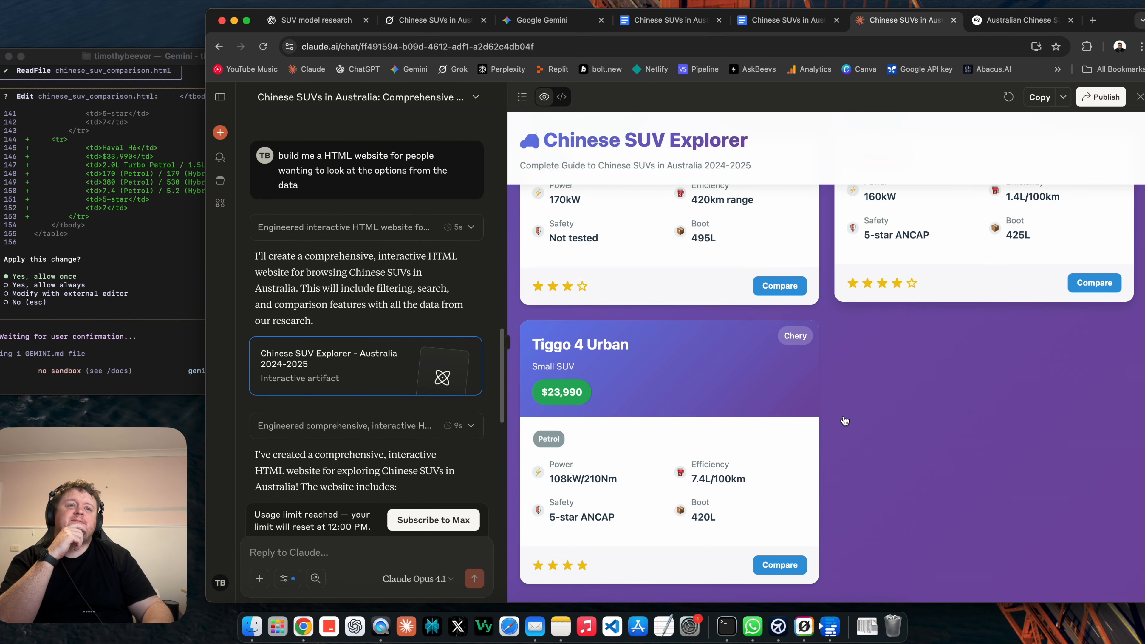
scroll(844, 420, "up", 20)
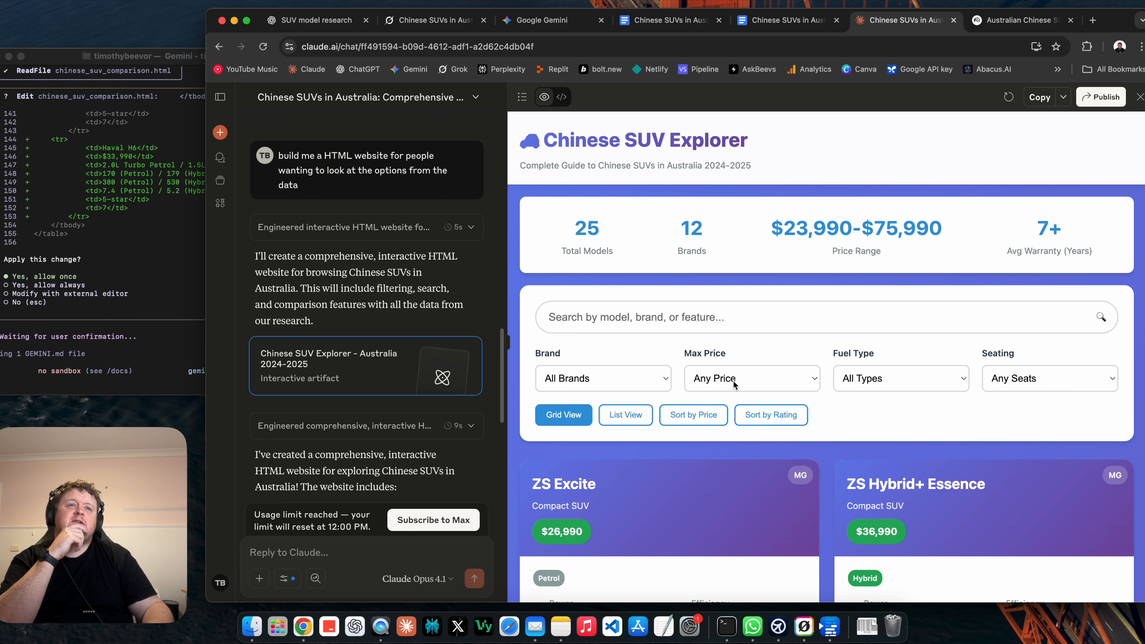
- Test the website's search with "Atto", clear it, and read the rest of Claude's reply
left_click(676, 319)
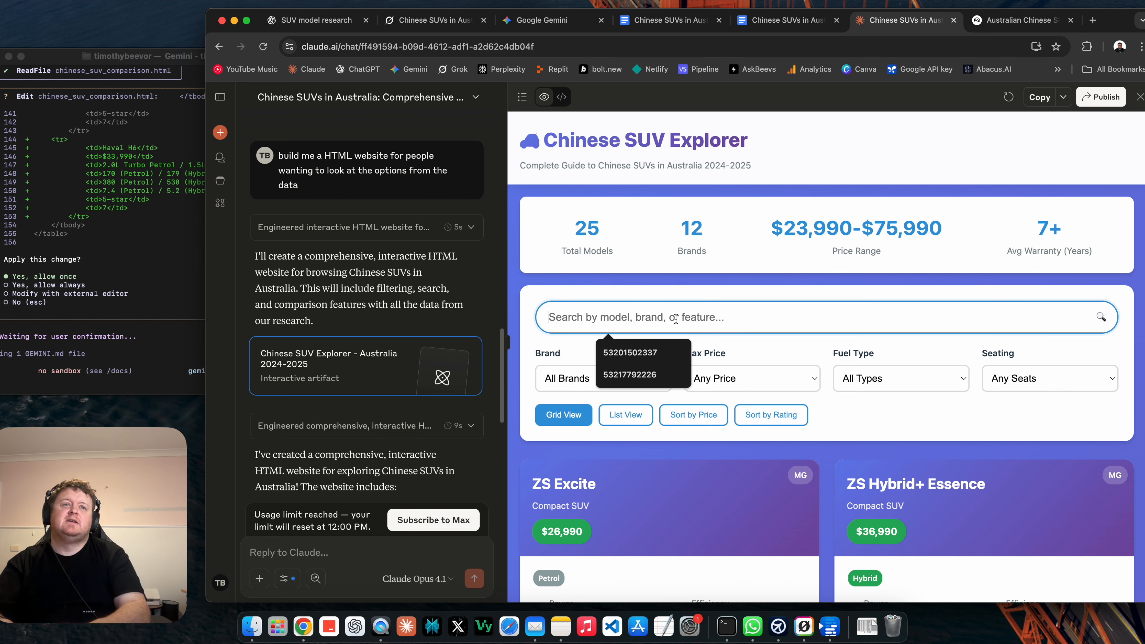
type("Atto")
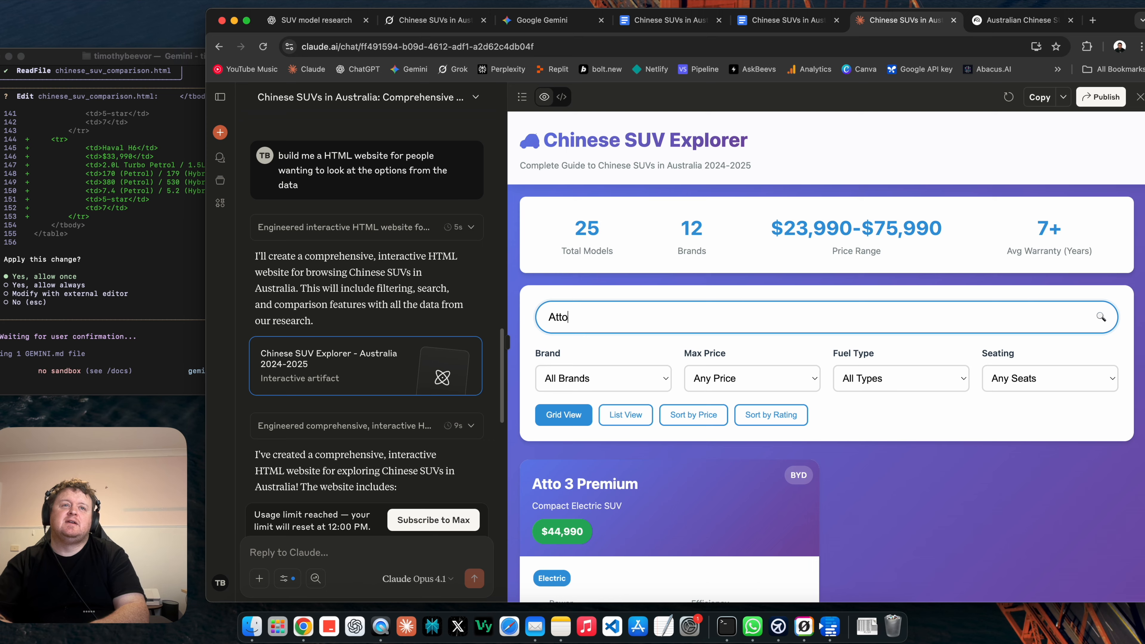
key("BackSpace")
key("BackSpace")
key("BackSpace")
key("BackSpace")
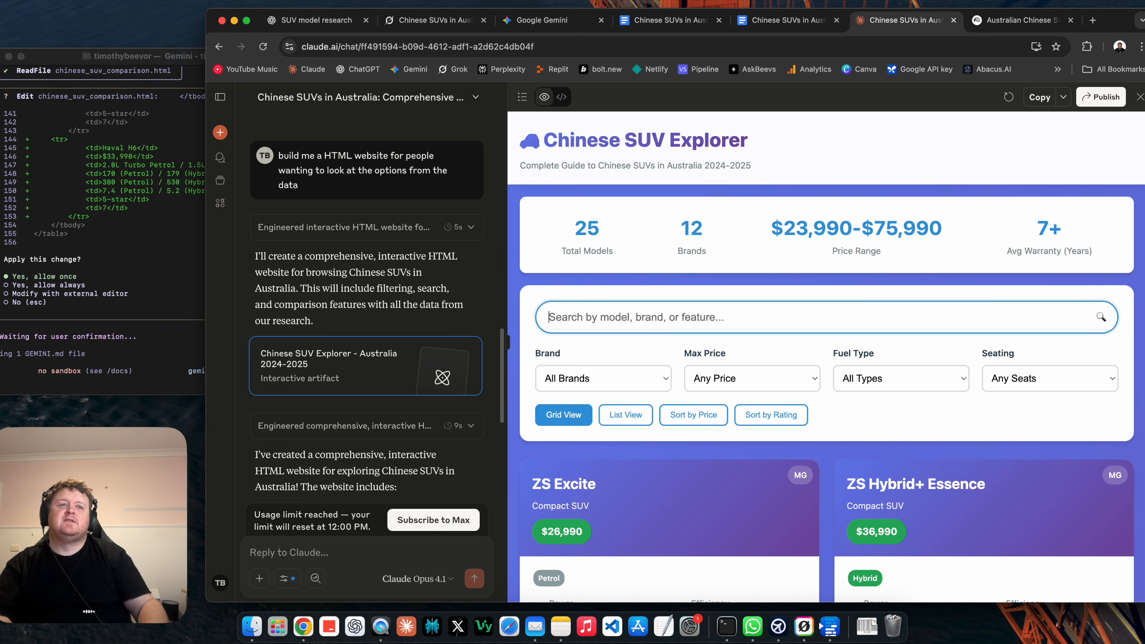
scroll(376, 426, "down", 15)
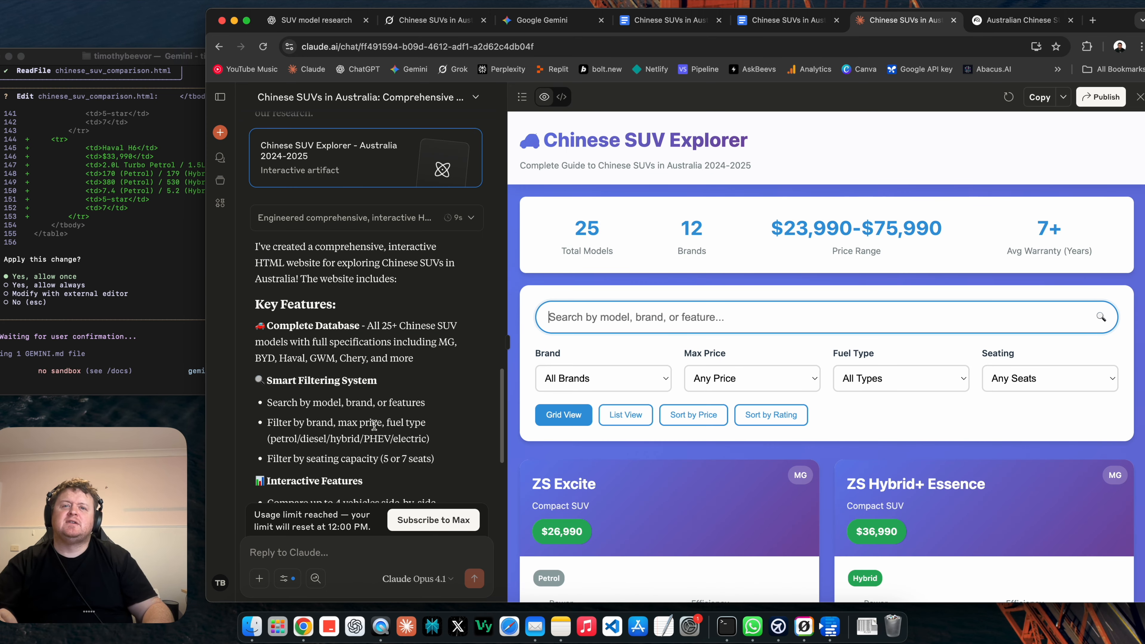
scroll(376, 426, "down", 6)
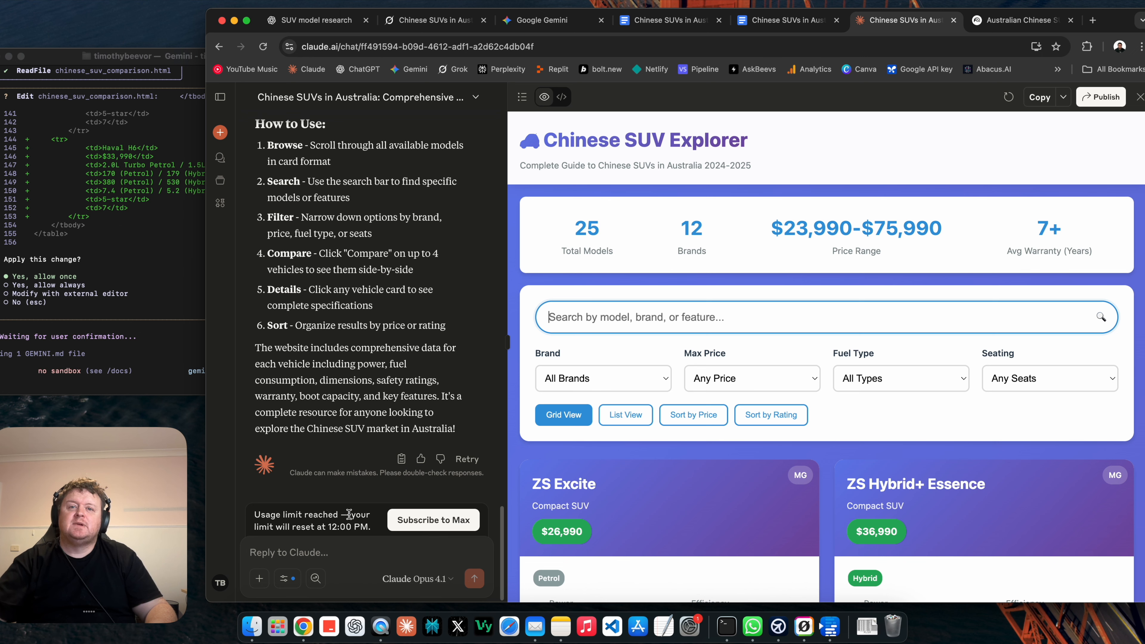
- Try switching to Claude Sonnet 4, and reopen the Chinese SUVs in Australia chat from the chat history
left_click(401, 582)
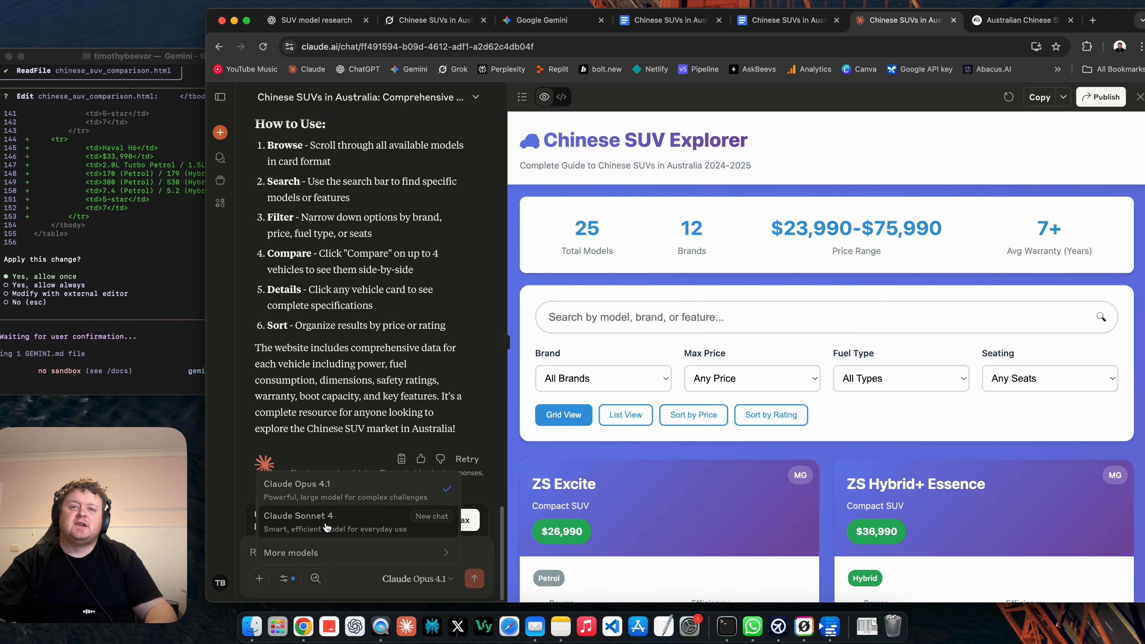
left_click(343, 523)
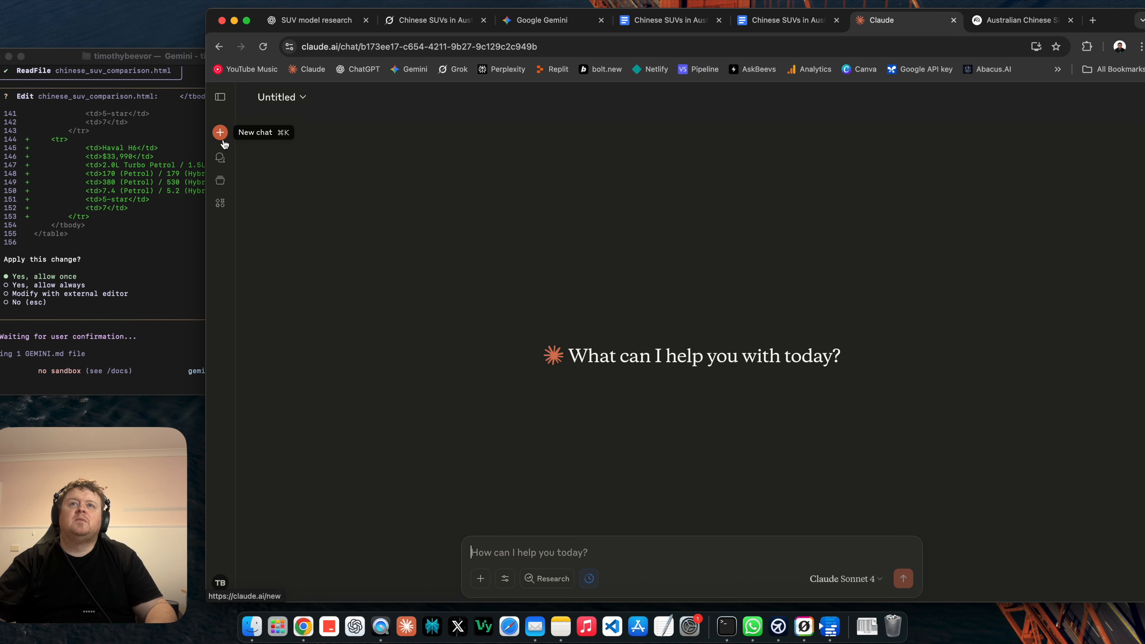
left_click(239, 168)
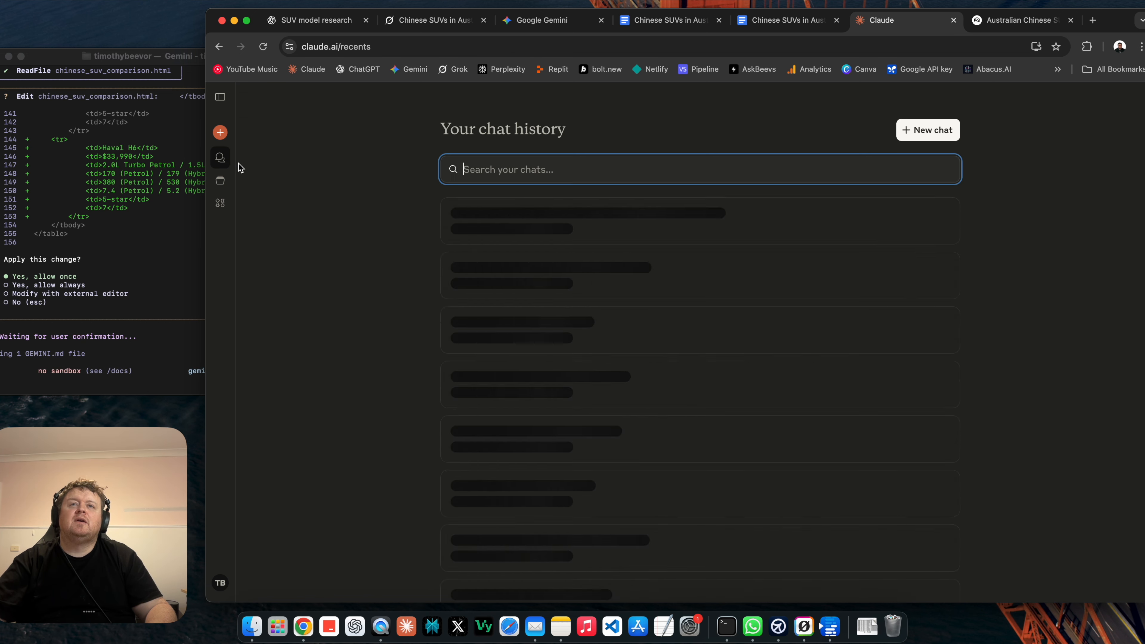
left_click(473, 237)
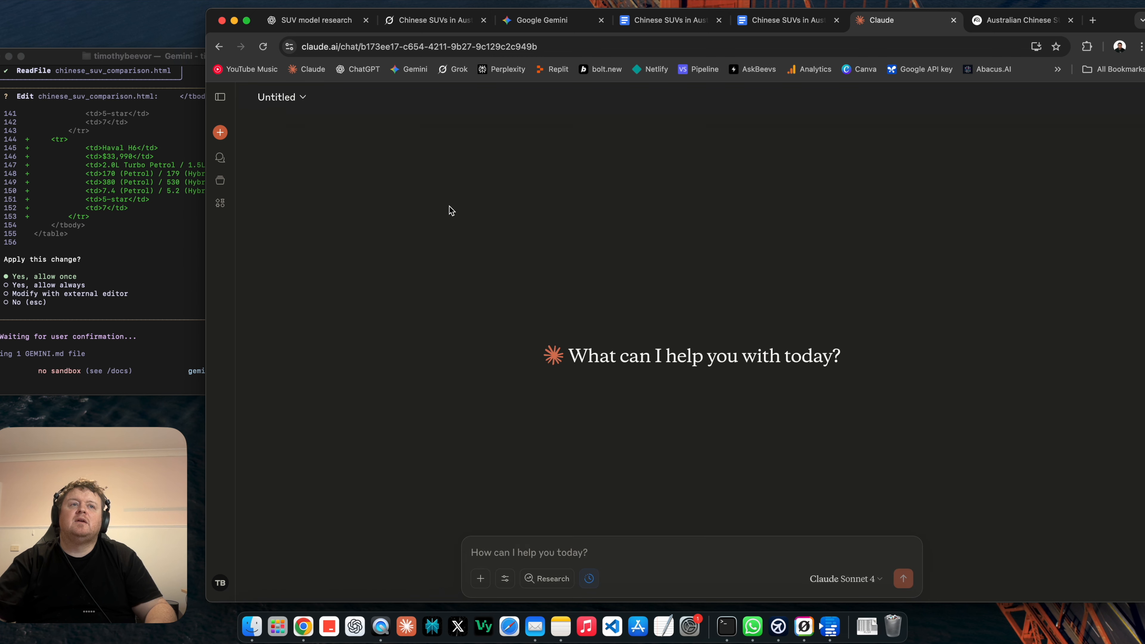
left_click(220, 157)
left_click(564, 290)
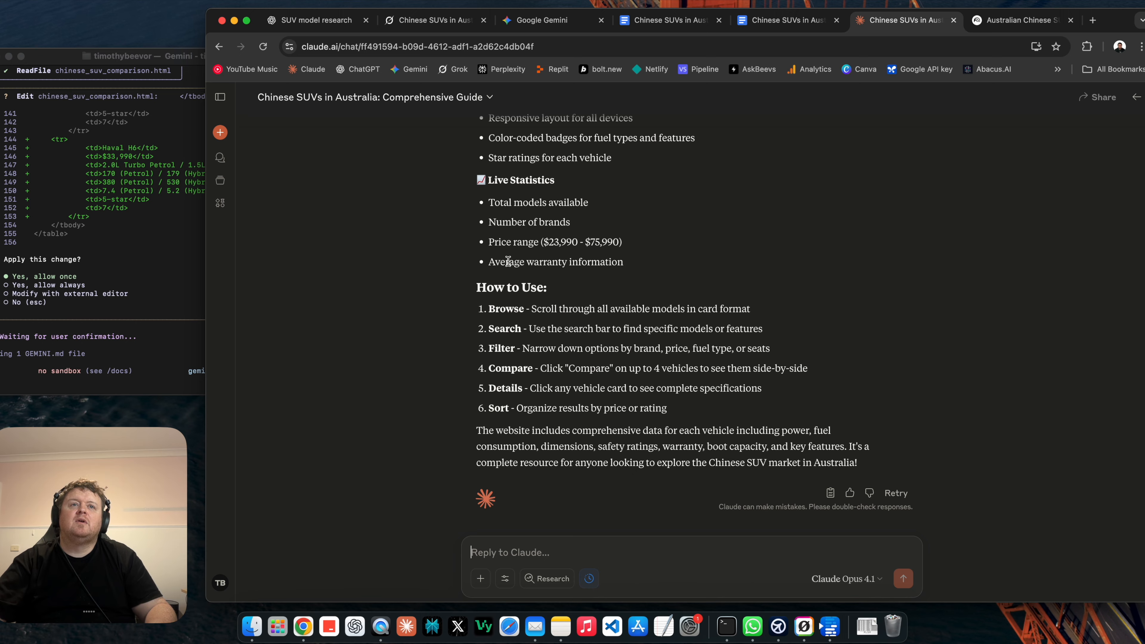
- Reopen the Chinese SUV Explorer artifact from the chat and look over the website's vehicle cards again
scroll(541, 266, "up", 15)
scroll(589, 276, "down", 10)
scroll(589, 278, "down", 5)
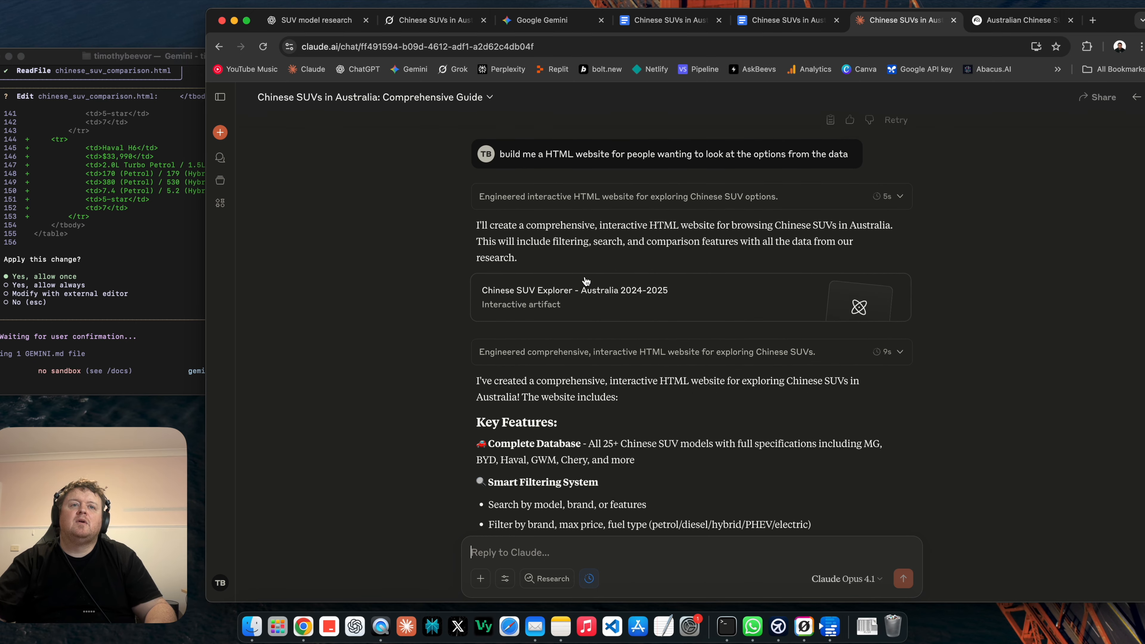
left_click(566, 300)
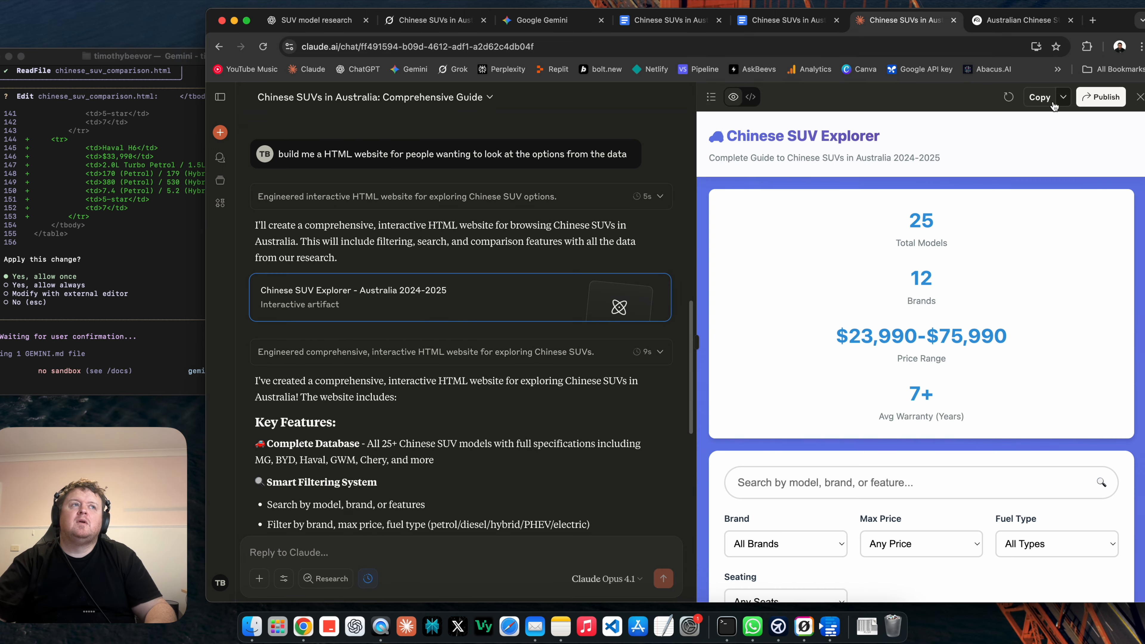
scroll(1000, 339, "down", 10)
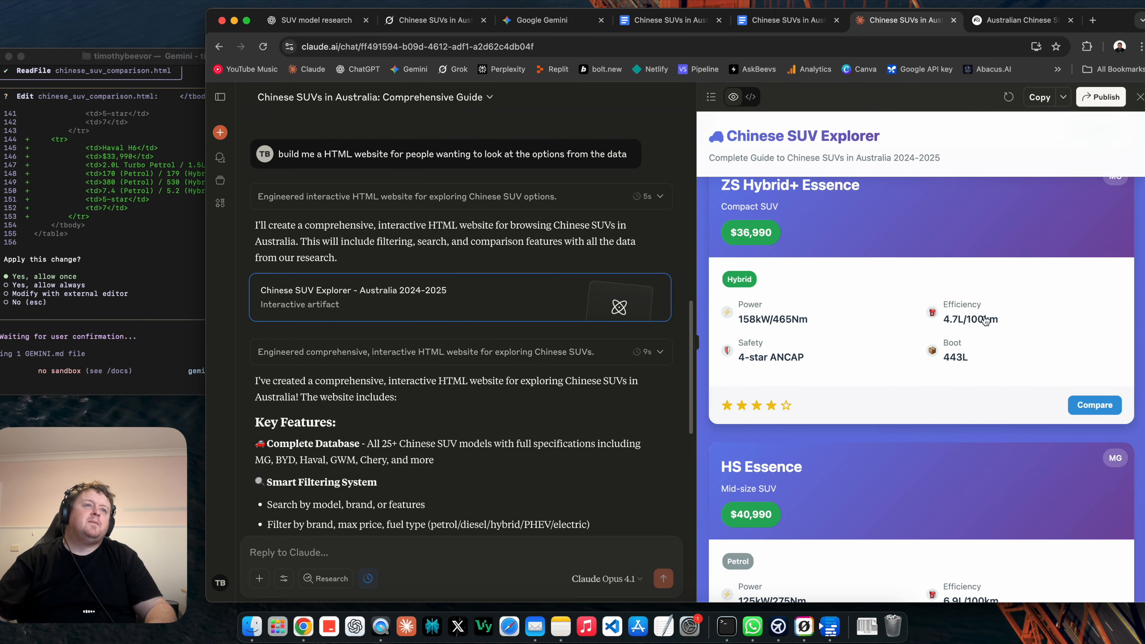
scroll(999, 339, "down", 15)
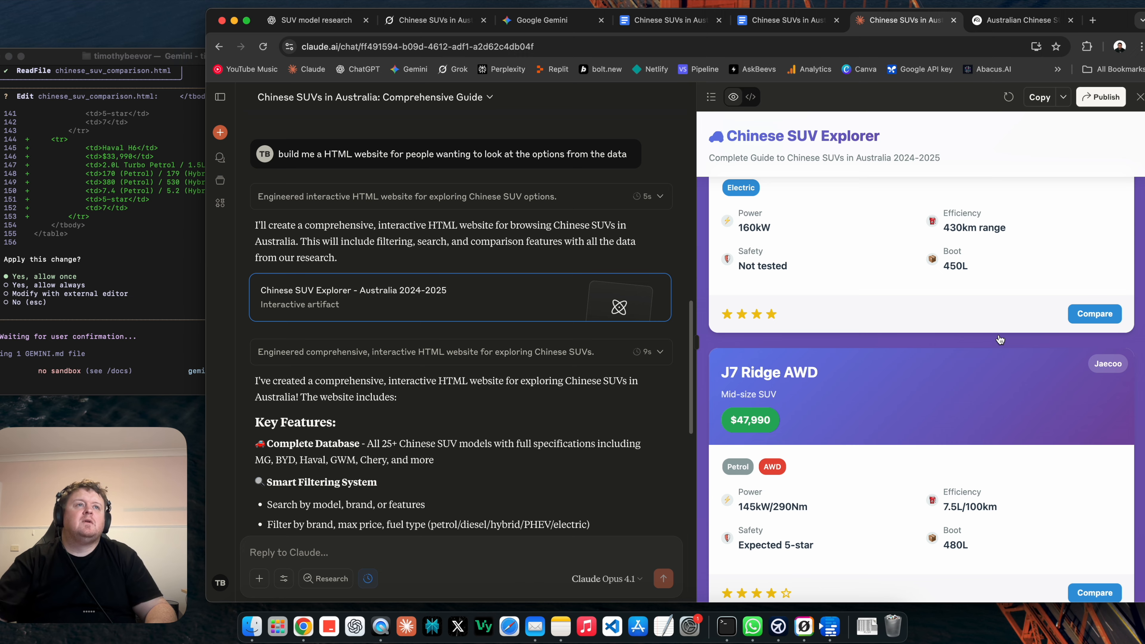
scroll(1000, 339, "up", 20)
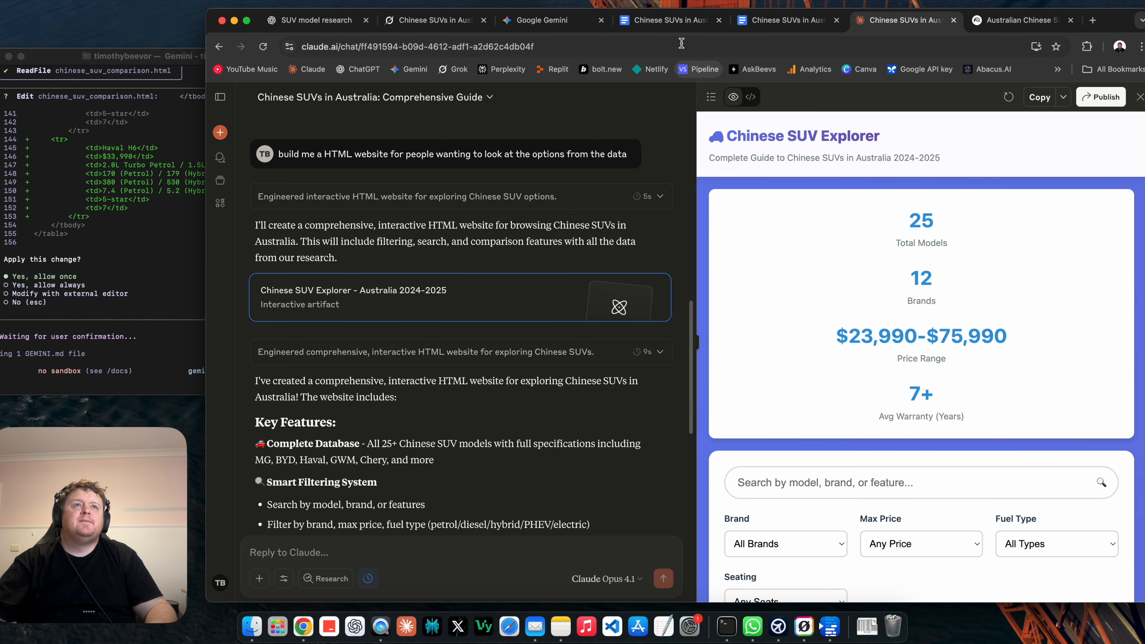
- Switch to the Gemini chat and review its StellarCorp website preview from the services section through the contact call-to-action and back up
left_click(540, 20)
scroll(744, 276, "down", 10)
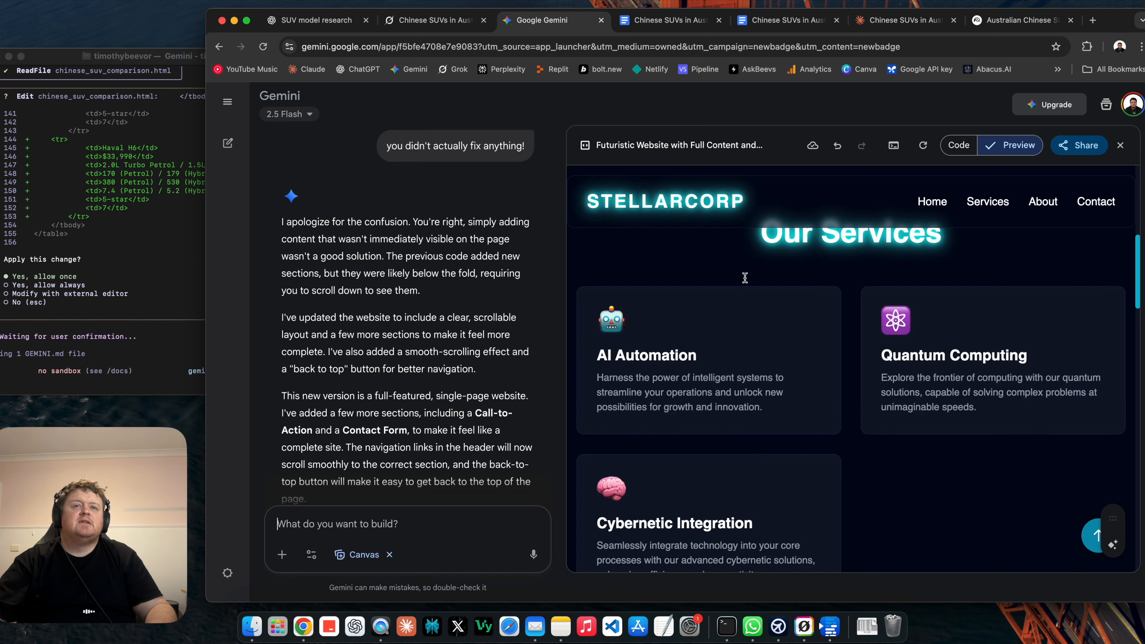
scroll(746, 282, "up", 6)
scroll(746, 282, "down", 15)
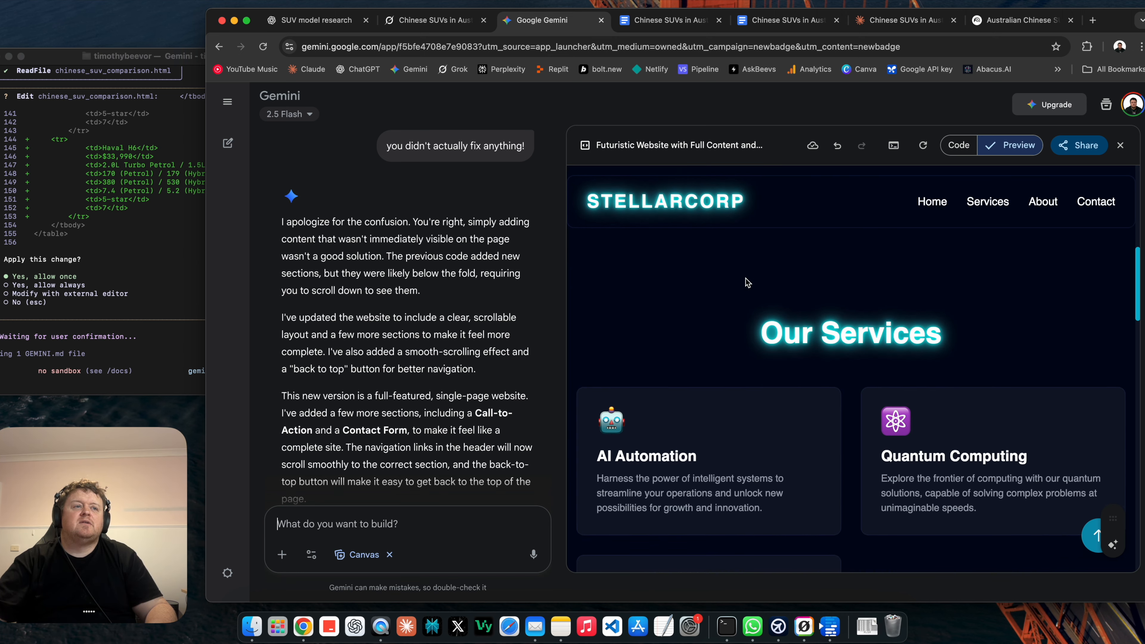
scroll(746, 282, "up", 8)
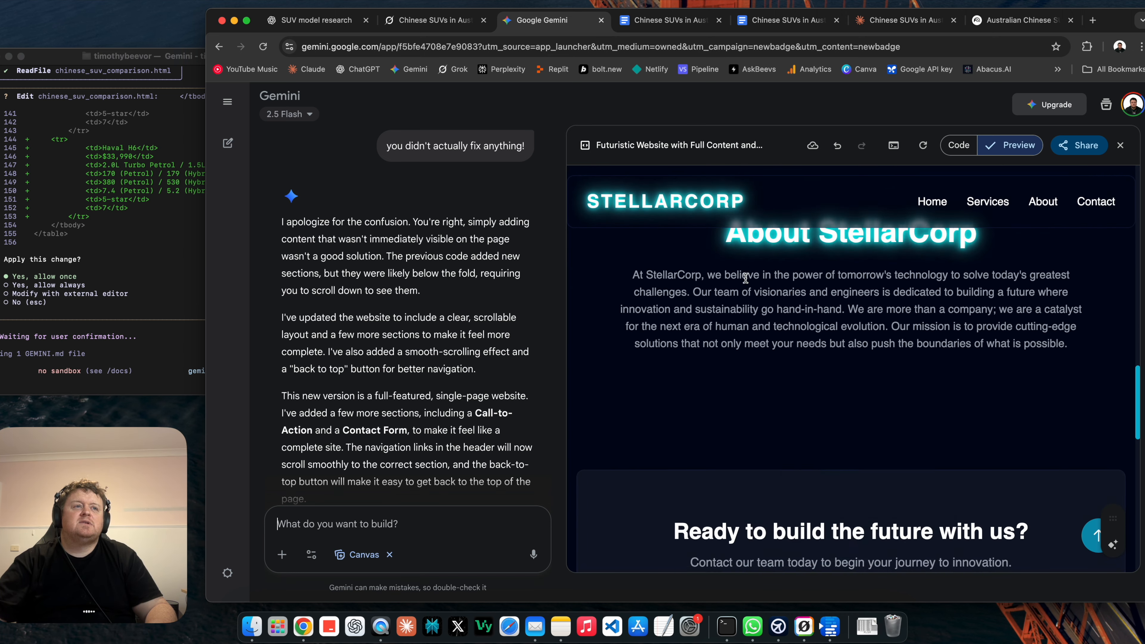
scroll(746, 282, "down", 3)
scroll(746, 282, "up", 8)
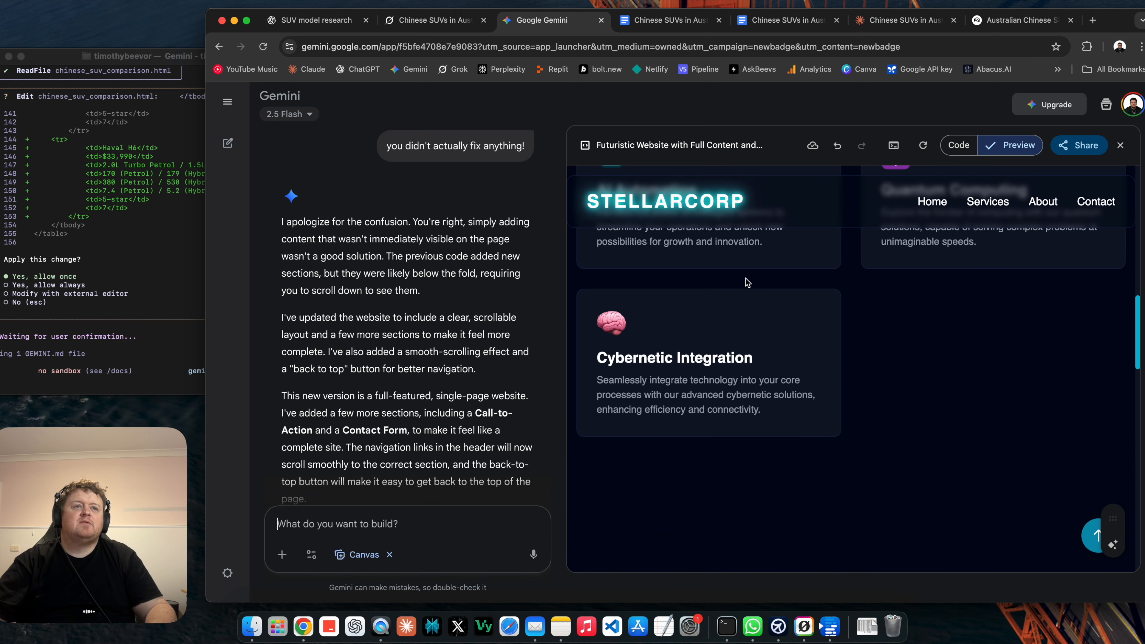
scroll(746, 282, "up", 8)
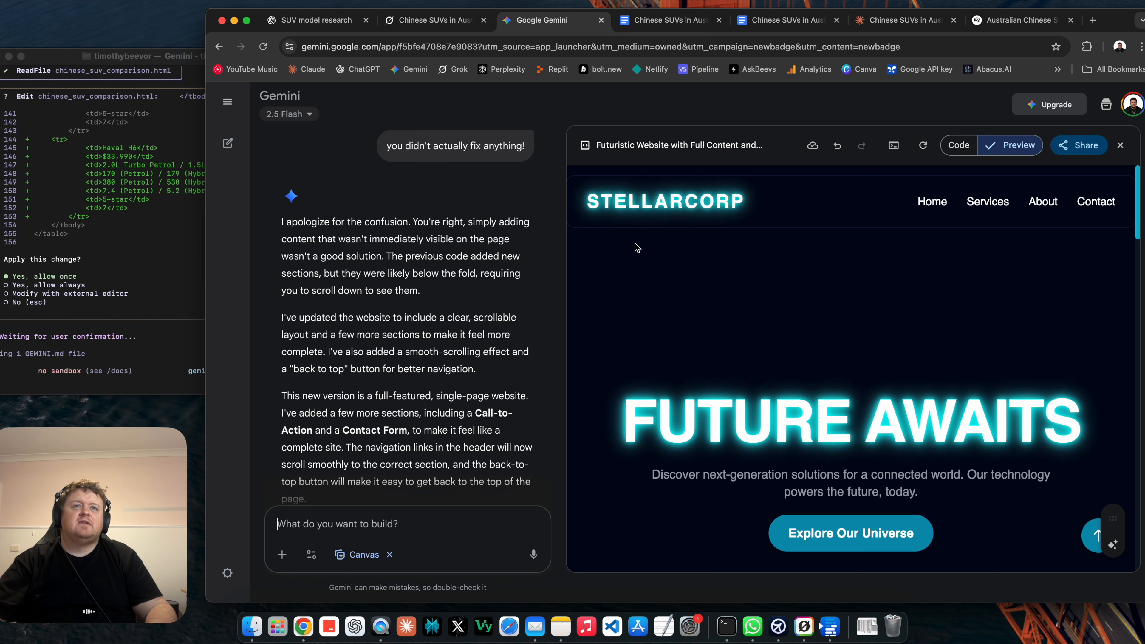
- Switch to the Grok chat and look through the ranked vehicle cards in its Futuristic SUV Explorer website
left_click(427, 28)
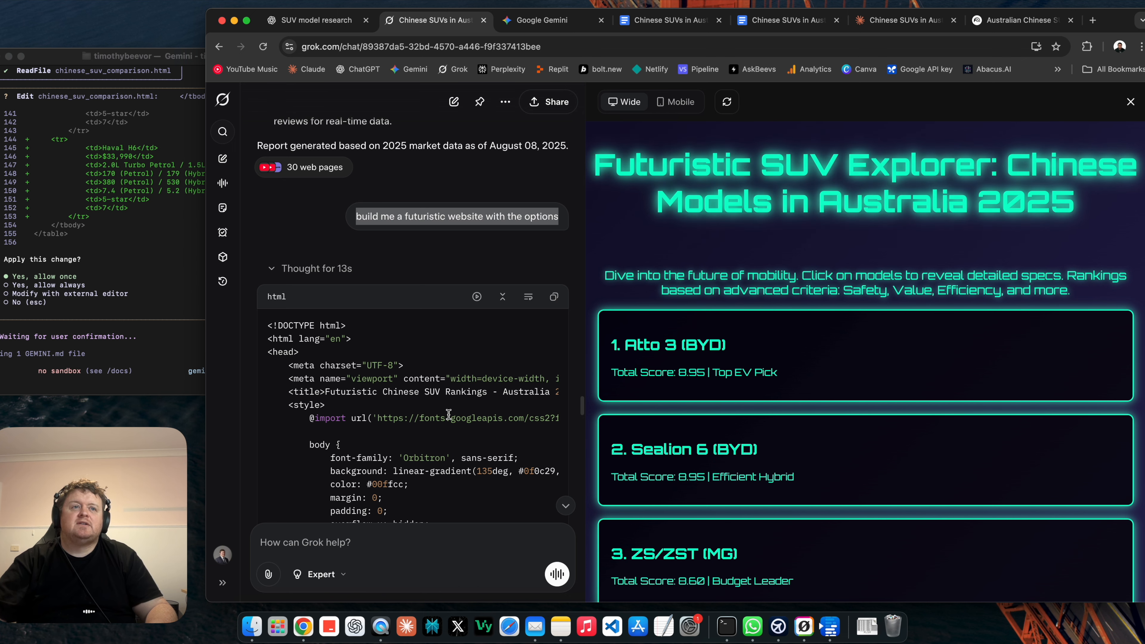
scroll(449, 415, "down", 1)
scroll(449, 414, "down", 3)
scroll(741, 397, "down", 15)
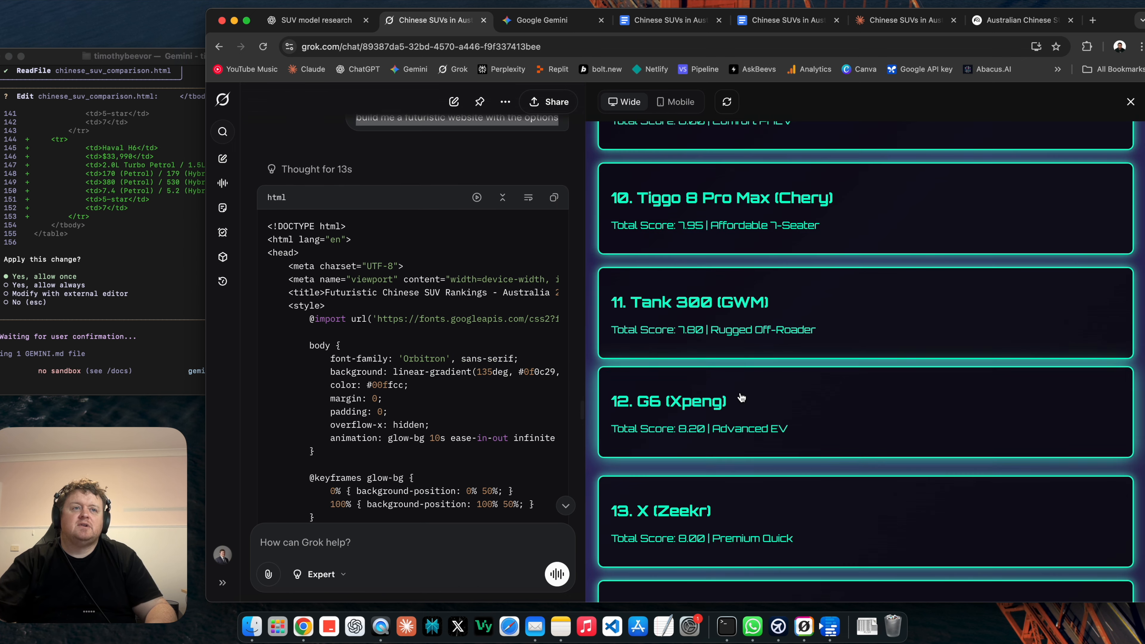
scroll(741, 397, "up", 15)
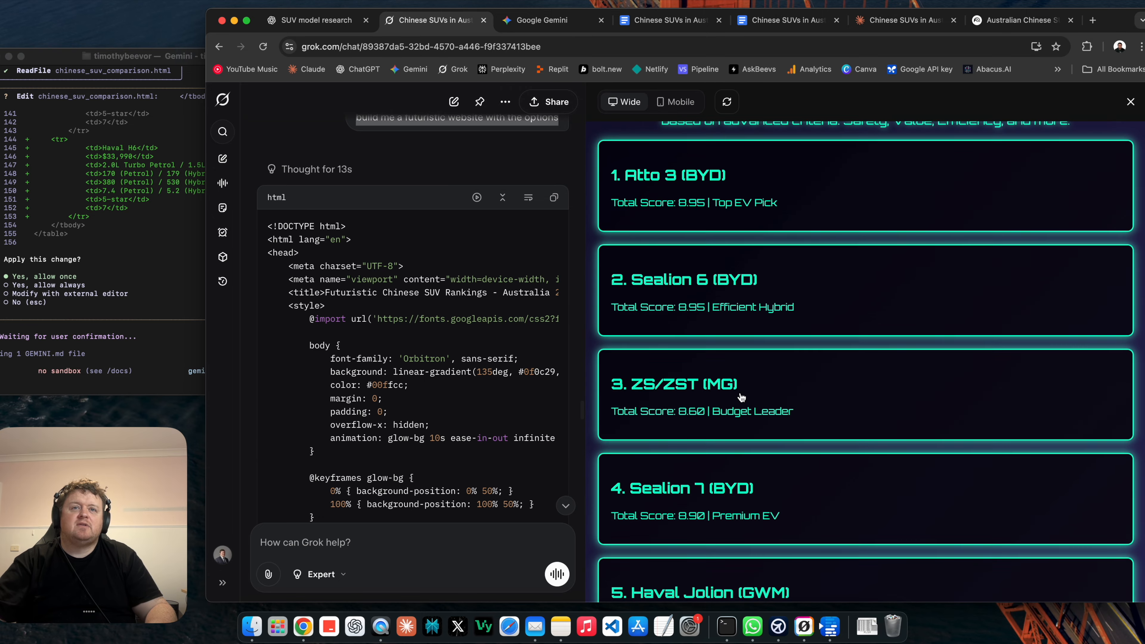
- Check the ChatGPT agent's progress, and allow Gemini CLI's edit adding the Haval H6 row to chinese_suv_comparison.html once
left_click(335, 26)
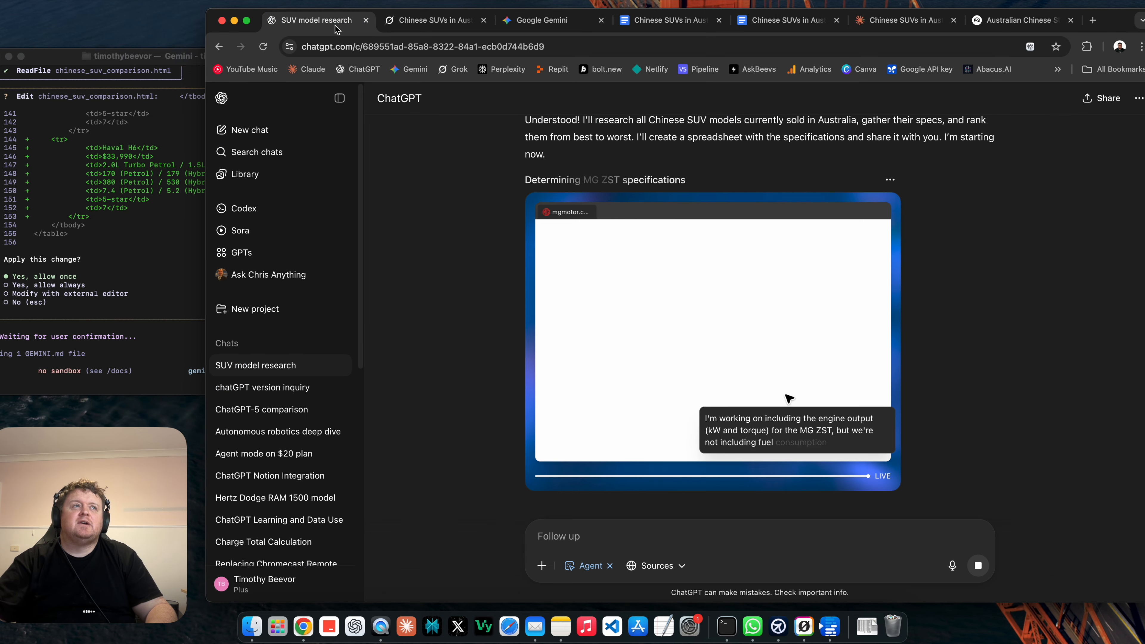
left_click(169, 265)
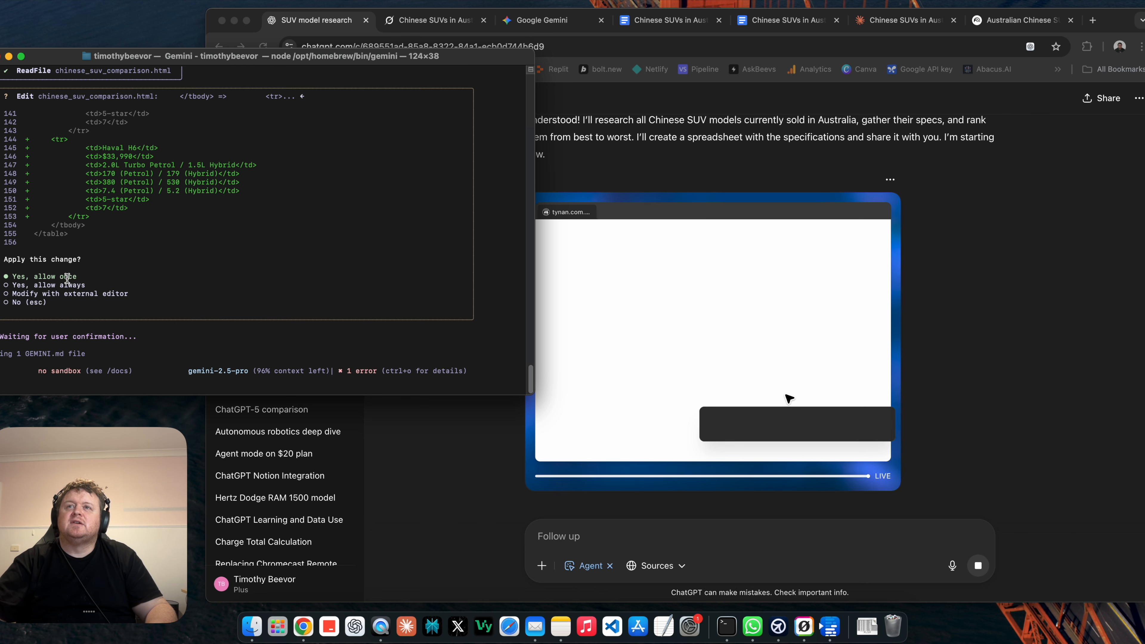
key("Return")
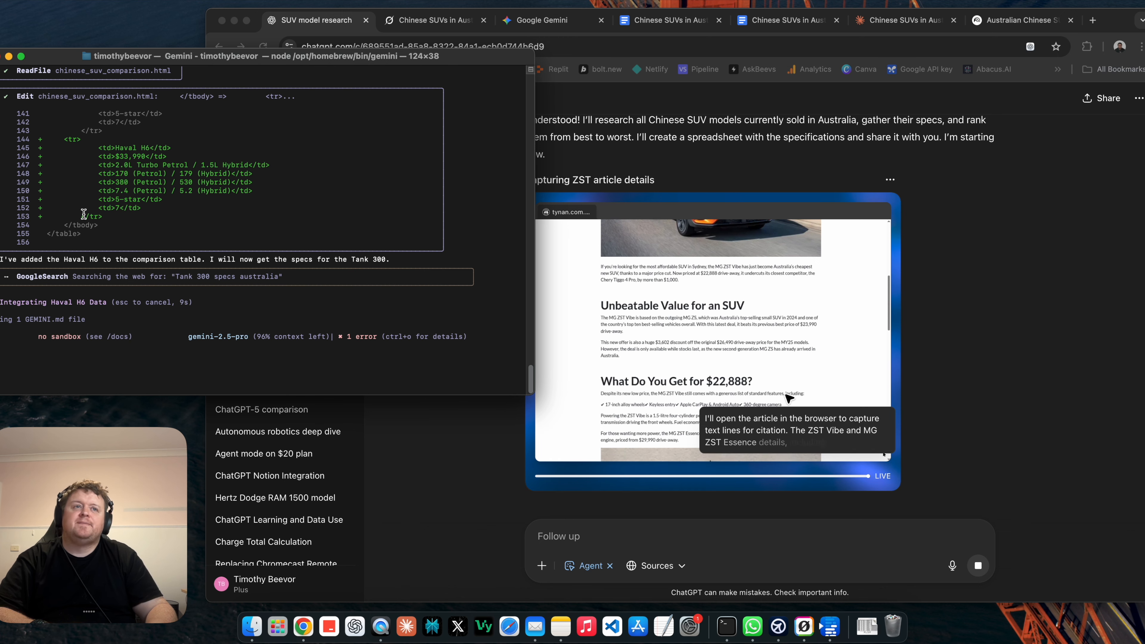
left_click(861, 311)
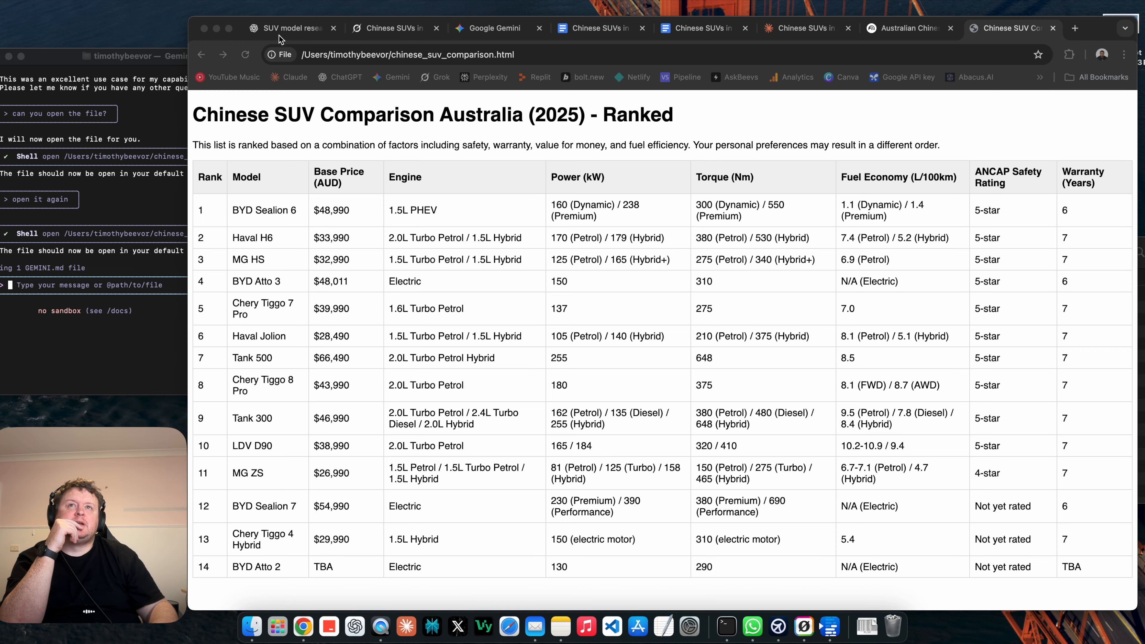
- Read the ChatGPT agent's SUV report, covering the research highlights, the top-10 ranking table and the verdict on the agent use case
left_click(290, 29)
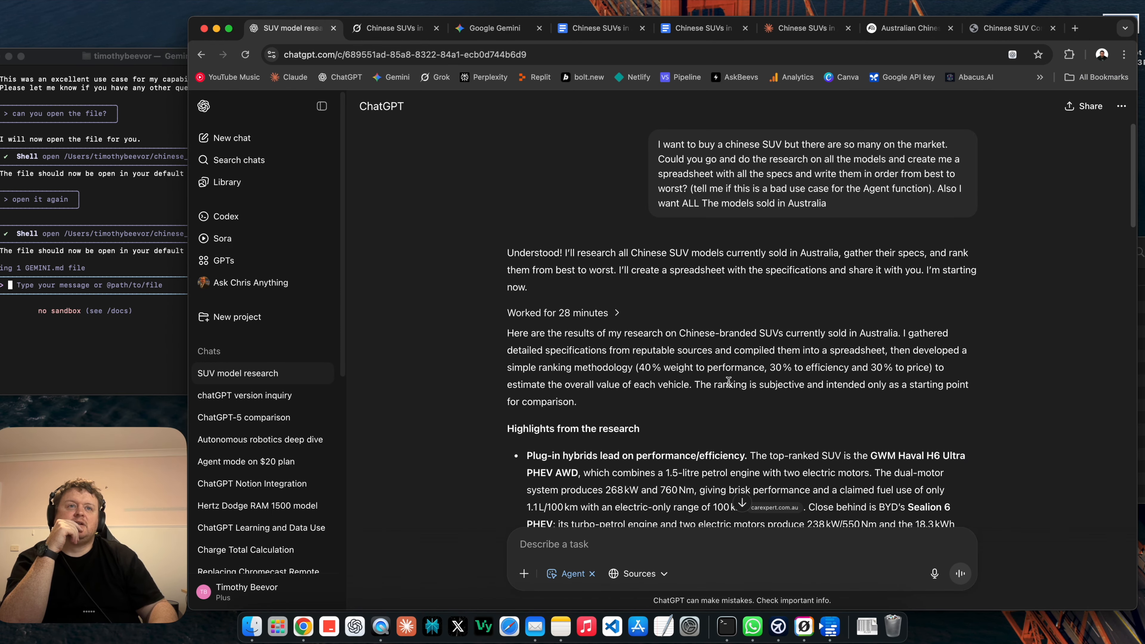
scroll(728, 381, "down", 3)
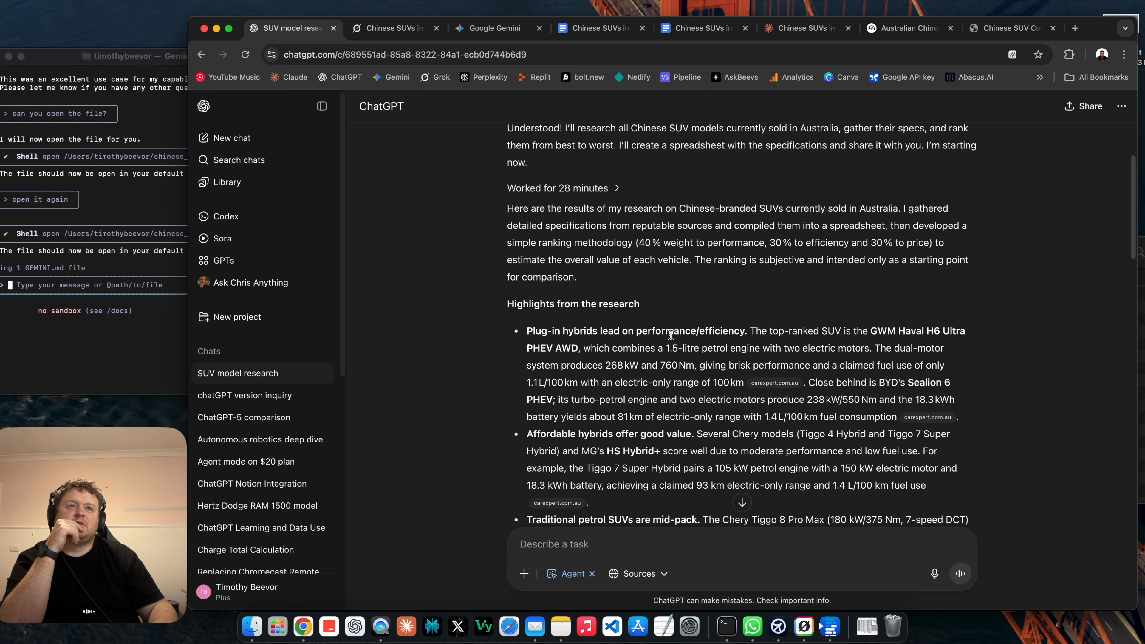
scroll(671, 336, "down", 3)
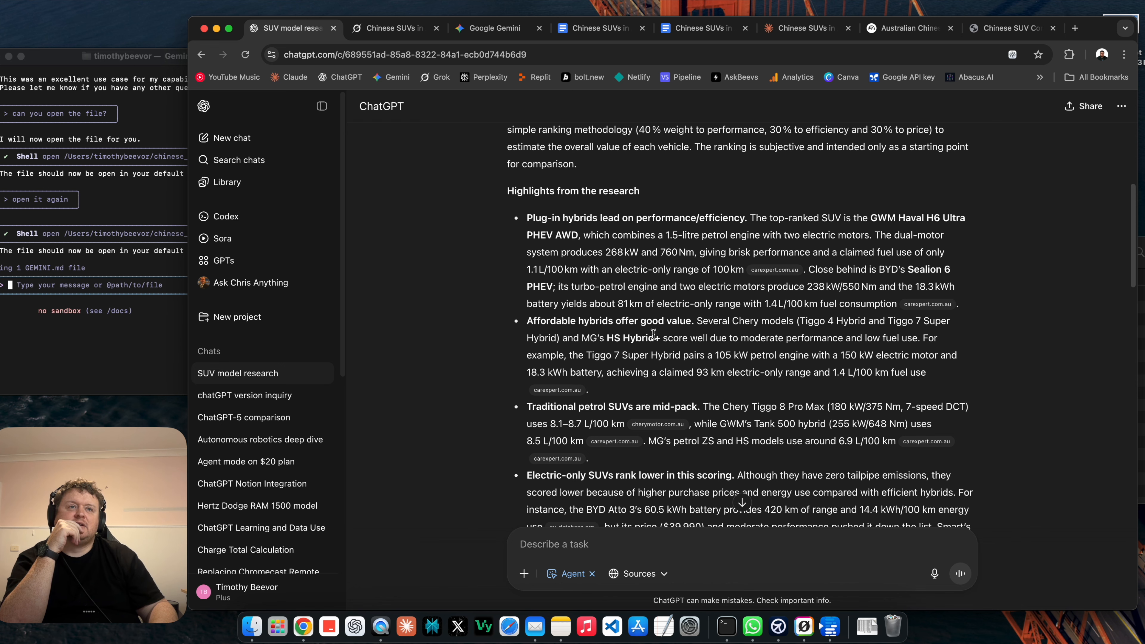
scroll(685, 350, "down", 4)
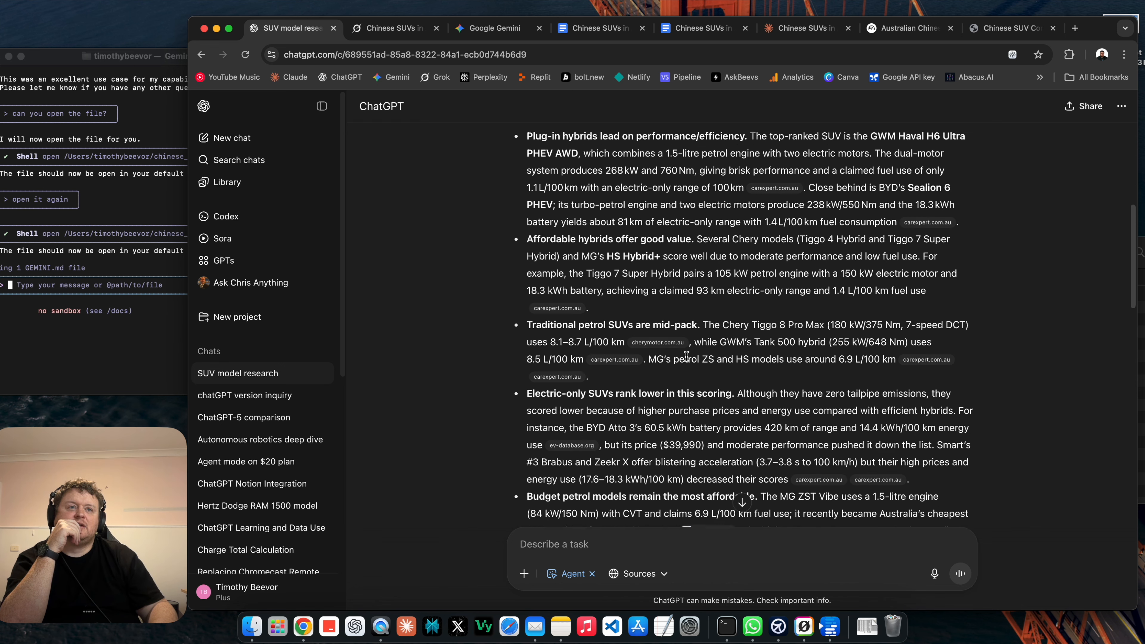
scroll(685, 356, "down", 5)
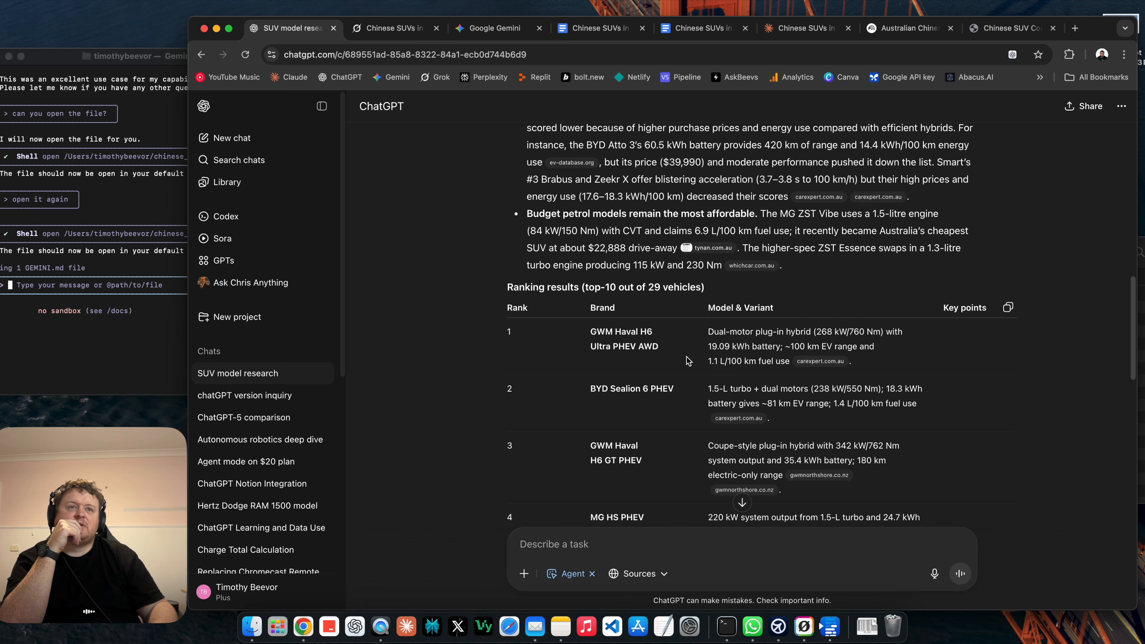
scroll(685, 360, "down", 7)
scroll(686, 360, "up", 5)
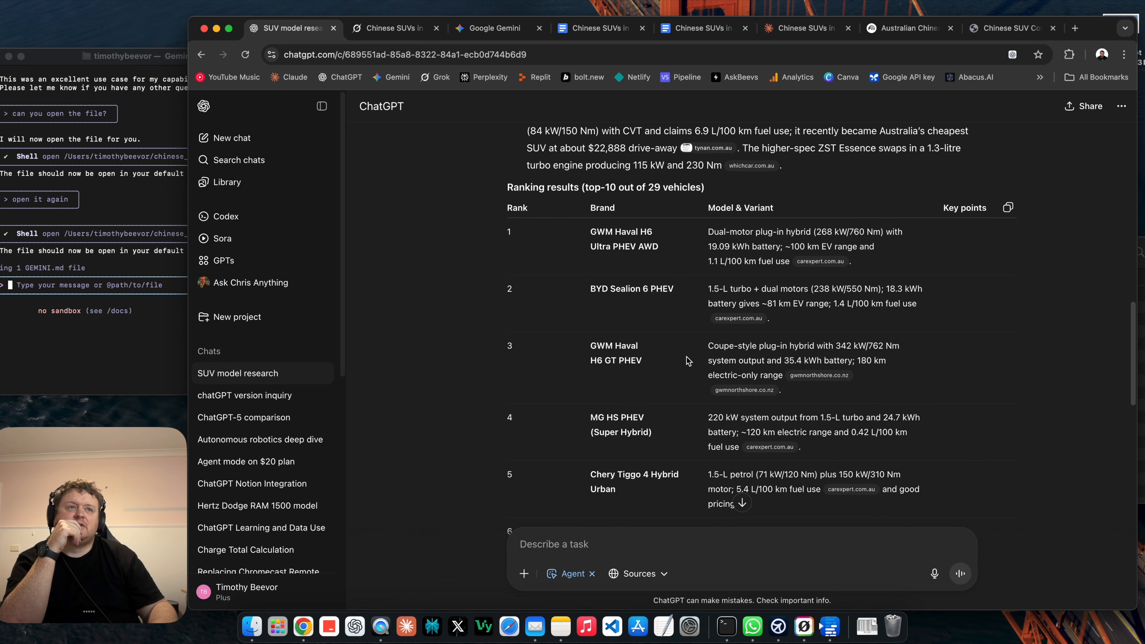
scroll(686, 360, "down", 1)
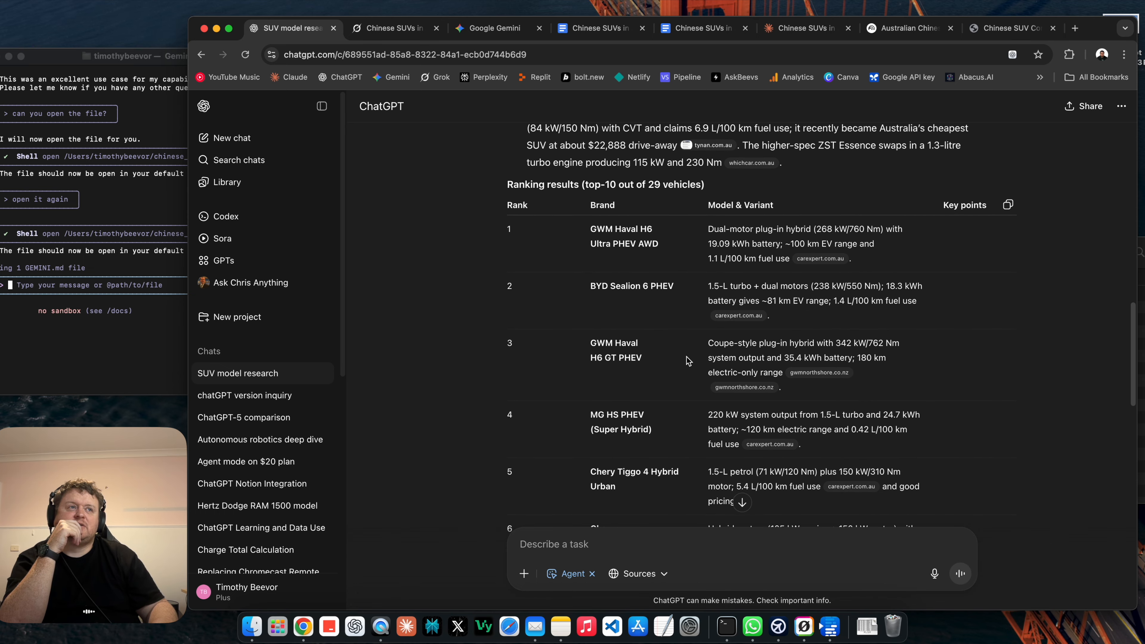
scroll(687, 360, "down", 10)
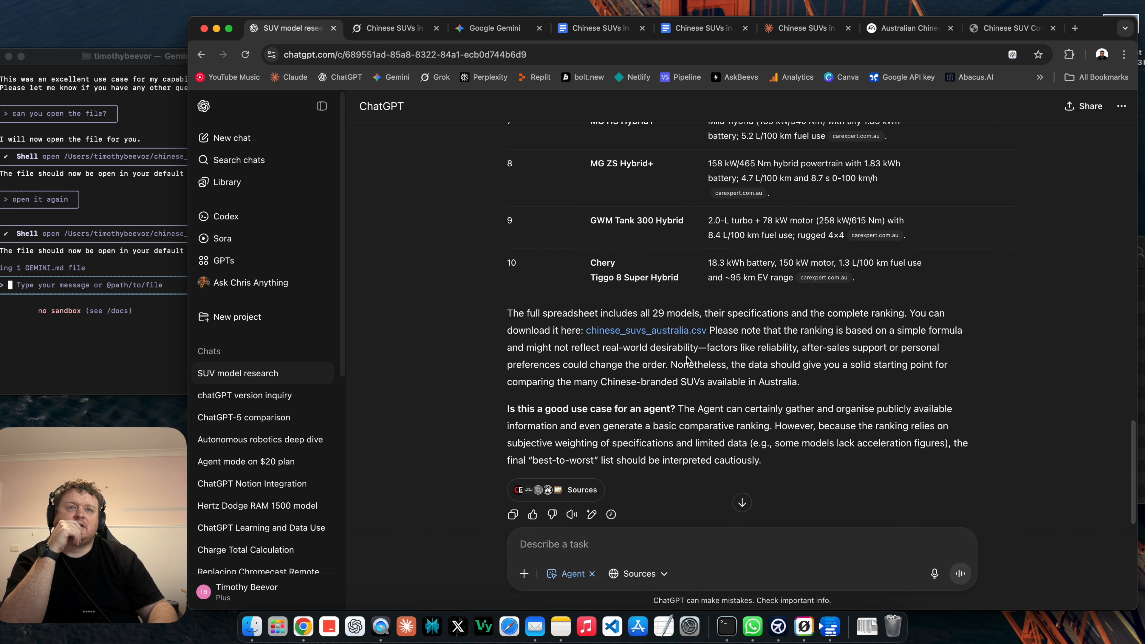
- Download chinese_suvs_australia.csv from the ChatGPT reply, open it as a spreadsheet, and widen its window to show more columns
left_click(677, 334)
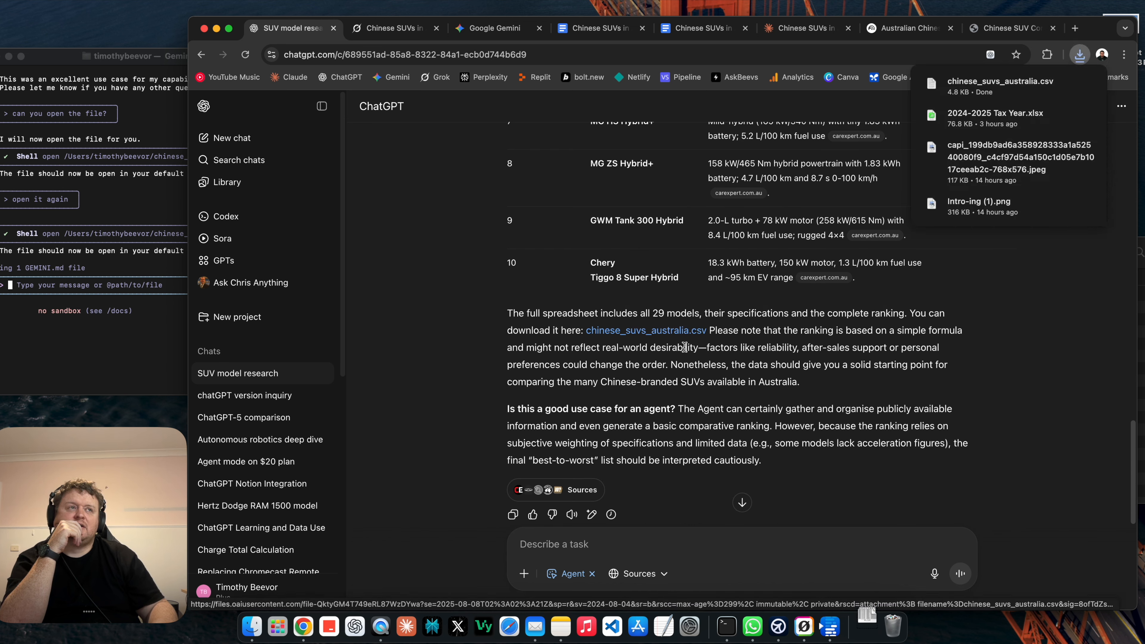
left_click(988, 87)
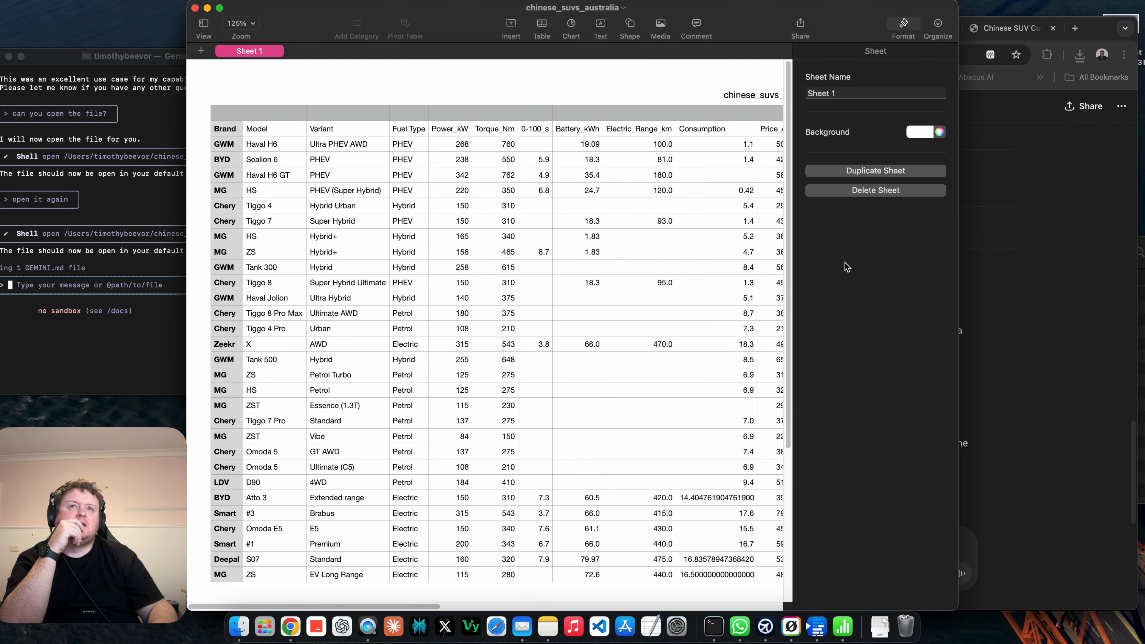
left_click_drag(960, 164, 1142, 166)
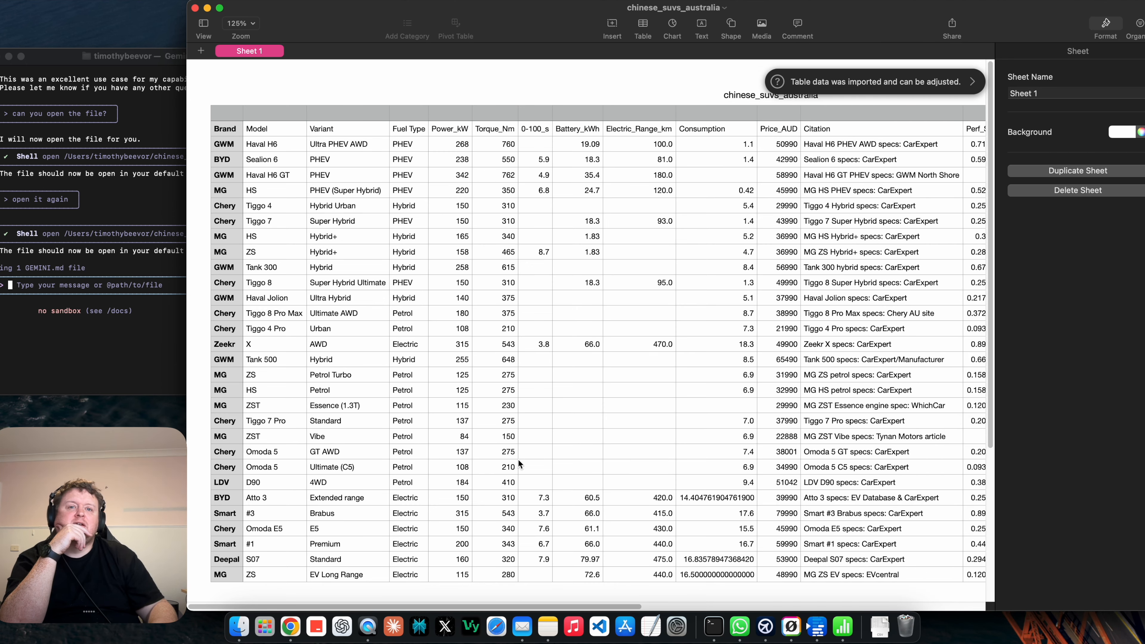
- Examine the spreadsheet's columns across to the performance, efficiency and price scores, and look over all the vehicle rows
left_click_drag(362, 607, 328, 585)
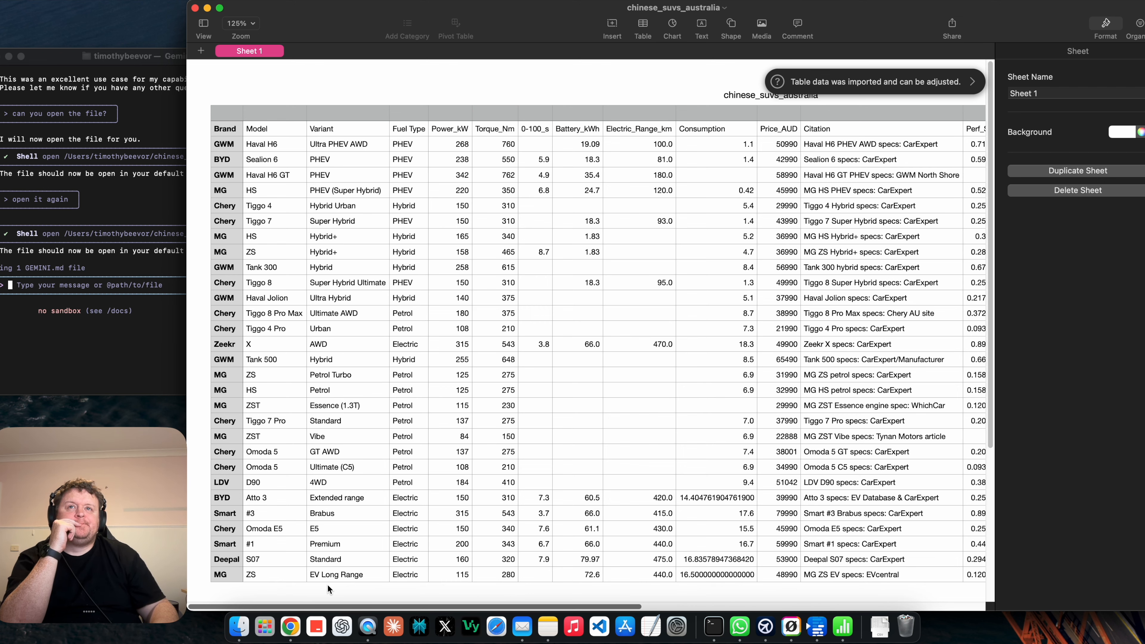
scroll(460, 594, "right", 5)
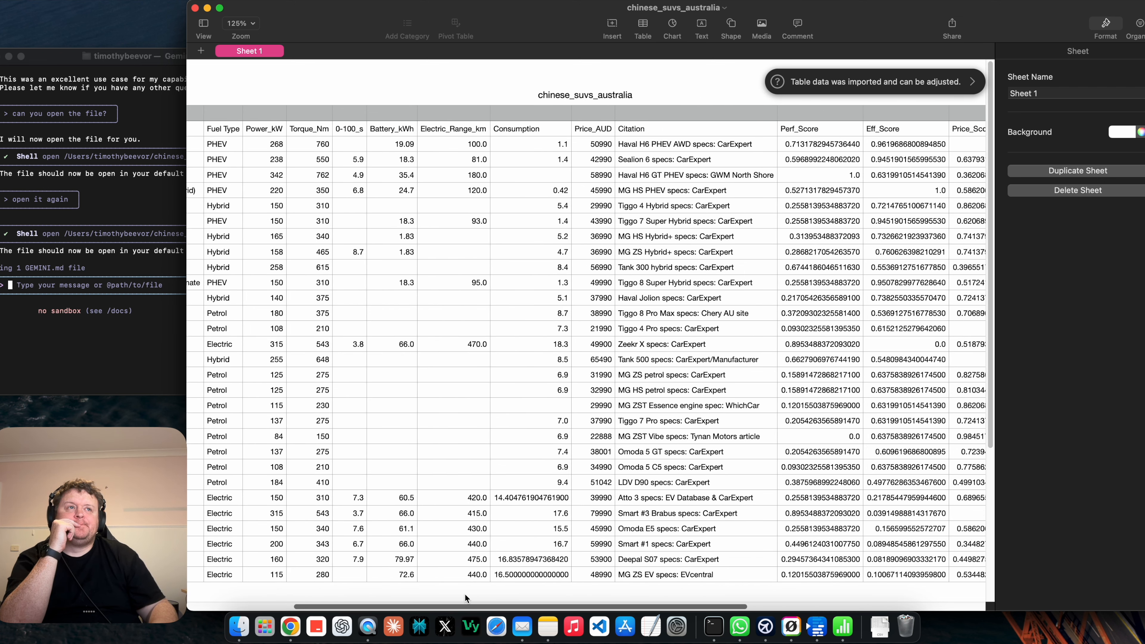
scroll(464, 593, "left", 3)
scroll(444, 587, "right", 8)
scroll(598, 596, "left", 8)
scroll(343, 568, "left", 3)
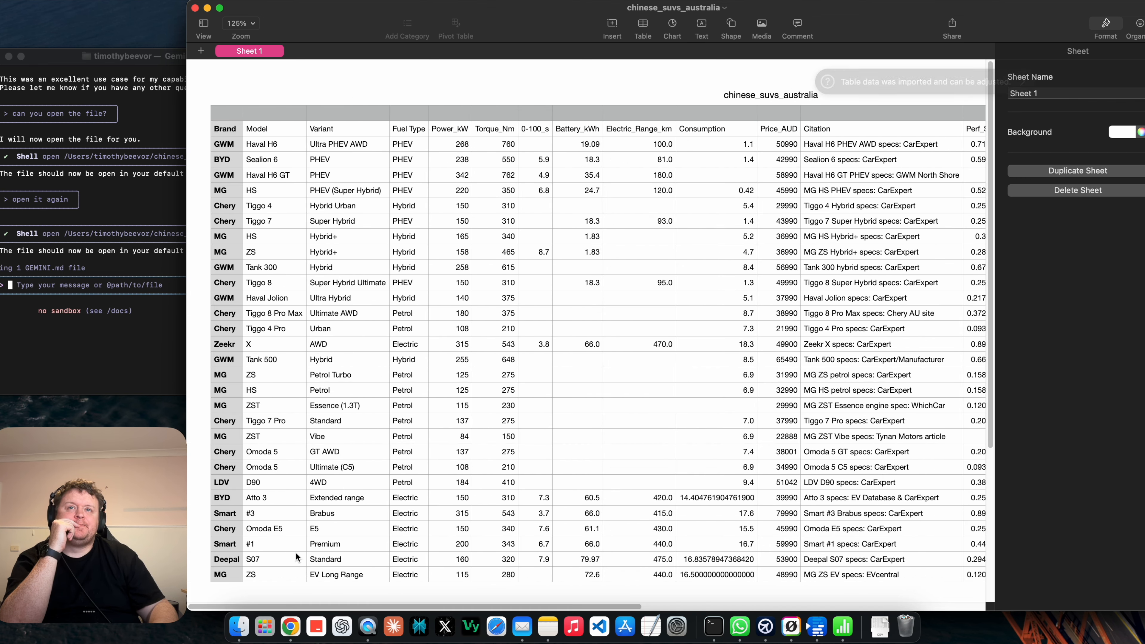
scroll(311, 528, "down", 5)
scroll(325, 509, "up", 5)
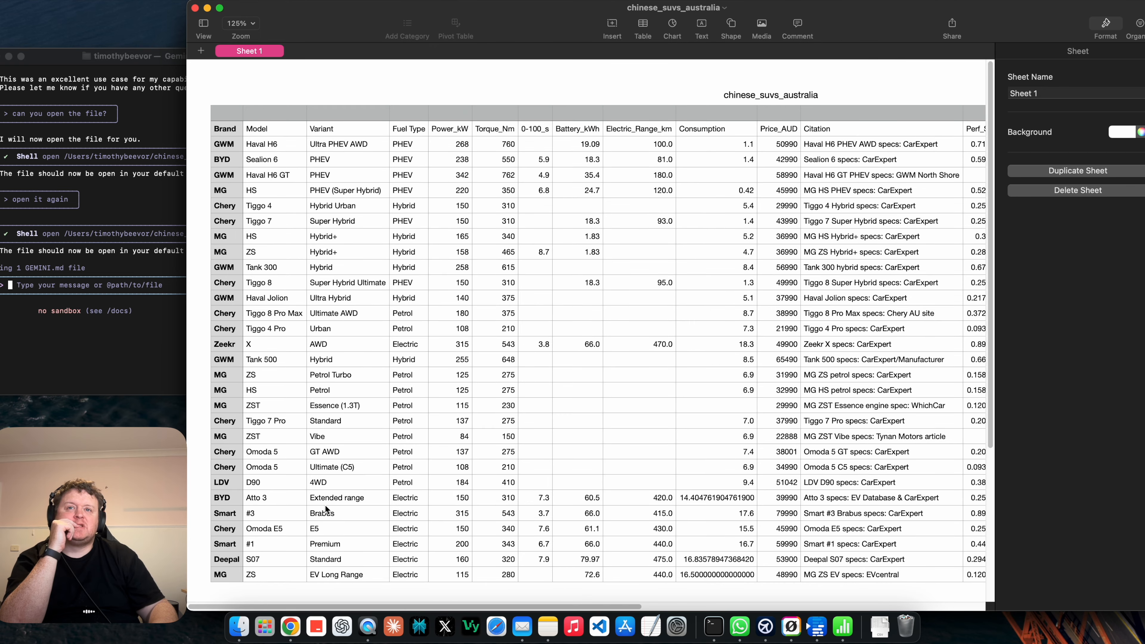